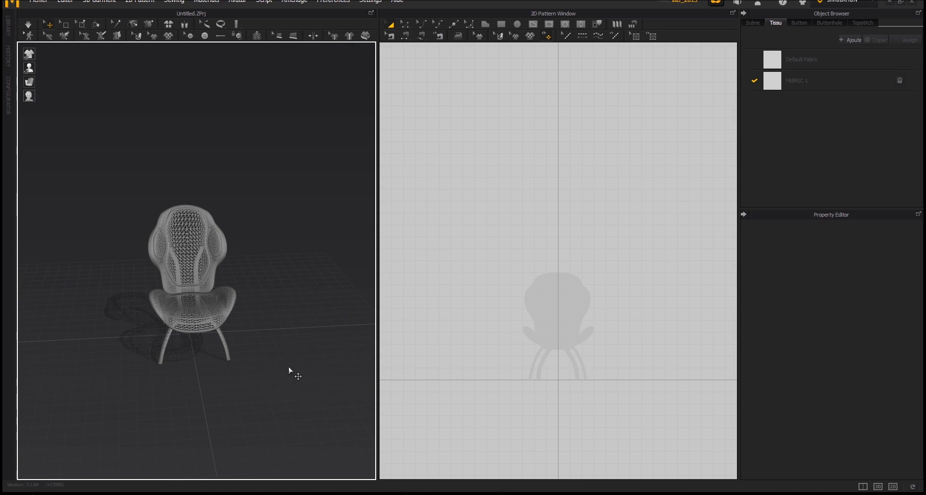
Examine the wireframe chair model from several angles and check the file formats available for import.
right_click_drag(300, 378, 202, 383)
scroll(177, 273, "up", 5)
right_click_drag(166, 343, 138, 320)
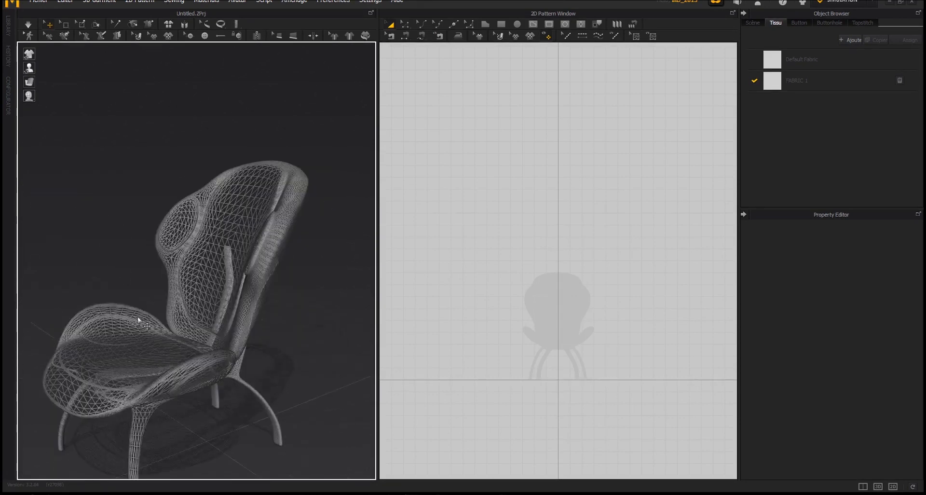
scroll(122, 302, "up", 2)
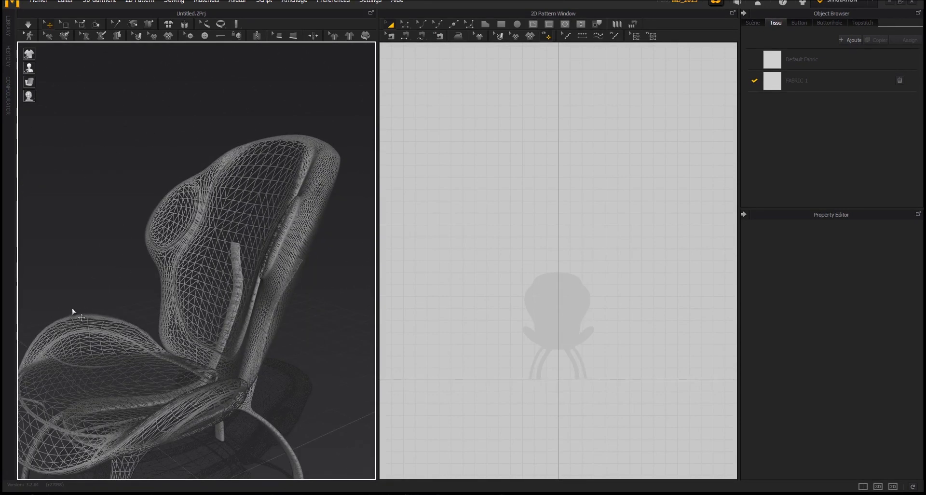
scroll(157, 339, "down", 3)
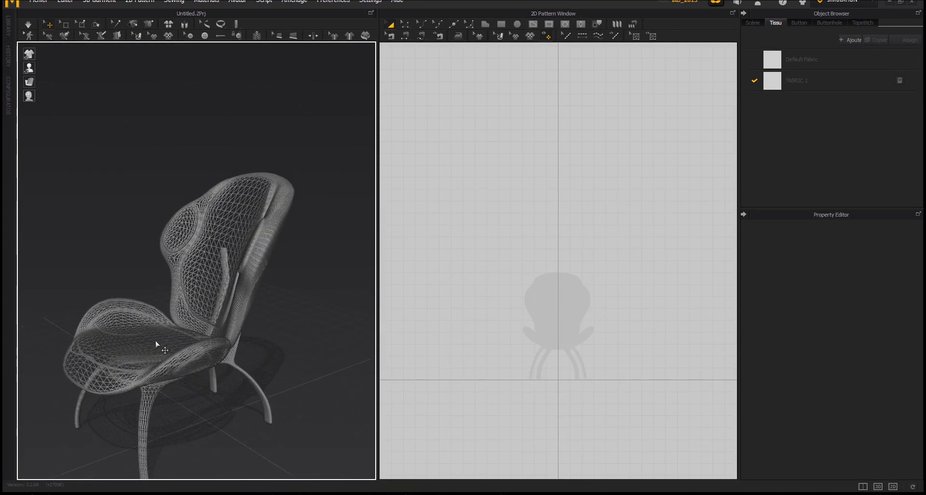
left_click(39, 1)
mouse_move(90, 96)
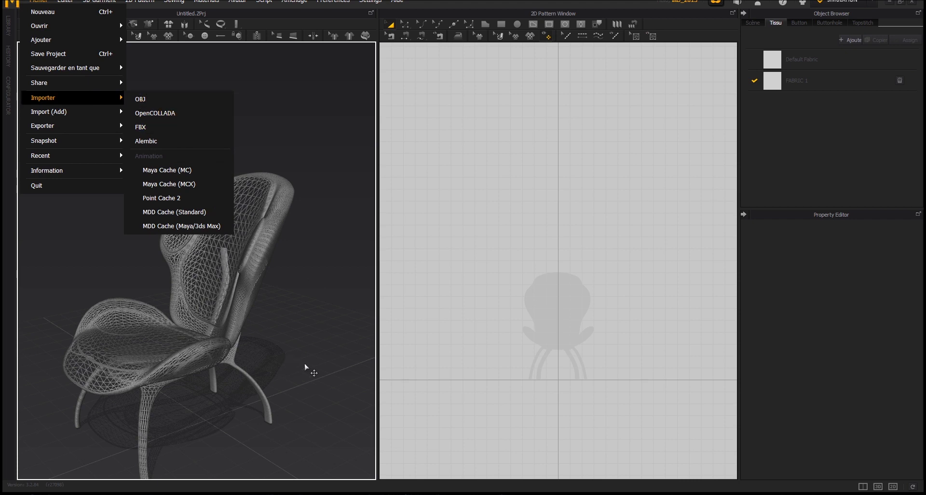
left_click(342, 384)
right_click_drag(288, 339, 265, 321)
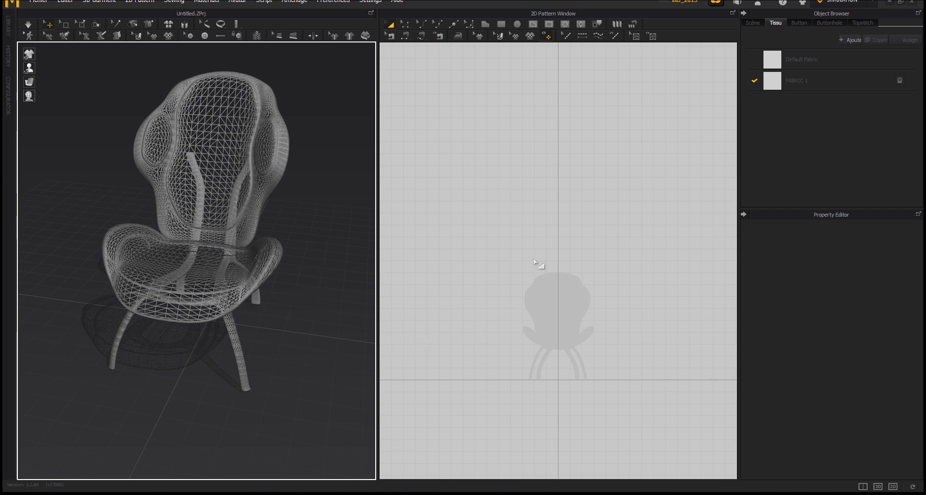
Draw a rectangular fabric pattern about 1316 mm high above the chair silhouette in the 2D pattern area.
left_click(501, 23)
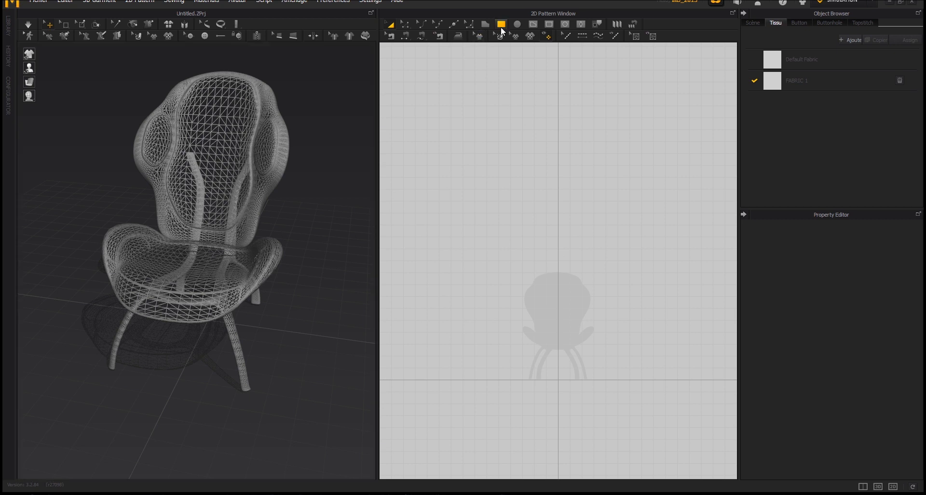
left_click_drag(509, 125, 624, 282)
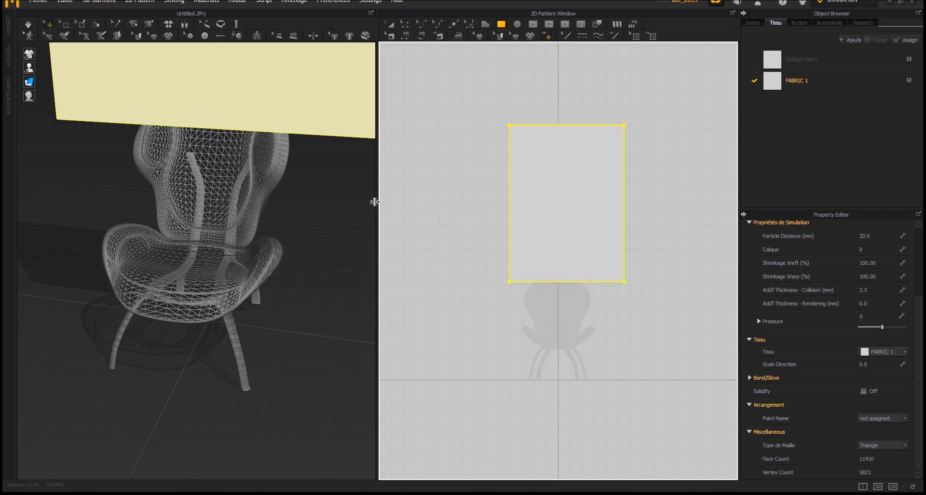
scroll(282, 205, "down", 7)
right_click_drag(298, 288, 298, 288)
right_click_drag(311, 216, 245, 343)
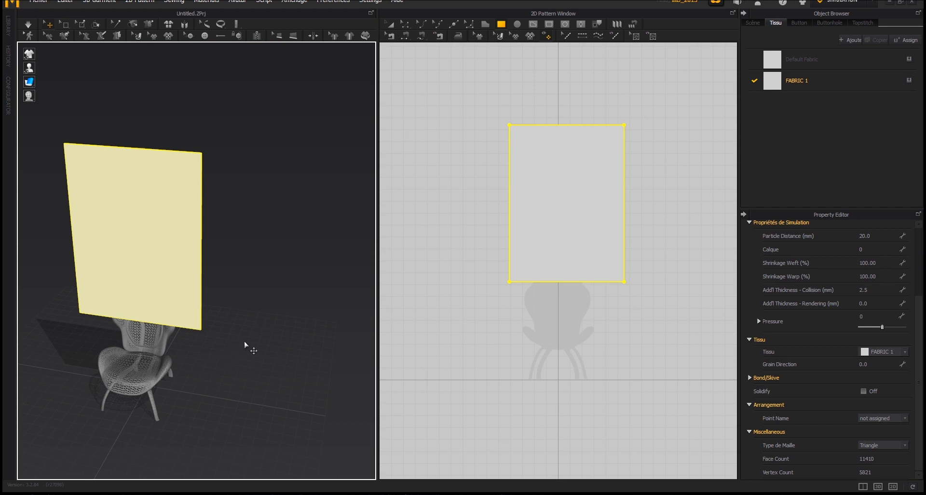
Widen the rectangular pattern to about 1000 mm by moving its right edge outward.
left_click(405, 25)
left_click_drag(604, 109, 653, 281)
left_click_drag(624, 189, 628, 190)
Position the fabric above the chair in 3D, tilt it toward the horizontal and turn it at an angle.
middle_click_drag(252, 298, 282, 242)
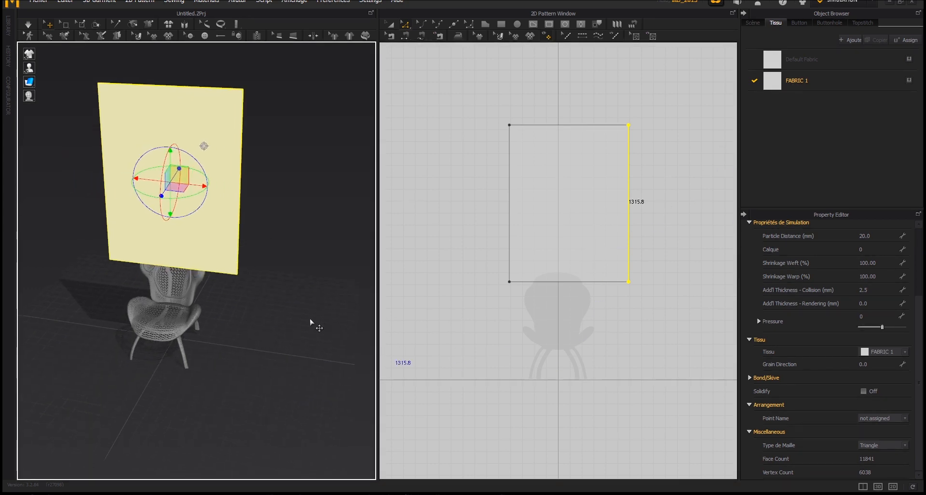
middle_click_drag(98, 353, 143, 368)
right_click_drag(143, 367, 231, 359)
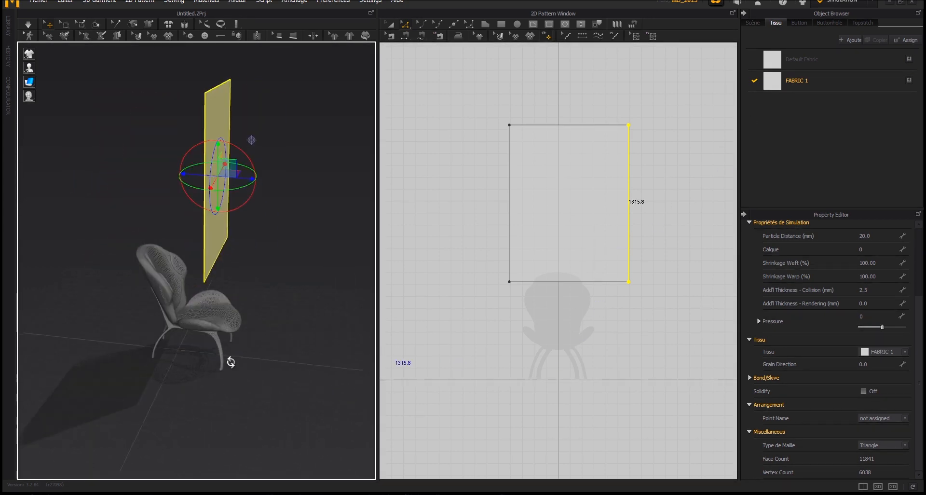
left_click_drag(246, 140, 213, 224)
right_click_drag(324, 244, 109, 263)
left_click_drag(125, 279, 144, 277)
right_click_drag(223, 265, 366, 365)
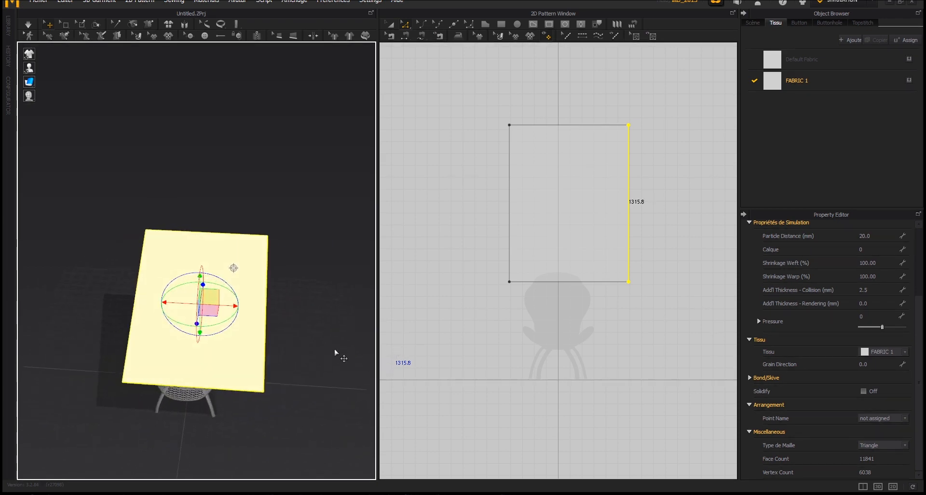
left_click_drag(228, 305, 247, 323)
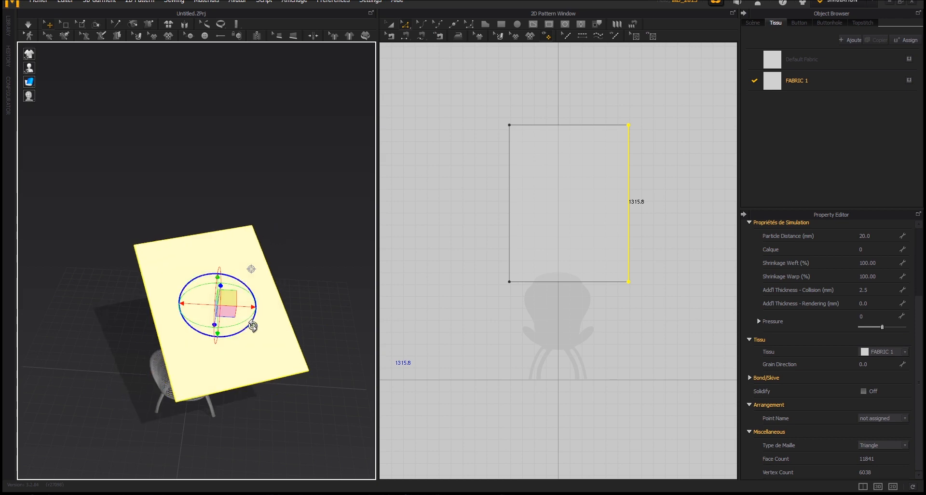
right_click_drag(125, 322, 137, 337)
Simulate the fabric so that it falls over the chair.
left_click(28, 24)
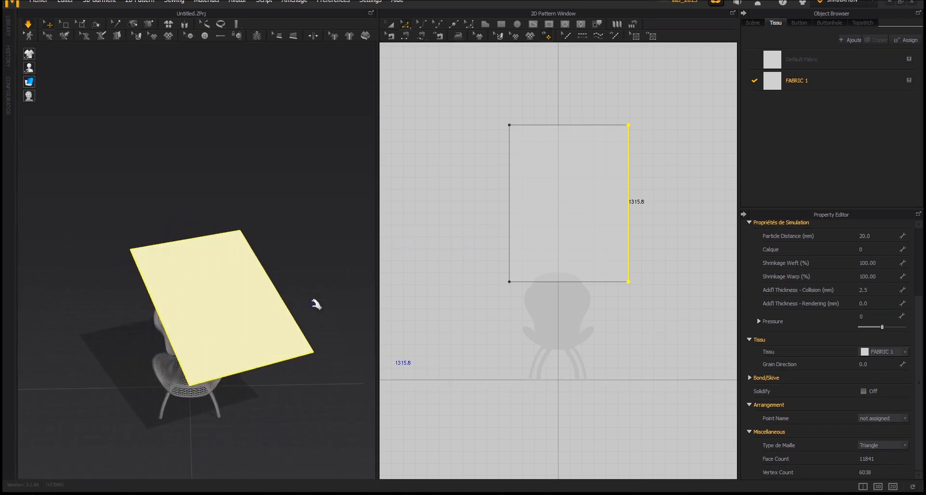
right_click_drag(245, 315, 304, 328)
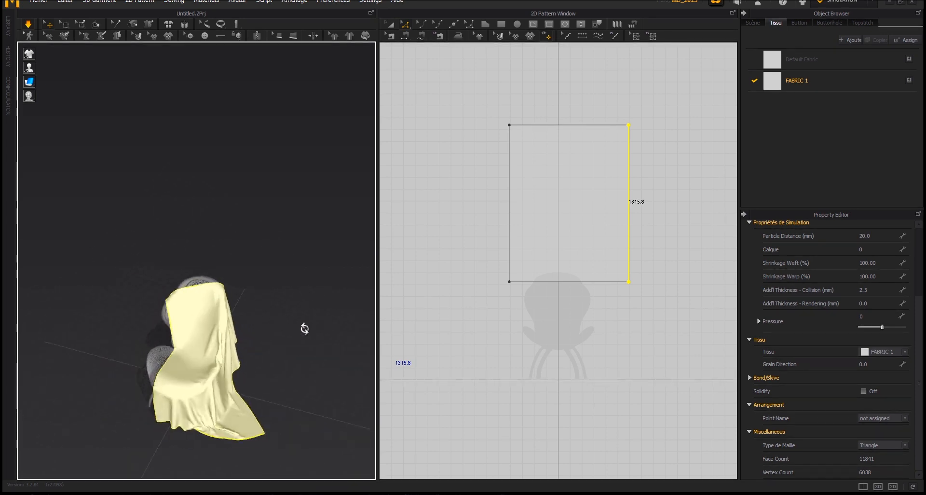
scroll(192, 376, "up", 5)
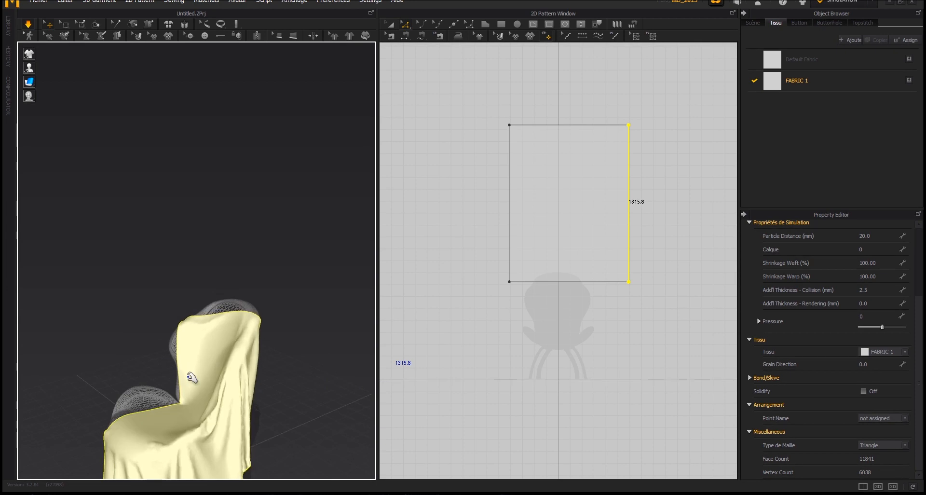
Pull the simulated cloth across the backrest and seat to try to reposition it on the chair.
left_click_drag(254, 358, 284, 285)
right_click_drag(335, 368, 343, 304)
left_click_drag(256, 215, 337, 141)
left_click_drag(118, 284, 231, 256)
left_click_drag(302, 162, 345, 124)
right_click_drag(330, 270, 274, 265)
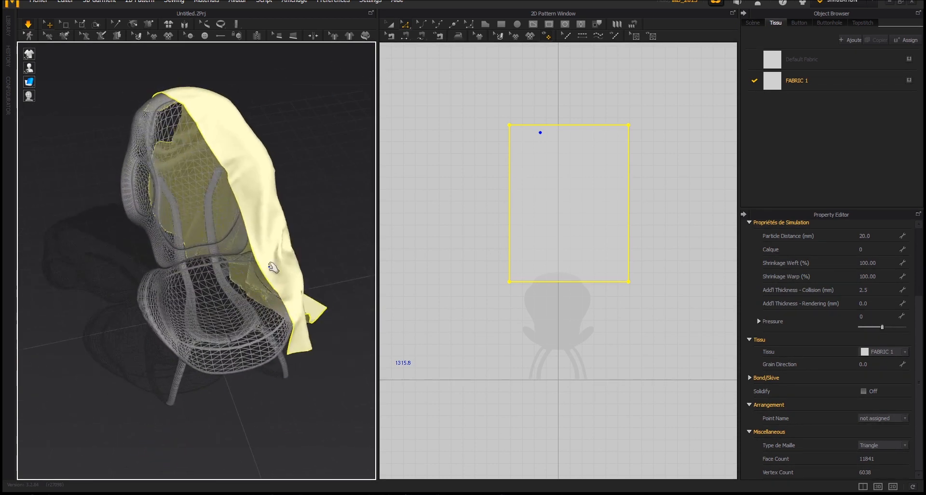
left_click_drag(268, 251, 291, 231)
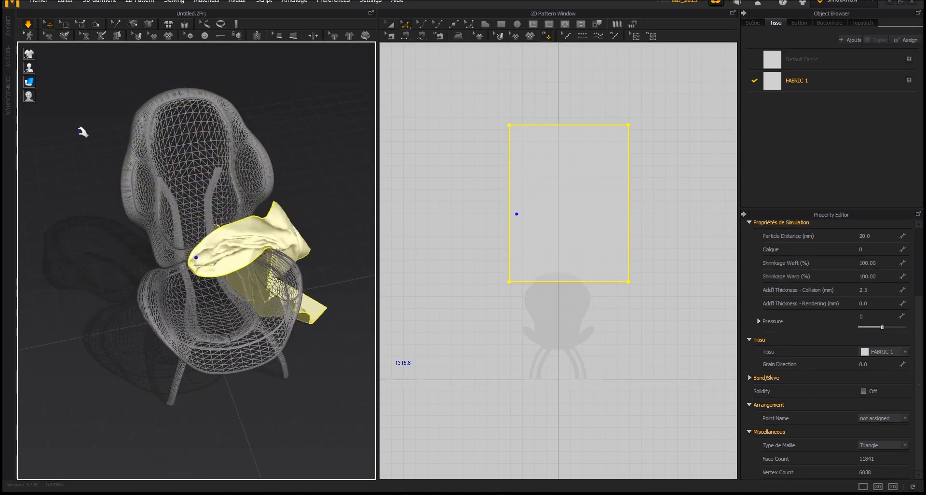
Reset the fabric's 3D arrangement, rotate the sheet slightly and lower it closer to the chair.
right_click(290, 209)
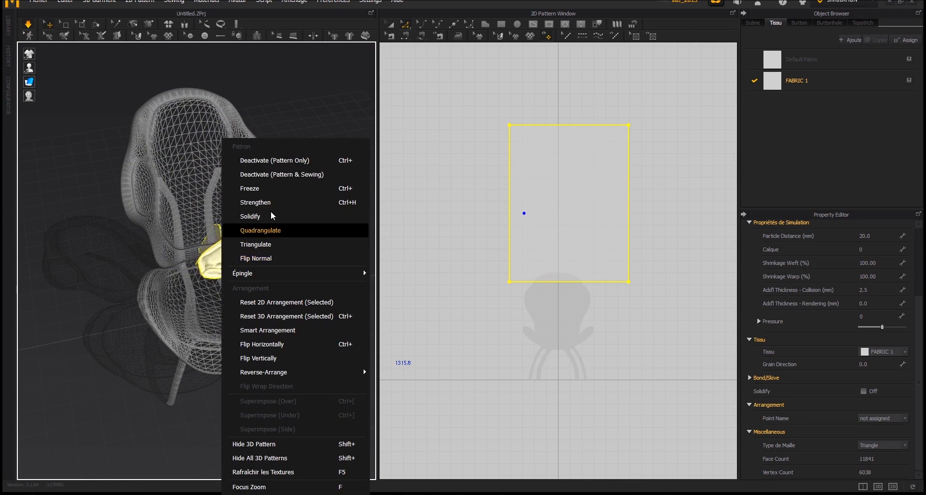
left_click(285, 316)
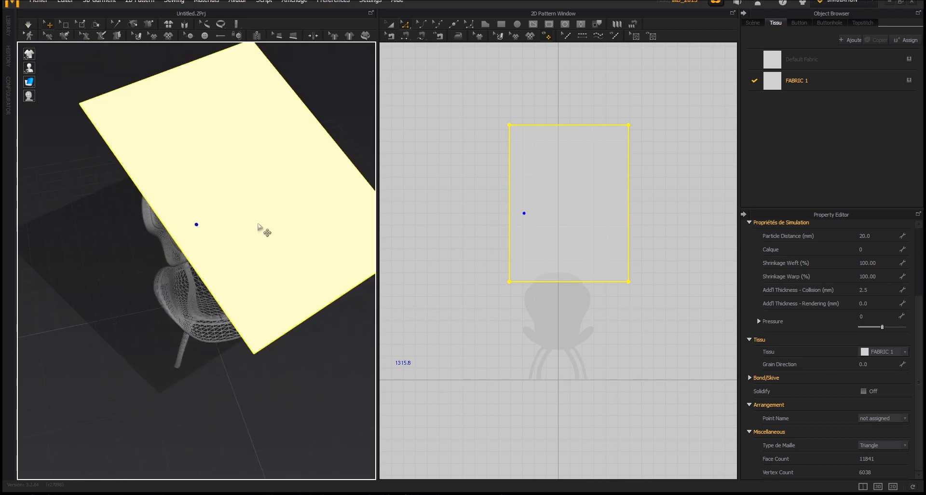
left_click(272, 242)
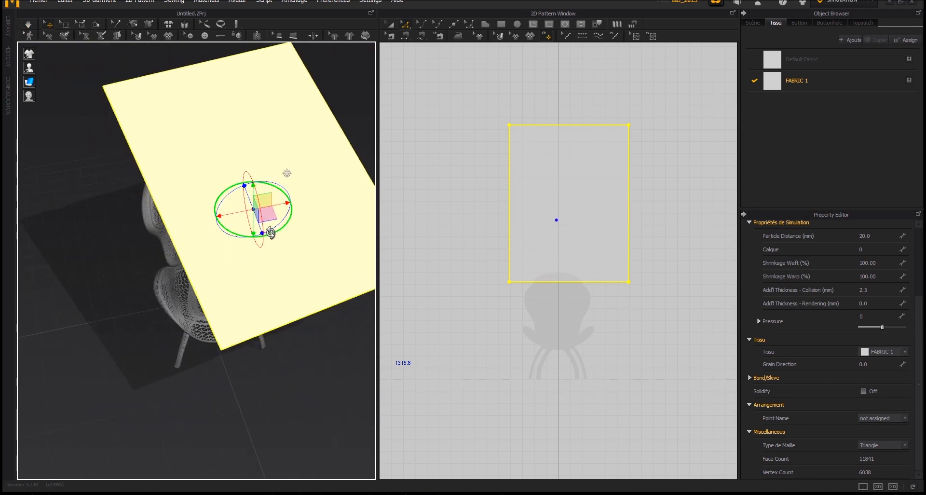
right_click_drag(155, 312, 229, 281)
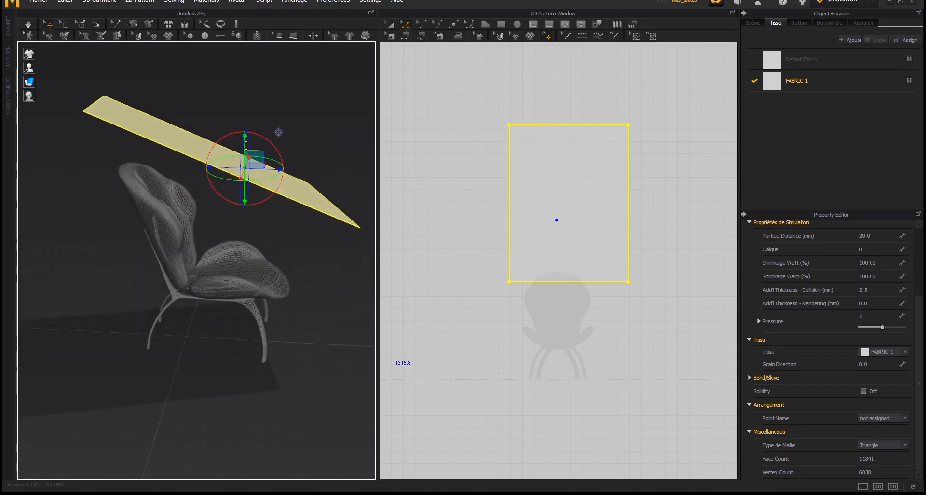
left_click_drag(246, 145, 239, 164)
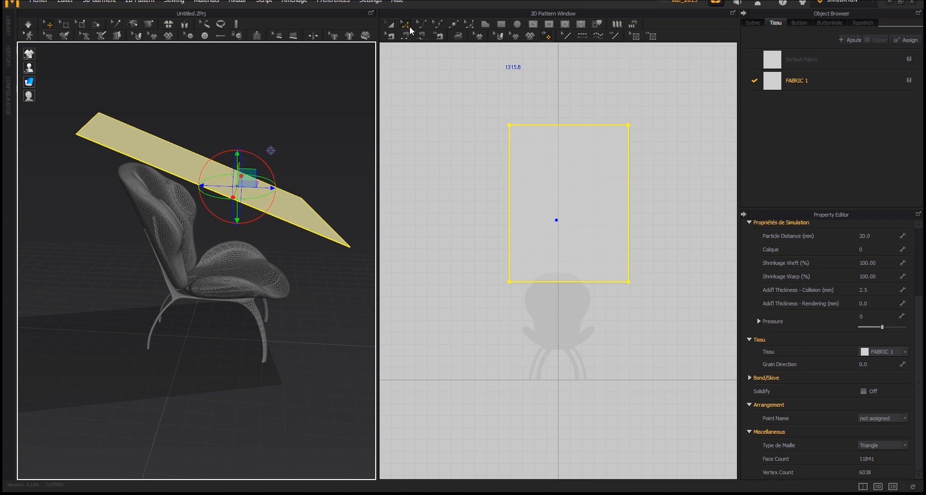
Enlarge the fabric pattern slightly by moving its bottom edge downward and its left edge outward.
left_click(405, 24)
left_click_drag(471, 262, 675, 338)
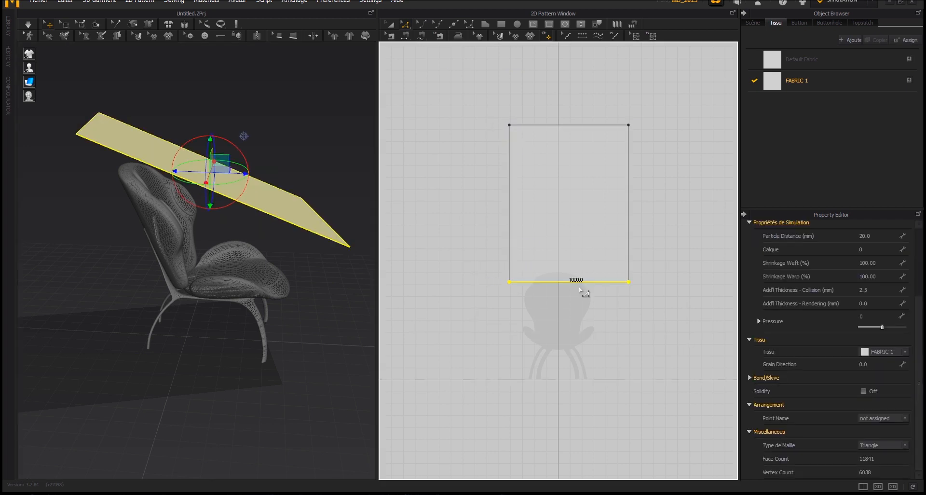
left_click_drag(582, 283, 583, 287)
left_click_drag(475, 95, 504, 218)
Run the simulation on the enlarged fabric and pull the cloth to adjust its drape over the chair.
right_click_drag(316, 213, 224, 230)
left_click(28, 24)
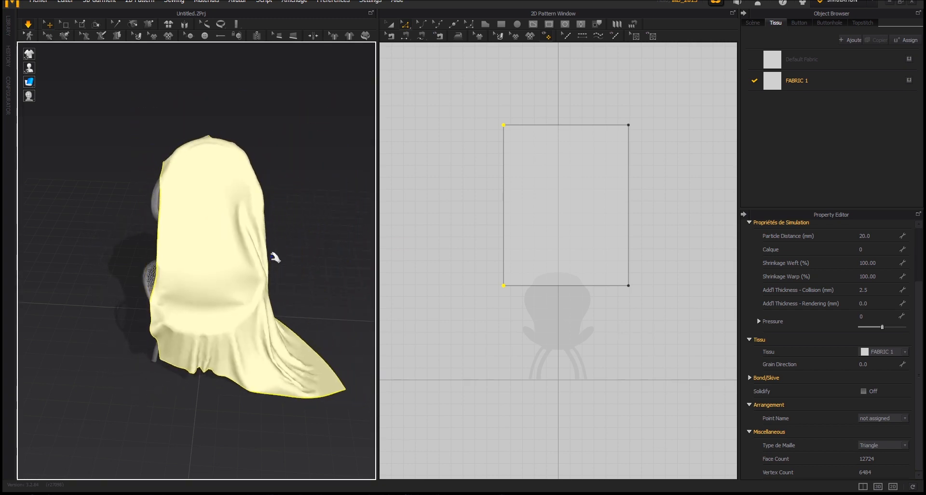
left_click_drag(211, 242, 65, 293)
left_click_drag(265, 252, 244, 235)
right_click_drag(219, 195, 87, 183)
right_click_drag(329, 293, 223, 214)
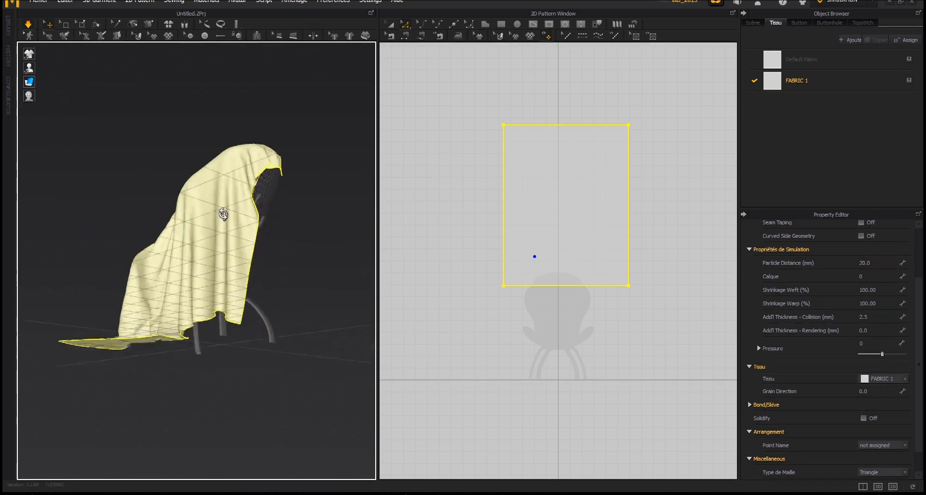
Show the properties of FABRIC 1 to check its physical preset, and inspect the draped cloth from several sides.
left_click(805, 87)
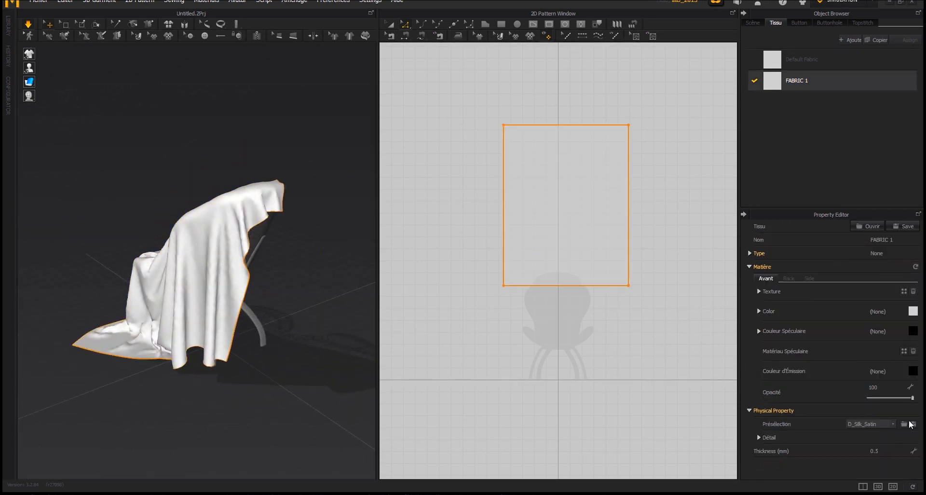
right_click_drag(341, 351, 362, 367)
right_click_drag(274, 414, 268, 369)
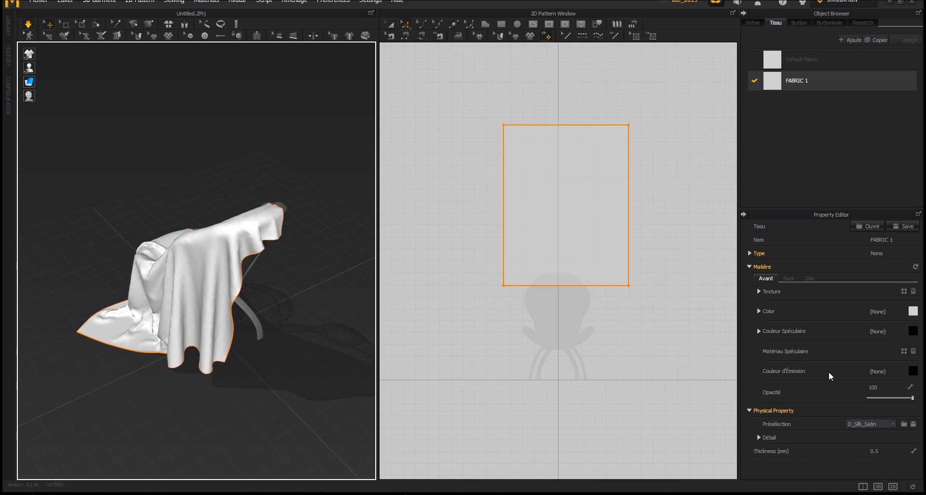
right_click_drag(282, 262, 299, 279)
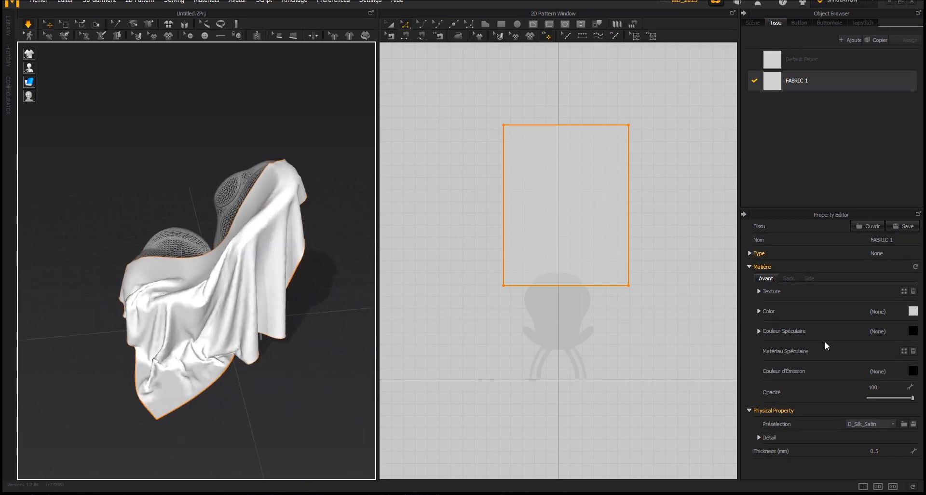
Set the fabric pattern's particle distance to 15 mm and rerun the drape simulation.
left_click(617, 197)
left_click(389, 25)
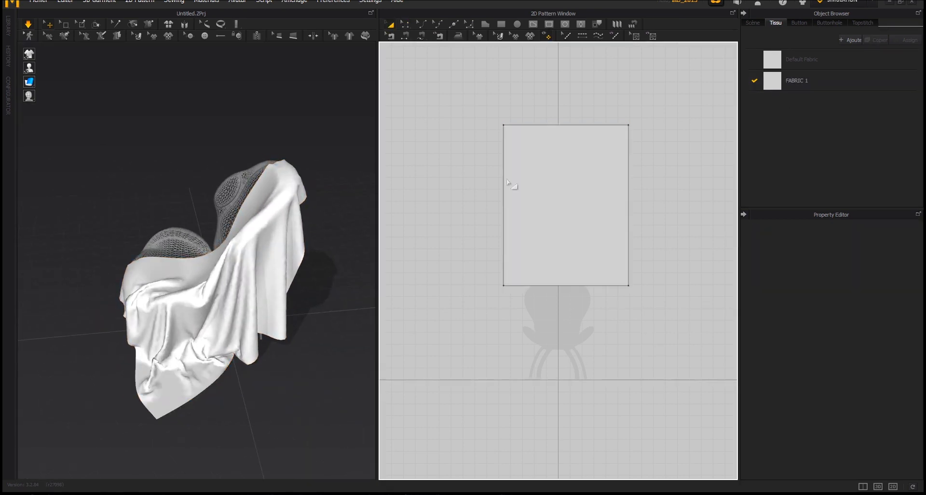
left_click(546, 205)
left_click_drag(919, 318, 918, 271)
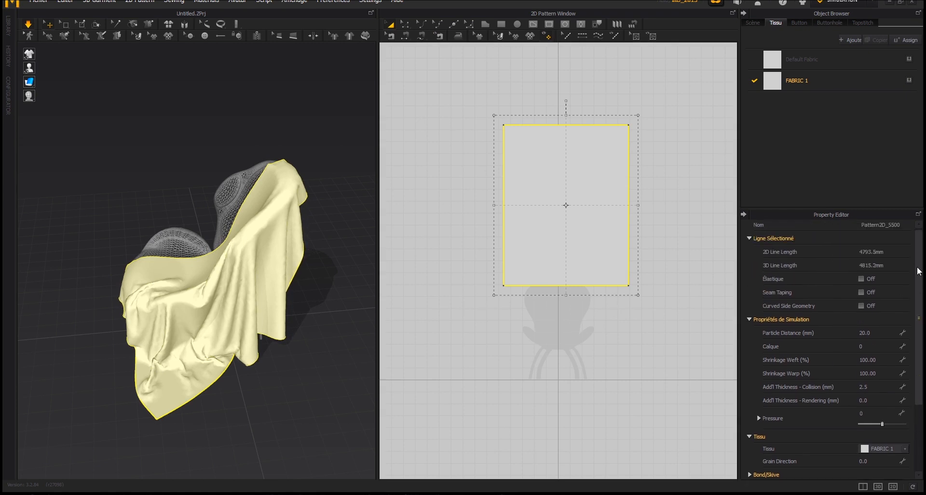
left_click(903, 333)
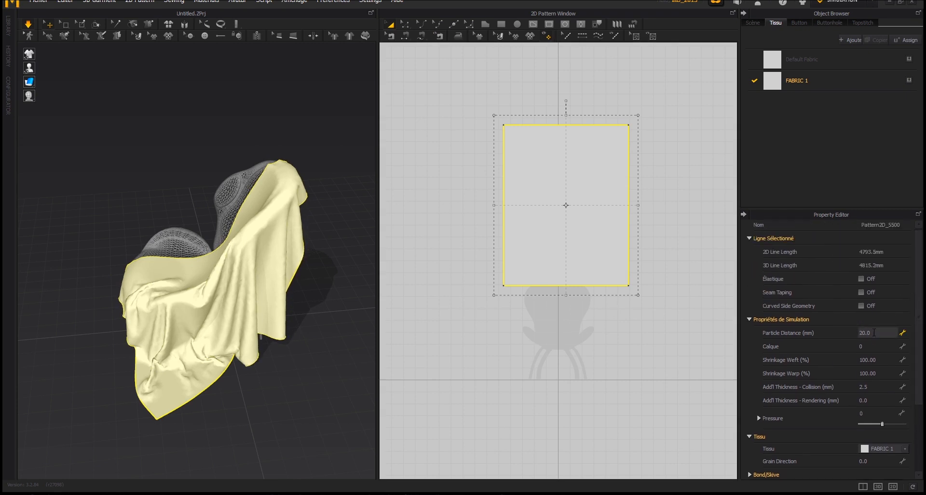
right_click_drag(325, 393, 406, 406)
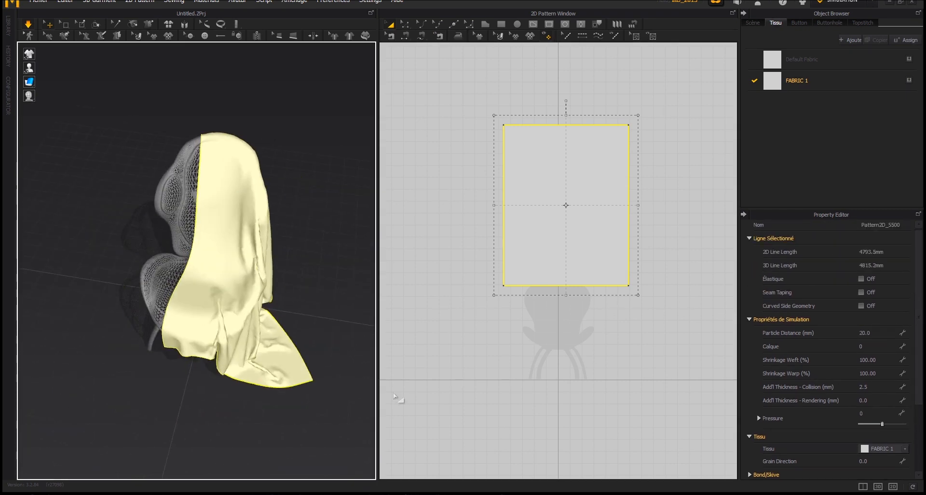
scroll(174, 256, "up", 9)
right_click_drag(174, 257, 115, 271)
scroll(169, 252, "down", 2)
scroll(168, 252, "down", 1)
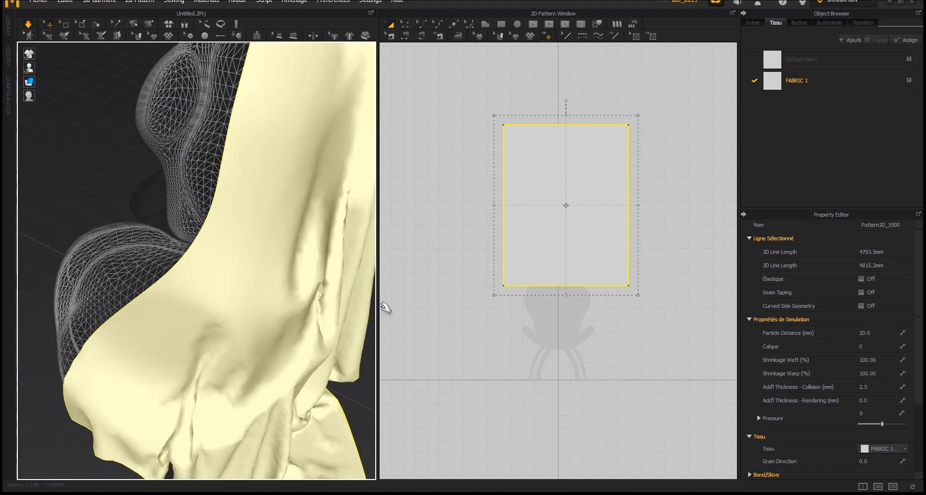
double_click(865, 333)
type("15")
key("Return")
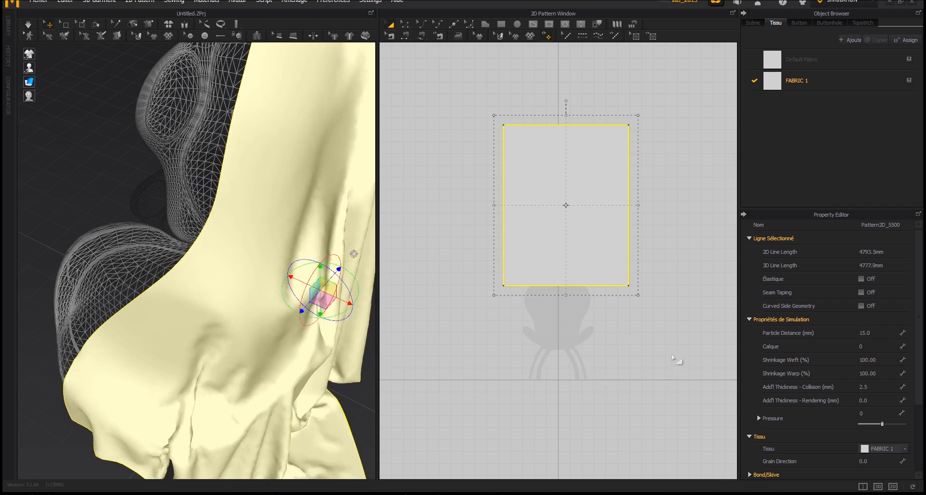
left_click(28, 24)
right_click_drag(346, 391, 478, 384)
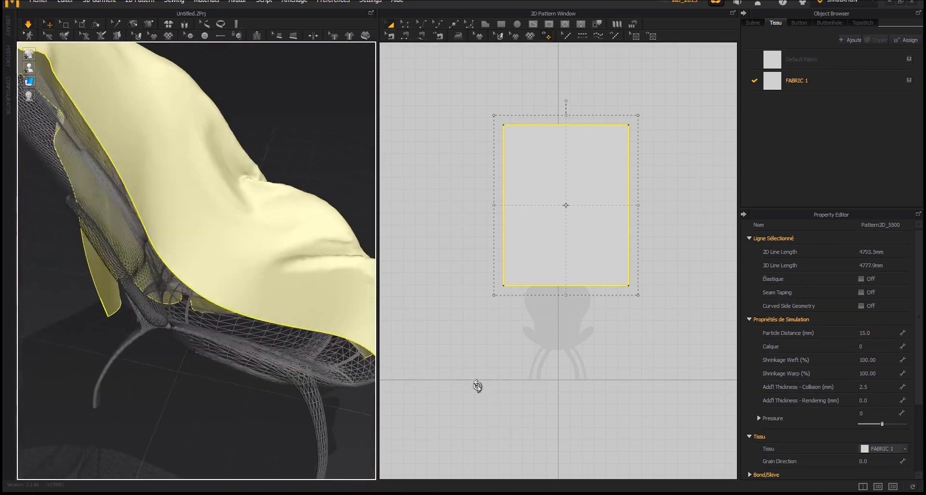
Pull the cloth near the backrest edge to adjust its drape, and check the whole chair.
left_click_drag(168, 241, 189, 238)
right_click_drag(278, 132, 169, 166)
scroll(211, 336, "down", 4)
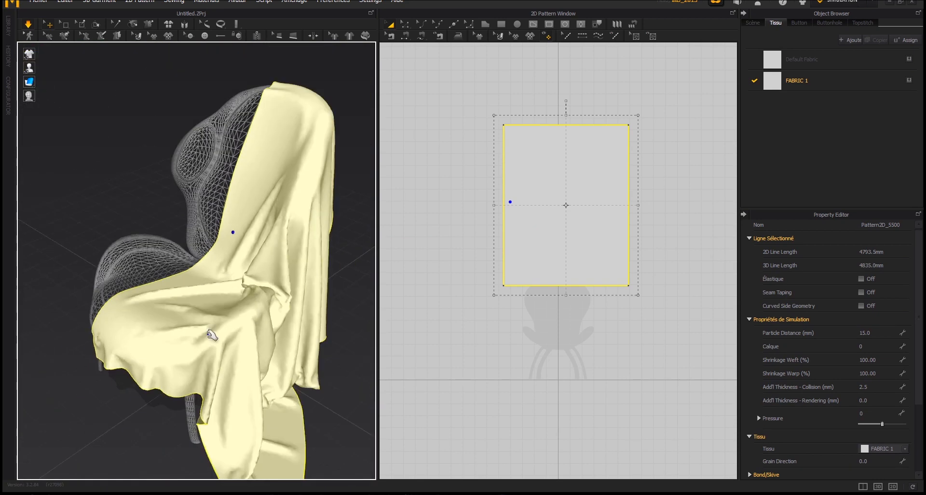
right_click_drag(339, 367, 347, 423)
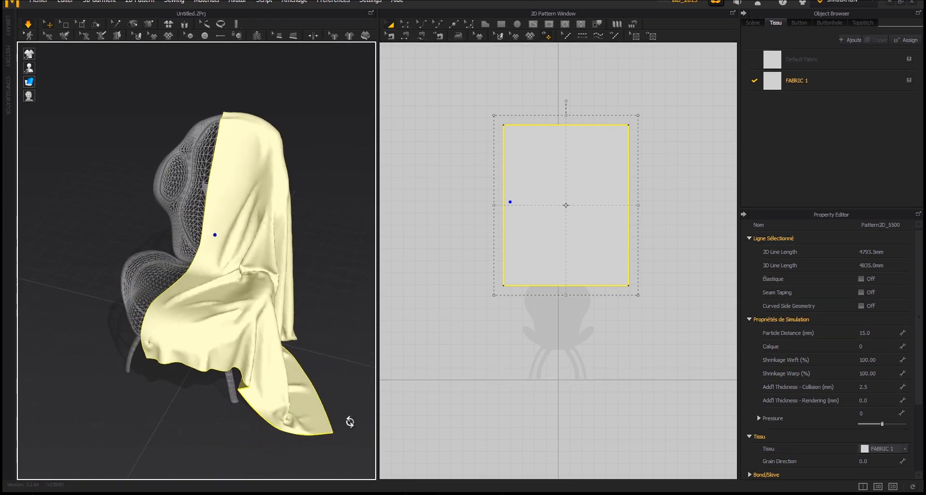
Set the fabric pattern's additional rendering thickness to 2 mm and resume the drape simulation.
left_click(872, 401)
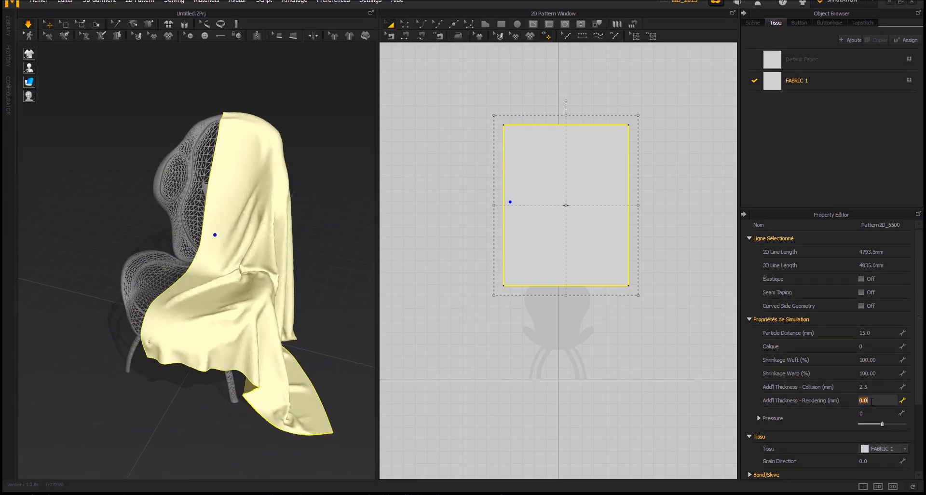
key("Return")
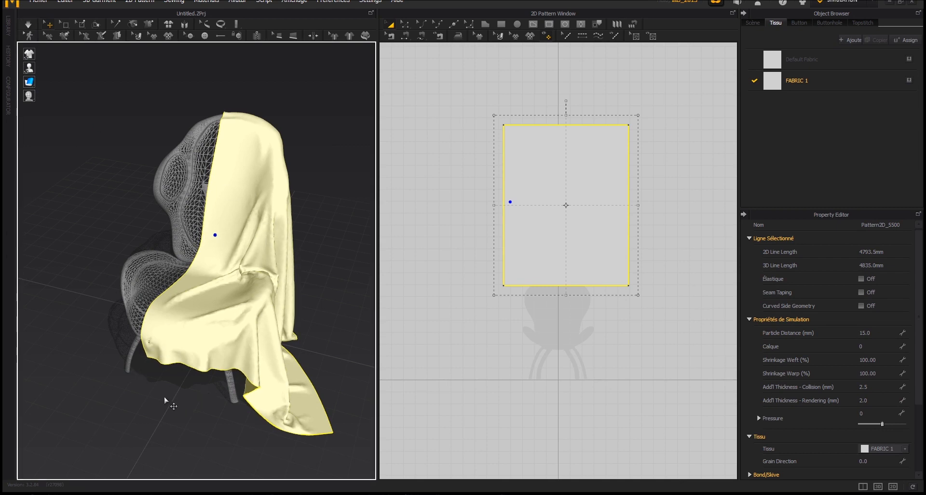
right_click_drag(165, 400, 231, 398)
scroll(253, 368, "up", 5)
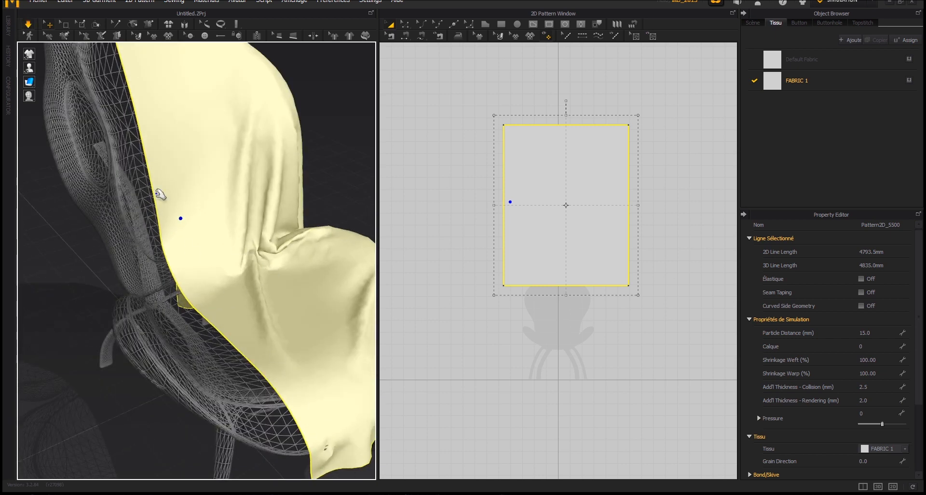
Pull the cloth's front corner over the seat edge and inspect the hanging folds from the front and side.
right_click_drag(351, 214, 263, 327)
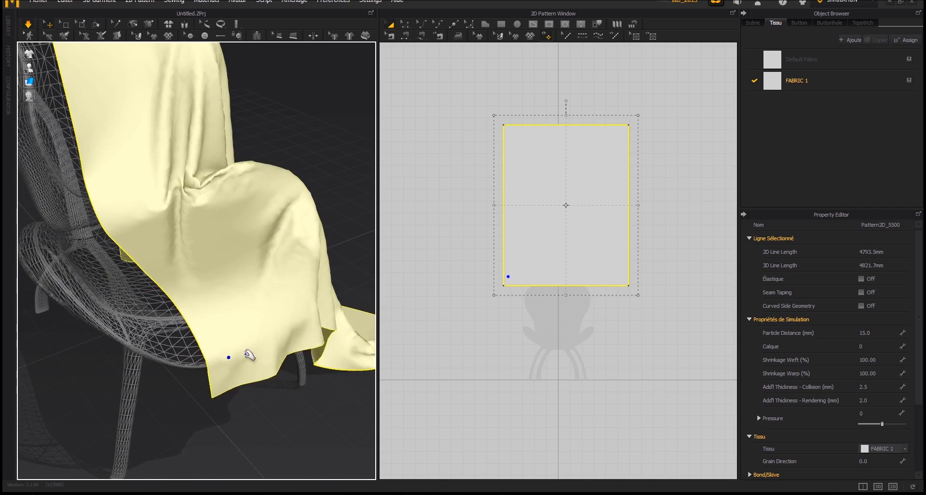
right_click_drag(317, 413, 225, 260)
scroll(225, 261, "up", 3)
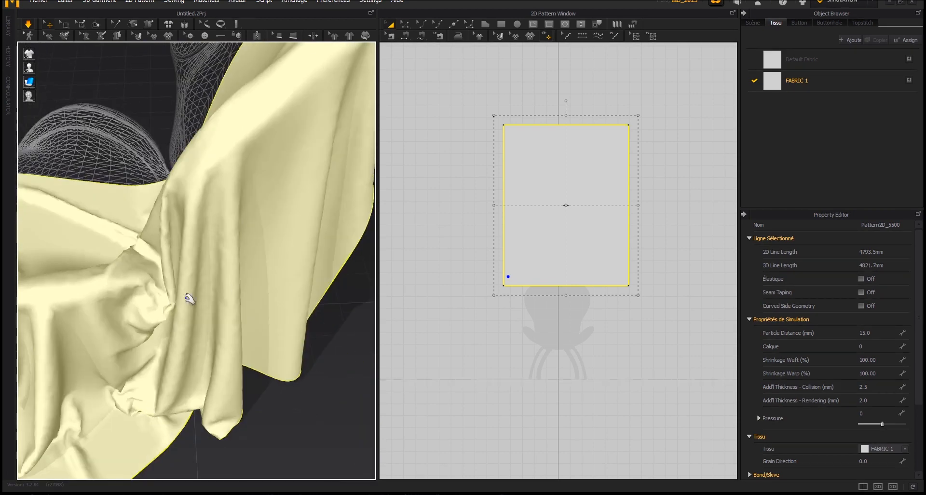
right_click_drag(242, 354, 215, 192)
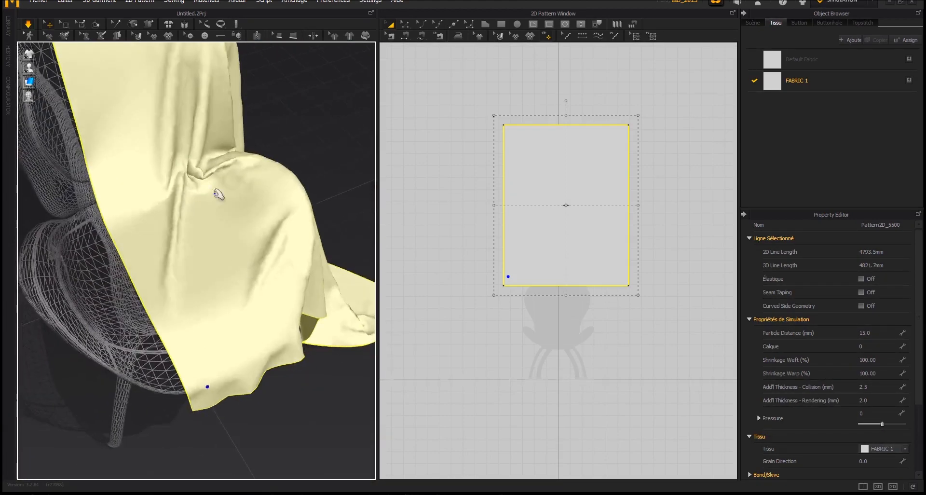
Reshape the crease where the seat meets the backrest by pulling the cloth around it.
left_click_drag(208, 168, 199, 180)
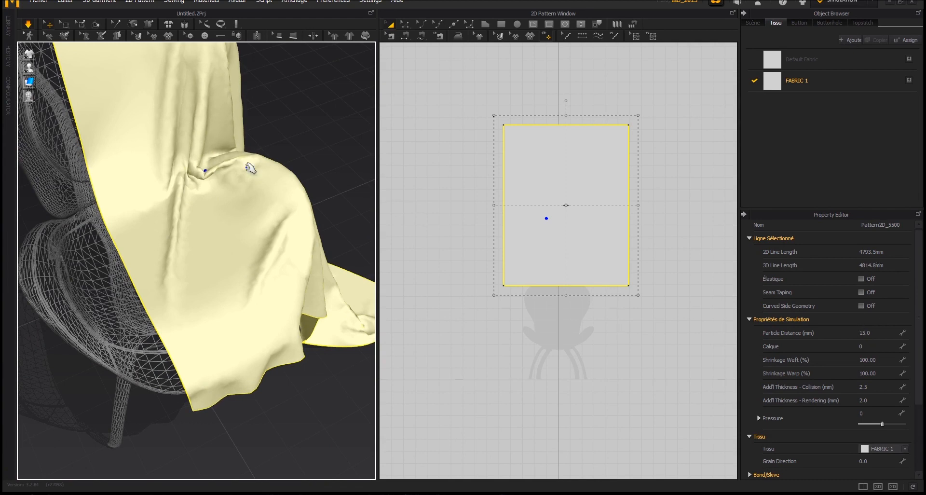
right_click_drag(318, 174, 289, 184)
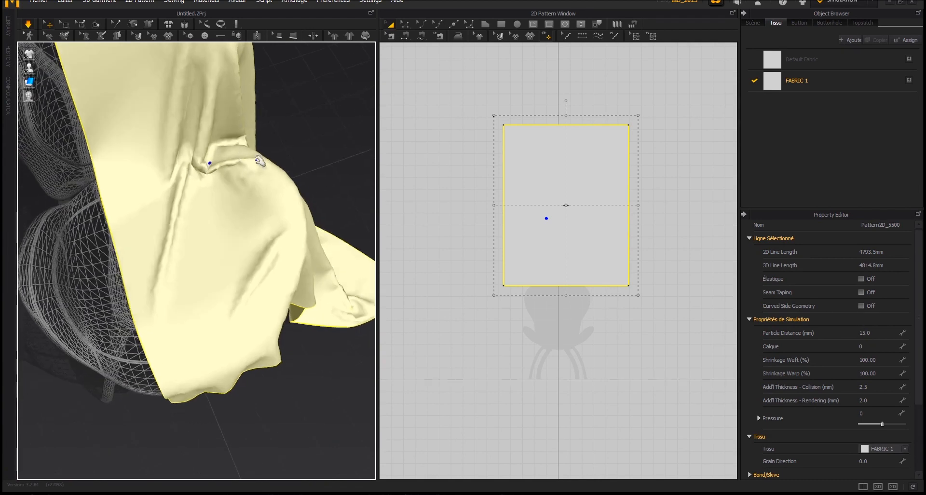
scroll(229, 150, "up", 5)
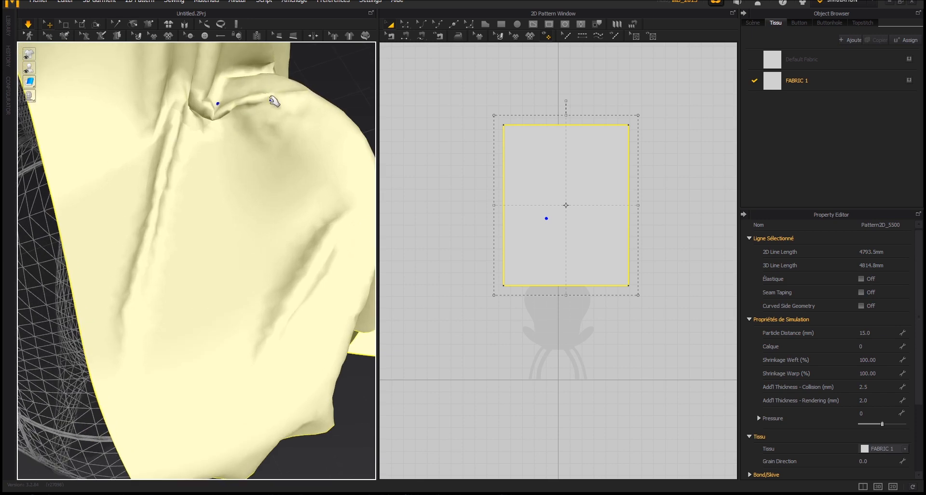
left_click_drag(248, 87, 292, 86)
Pull the bunched folds at the side of the seat to refine them, checking the drape from several sides.
right_click_drag(334, 87, 285, 99)
scroll(285, 116, "up", 4)
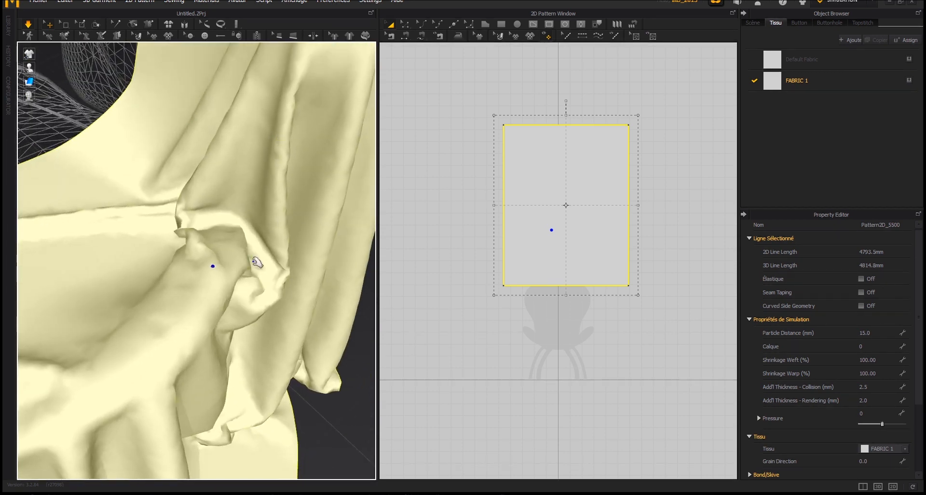
mouse_move(226, 300)
left_mouse_down()
mouse_move(244, 300)
mouse_move(231, 300)
left_mouse_up()
mouse_move(137, 310)
left_mouse_down()
mouse_move(120, 290)
mouse_move(125, 301)
left_mouse_up()
right_click_drag(137, 319, 206, 331)
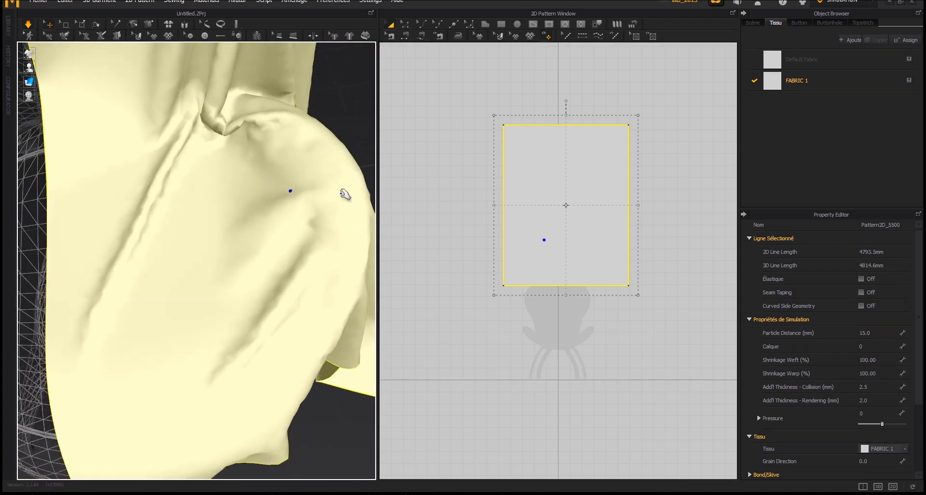
right_click_drag(337, 131, 300, 198)
scroll(300, 186, "down", 1)
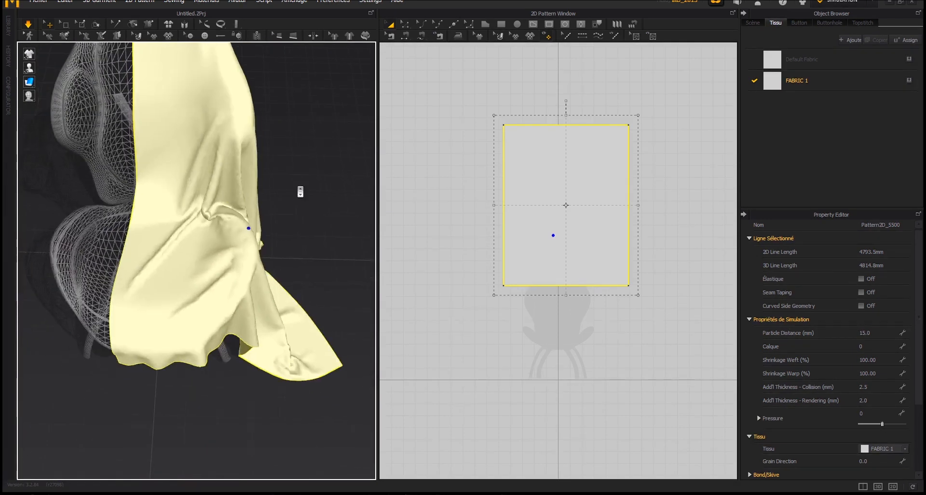
right_click_drag(284, 228, 224, 152)
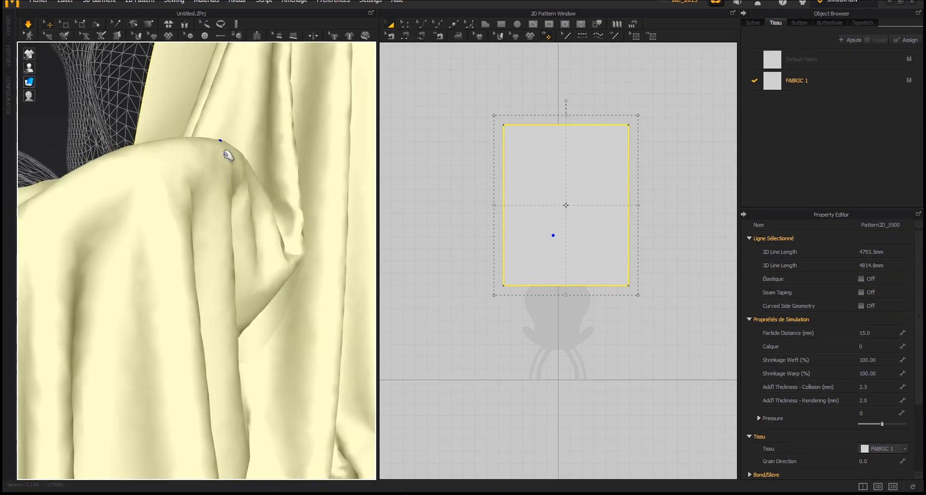
scroll(221, 149, "down", 7)
right_click_drag(302, 211, 317, 251)
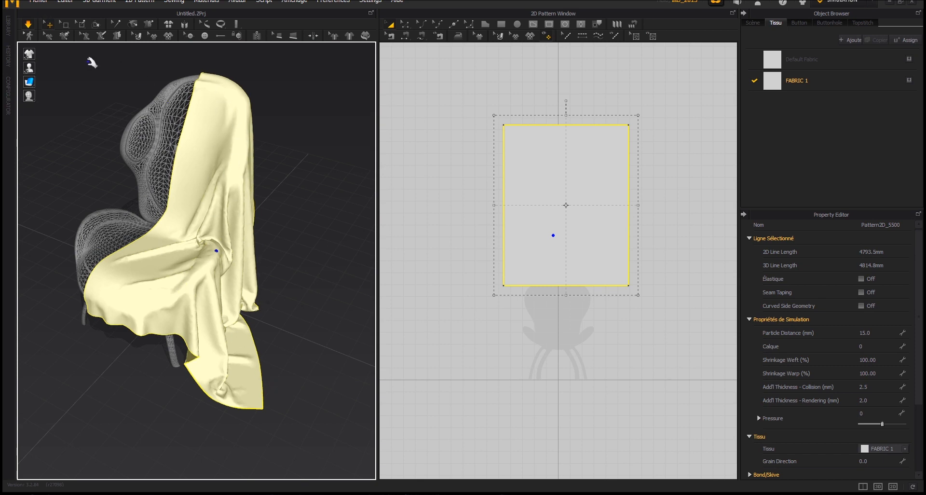
Export the selected draped cloth as Couverture_Tuto_1.obj in the Tuto Cloth folder, as a thin, unwelded single object in centimetres.
left_click(42, 3)
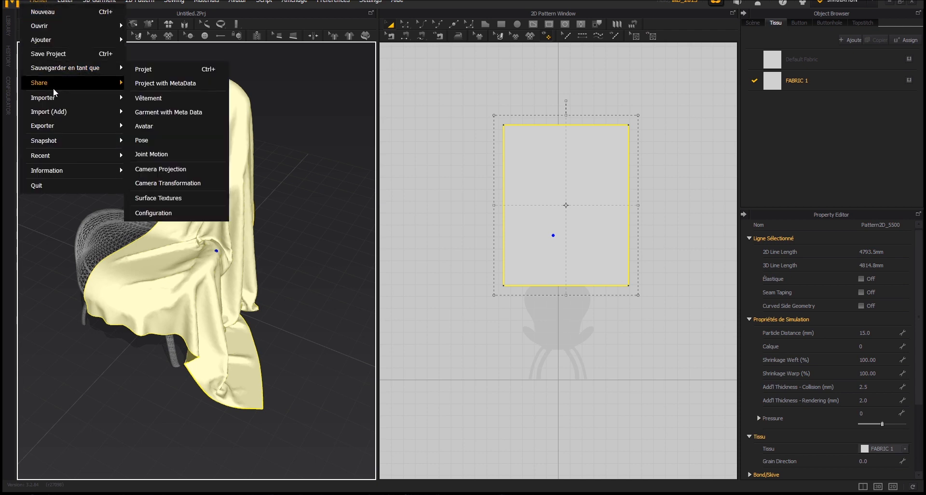
mouse_move(59, 125)
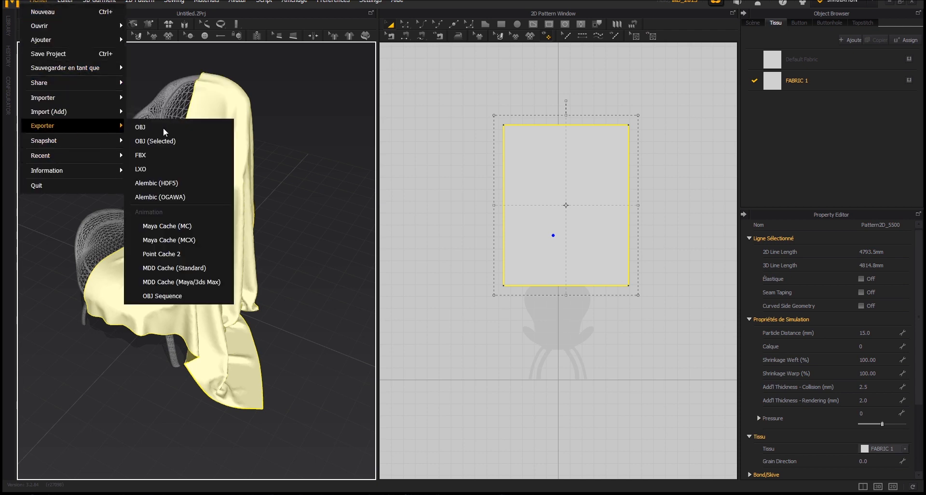
left_click(161, 142)
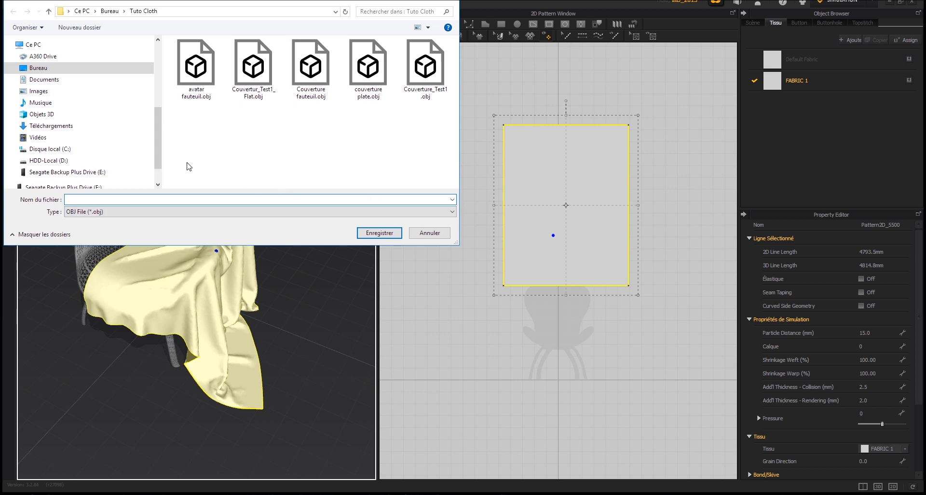
type("C")
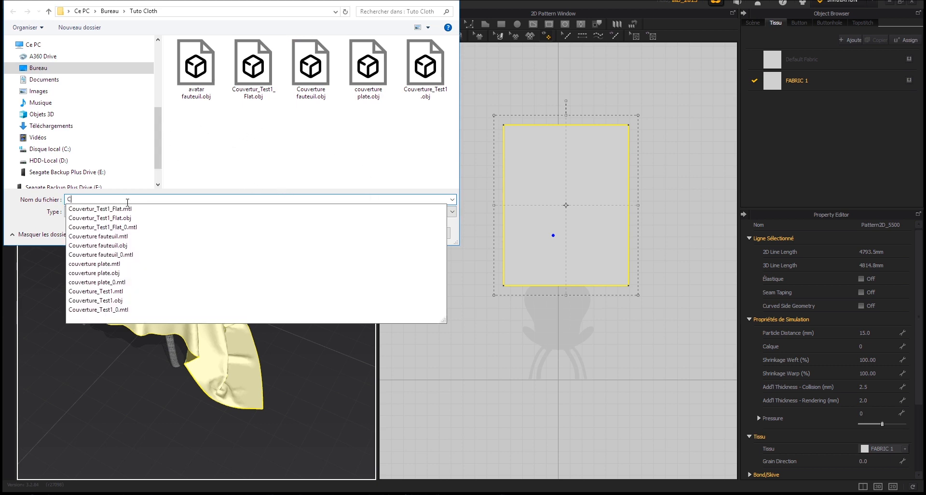
type("ouverture")
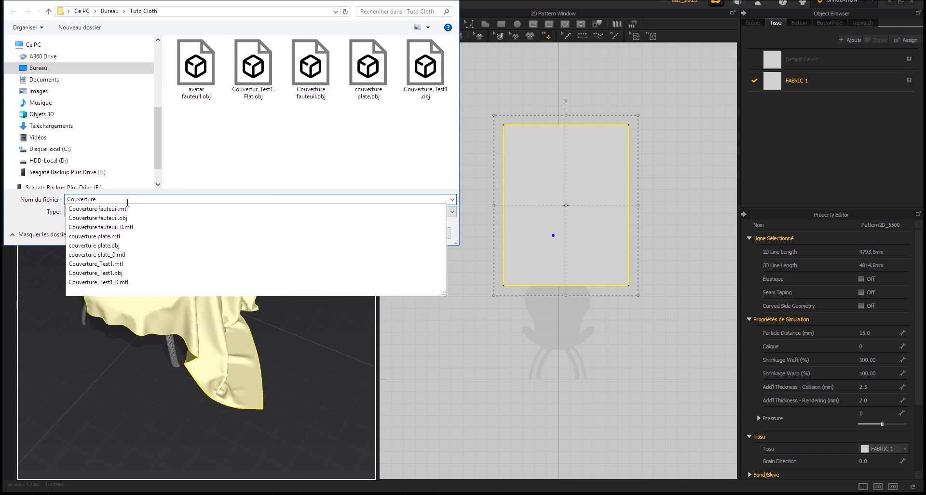
type("_")
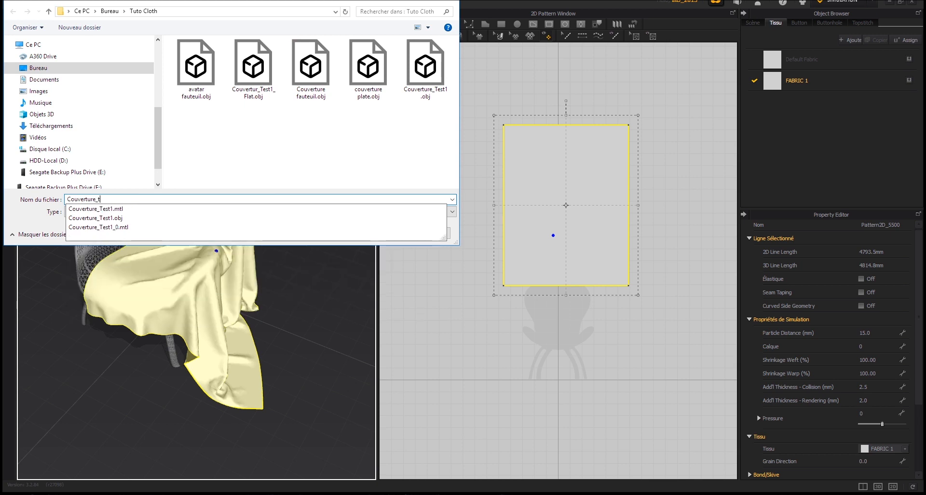
type("Tes")
type("u")
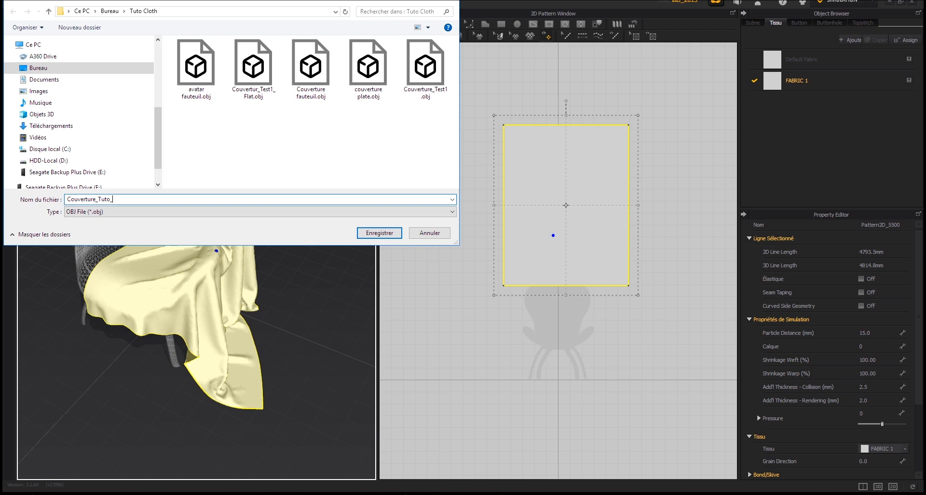
left_click(379, 233)
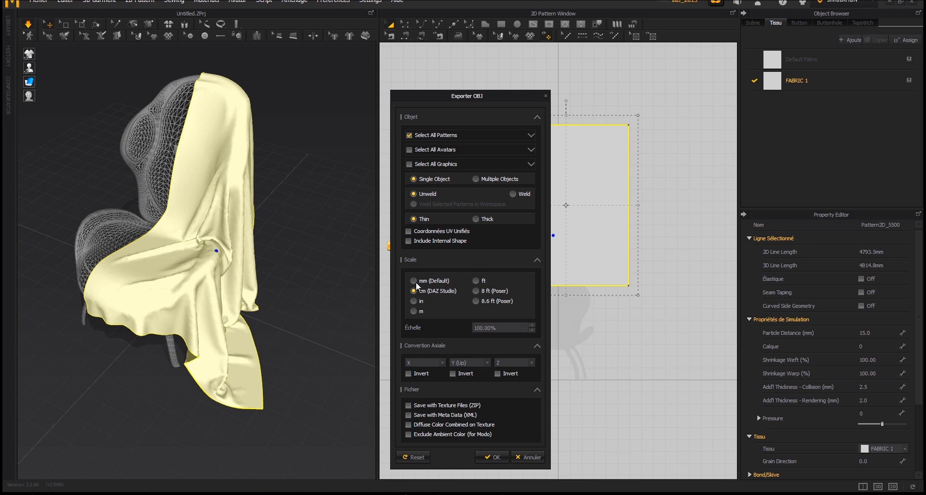
left_click(489, 459)
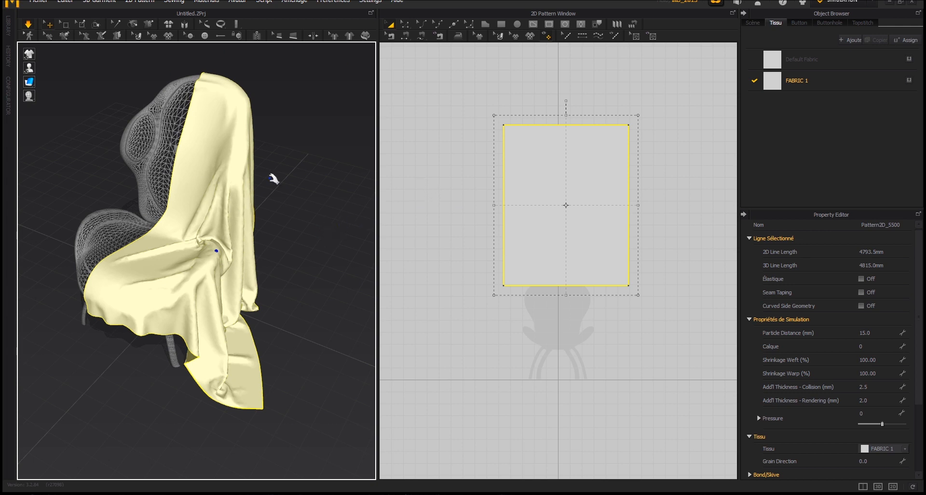
Save the project as Tuto_Couverture_3D in the Tuto Cloth folder on the desktop.
left_click(36, 3)
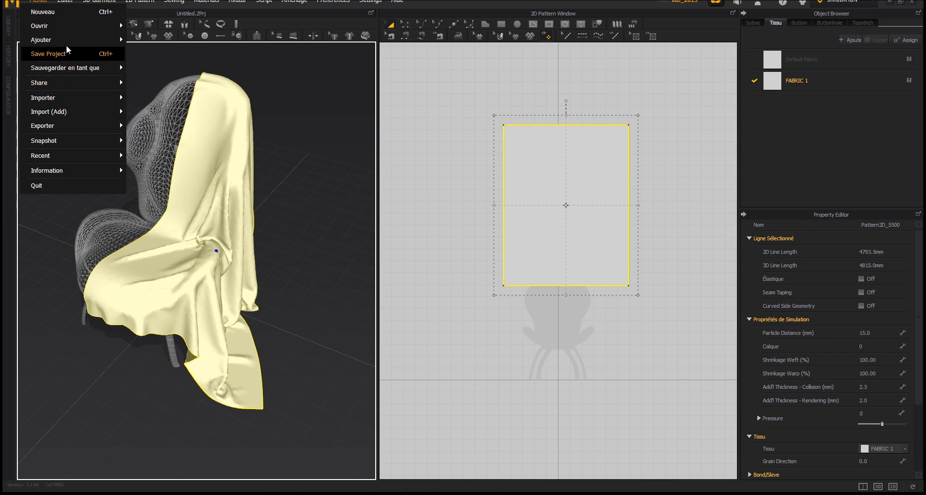
mouse_move(63, 70)
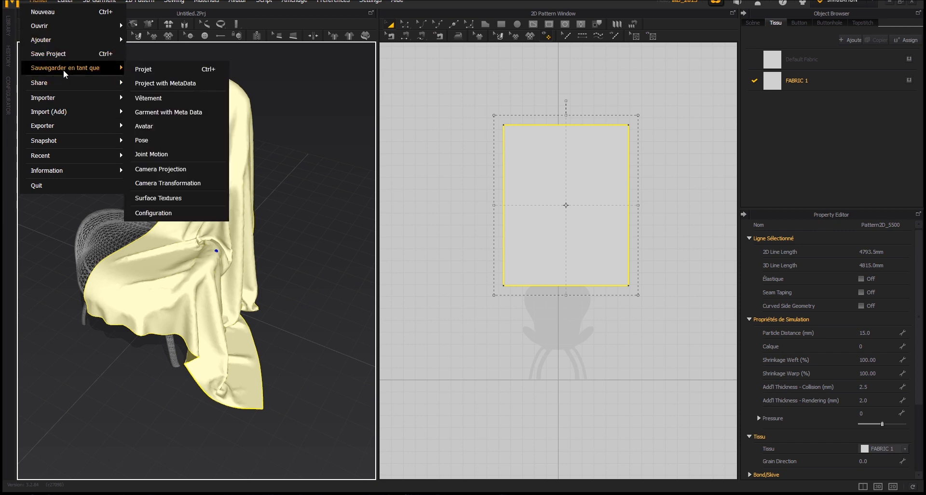
left_click(141, 70)
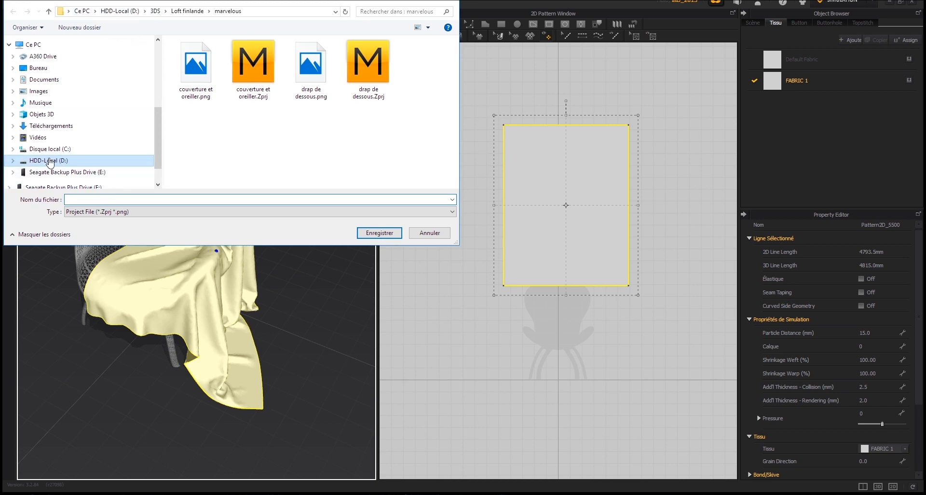
left_click(39, 68)
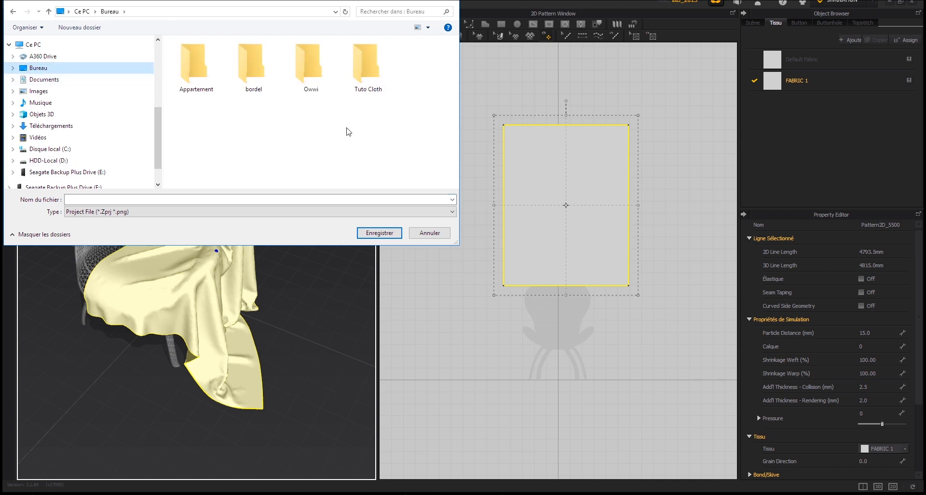
left_click(381, 77)
double_click(381, 77)
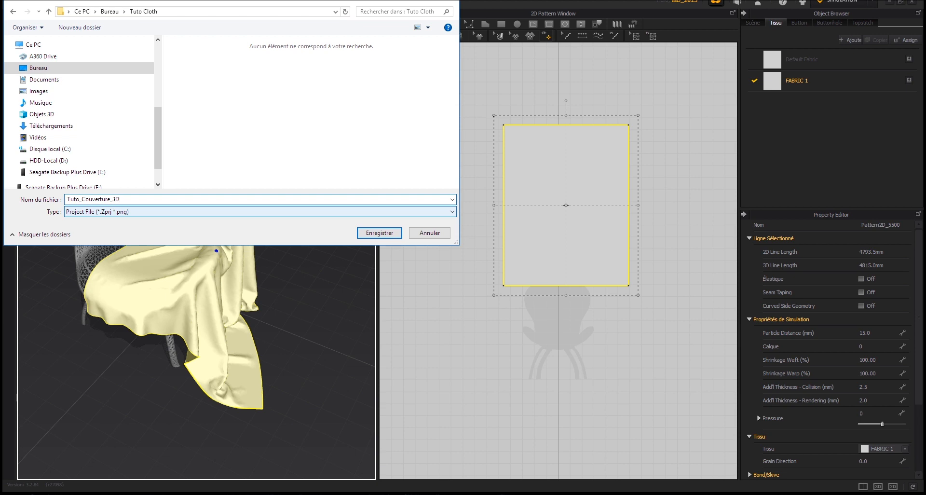
key("Return")
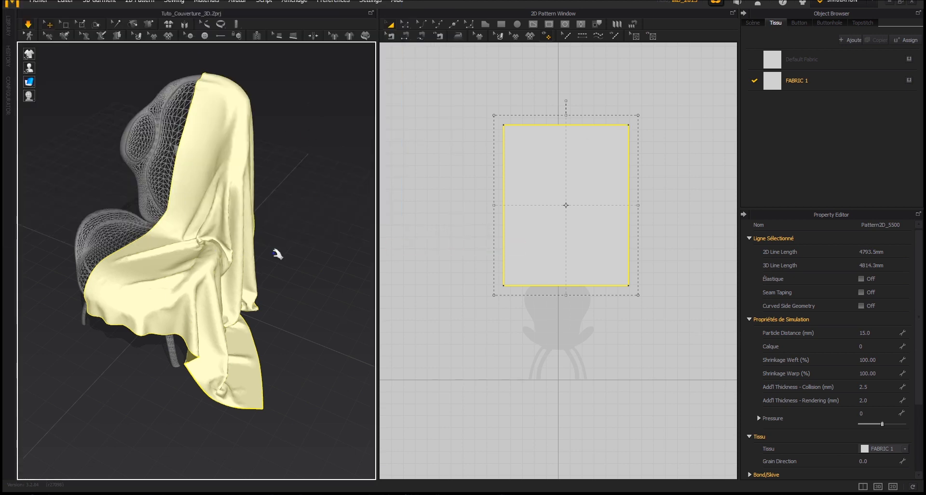
Flatten the draped cloth by resetting the selected pattern to its 2D arrangement.
right_click(216, 161)
mouse_move(276, 222)
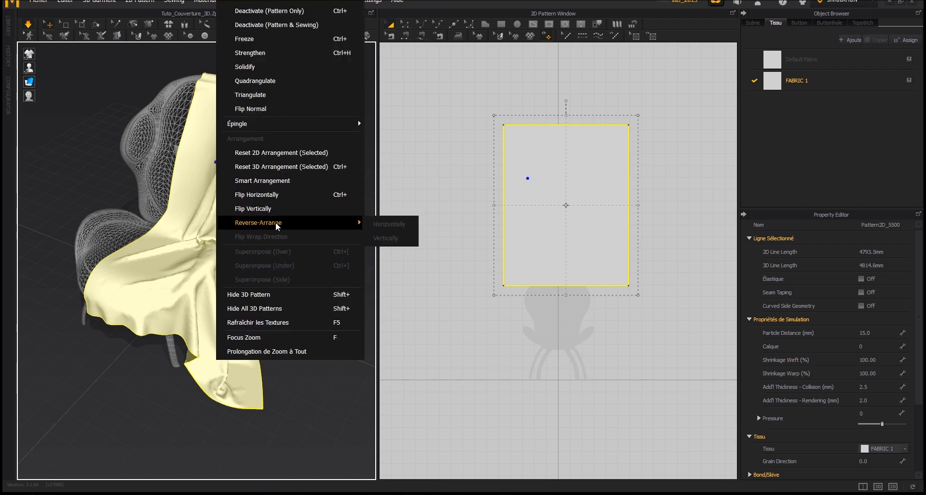
left_click(286, 152)
scroll(233, 283, "down", 3)
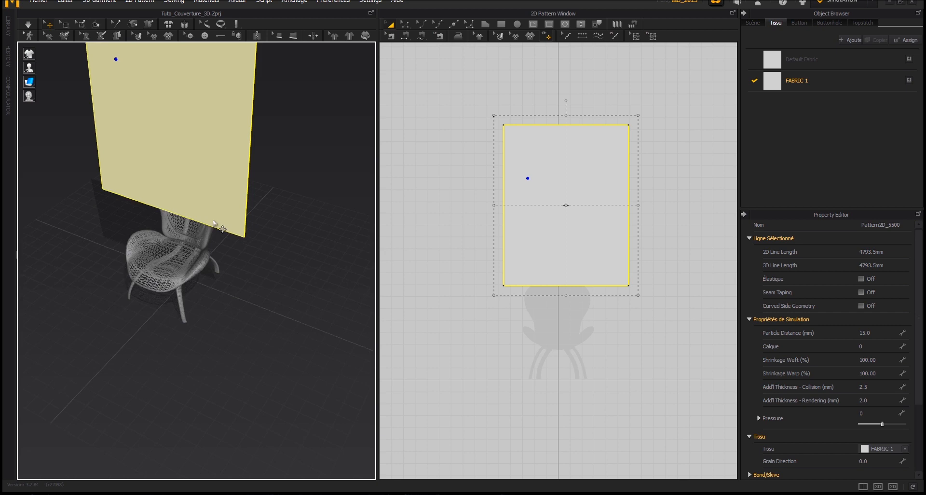
scroll(233, 282, "up", 2)
Export the flat cloth as Couverture_Tuto_Flat in OBJ format to the Tuto Cloth folder, as a thin, unwelded single object in centimetres.
left_click(37, 2)
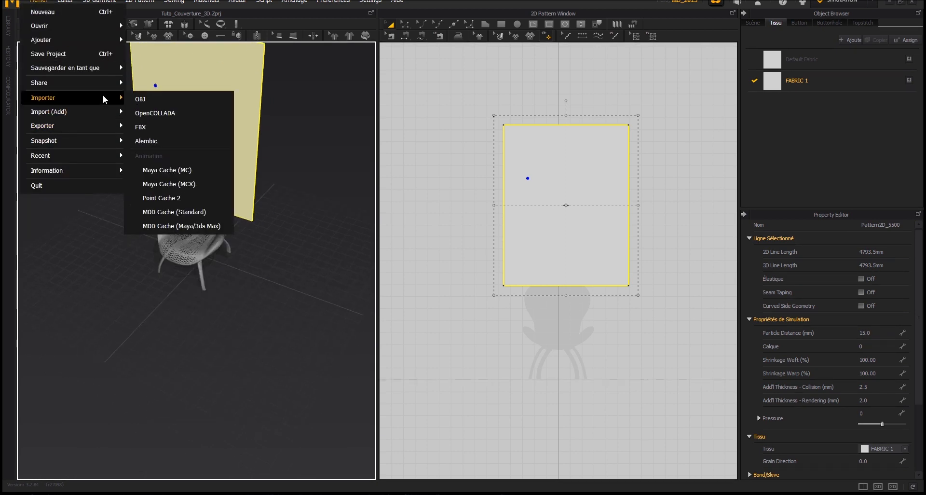
mouse_move(90, 129)
left_click(149, 127)
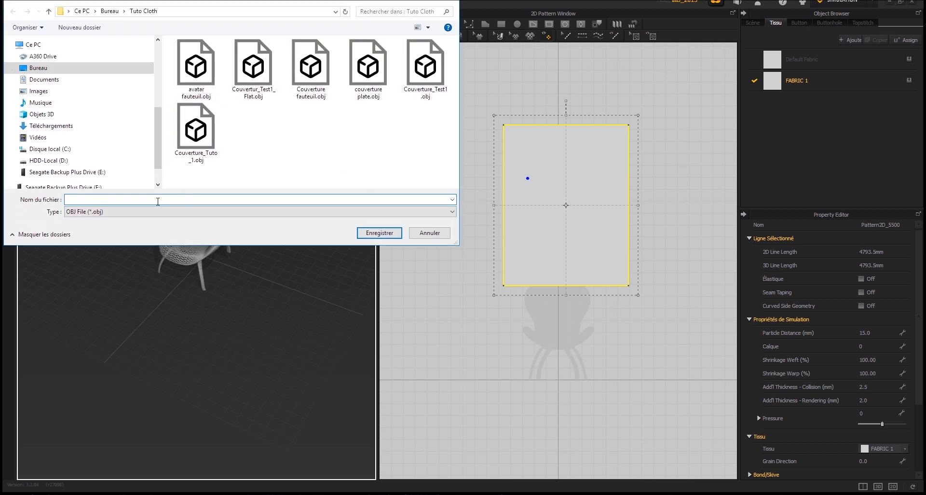
type("Couver")
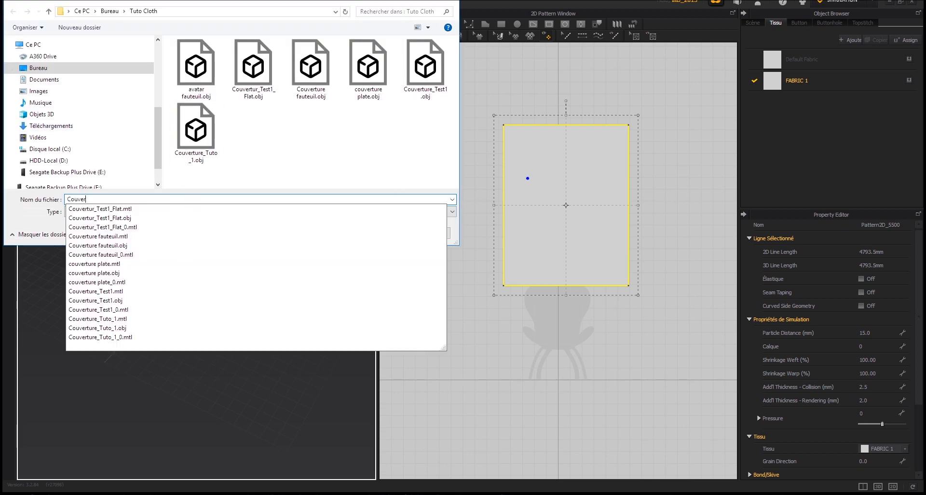
type("ture_Tuto")
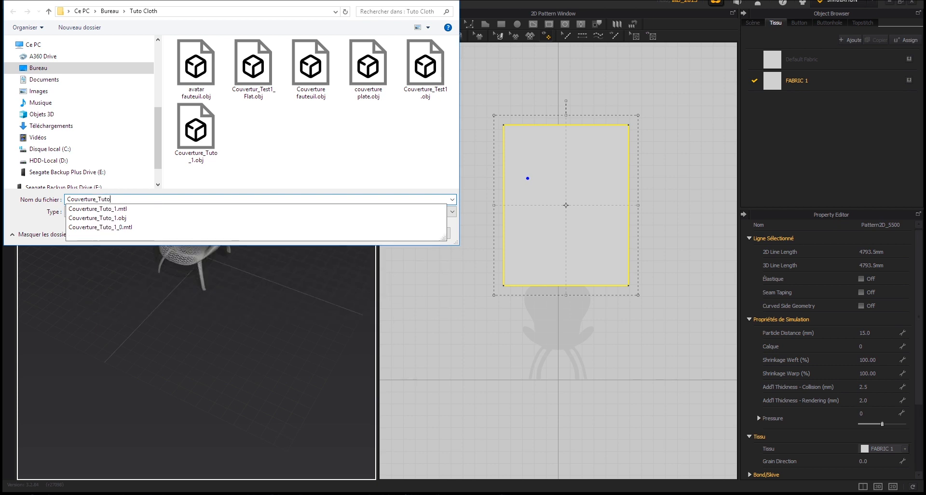
type("_Flat")
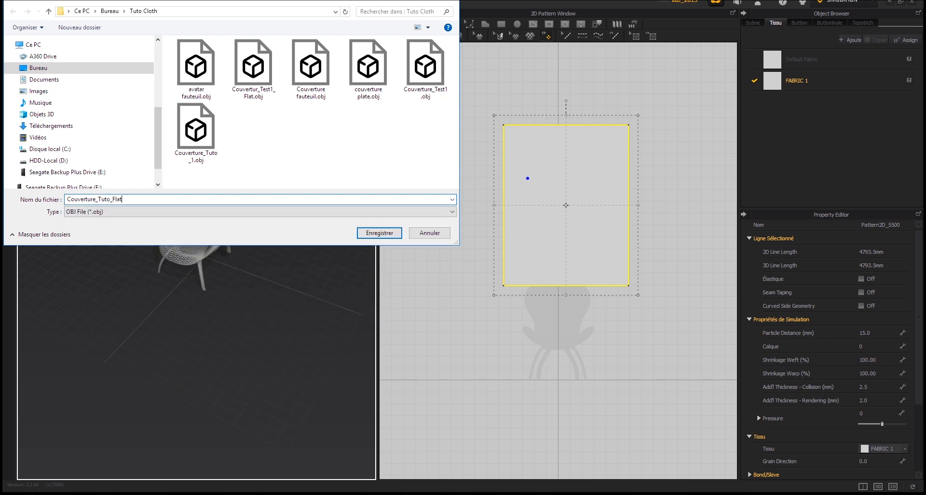
left_click(384, 236)
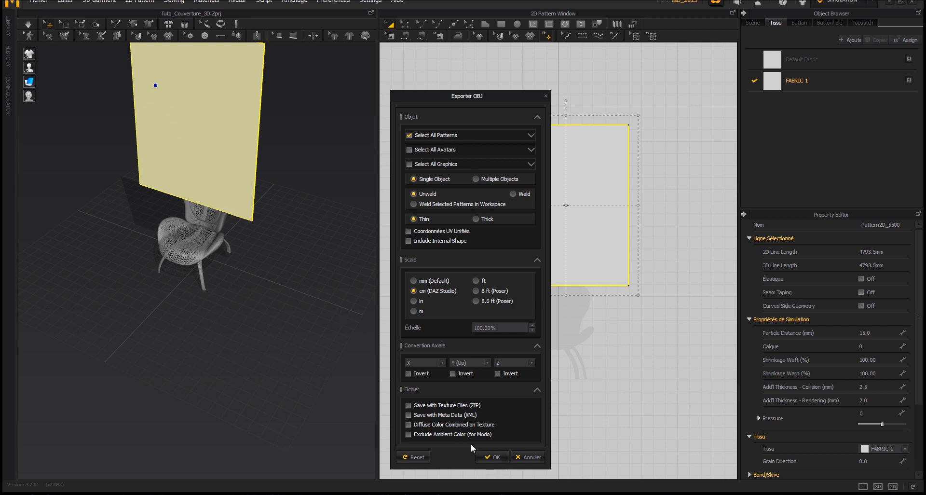
left_click(491, 458)
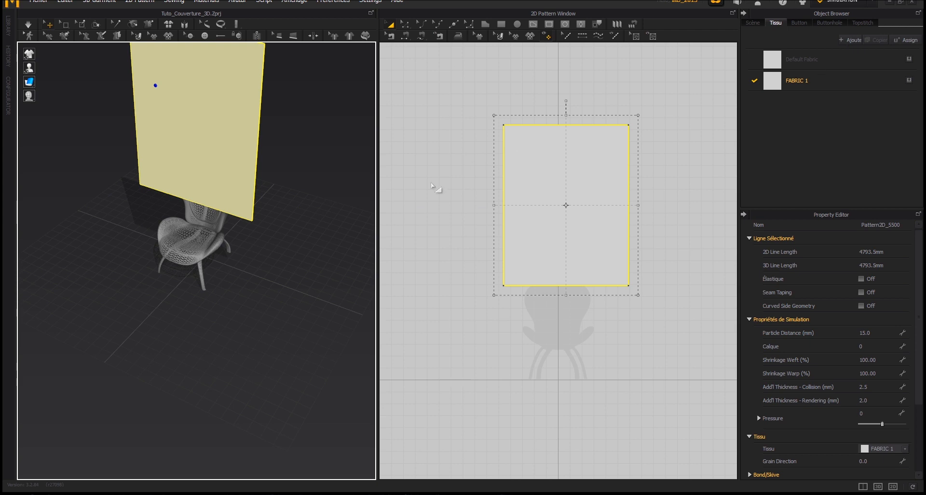
Switch to 3ds Max and unhide the Couverture and Couverture_flat objects around the chair.
left_click(890, 4)
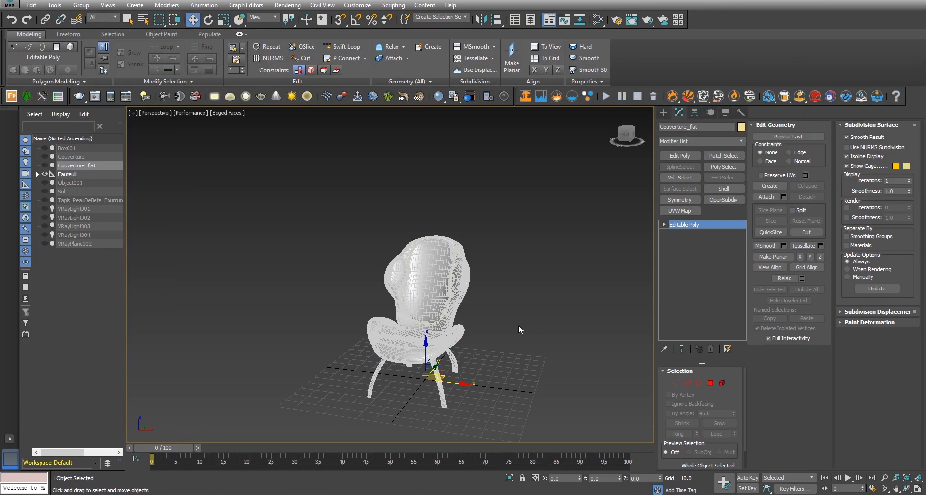
middle_click_drag(519, 326, 442, 354, "alt")
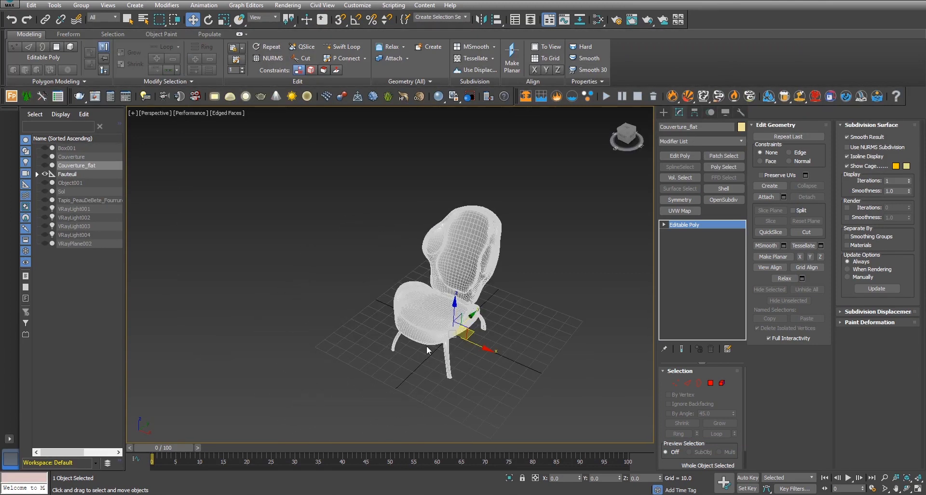
left_click(45, 156)
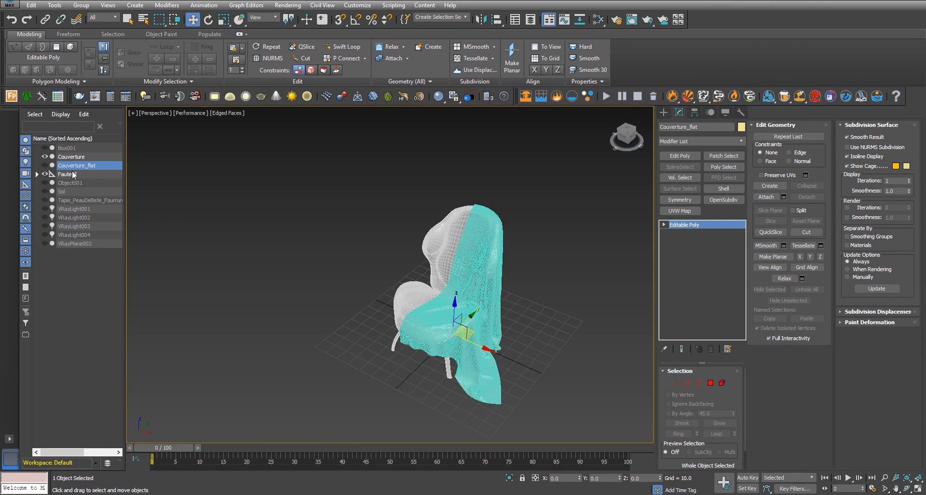
left_click(41, 165)
left_click(45, 165)
middle_click_drag(596, 296, 460, 326)
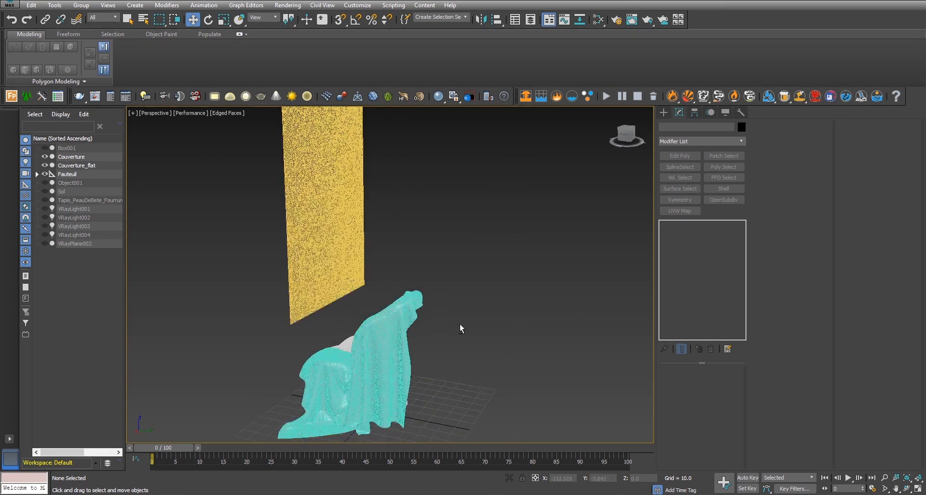
Examine the flat and draped cloths around the chair from several sides and in the front view.
middle_click_drag(316, 185, 367, 267, "alt")
middle_click_drag(297, 312, 404, 336, "alt")
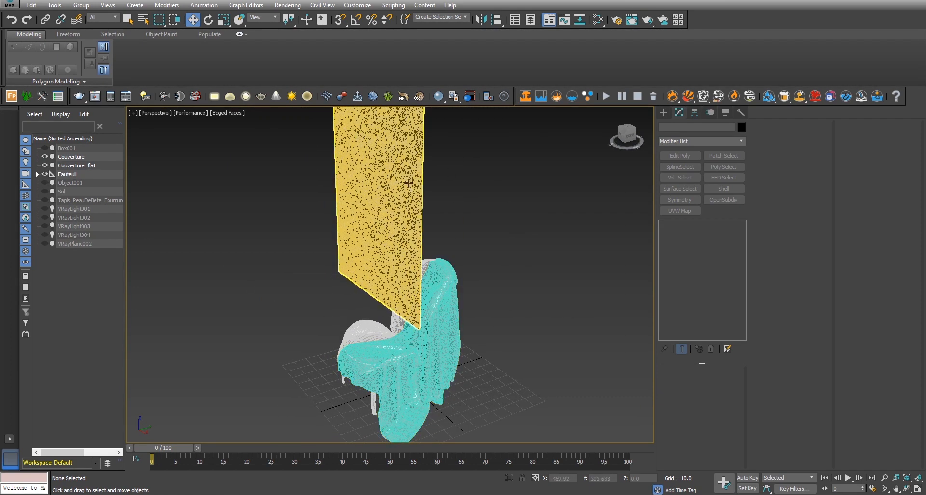
middle_click_drag(516, 298, 470, 297, "alt")
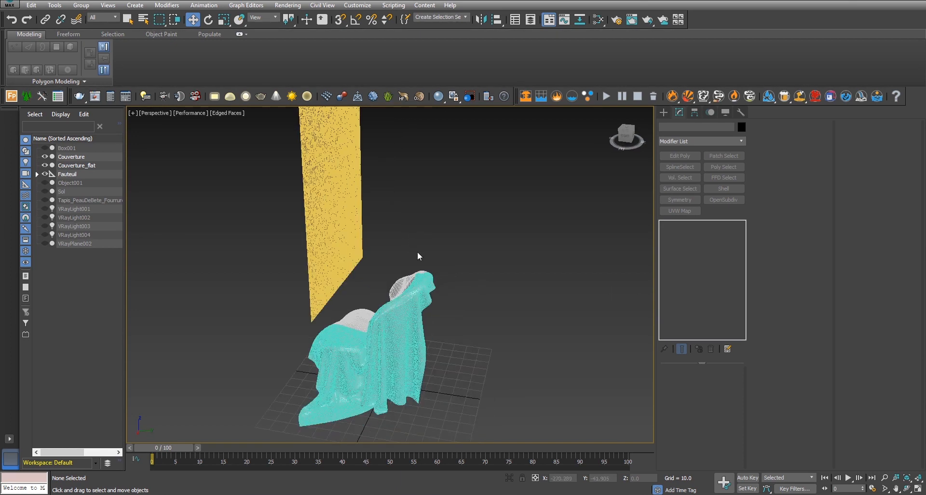
middle_click_drag(403, 238, 453, 260, "alt")
middle_click_drag(341, 293, 430, 321, "alt")
key("alt")
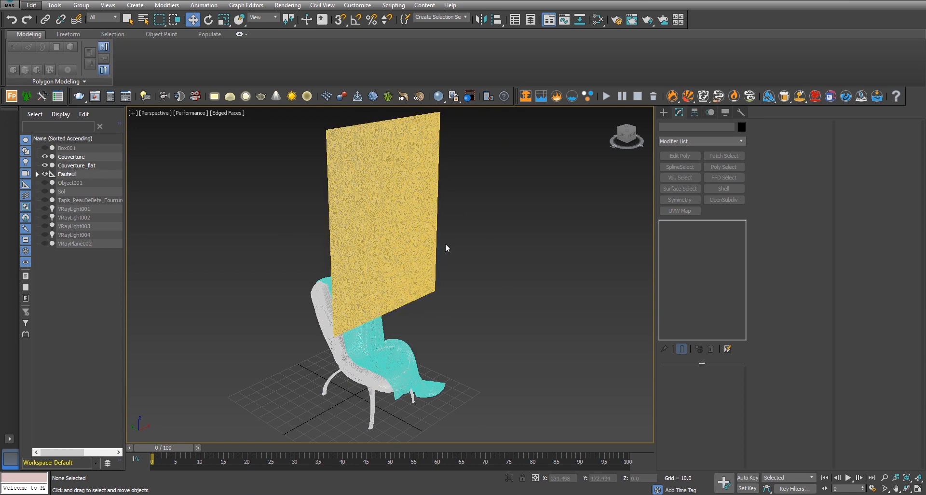
key("alt+w")
key("alt+w")
middle_click_drag(253, 292, 391, 374)
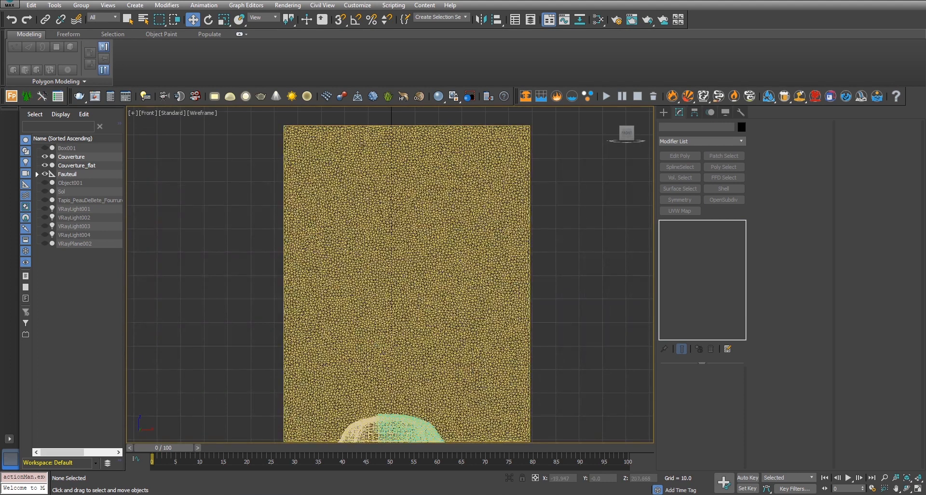
Unhide Box001 and compare its outline and corners with the flat cloth in the front view.
left_click(664, 112)
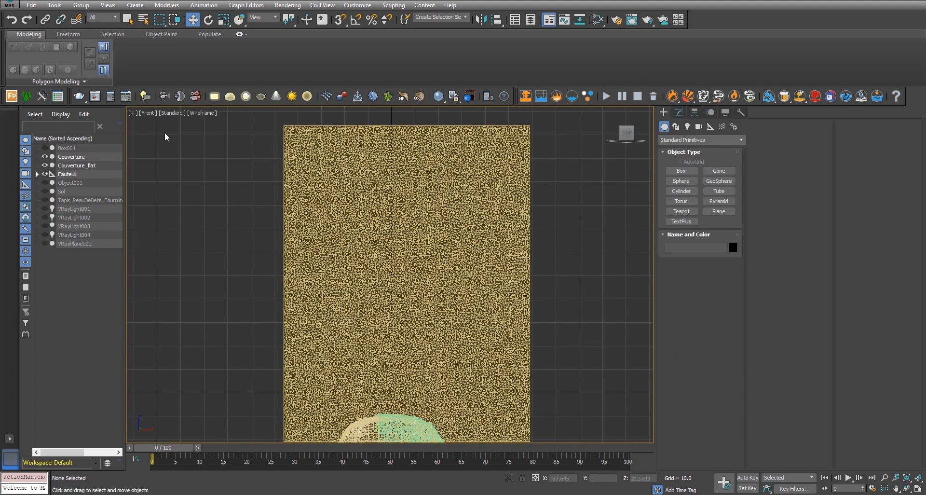
left_click(44, 148)
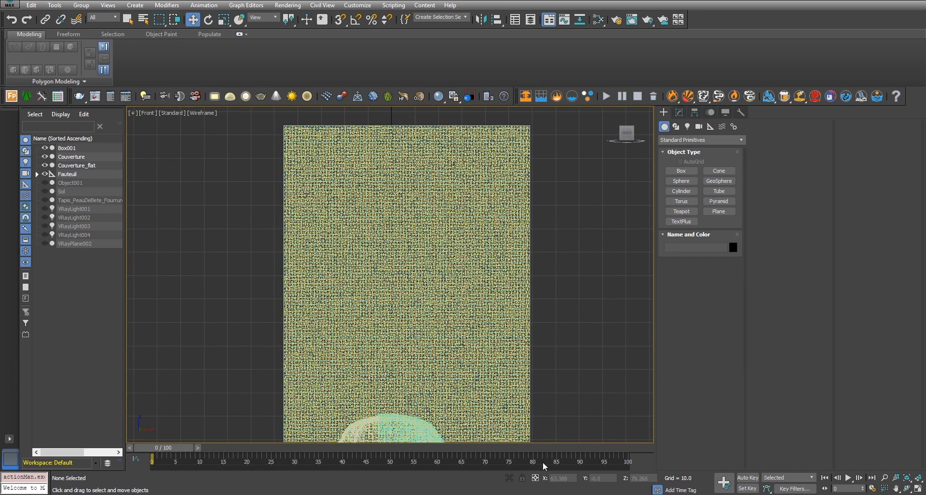
middle_click_drag(537, 385, 527, 289)
scroll(453, 352, "up", 4)
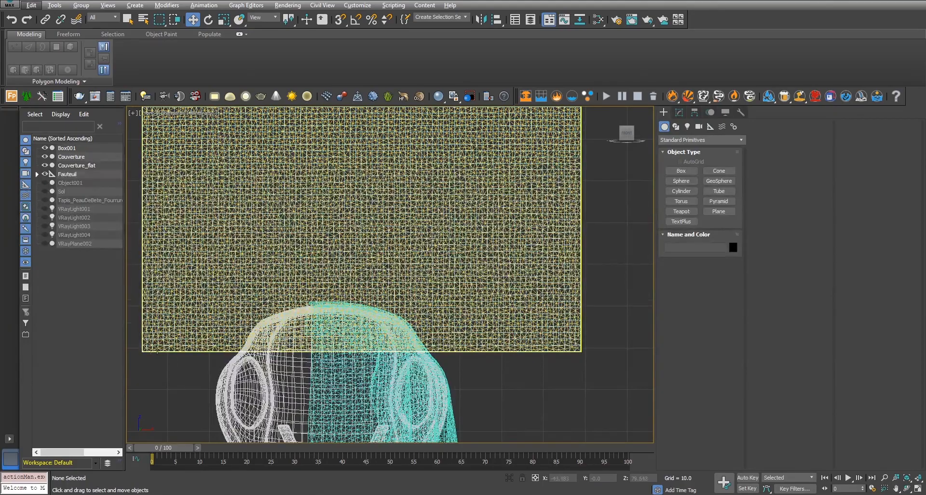
scroll(581, 362, "up", 5)
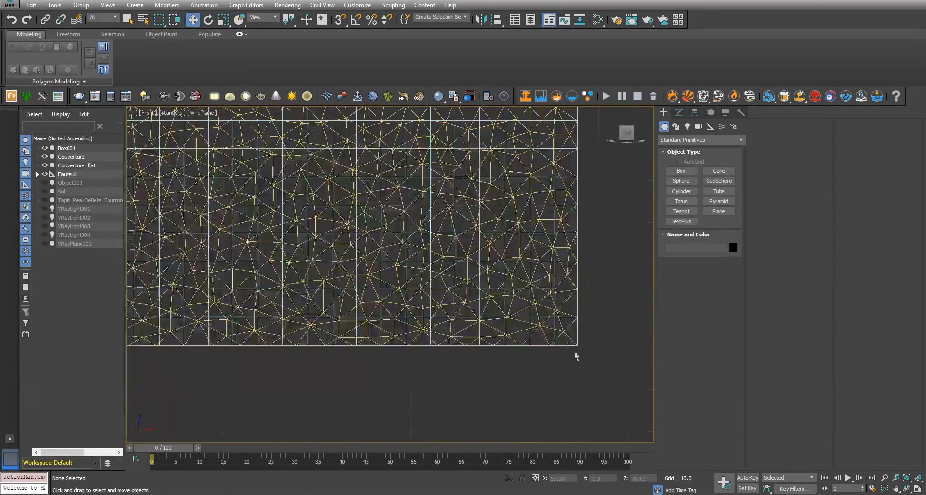
scroll(424, 345, "down", 6)
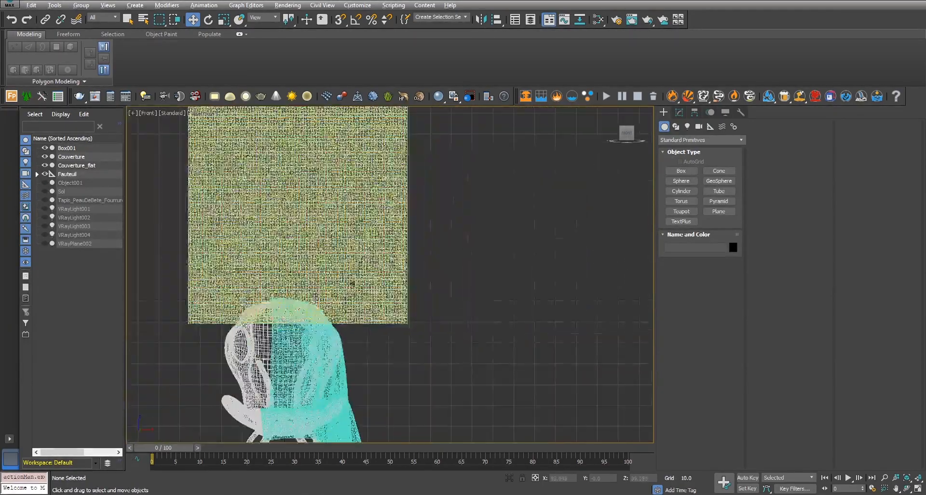
Select Box001 in the perspective view, move it off the flat cloth along Y, and reset its Y position to 0.
key("alt+w")
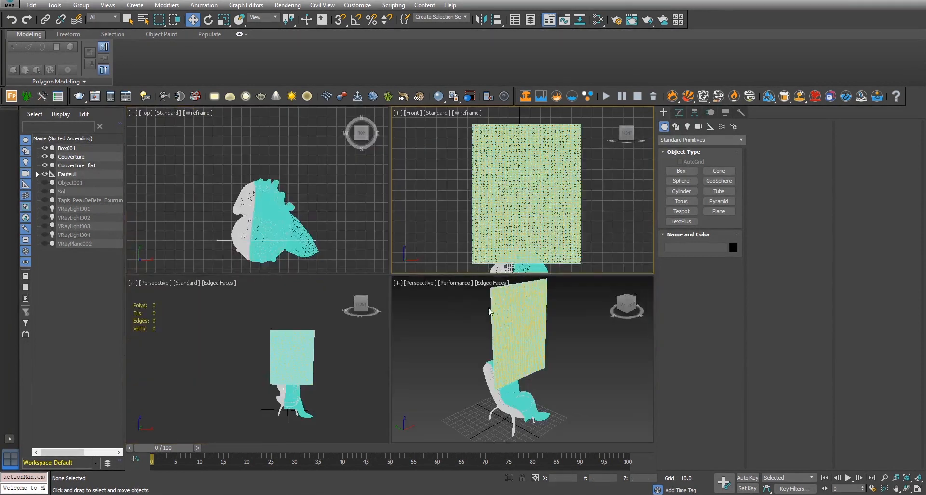
right_click(502, 330)
key("alt+w")
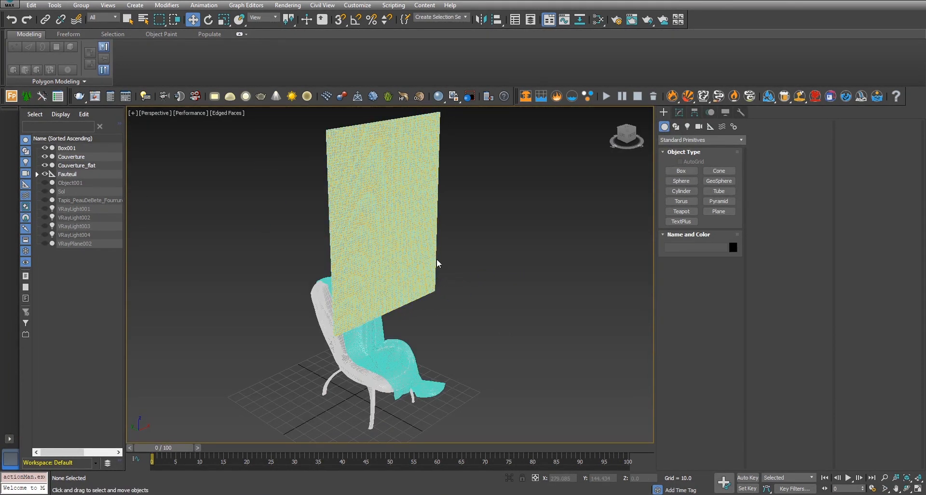
left_click(66, 148)
middle_click_drag(575, 316, 423, 288, "alt")
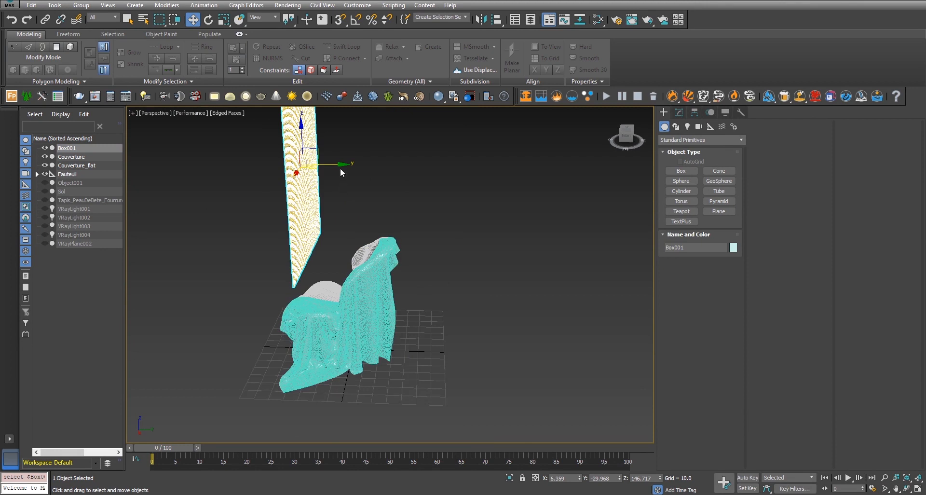
left_click_drag(340, 168, 410, 180)
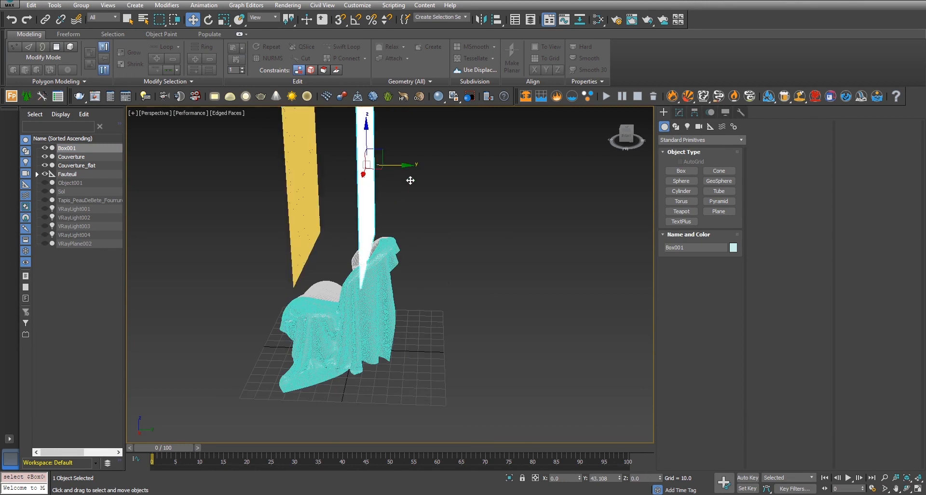
right_click(618, 478)
middle_click_drag(482, 261, 454, 227, "alt")
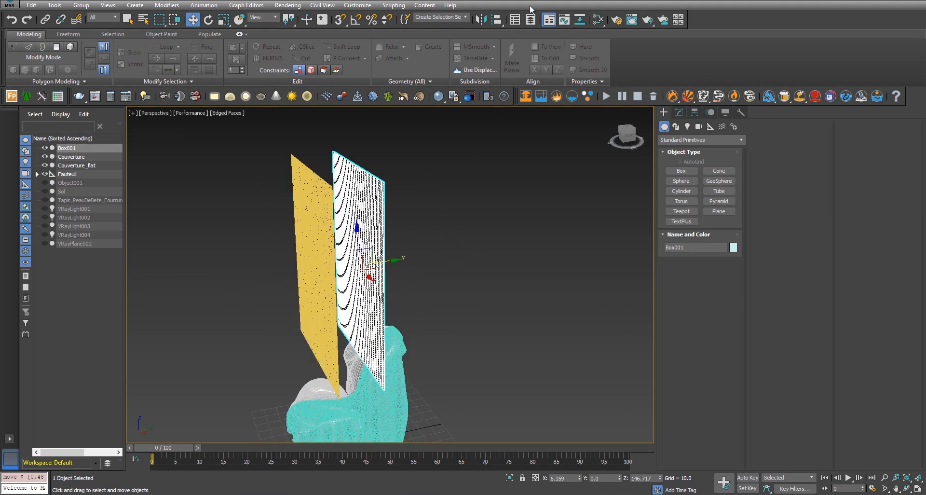
Align Box001 to Couverture_flat, center to center, in X, Y and Z position.
left_click(496, 21)
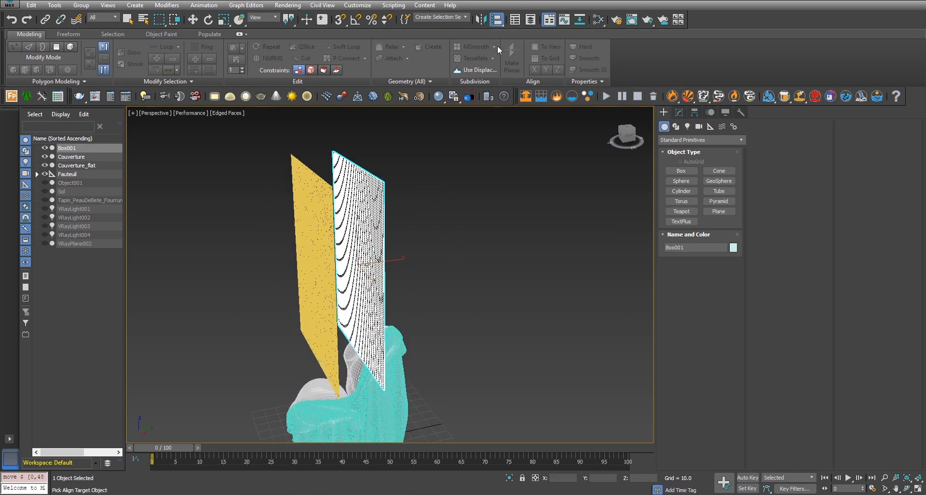
left_click(309, 201)
left_click(423, 217)
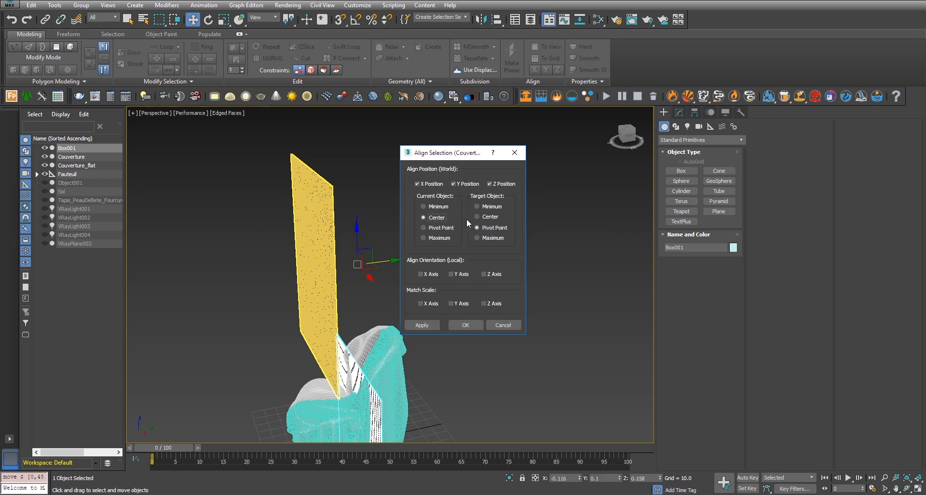
left_click(481, 217)
left_click(474, 323)
Examine how Box001 lines up with the flat cloth's edges and how it sits above the draped chair.
middle_click_drag(434, 303, 418, 275, "alt")
scroll(343, 207, "up", 6)
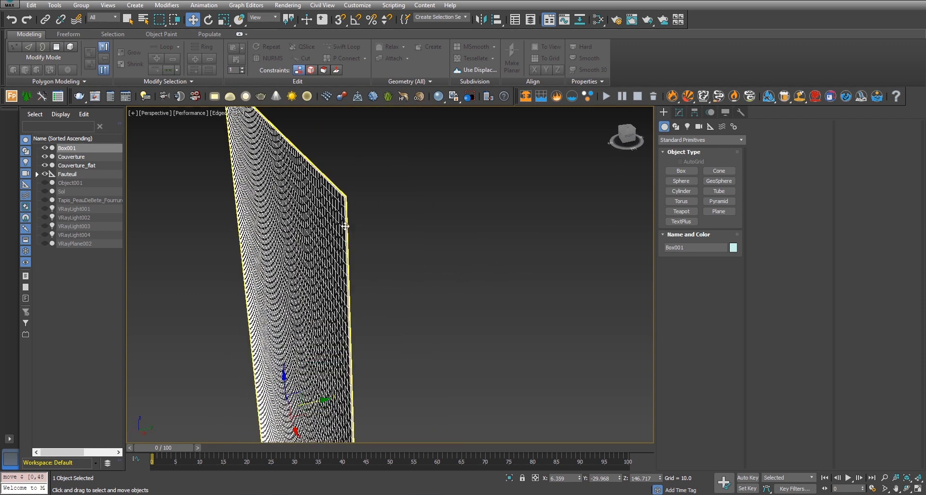
scroll(379, 255, "down", 6)
middle_click_drag(388, 270, 494, 289, "alt")
scroll(339, 255, "up", 5)
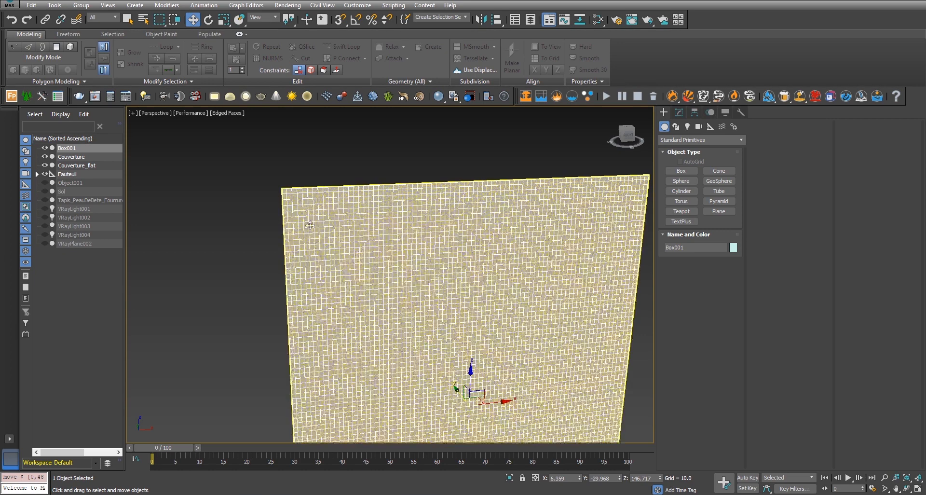
middle_click_drag(437, 284, 411, 202)
scroll(426, 215, "down", 4)
middle_click_drag(495, 309, 499, 203, "alt")
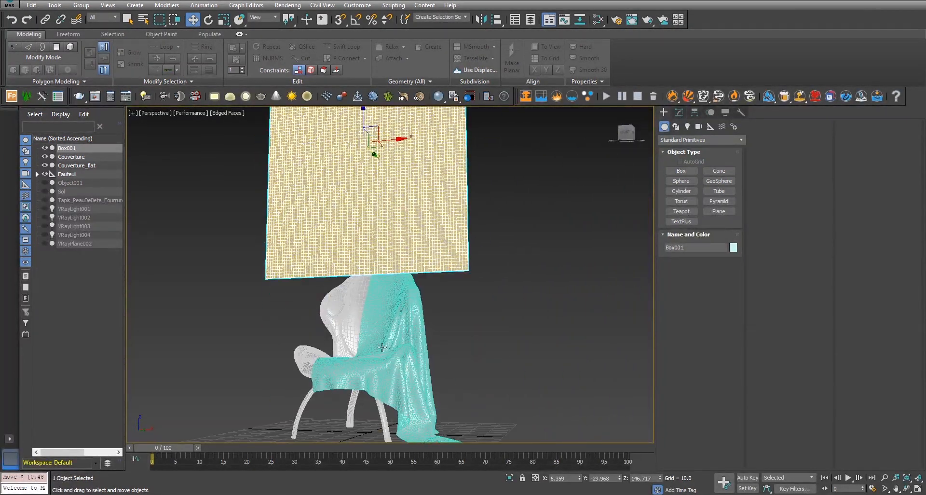
middle_click_drag(435, 396, 432, 259, "alt")
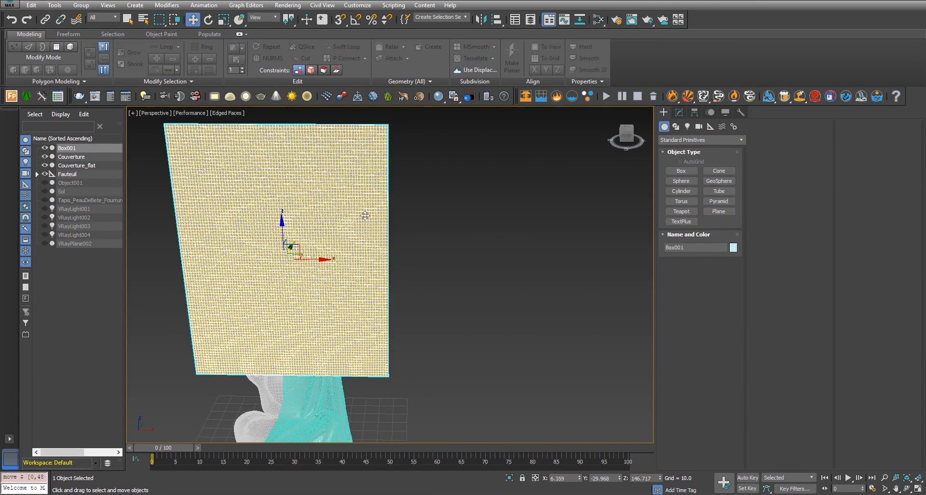
Hide the Couverture and Couverture_flat objects, then select Box001 and look closely at its thin, segmented edge.
left_click(65, 158)
left_click(44, 156)
left_click(45, 166)
left_click(67, 148)
middle_click_drag(149, 167, 377, 231, "alt")
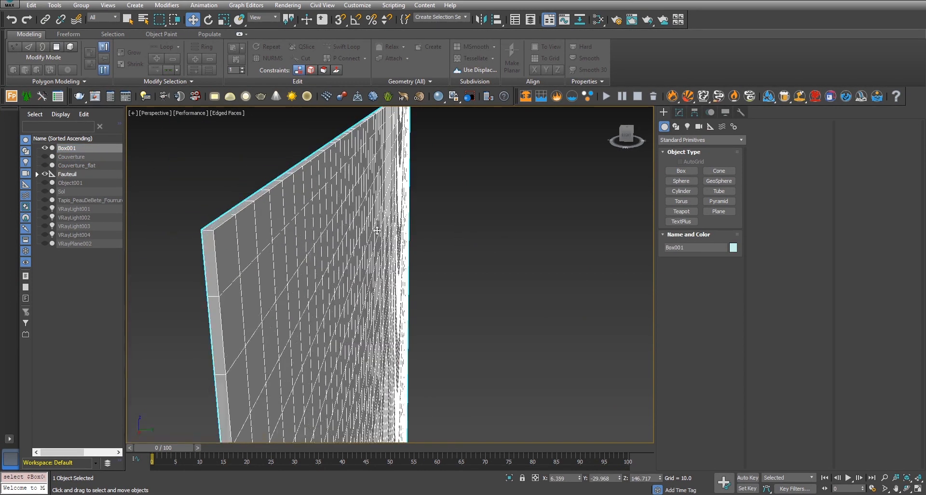
Add a UVW Mapping Clear modifier and an Unwrap UVW modifier on top of Box001's modifier stack.
left_click(678, 112)
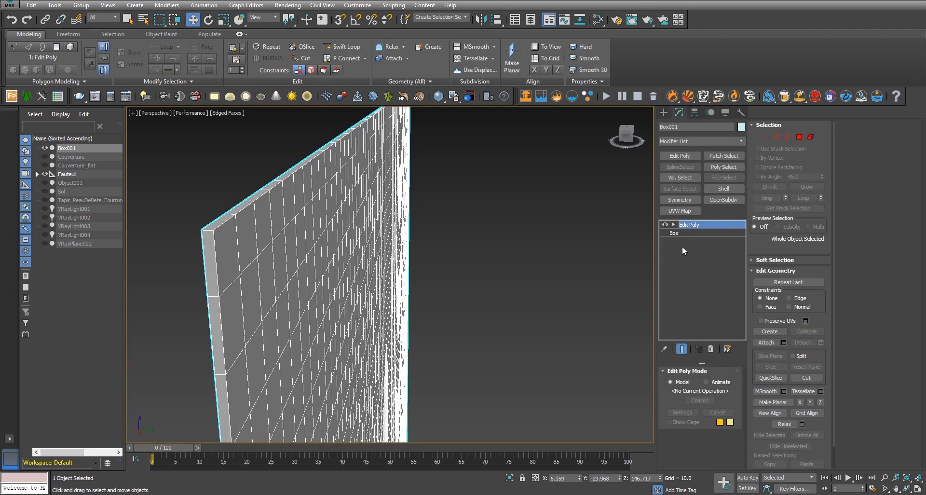
left_click(702, 143)
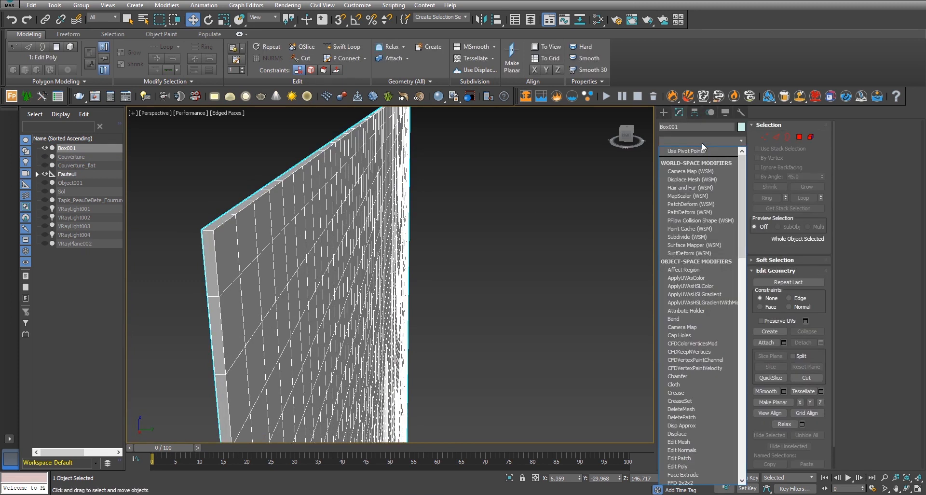
key("u")
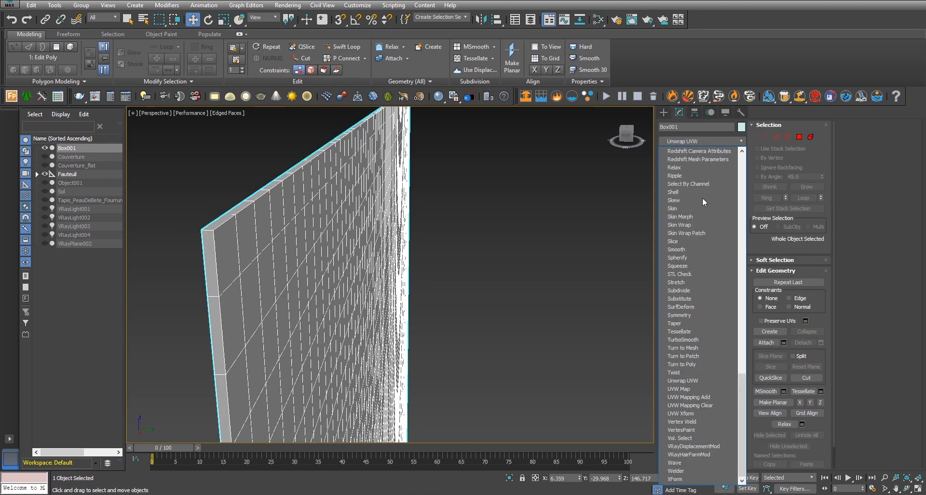
left_click(699, 404)
left_click(695, 142)
key("u")
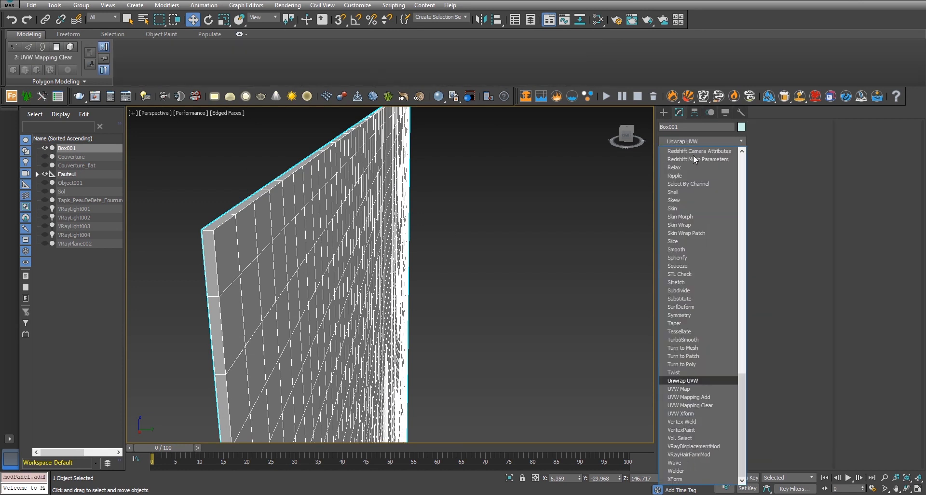
left_click(699, 381)
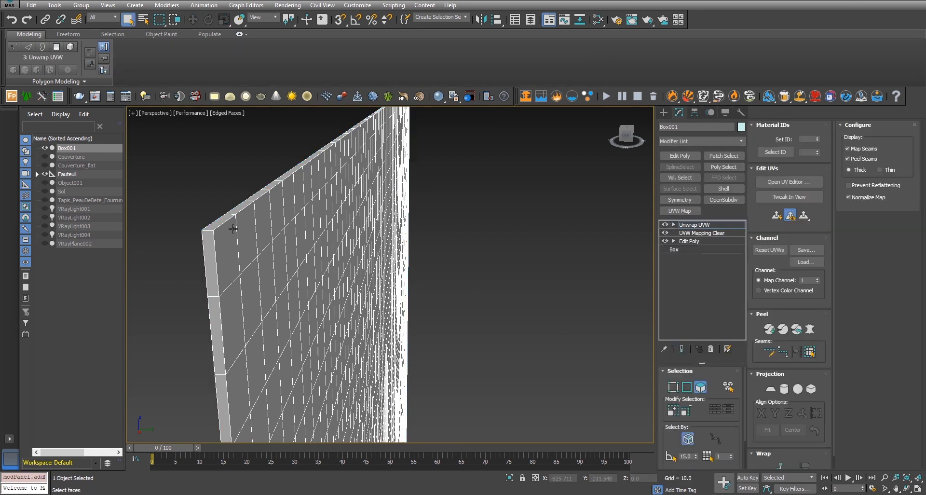
In Unwrap UVW's edge mode, select the full top edge and one full vertical edge bordering Box001's large face.
left_click(687, 387)
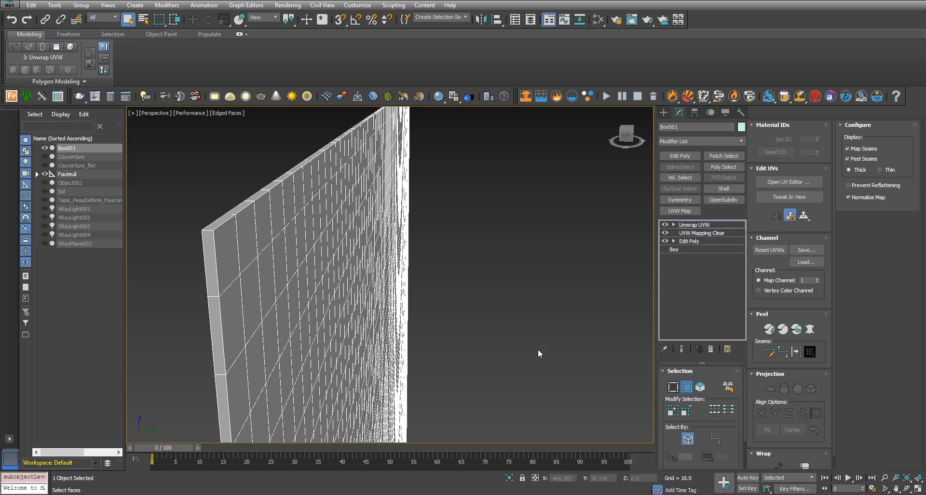
double_click(219, 224)
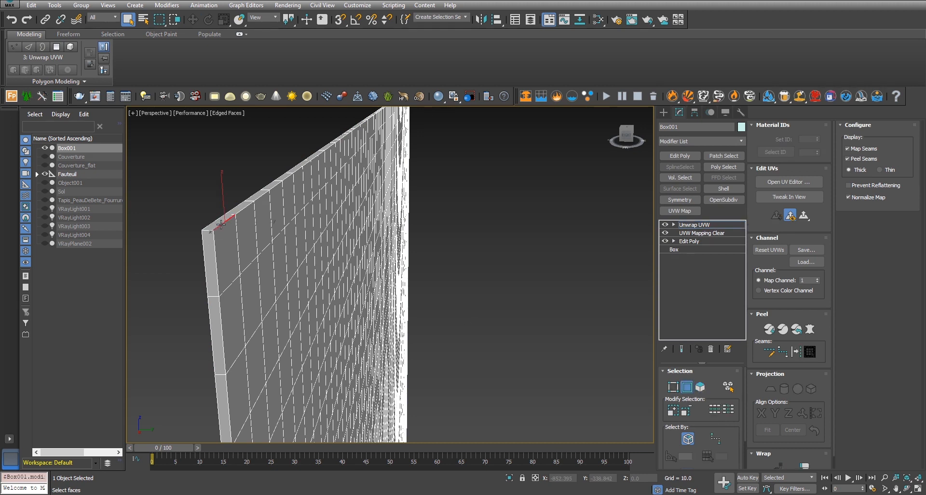
double_click(216, 257, "ctrl")
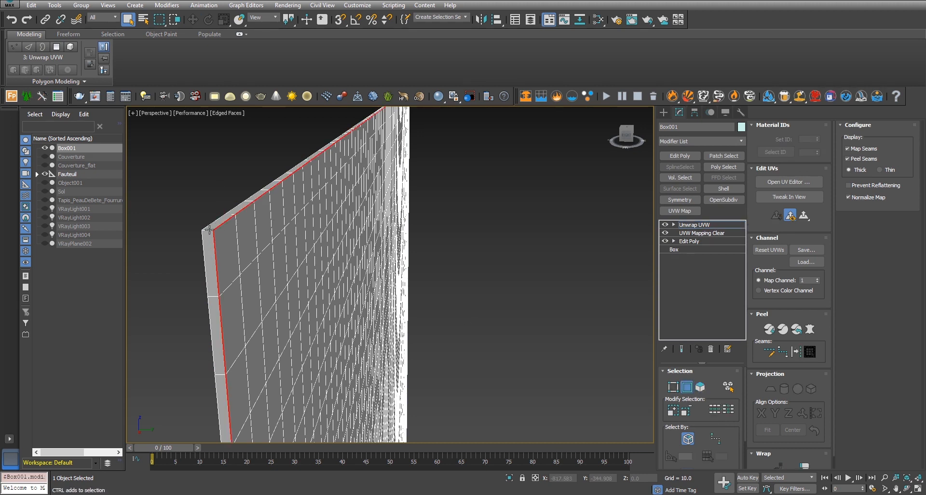
Add the full bottom border edge of the same large face to the edge selection, leaving out the thin side's edges.
middle_click_drag(449, 339, 342, 103)
scroll(341, 107, "down", 5)
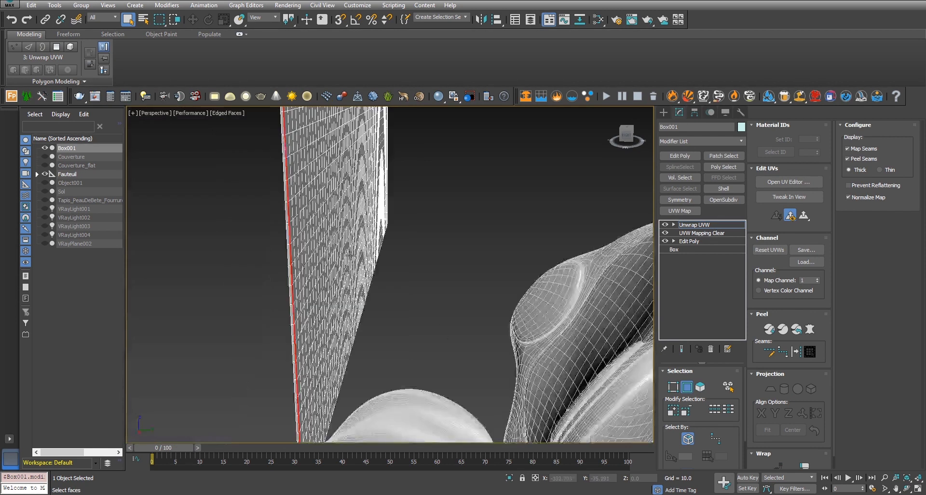
middle_click_drag(294, 425, 302, 309)
scroll(316, 269, "up", 3)
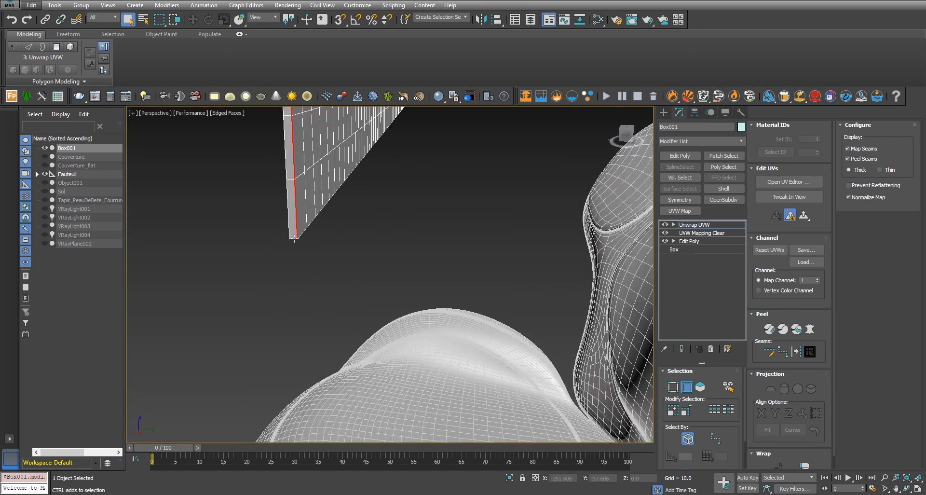
left_click(291, 237, "ctrl")
left_click(288, 220, "alt")
middle_click_drag(362, 237, 181, 306, "alt")
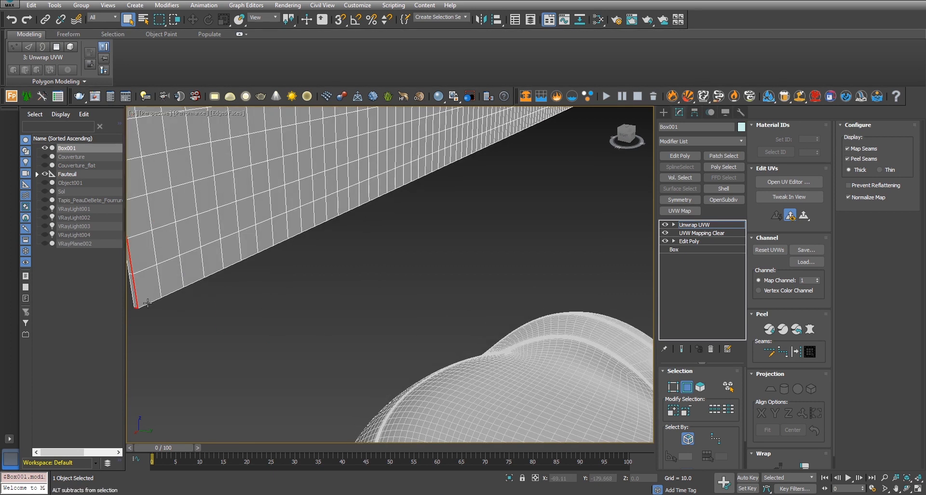
left_click(151, 302, "ctrl")
Add the remaining vertical border edge of the large face to complete the selected edge loop.
scroll(168, 295, "down", 2)
scroll(279, 301, "down", 5)
middle_click_drag(279, 301, 359, 295, "alt")
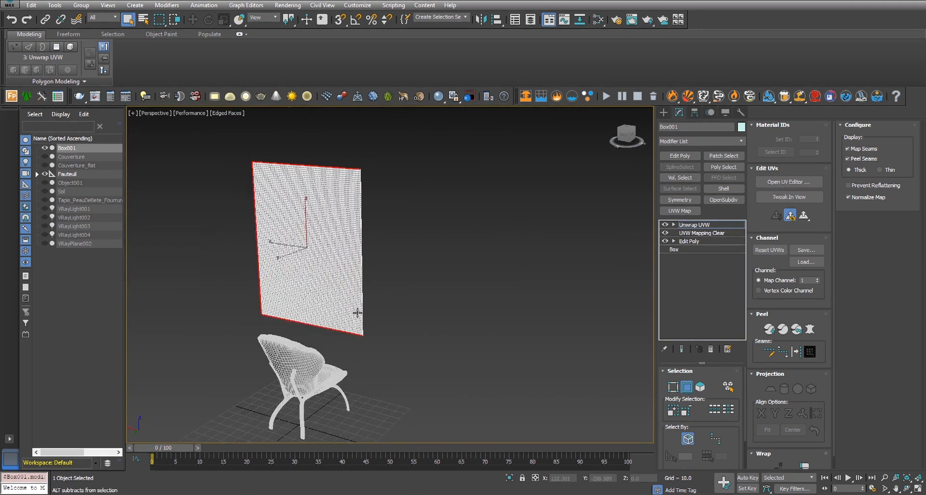
scroll(359, 295, "up", 5)
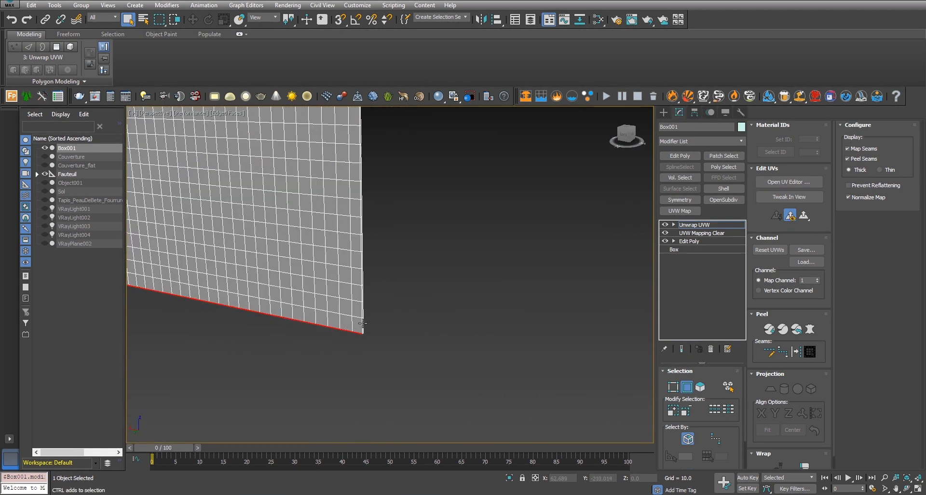
left_click(362, 323, "ctrl")
Examine every corner of Box001 to check that the selected border loop is continuous around the large face.
scroll(366, 346, "up", 8)
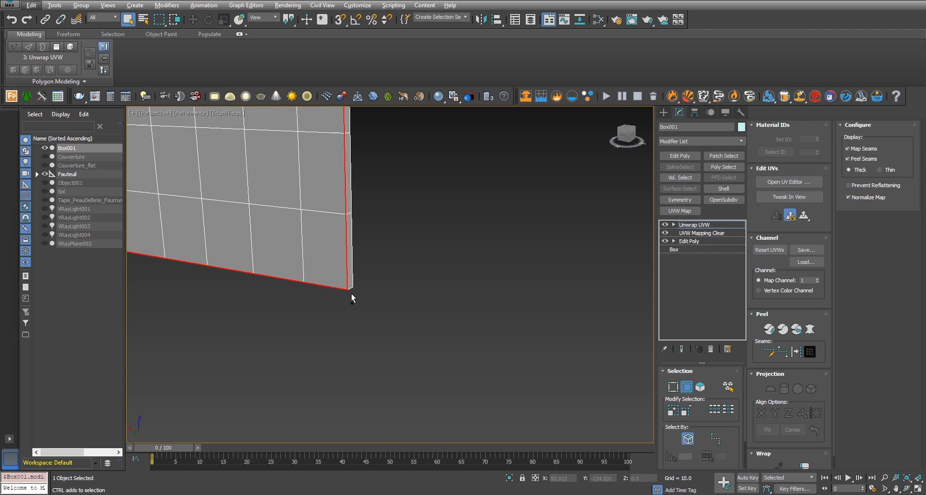
middle_click_drag(363, 292, 455, 300, "alt")
middle_click_drag(292, 309, 354, 296)
middle_click_drag(355, 296, 401, 287)
scroll(402, 287, "down", 6)
scroll(396, 297, "up", 2)
scroll(393, 298, "up", 4)
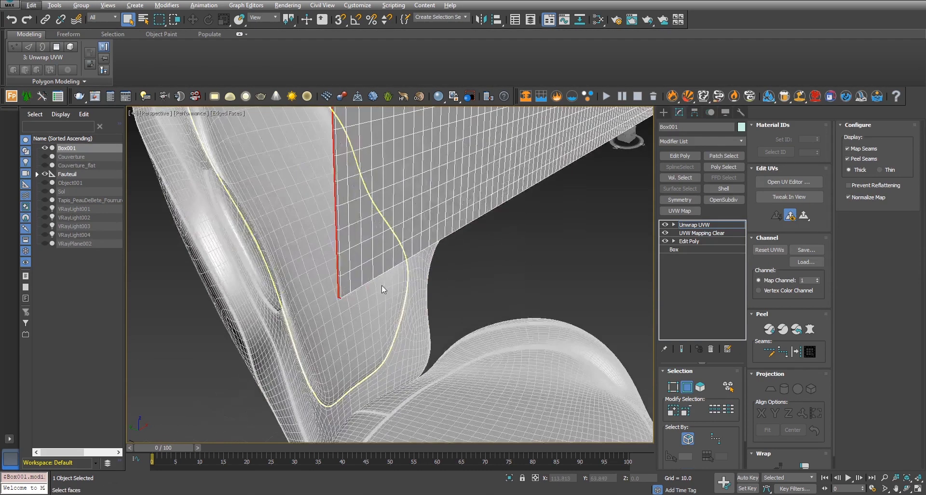
key("z")
scroll(407, 202, "up", 8)
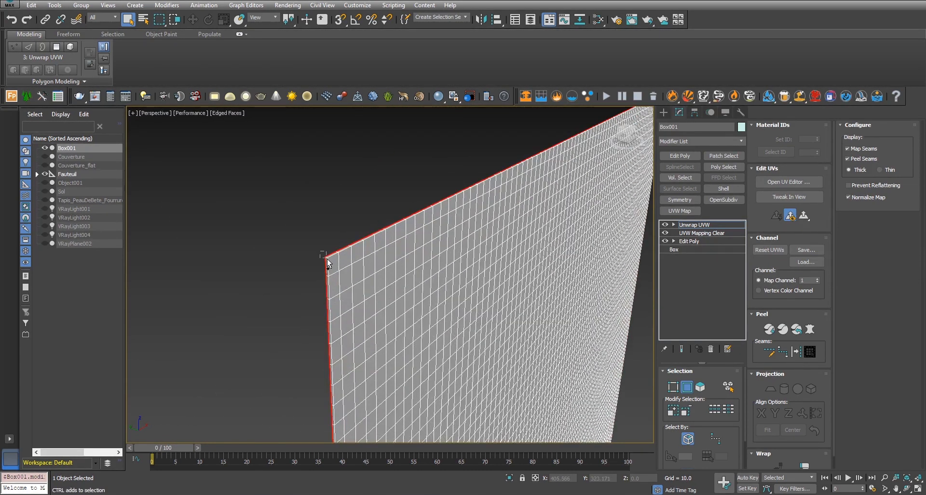
middle_click_drag(330, 263, 496, 273, "alt")
middle_click_drag(622, 203, 424, 338)
middle_click_drag(511, 253, 390, 312, "alt")
middle_click_drag(219, 359, 392, 191)
scroll(392, 192, "down", 4)
middle_click_drag(398, 367, 519, 275)
scroll(400, 277, "down", 1)
scroll(519, 275, "down", 3)
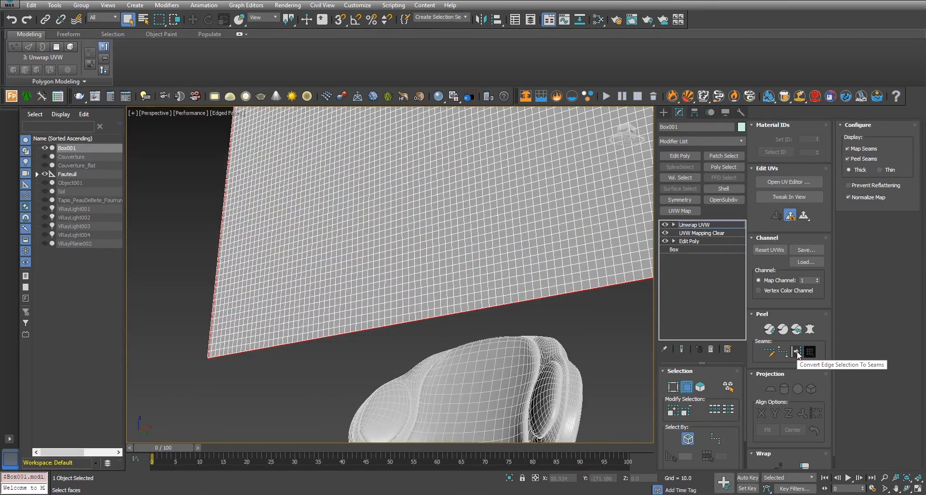
Convert the selected border edges to seams and check them along Box001's thin edge.
left_click(796, 352)
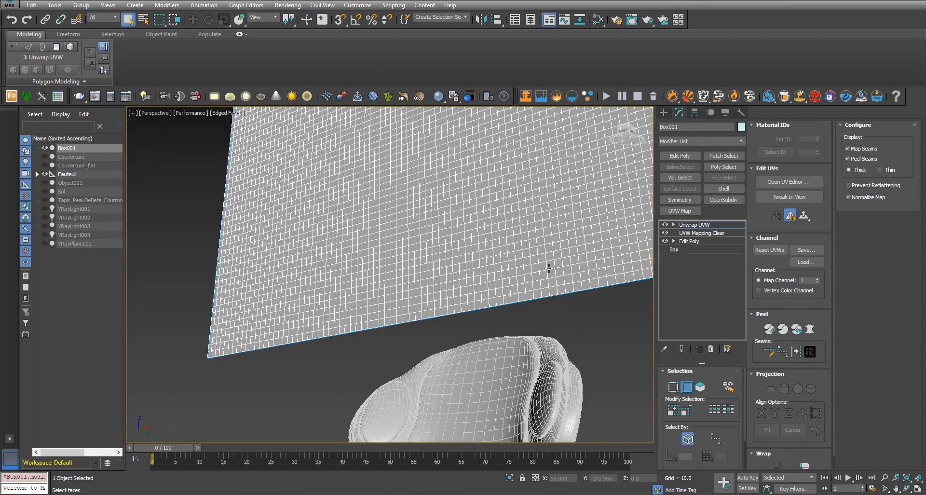
middle_click_drag(362, 346, 384, 242, "alt")
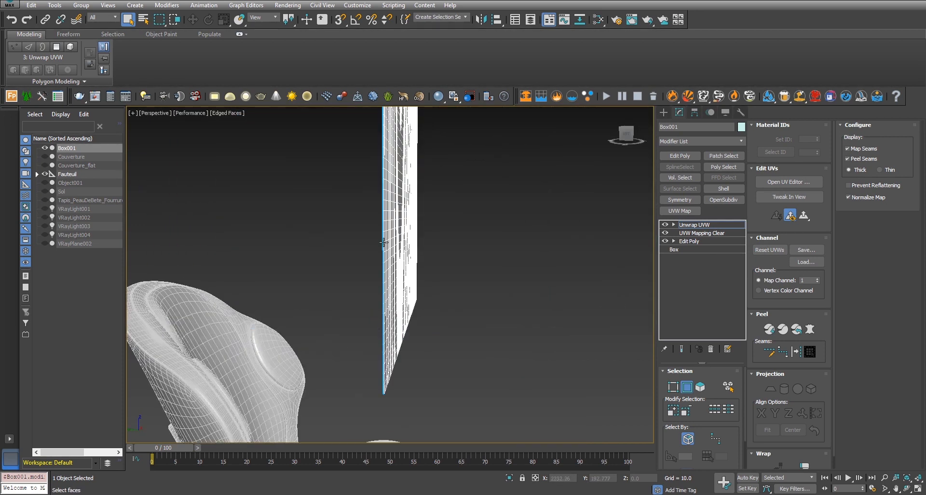
middle_click_drag(410, 289, 436, 244, "alt")
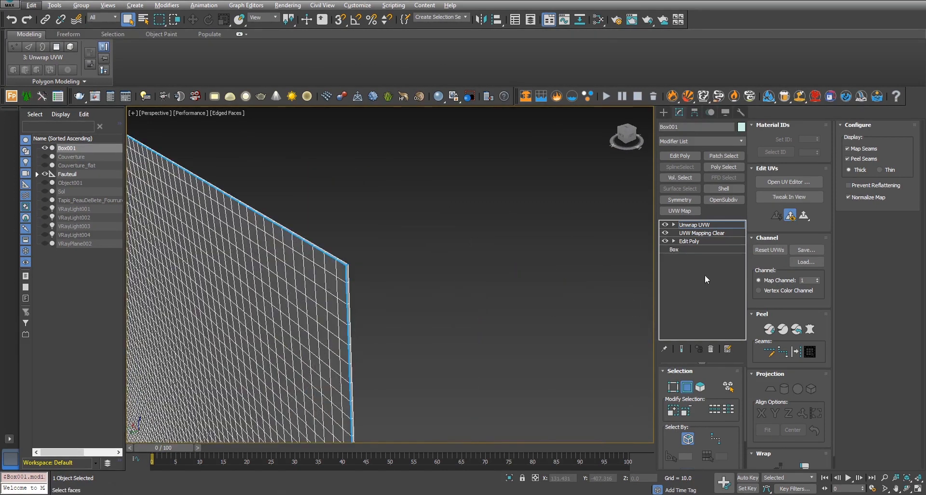
Open the UV editor, expand a face selection to the seams on one part of Box001, and peel it.
left_click(777, 182)
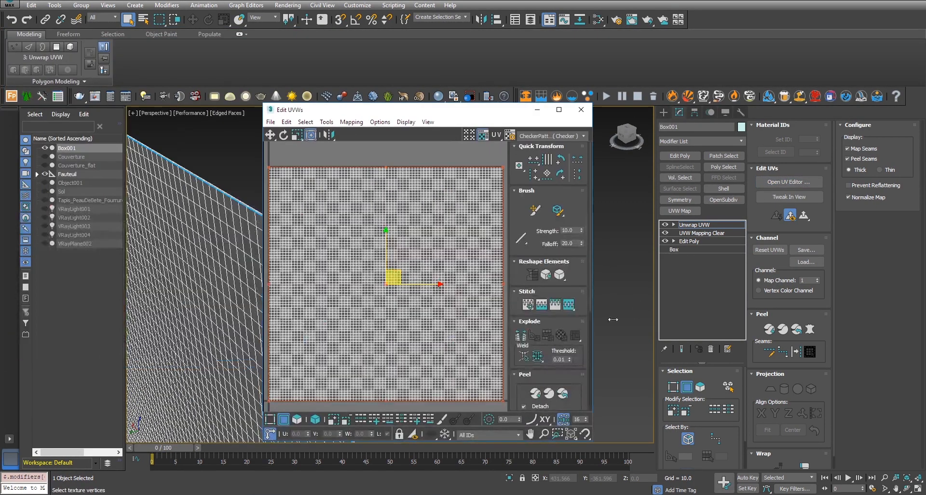
left_click(701, 387)
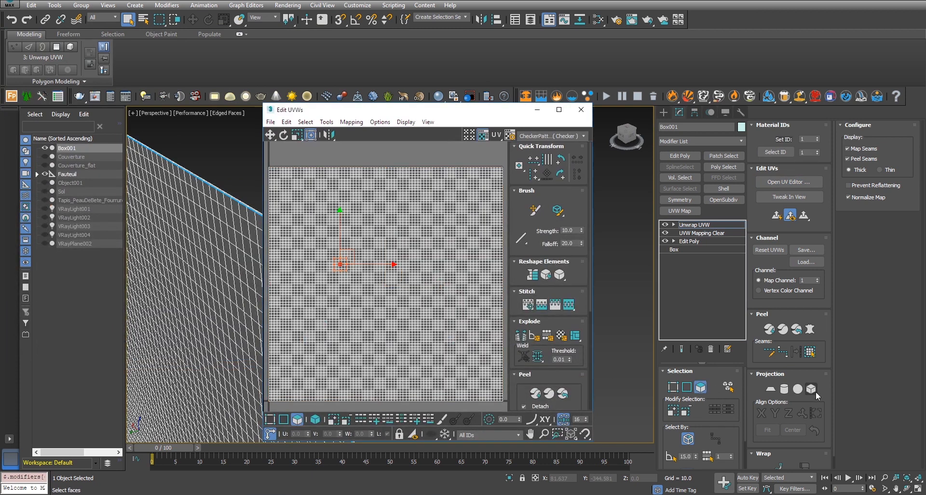
left_click(810, 352)
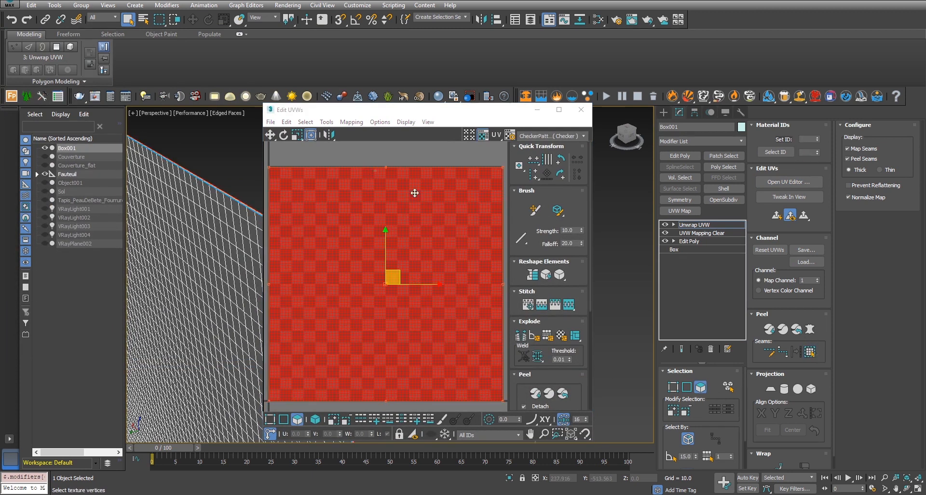
left_click(536, 394)
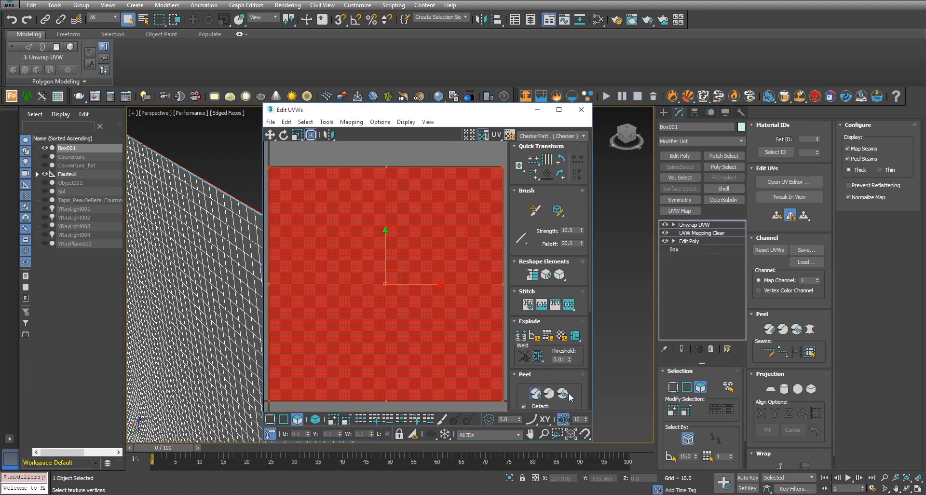
left_click(548, 393)
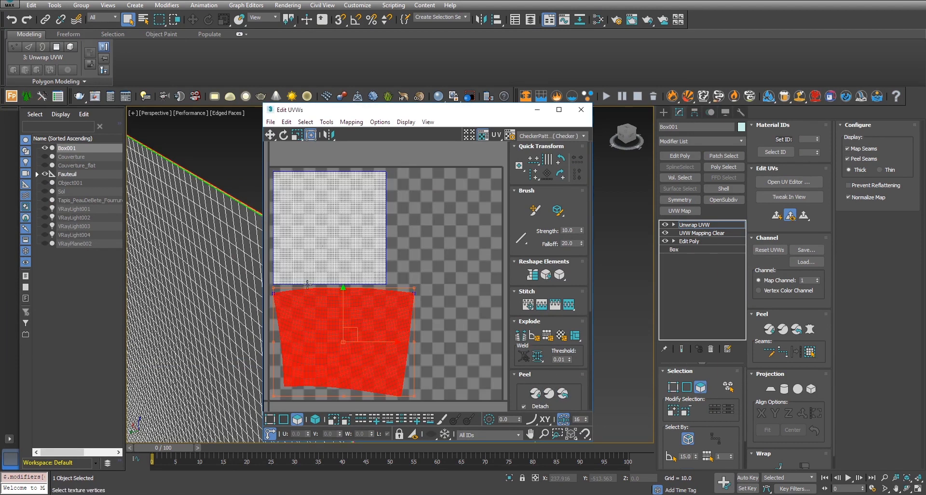
Select a face in the square UV shell, expand the selection to the seams, and peel that shell too.
left_click(330, 225)
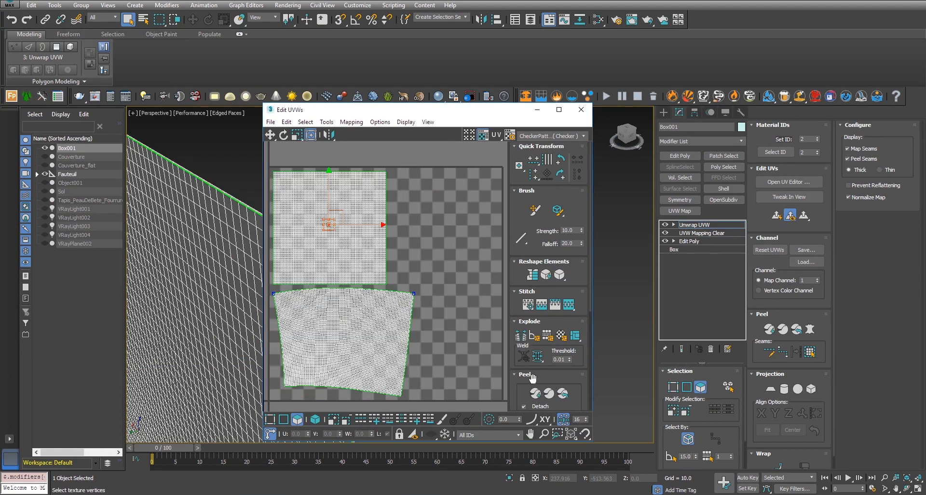
left_click(809, 354)
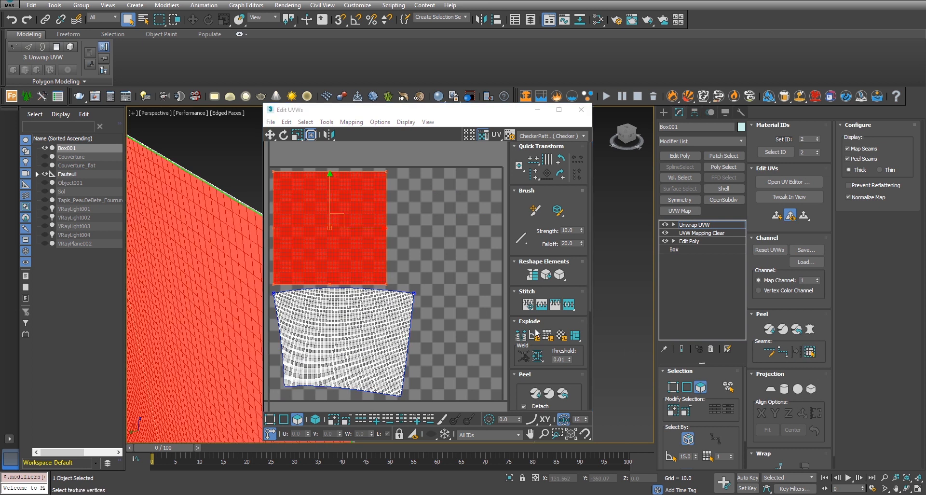
left_click(539, 398)
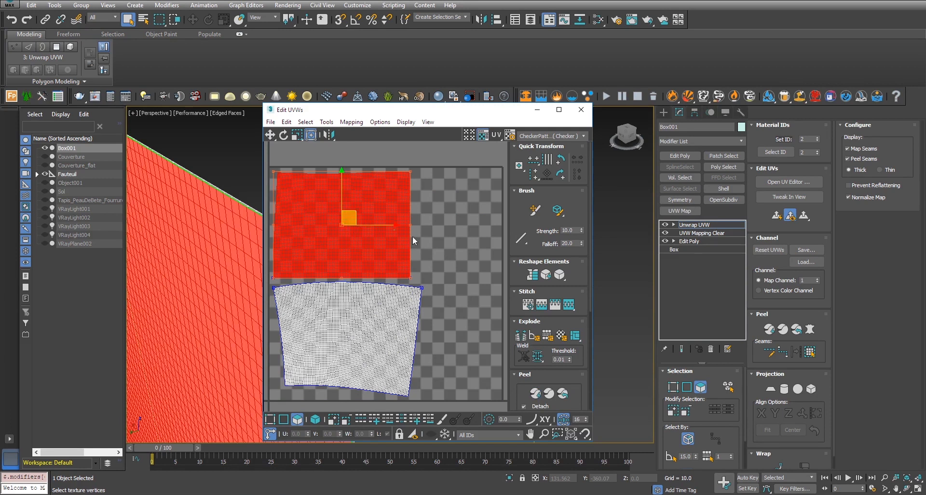
Select both UV shells together and flatten them by polygon angle.
scroll(421, 251, "down", 3)
left_click_drag(301, 187, 441, 360)
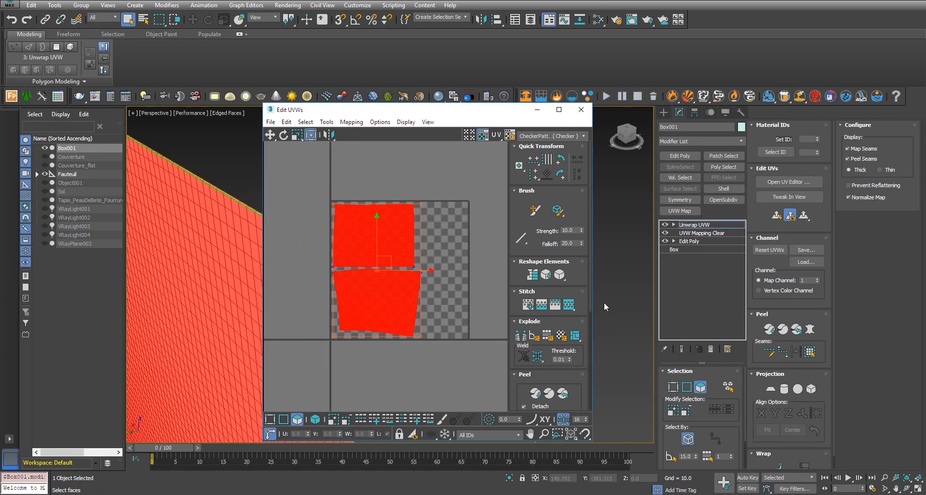
left_click(535, 338)
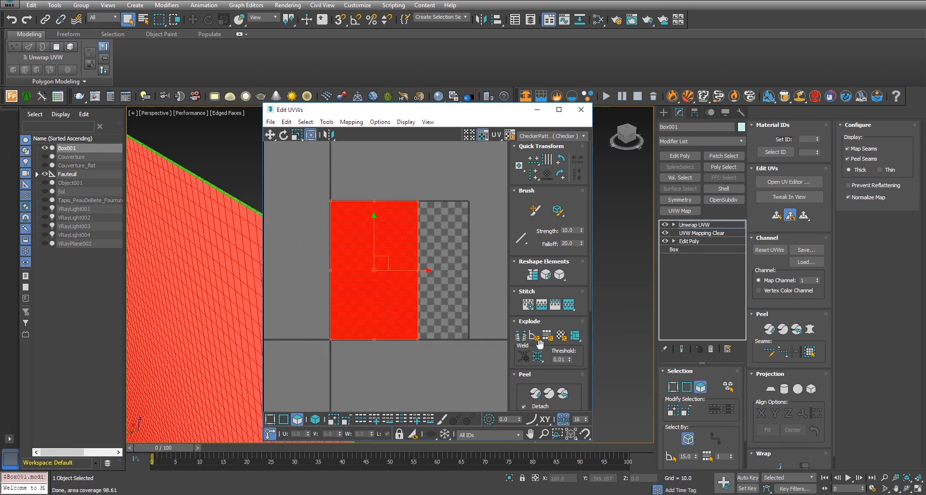
Pack the flattened UV elements with Rescale enabled and a padding of 0.02.
left_click_drag(589, 297, 583, 357)
left_click(522, 379)
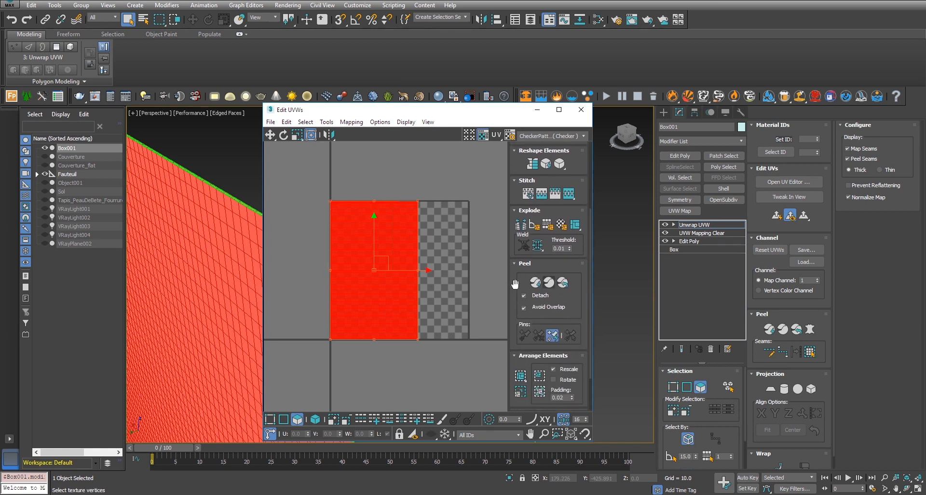
scroll(354, 234, "up", 5, "alt")
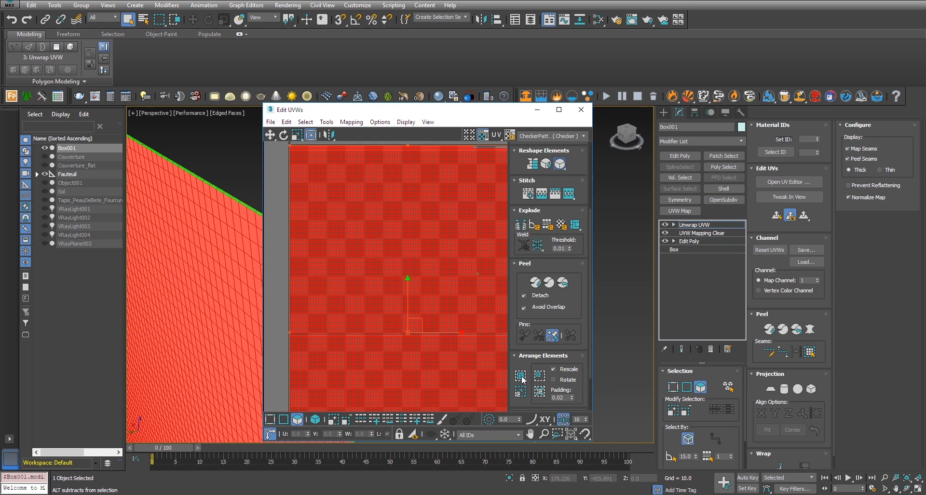
Check the packed UV layout, close the UV editor, and add an Edit Poly modifier above Unwrap UVW.
left_click_drag(478, 112, 408, 93)
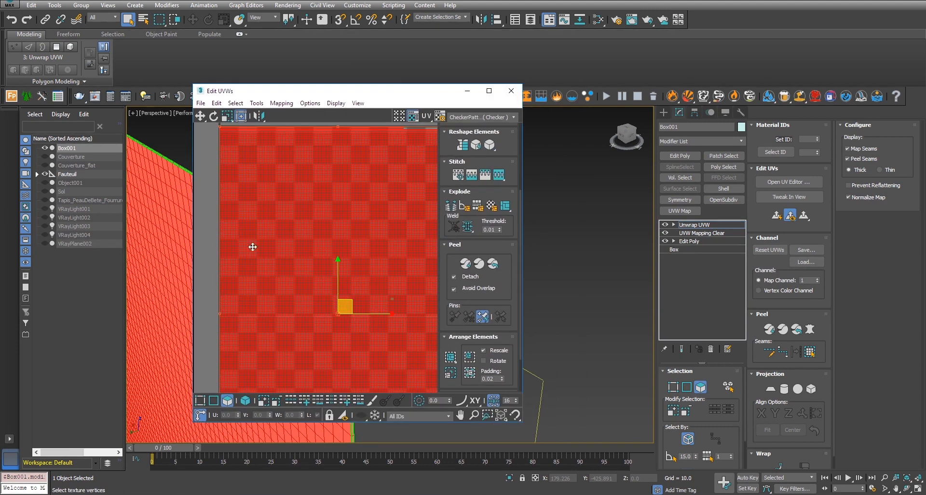
scroll(270, 239, "down", 6)
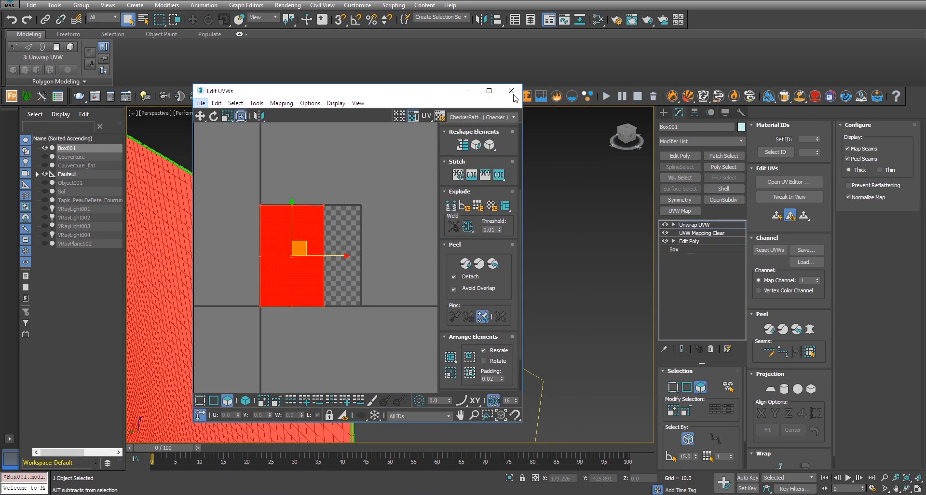
left_click(511, 90)
left_click(680, 156)
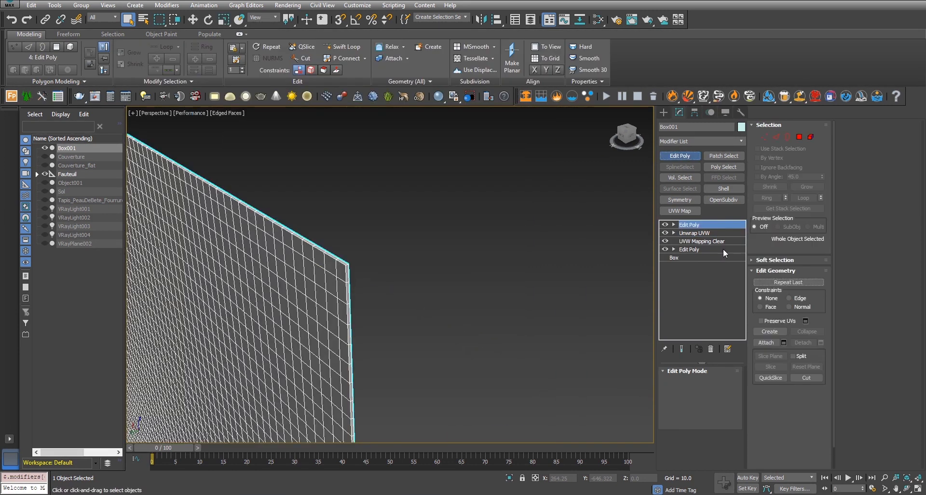
Hide Box001 and show the Couverture and Couverture_flat blankets.
scroll(405, 274, "down", 5)
middle_click_drag(454, 362, 502, 267)
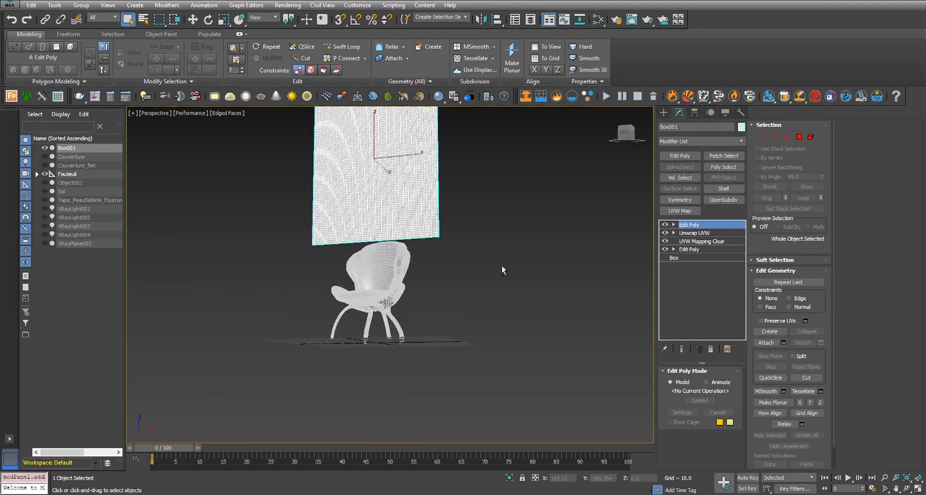
left_click(45, 148)
left_click(45, 156)
left_click(45, 165)
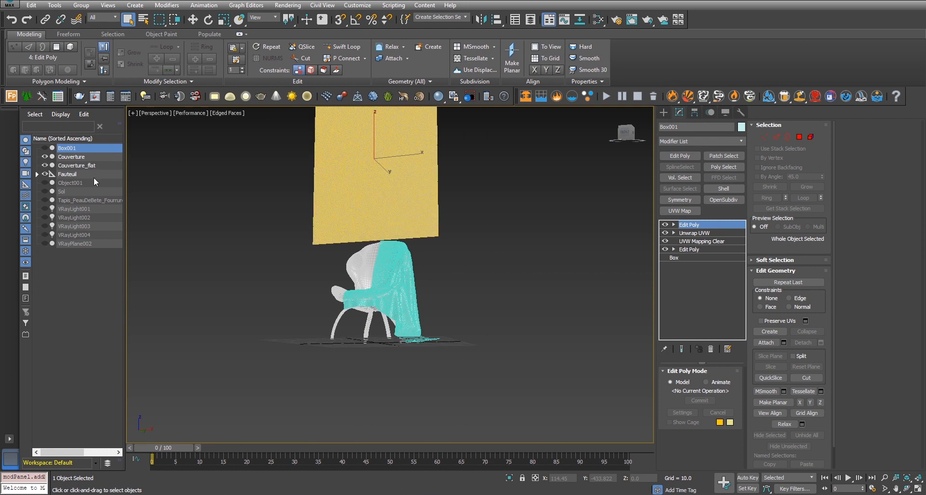
middle_click_drag(435, 223, 445, 263, "alt")
Select the flat blanket Couverture_flat and add a Morpher modifier to it.
left_click(322, 148)
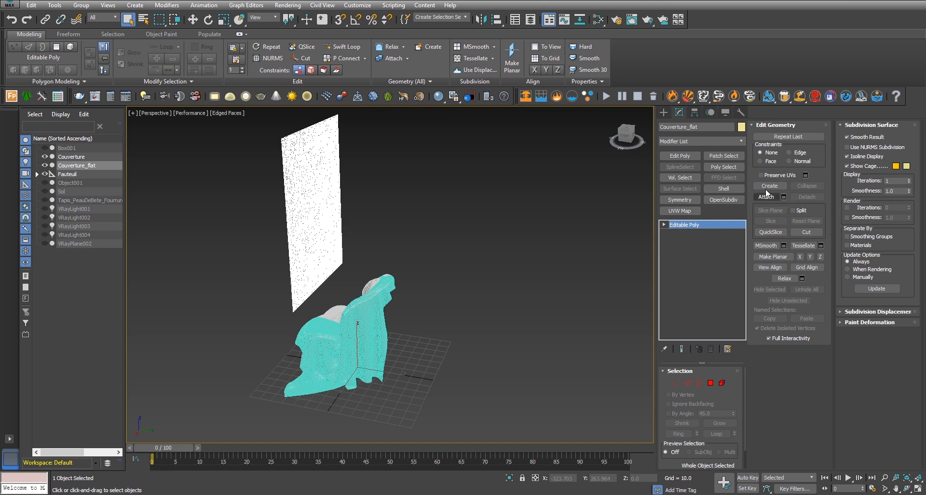
left_click(720, 140)
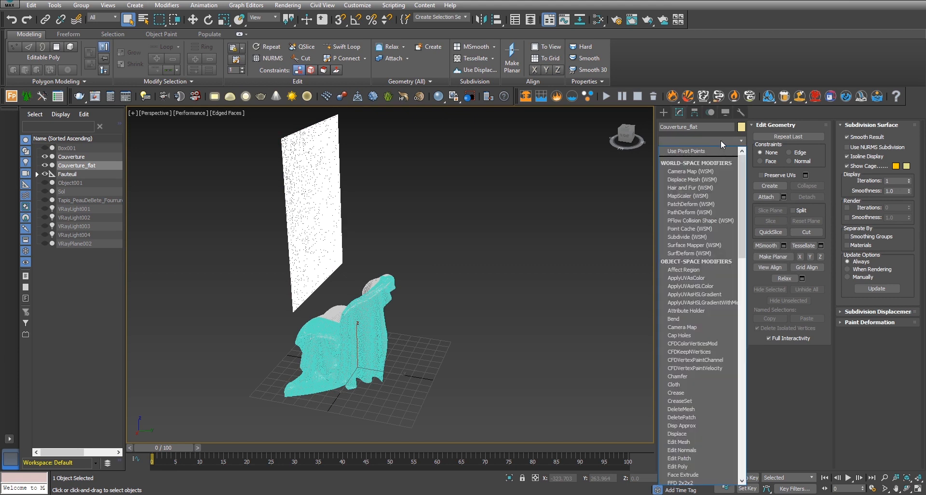
type("mo")
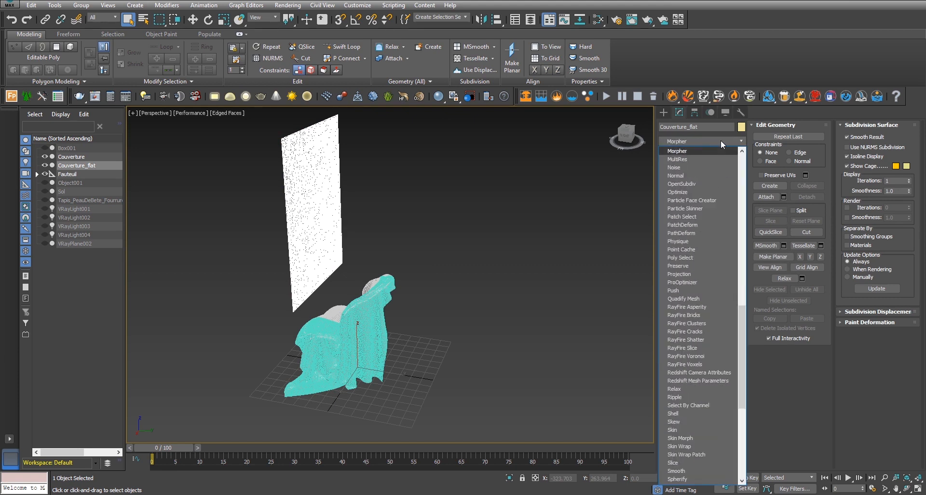
left_click(690, 150)
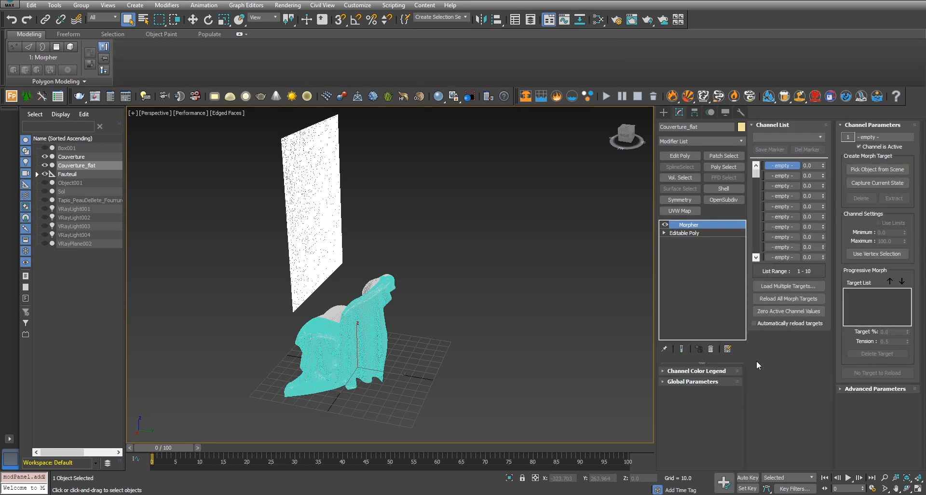
Pick the draped Couverture blanket from the scene as the target for the first morph channel.
left_click(881, 171)
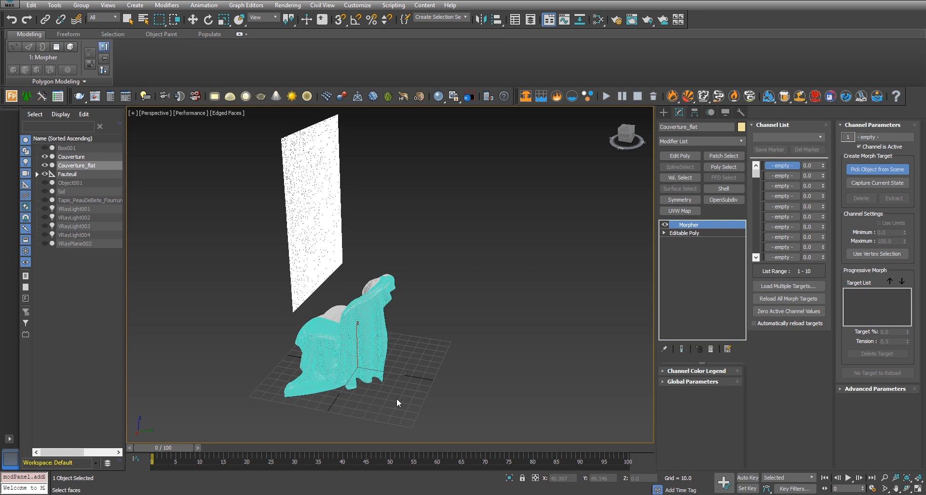
left_click(320, 381)
middle_click_drag(533, 393, 497, 362, "alt")
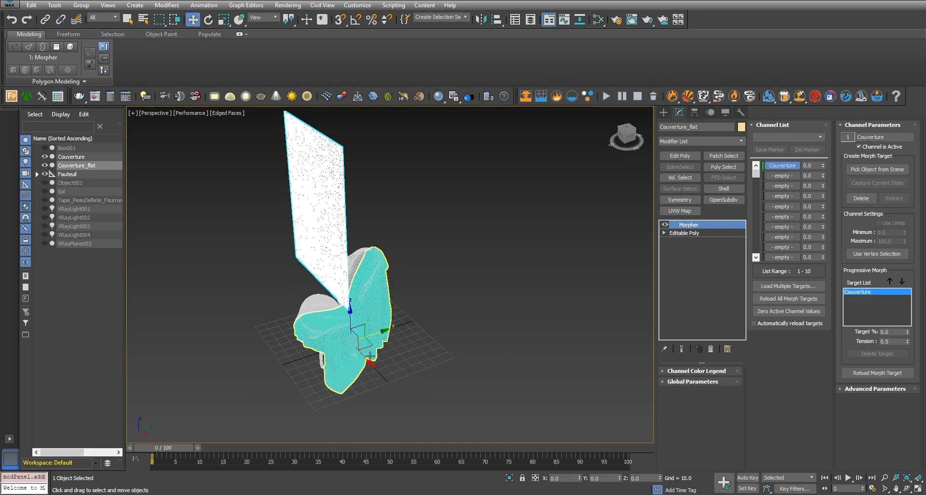
scroll(368, 356, "up", 6)
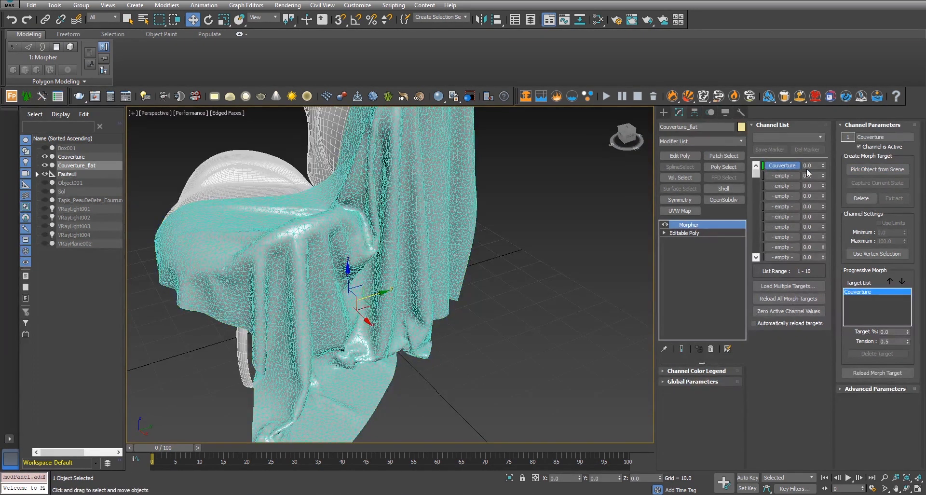
Test the Couverture morph channel on the flat blanket and return it to 0.
scroll(579, 208, "down", 6)
middle_click_drag(574, 193, 512, 272)
left_click_drag(823, 170, 837, 202)
middle_click_drag(610, 226, 319, 255, "alt")
middle_click_drag(215, 255, 261, 254, "alt")
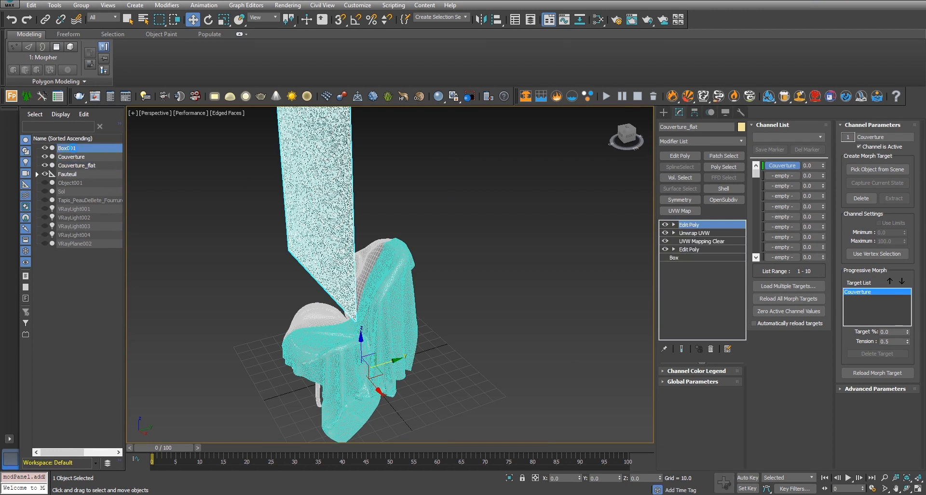
Show and select Box001, and add a Skin Wrap modifier above its Edit Poly.
left_click(67, 148)
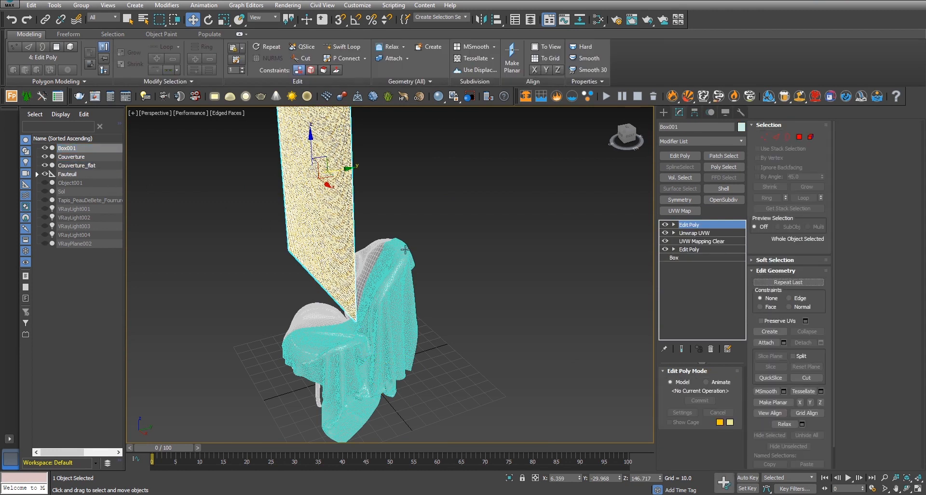
left_click(701, 141)
type("sk")
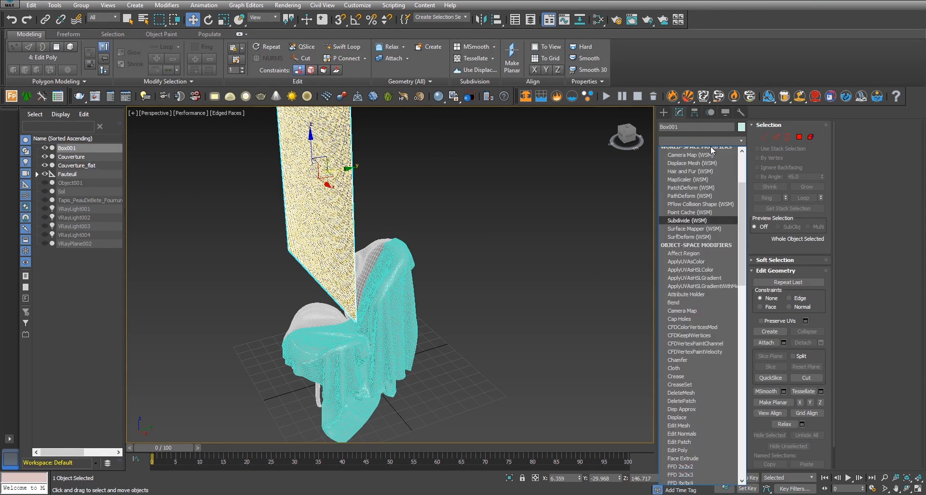
left_click(696, 225)
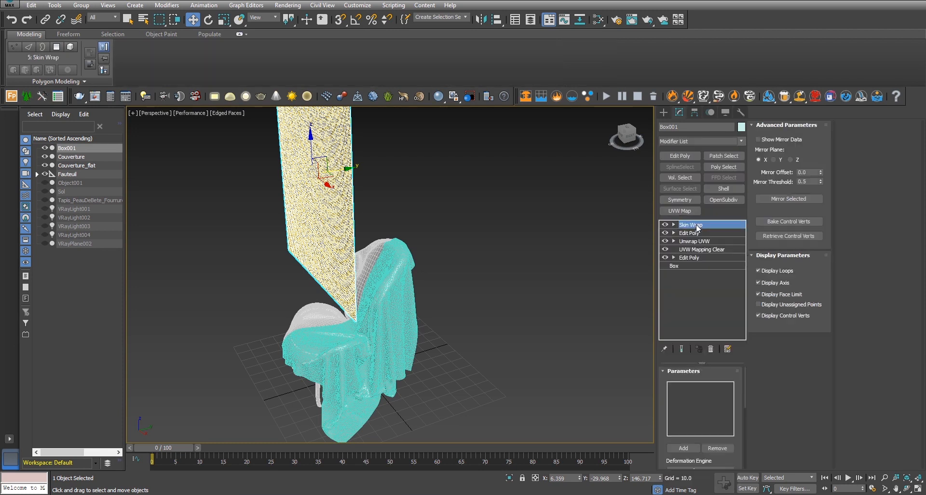
Add Couverture_flat as the control object of Box001's Skin Wrap and end the picking mode.
left_click_drag(746, 389, 746, 404)
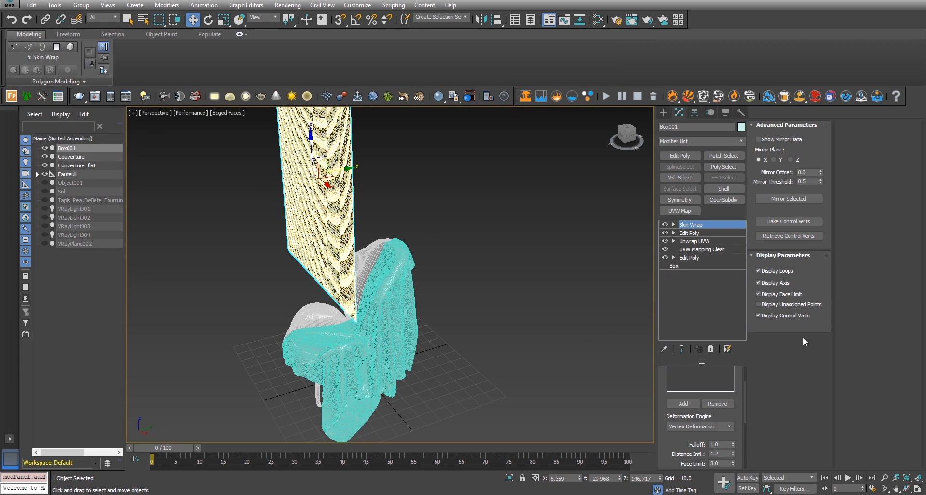
mouse_move(745, 395)
left_mouse_down()
mouse_move(746, 380)
mouse_move(745, 394)
left_mouse_up()
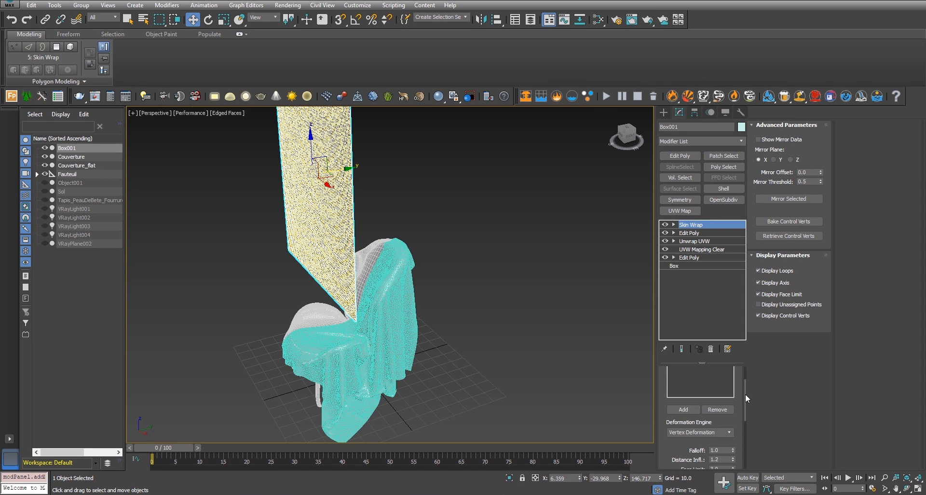
left_click(691, 409)
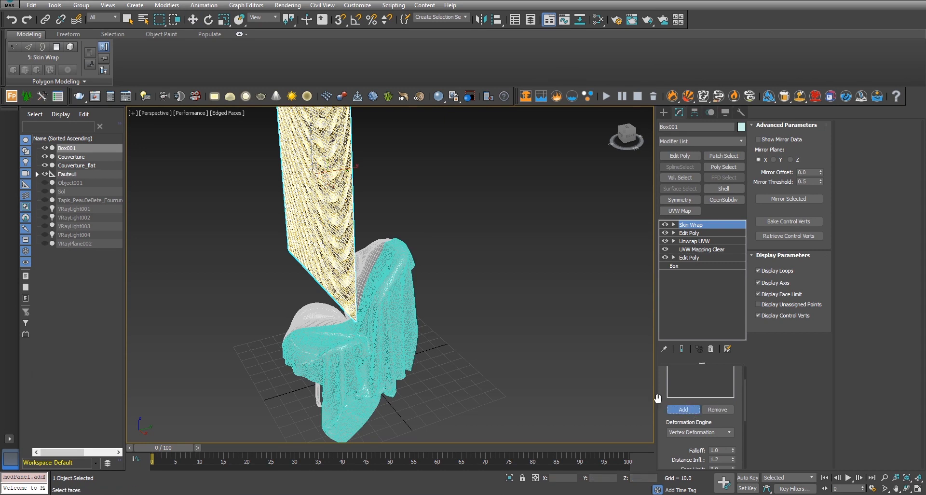
left_click(72, 167)
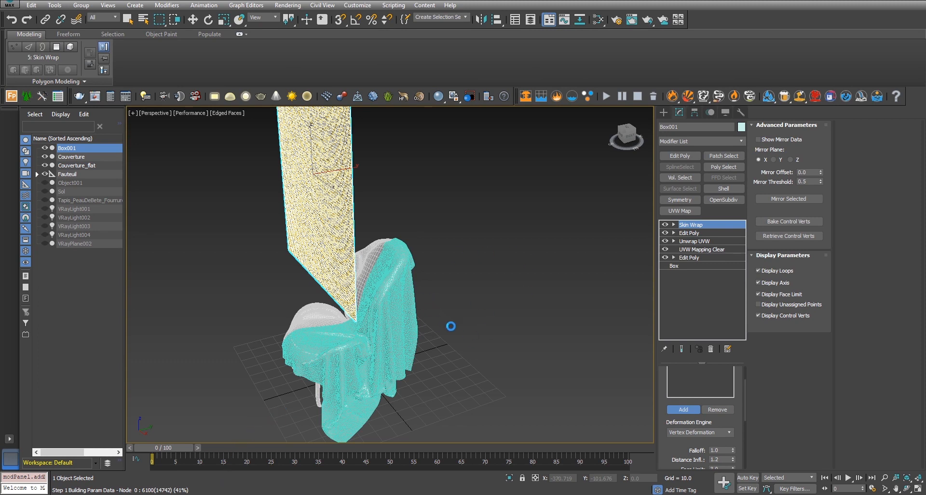
left_click(690, 411)
left_click_drag(746, 407, 745, 389)
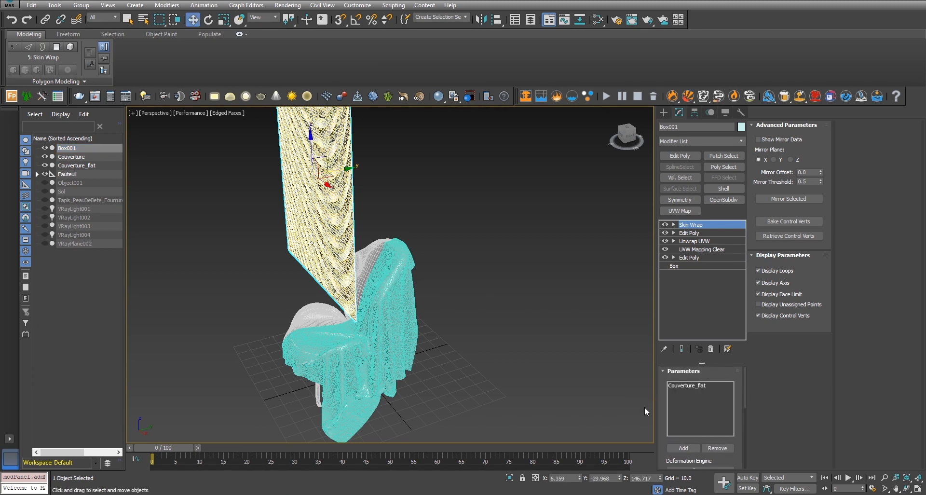
Select Couverture_flat and set its Couverture morph channel to 100.
middle_click_drag(267, 271, 347, 301, "alt")
middle_click_drag(237, 299, 364, 312, "alt")
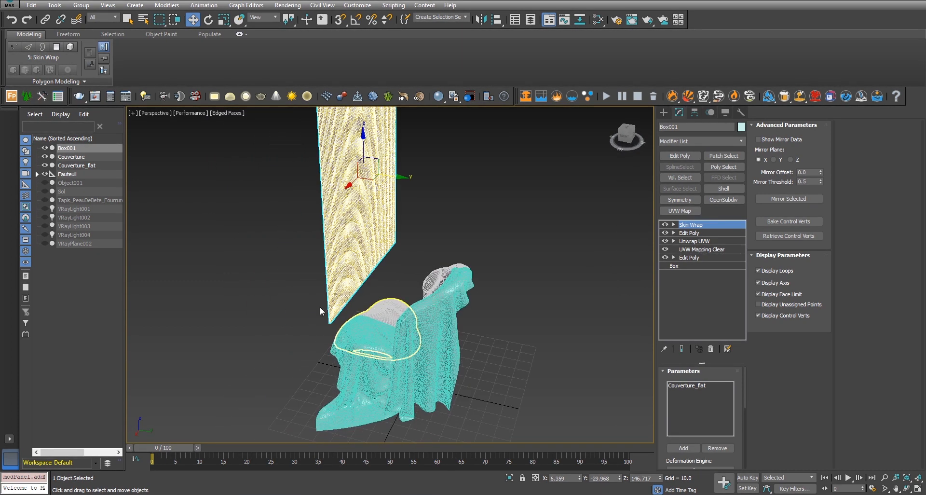
left_click(71, 165)
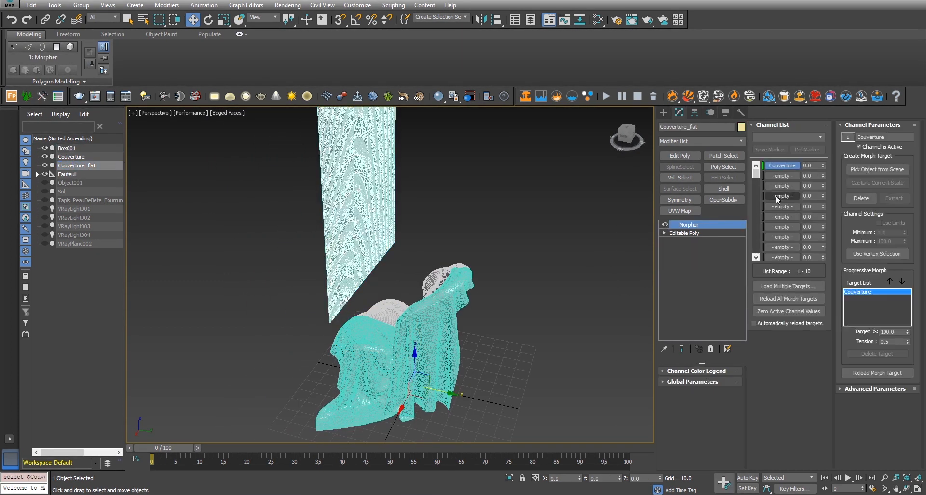
left_click_drag(823, 166, 813, 116)
middle_click_drag(419, 273, 471, 295, "alt")
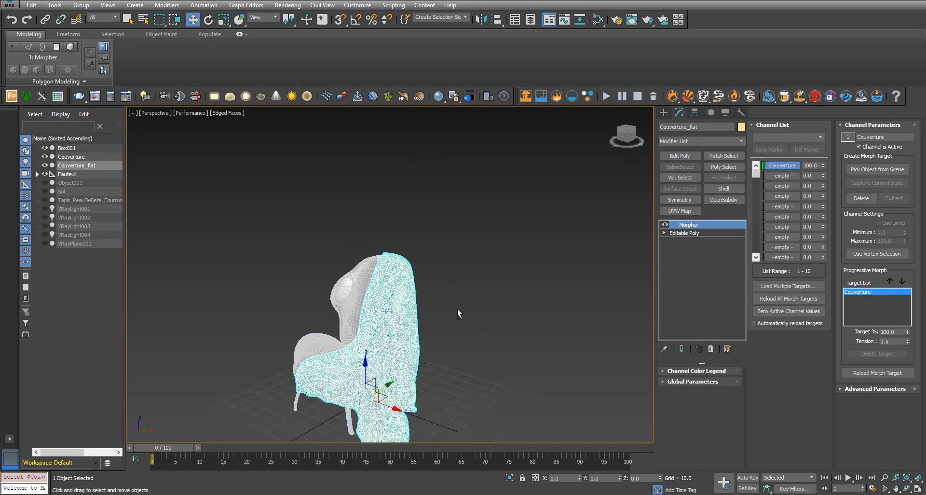
Hide Couverture and Couverture_flat, and select the wrapped Box001 over the chair.
scroll(378, 290, "up", 3)
scroll(378, 290, "up", 3)
middle_click_drag(378, 290, 367, 140)
middle_click_drag(424, 285, 484, 317, "alt")
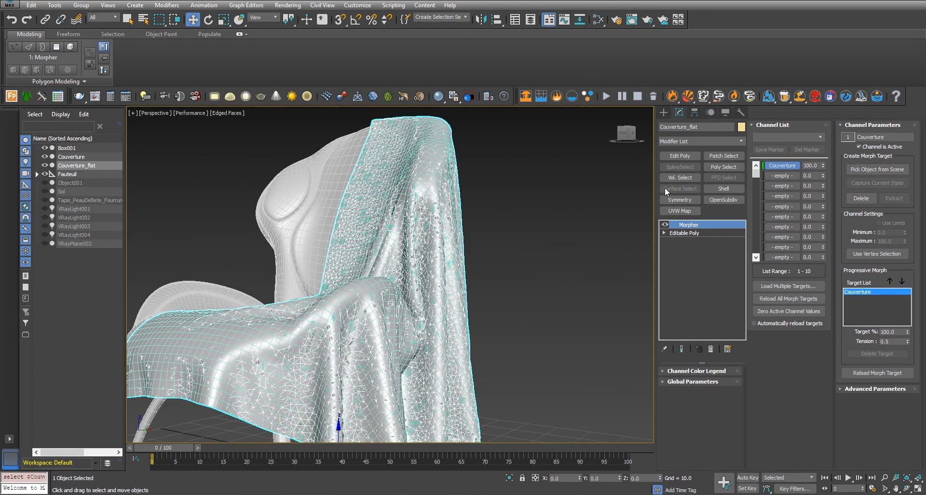
left_click(45, 156)
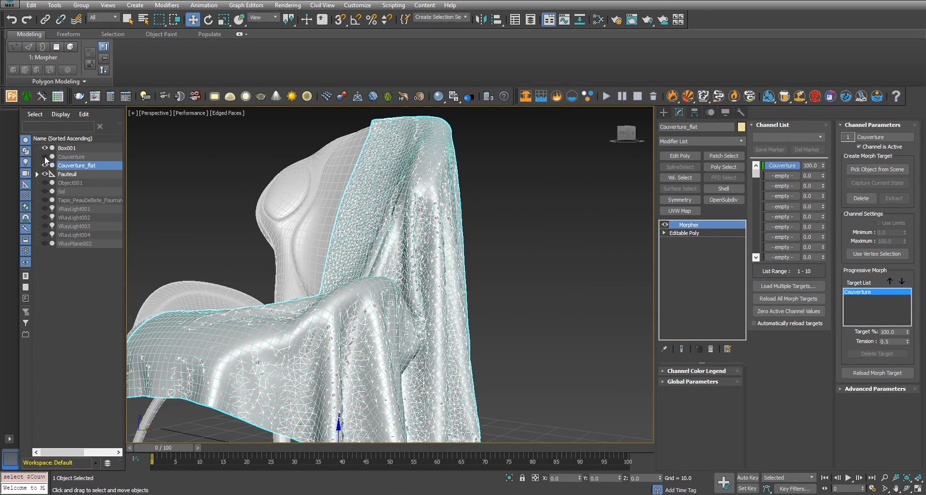
left_click(93, 148)
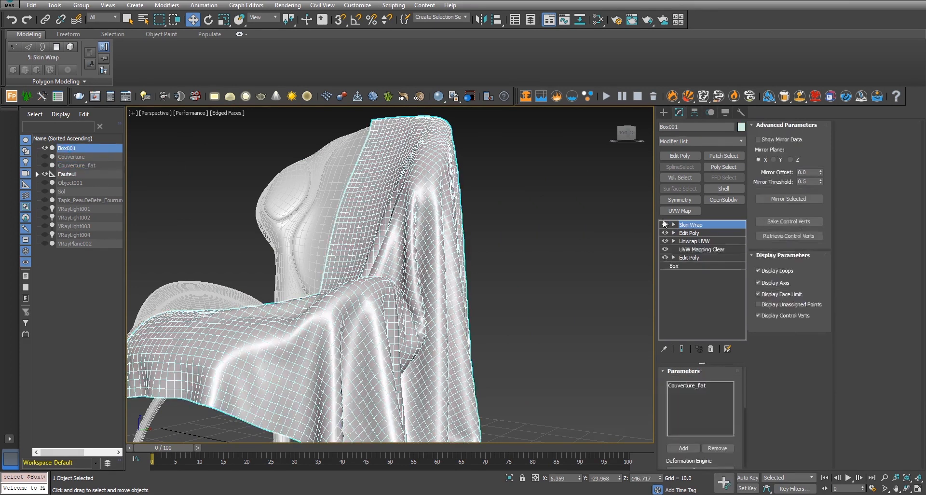
Add Edit Poly and OpenSubdiv modifiers above Box001's Skin Wrap, with OpenSubdiv Iterations set to 2.
left_click(681, 156)
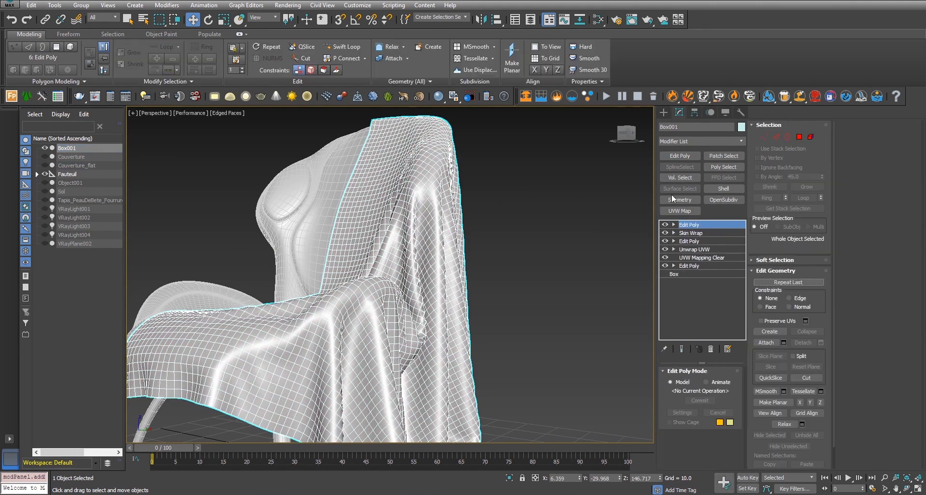
left_click(726, 200)
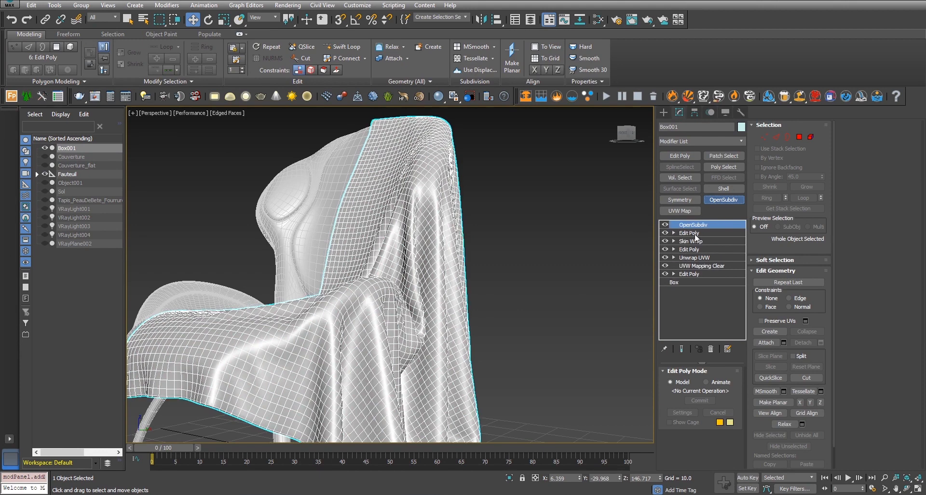
scroll(498, 290, "up", 8)
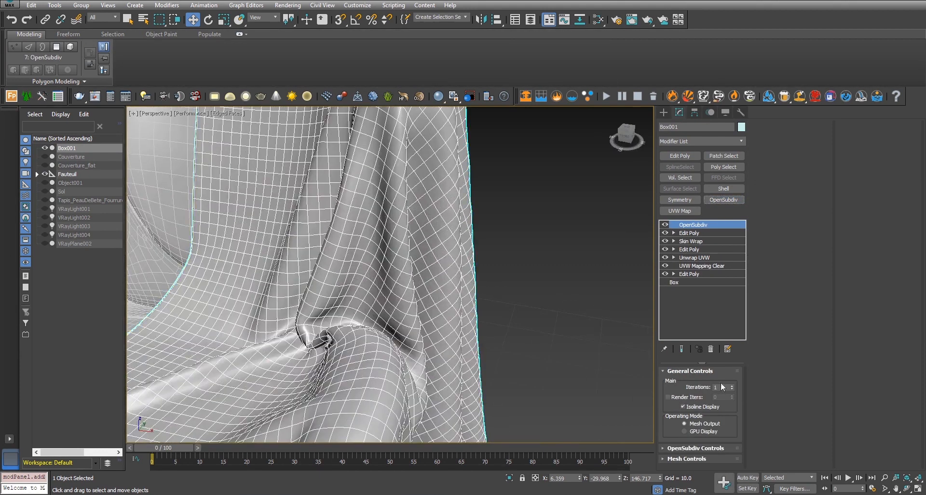
scroll(517, 316, "down", 5)
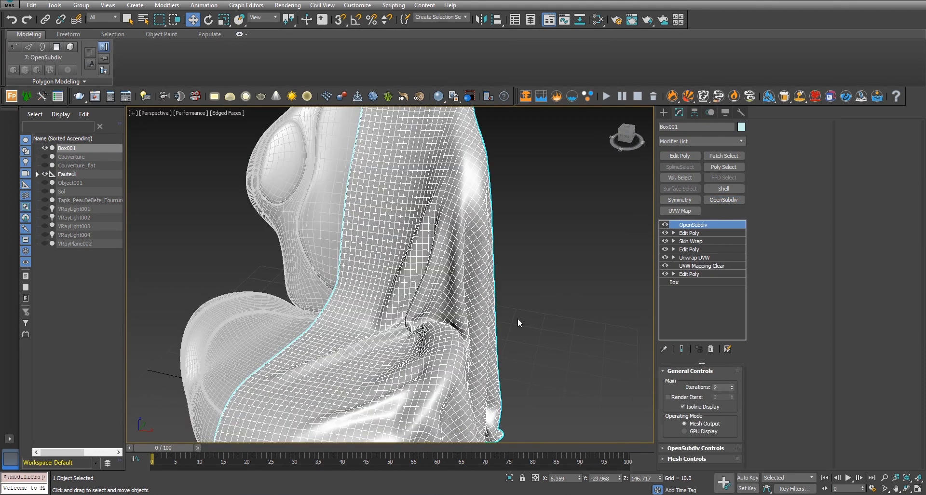
Examine the subdivided blanket's folds and edges on the seat, backrest and floor from several sides.
middle_click_drag(549, 321, 447, 326, "alt")
scroll(550, 241, "down", 2)
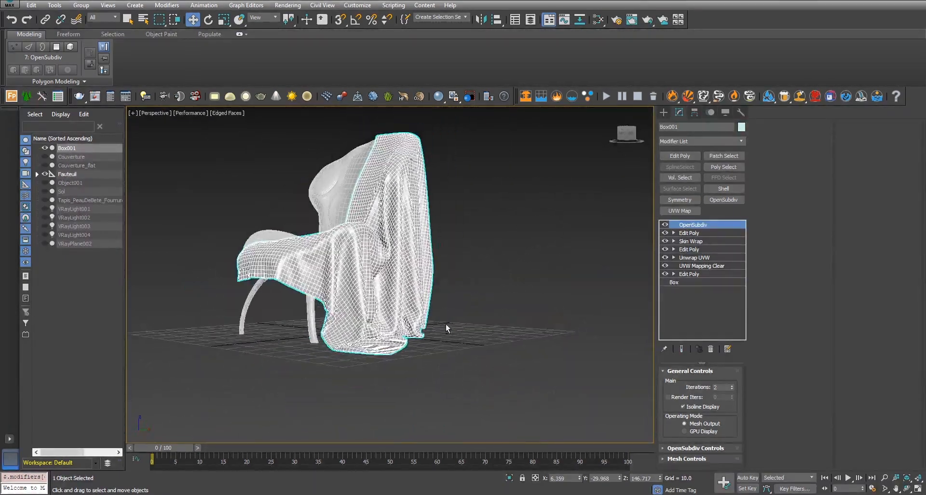
scroll(403, 241, "up", 6)
middle_click_drag(405, 238, 428, 260, "alt")
middle_click_drag(510, 288, 438, 264, "alt")
scroll(426, 306, "down", 5)
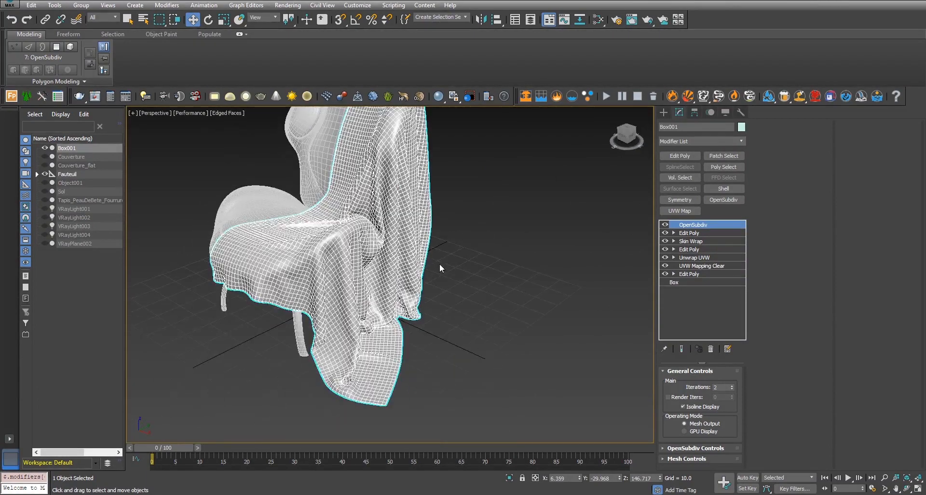
scroll(369, 241, "up", 6)
middle_click_drag(369, 241, 481, 273, "alt")
scroll(482, 272, "down", 5)
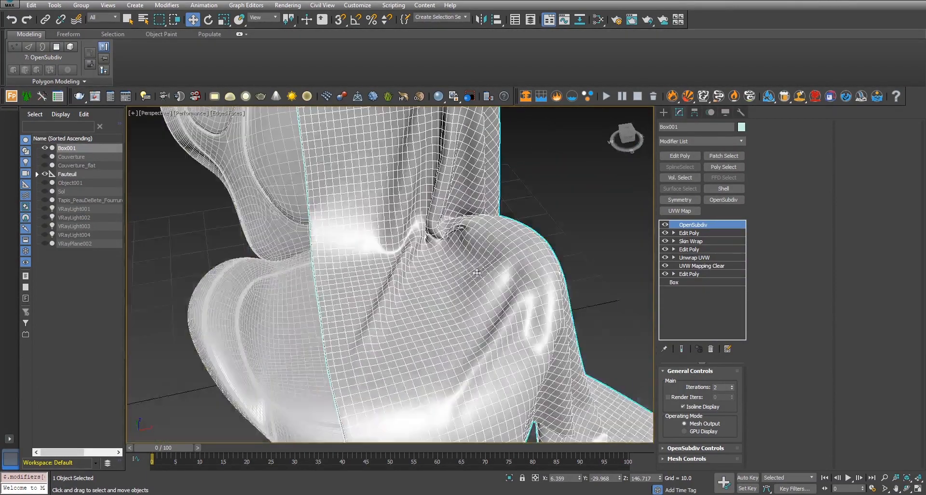
middle_click_drag(562, 265, 477, 278, "alt")
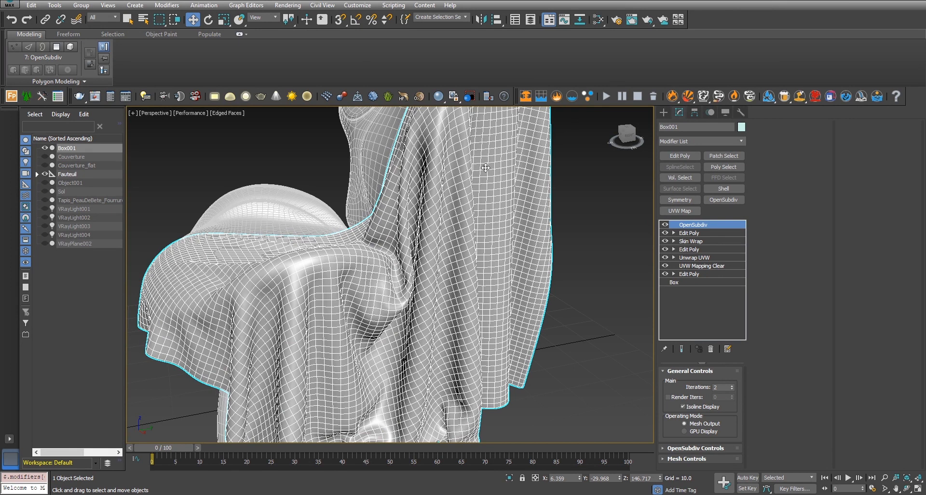
Open the Material Editor, view its compact mode and return to Slate mode.
key("m")
middle_click_drag(239, 85, 411, 248)
left_click(17, 10)
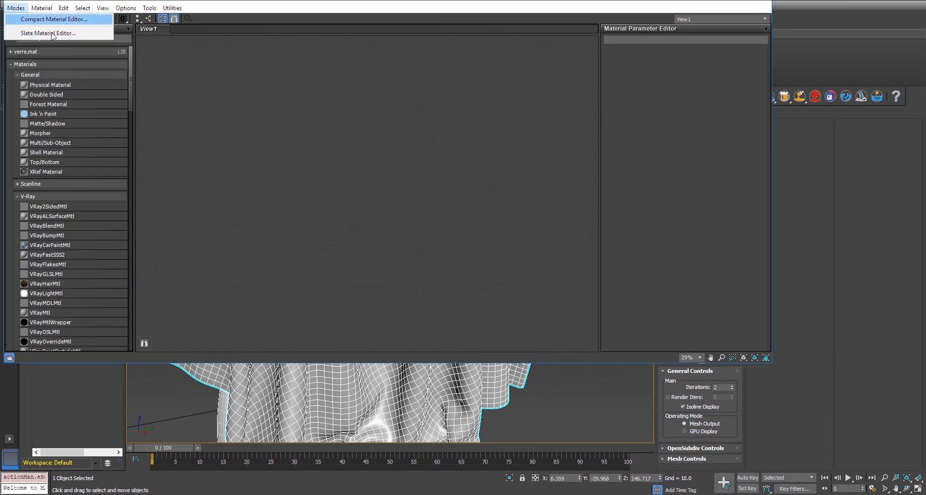
left_click(54, 19)
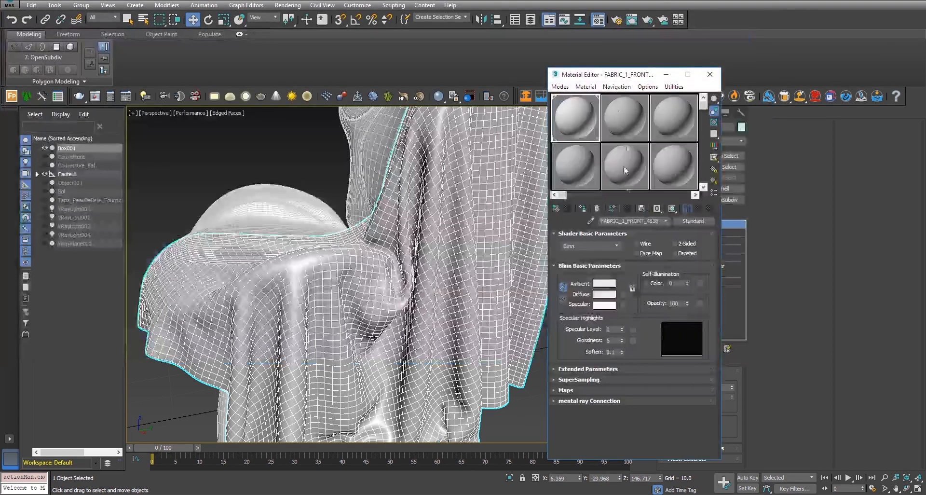
left_click(560, 87)
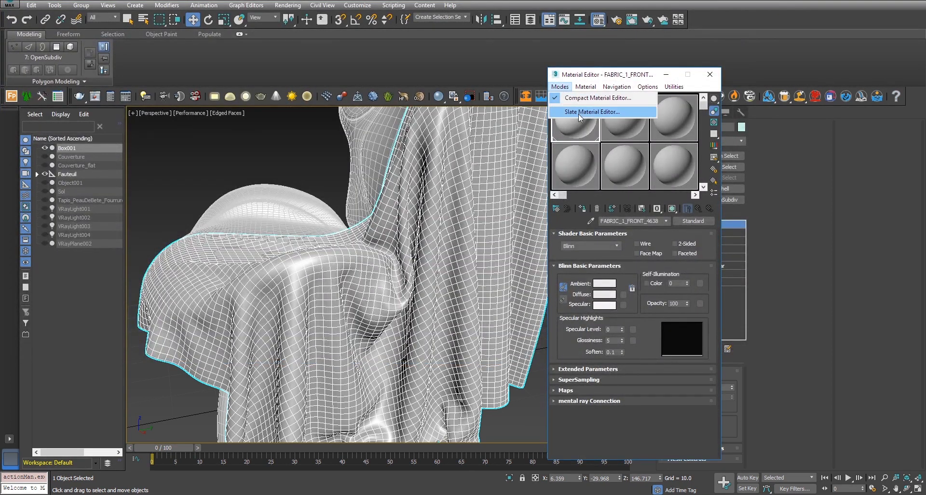
left_click(579, 114)
Create a VRayMtl material in the Slate view and name it Tissus.
left_click_drag(133, 100, 135, 125)
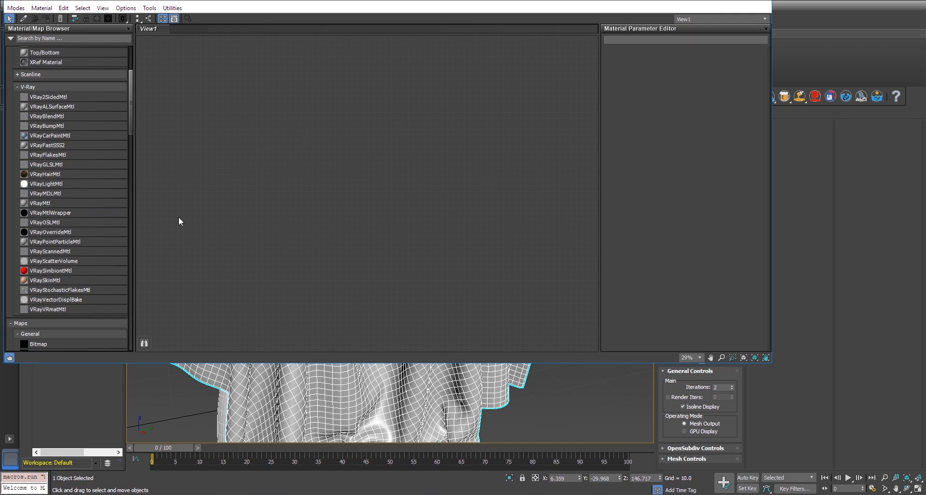
left_click_drag(49, 205, 410, 199)
double_click(418, 186)
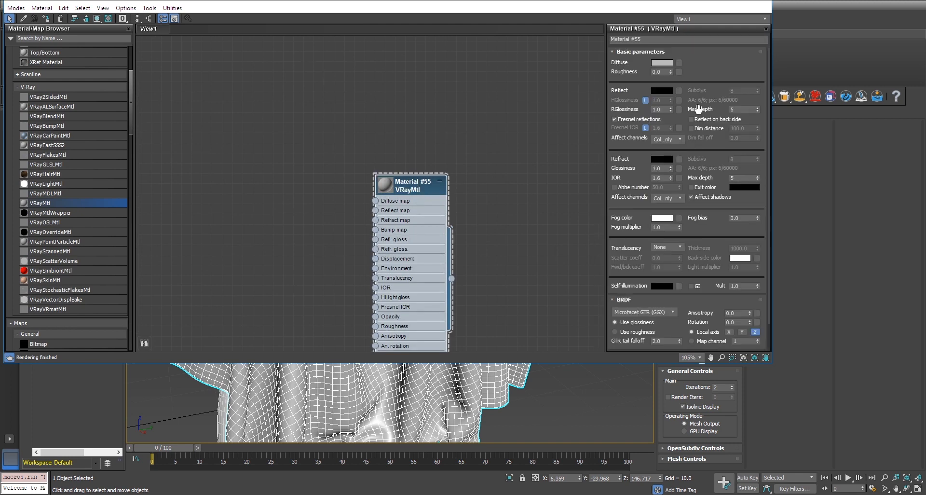
left_click(654, 39)
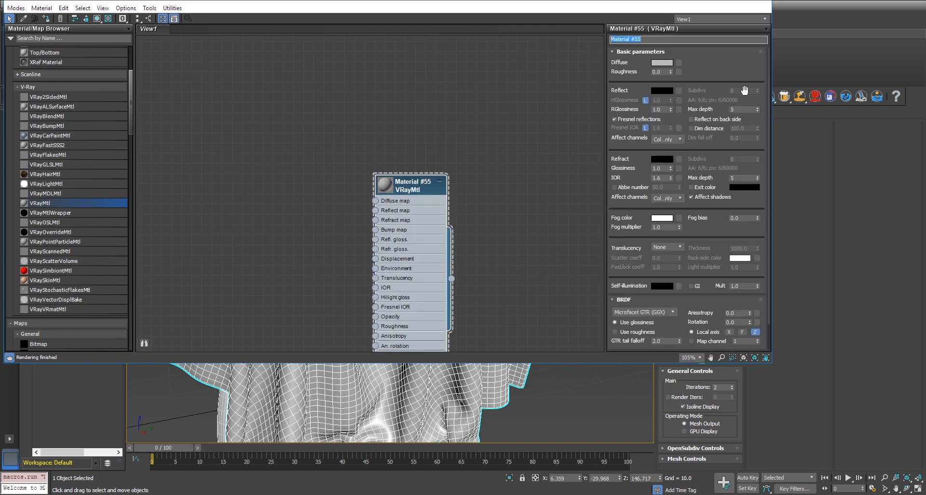
type("Tissus")
key("Return")
left_click_drag(411, 183, 441, 112)
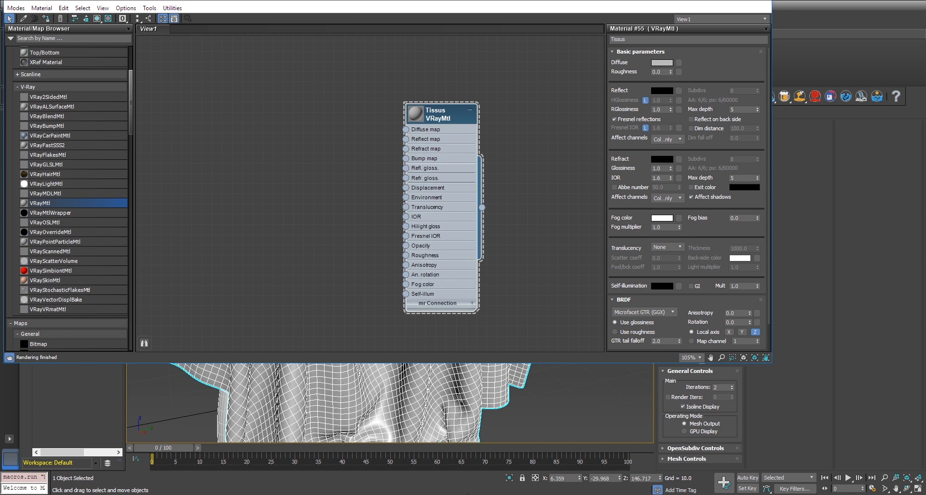
Close the Material Editor and assign V-Ray RT 3.60.03 as renderer for both Production and ActiveShade modes, leaving ActiveShade Mode as the target.
left_click(717, 2)
left_click(617, 20)
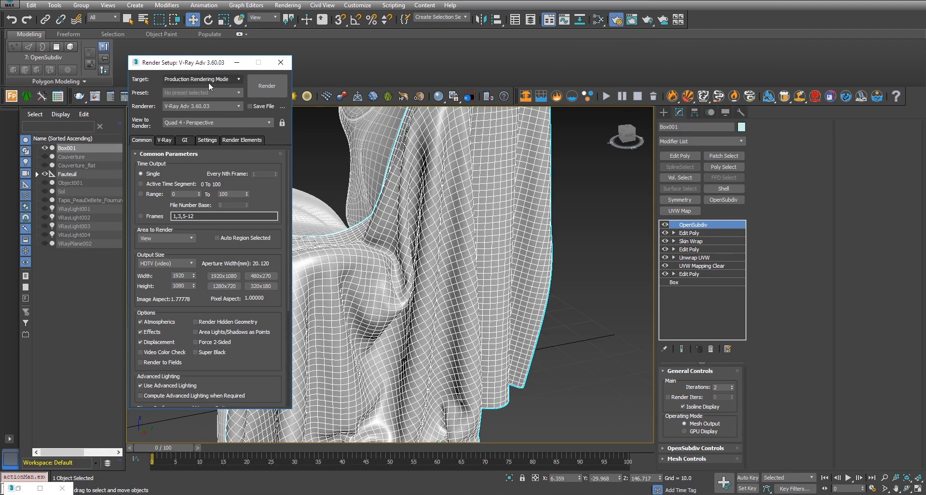
left_click(208, 106)
left_click(203, 168)
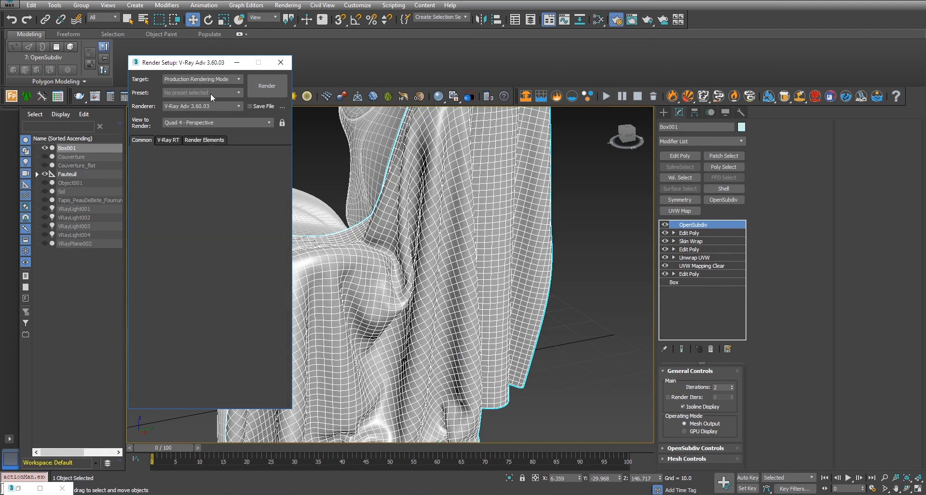
left_click(210, 79)
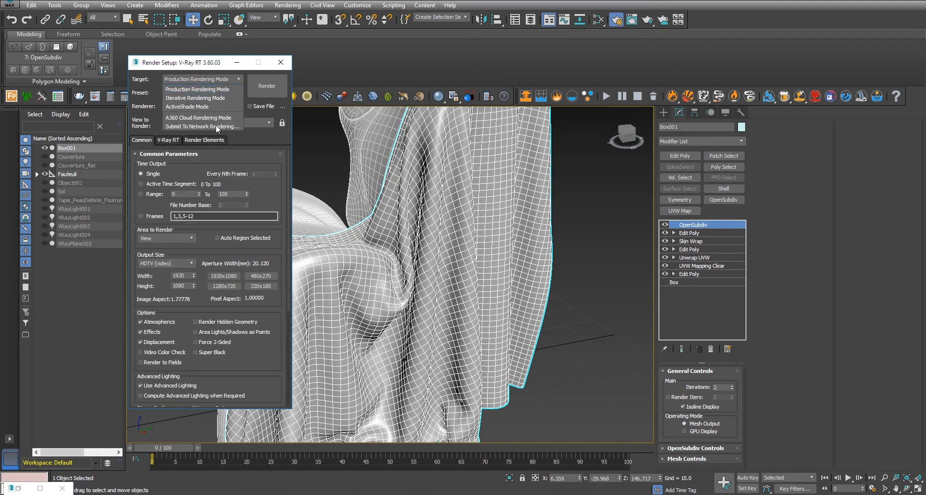
left_click(196, 107)
left_click(203, 106)
left_click(192, 145)
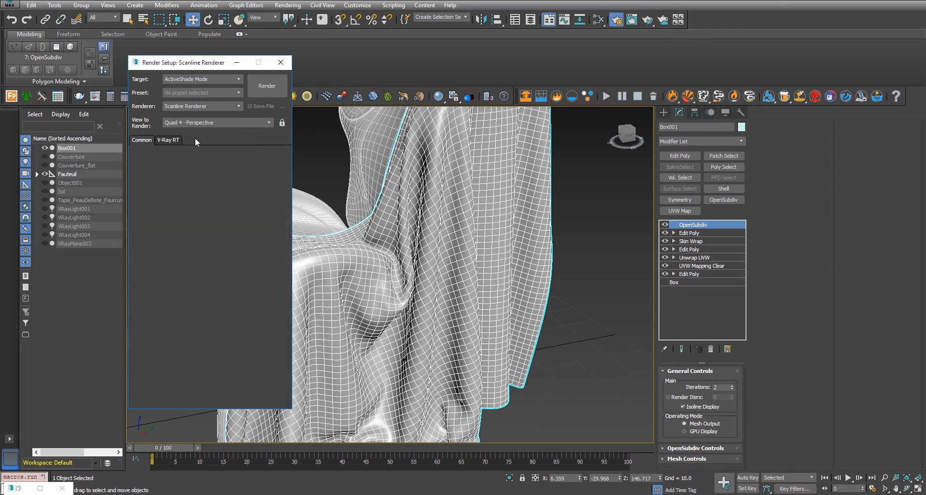
Set the V-Ray RT engine type to CUDA, check the common render parameters and close Render Setup.
left_click(169, 140)
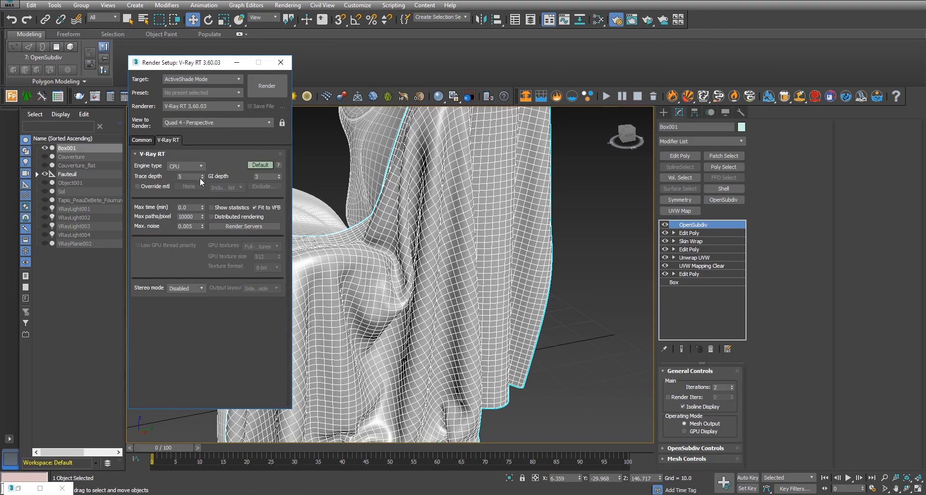
left_click(183, 187)
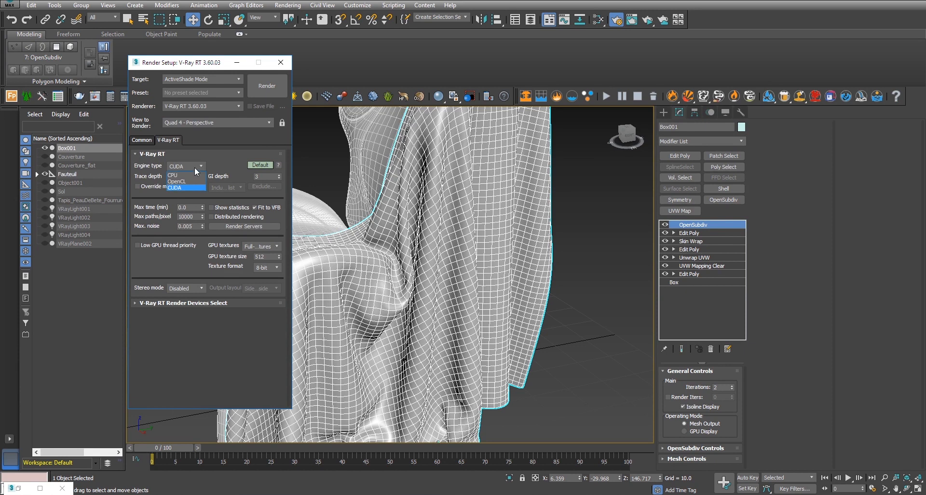
left_click(191, 176)
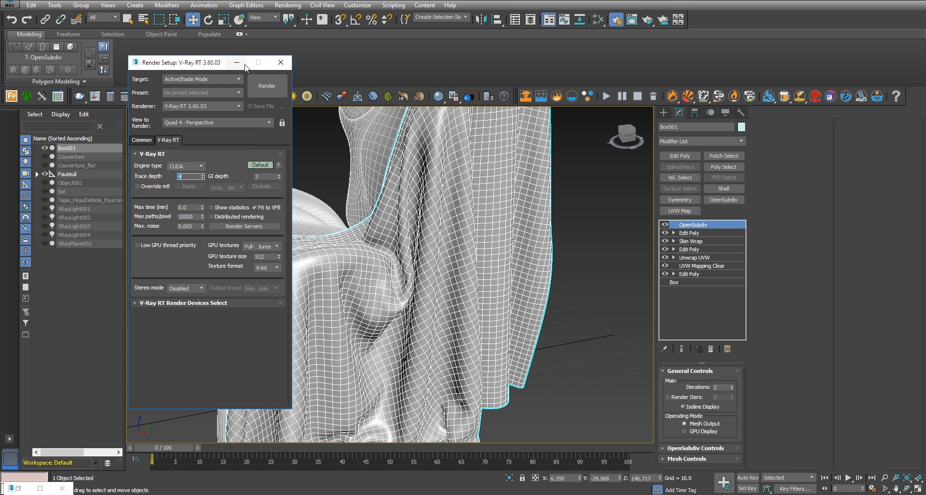
left_click(140, 141)
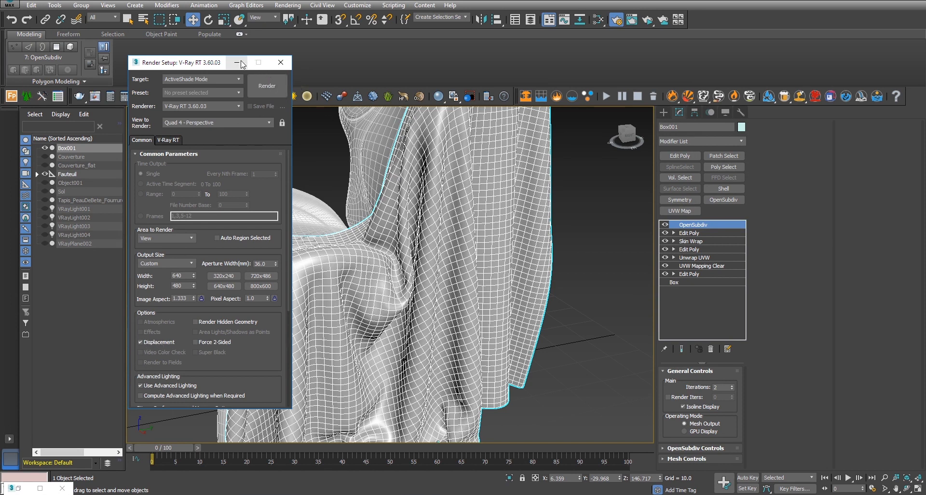
left_click(281, 63)
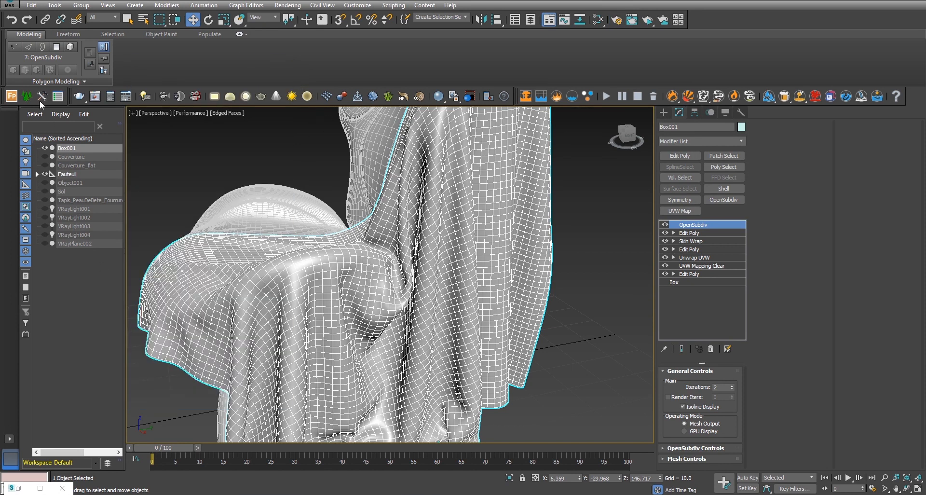
Start an interactive V-Ray RT render in the V-Ray frame buffer, frame the whole draped chair and minimise the messages window.
left_click(96, 97)
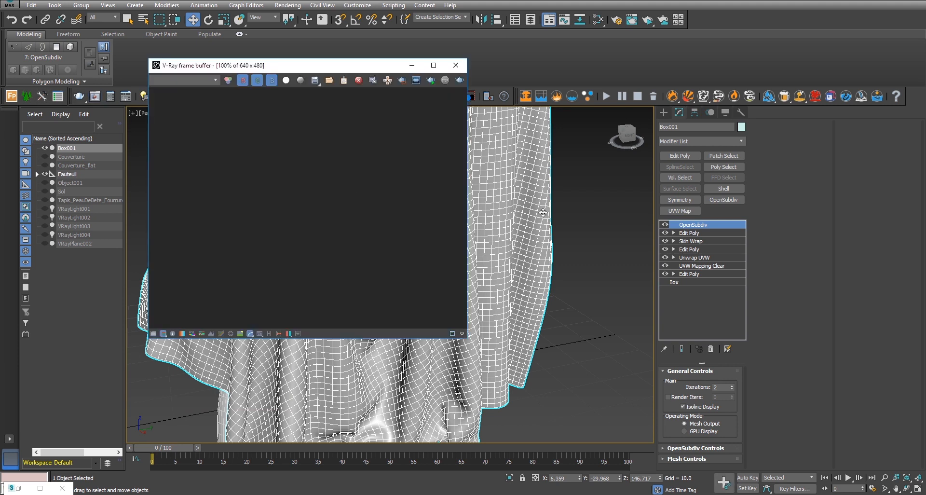
left_click_drag(311, 68, 712, 88)
left_click(831, 101)
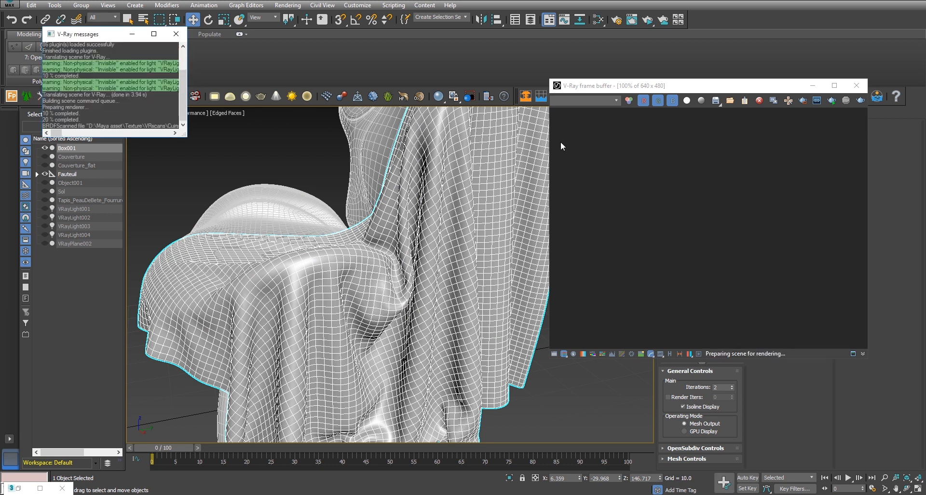
left_click_drag(737, 87, 619, 54)
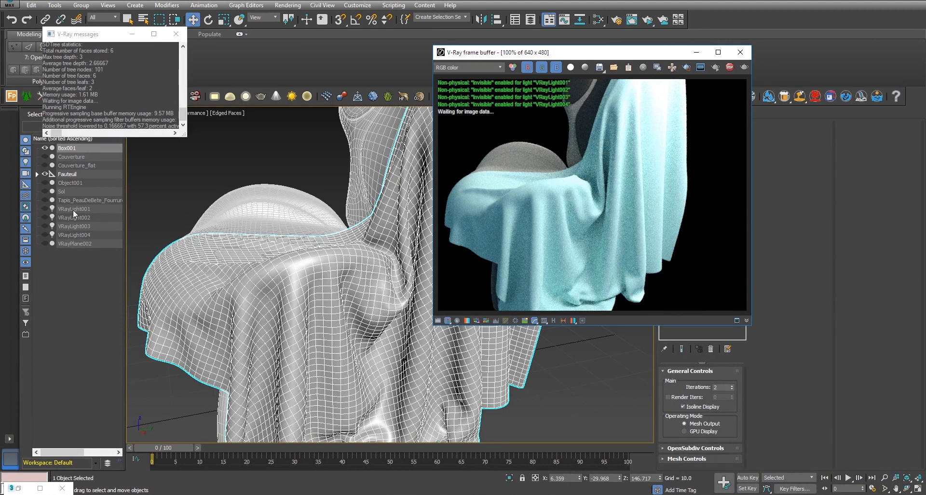
left_click_drag(560, 55, 649, 45)
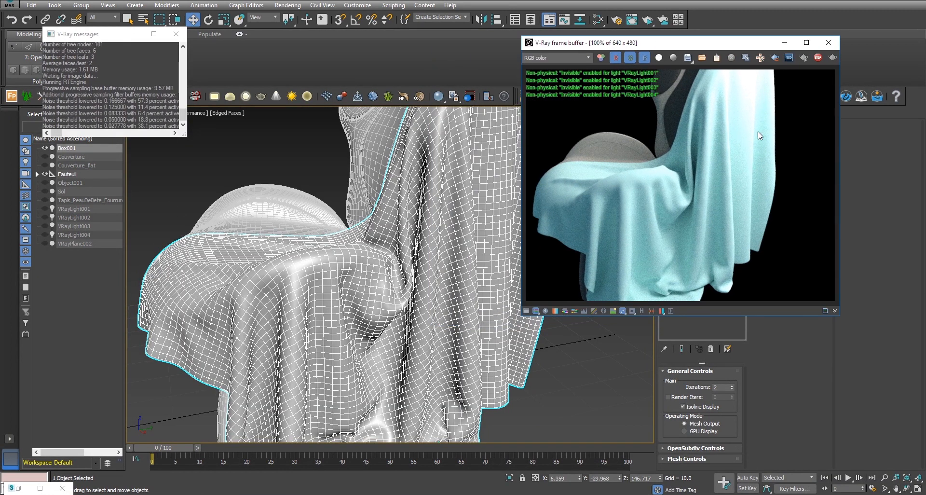
left_click_drag(627, 43, 517, 32)
scroll(380, 189, "down", 3)
middle_click_drag(389, 199, 195, 214)
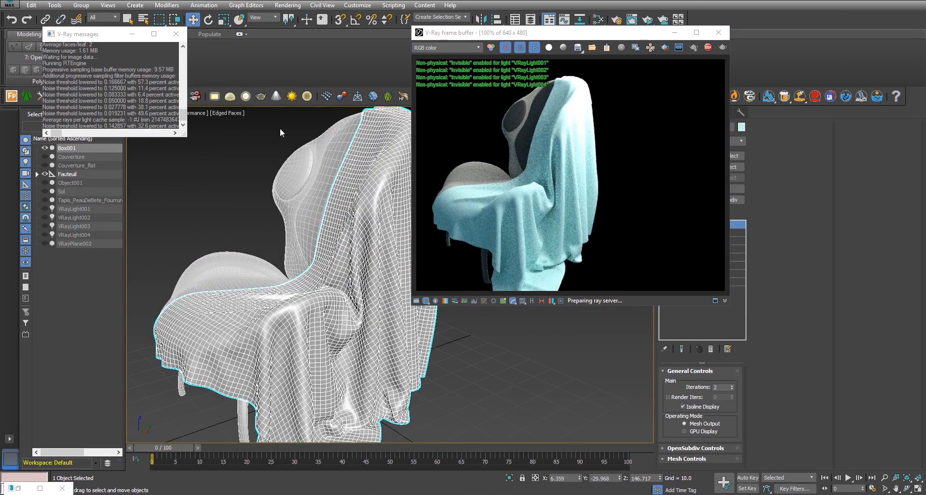
left_click(132, 33)
left_click(516, 202)
Unhide the Sol floor, stop the interactive render and minimise the V-Ray frame buffer.
left_click(45, 192)
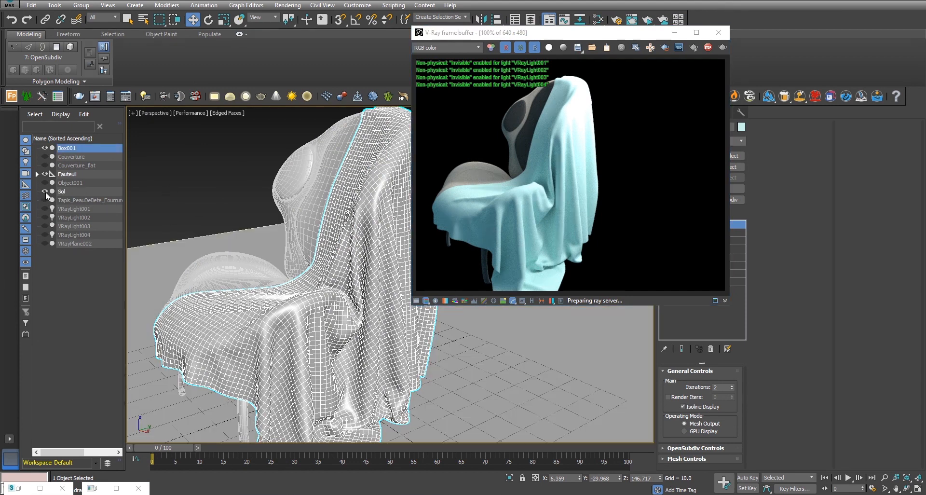
left_click_drag(610, 36, 624, 53)
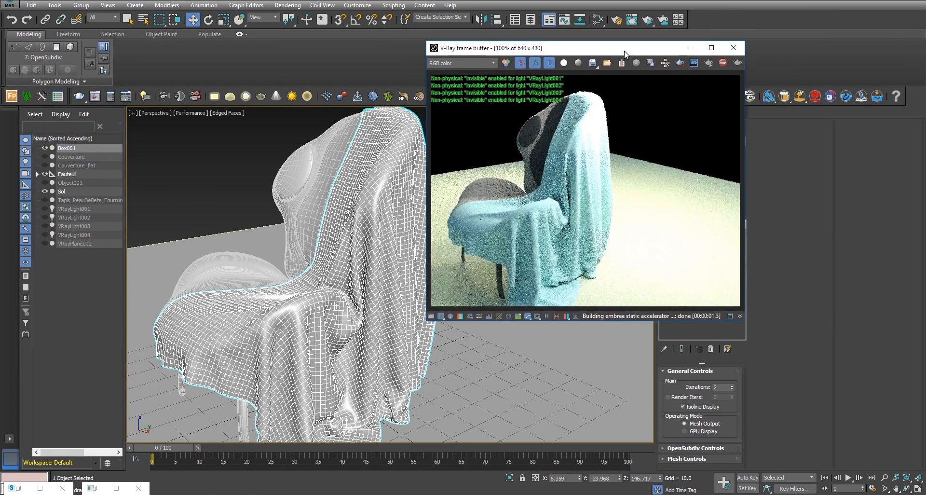
left_click(722, 65)
left_click(690, 49)
Select the Sol plane, add an Edit Poly modifier to it and enter edge editing.
scroll(568, 261, "down", 10)
middle_click_drag(568, 261, 404, 237, "alt")
middle_click_drag(465, 257, 492, 239, "alt")
left_click(430, 274)
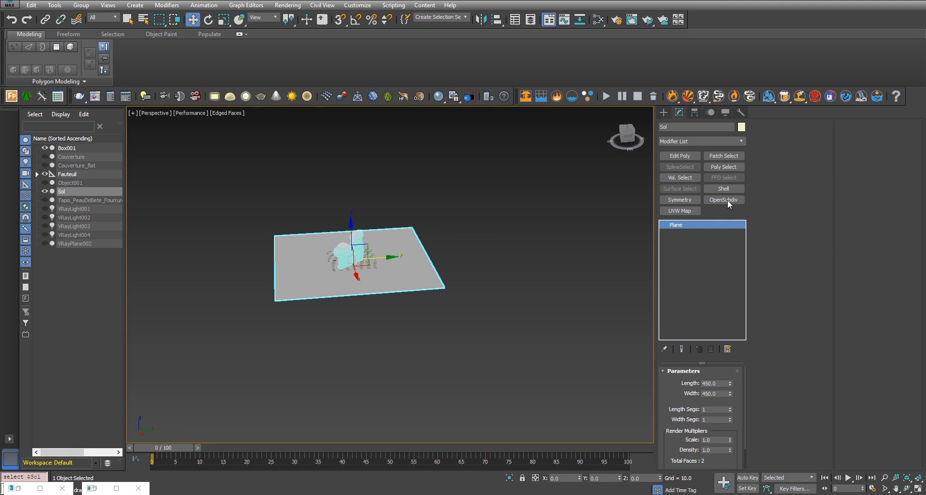
left_click(676, 157)
left_click(777, 137)
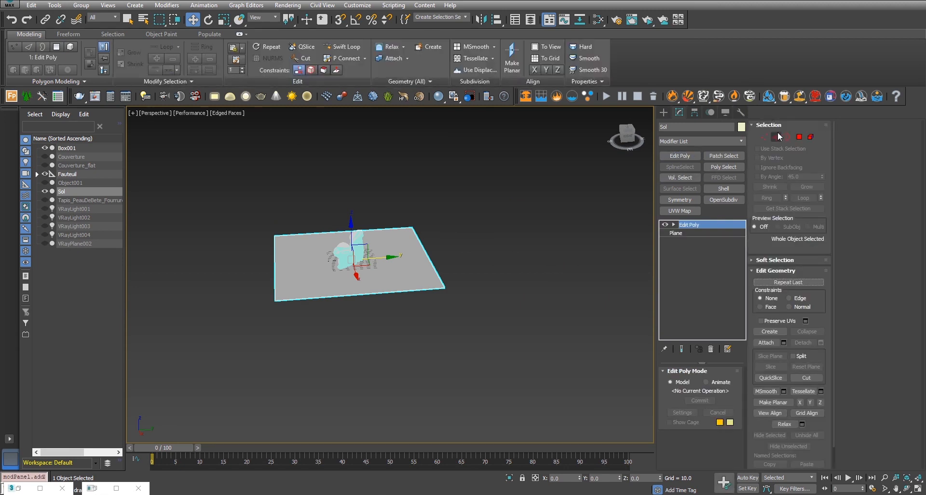
Extrude Sol's side edge beside the chair upward into a wall, setting its upper edge to Z 280.
left_click(426, 254)
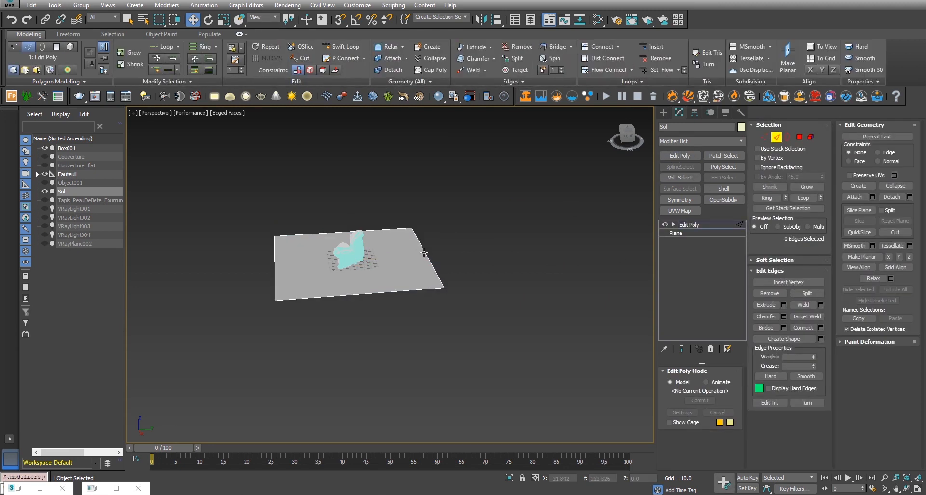
left_click_drag(427, 226, 429, 146)
left_click(652, 478)
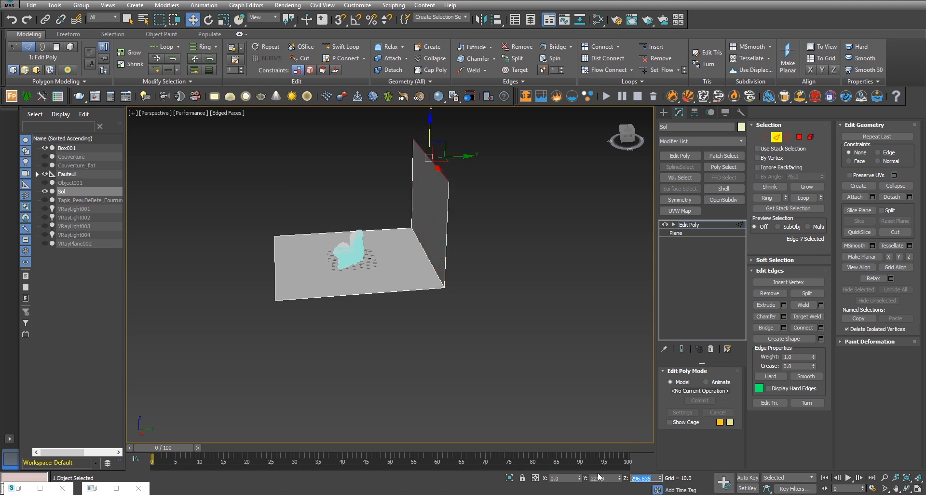
type("280")
key("Return")
Extrude Sol's rear edge behind the chair upward into a second wall, setting its upper edge to Z 280.
left_click(374, 230)
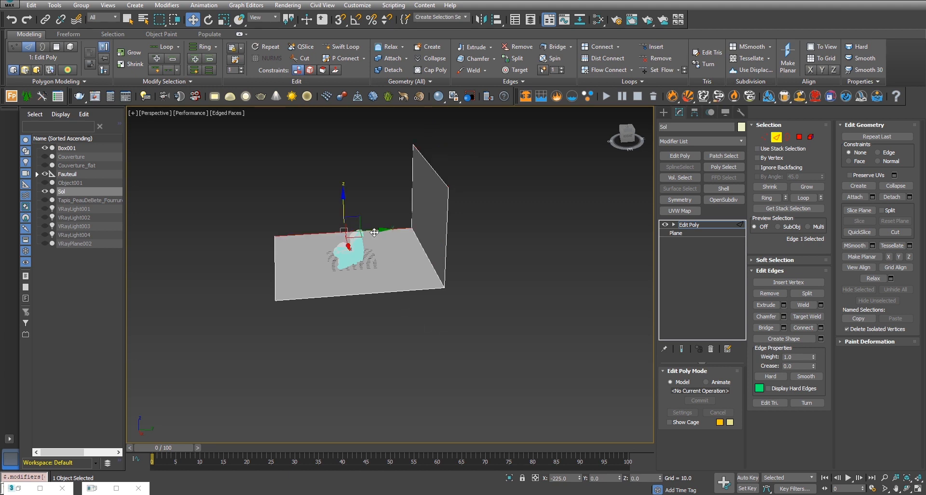
left_click_drag(343, 197, 336, 115, "shift")
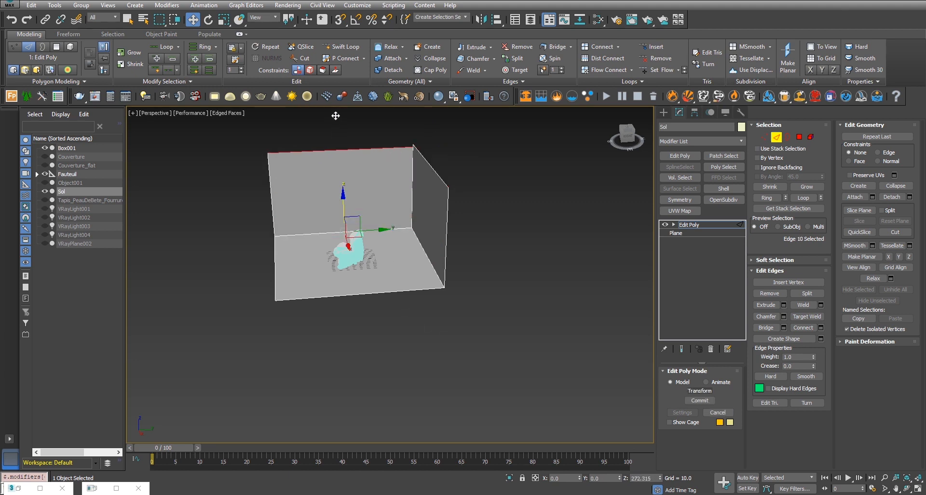
double_click(654, 477)
type("280")
key("Return")
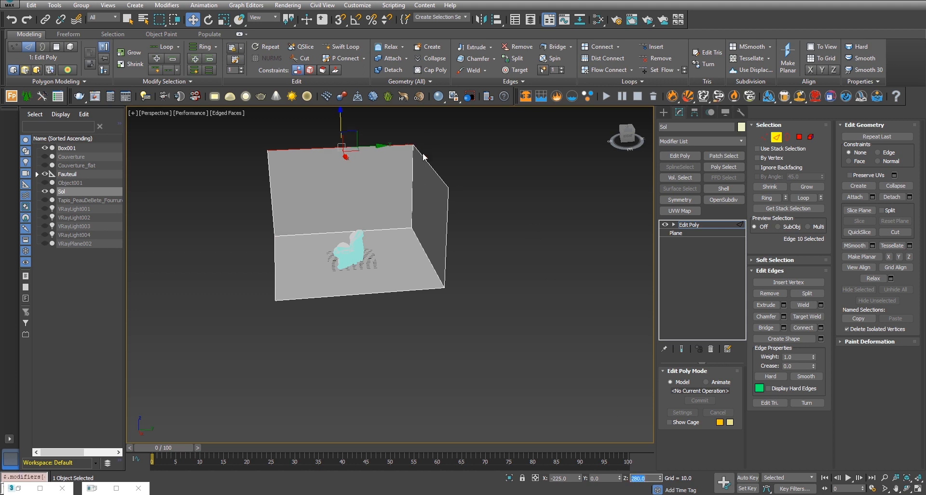
Weld the two upper corner vertices where the two walls meet.
key("z")
key("1")
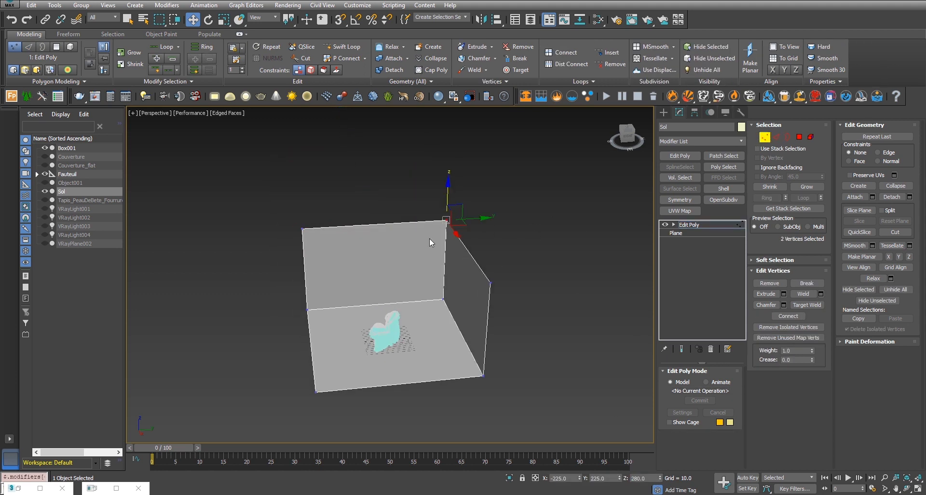
left_click(802, 295)
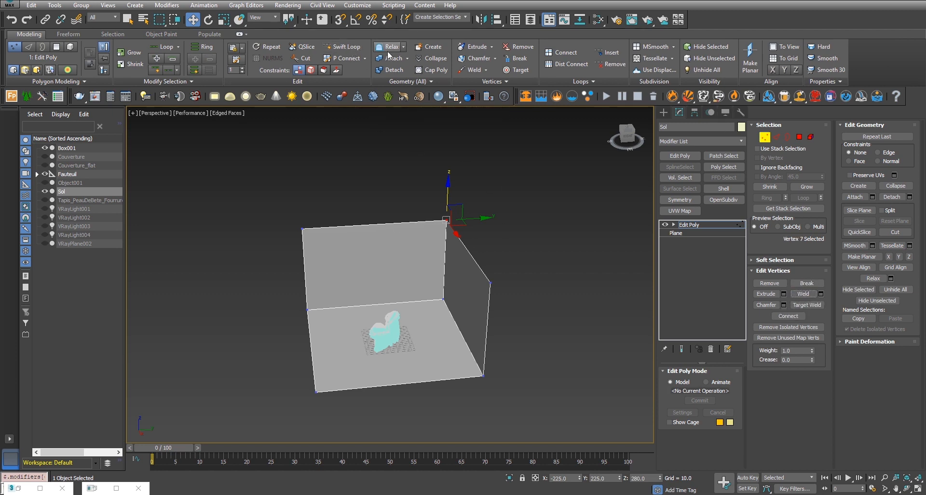
Insert edge loops across Sol's floor and walls with Swift Loop and add an OpenSubdiv modifier.
left_click(342, 47)
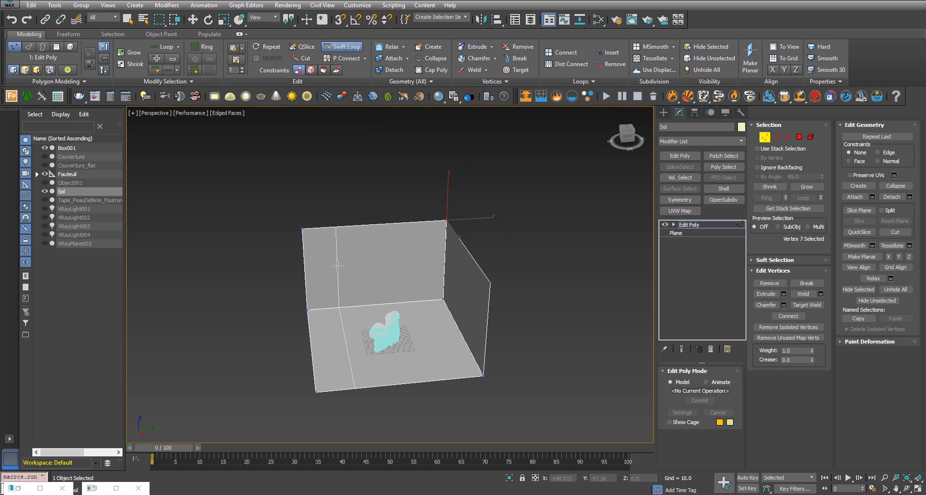
left_click(397, 266)
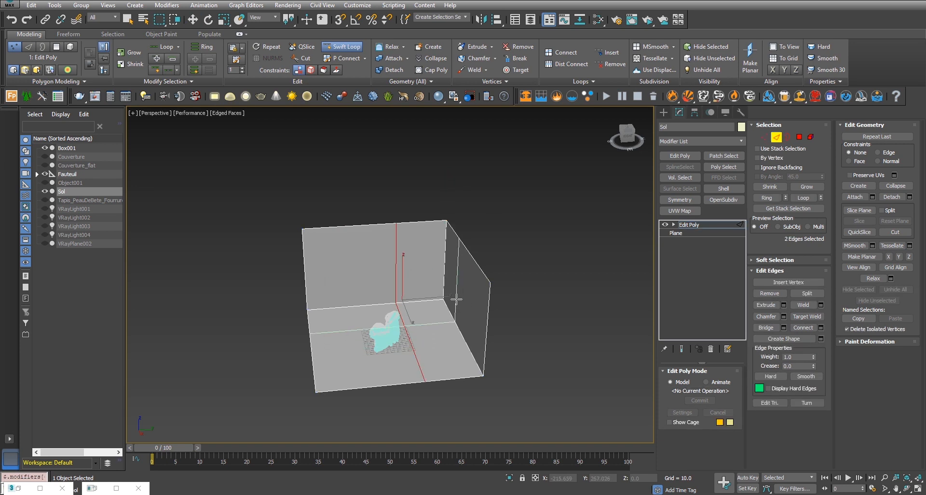
left_click(439, 244)
left_click(723, 199)
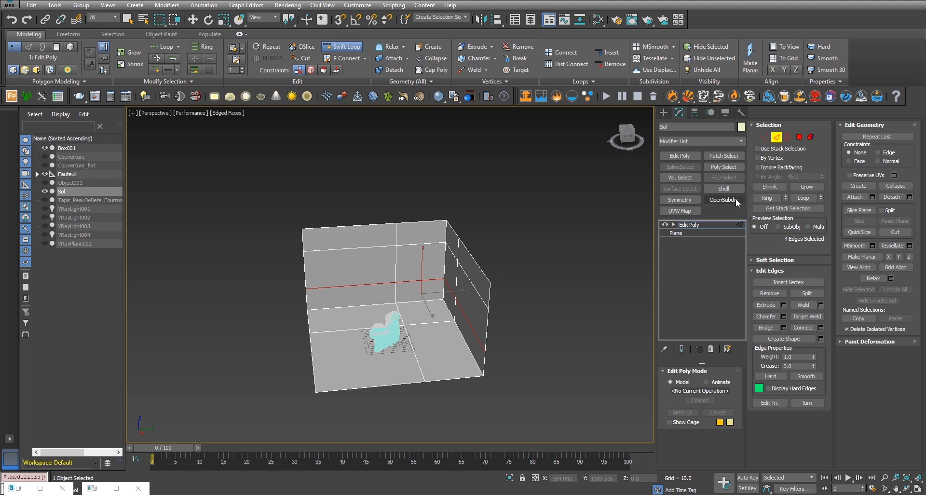
Set the OpenSubdiv iterations on Sol to 3.
middle_click_drag(443, 306, 644, 315, "alt")
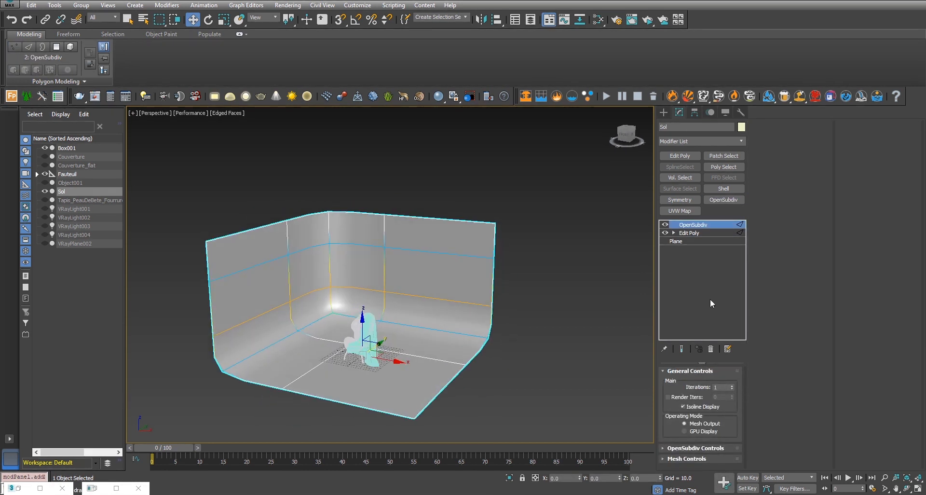
left_click(732, 385)
left_click(732, 385)
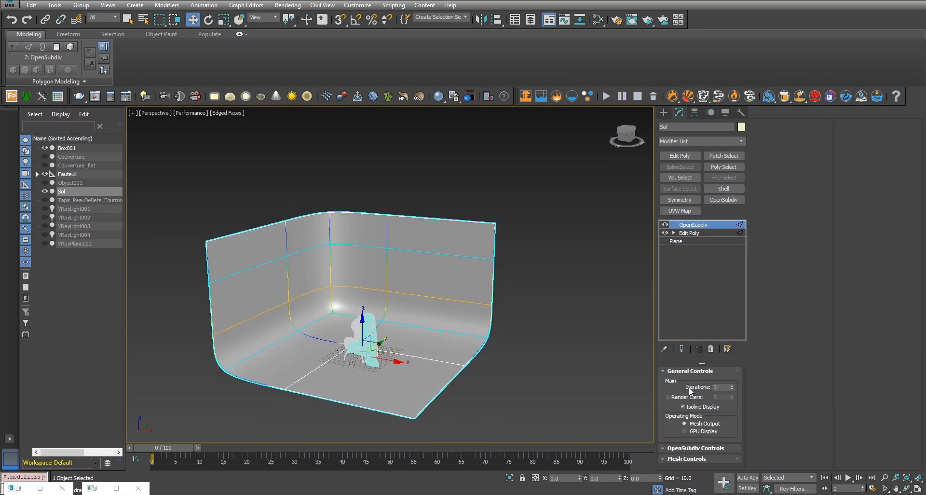
Render the chair in front of the curved backdrop with V-Ray RT and minimize the frame buffer.
scroll(437, 353, "up", 5)
middle_click_drag(424, 348, 537, 306, "alt")
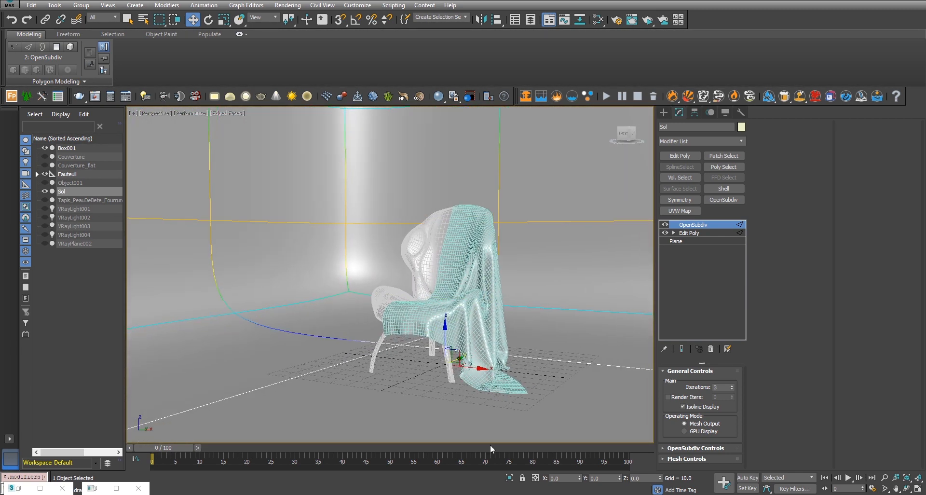
left_click(707, 64)
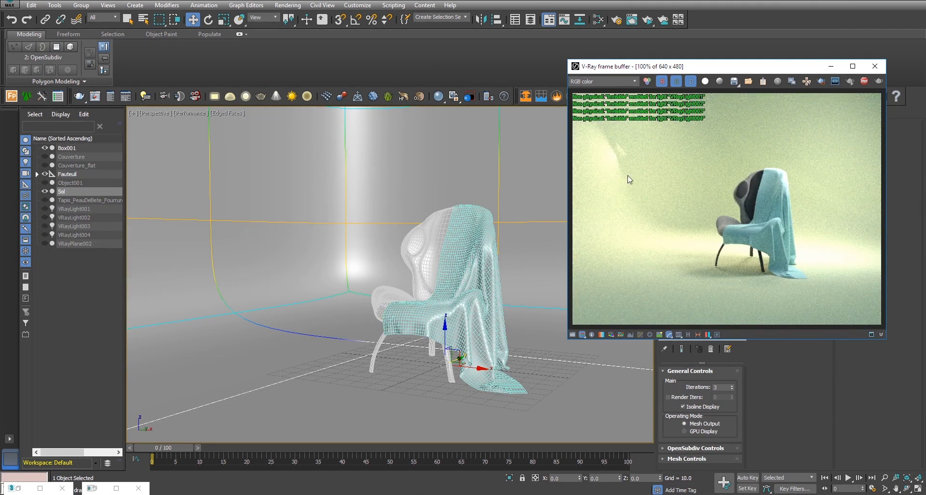
left_click(835, 71)
Scale Sol up uniformly to about 147% so the backdrop extends farther around the chair.
scroll(536, 226, "down", 5)
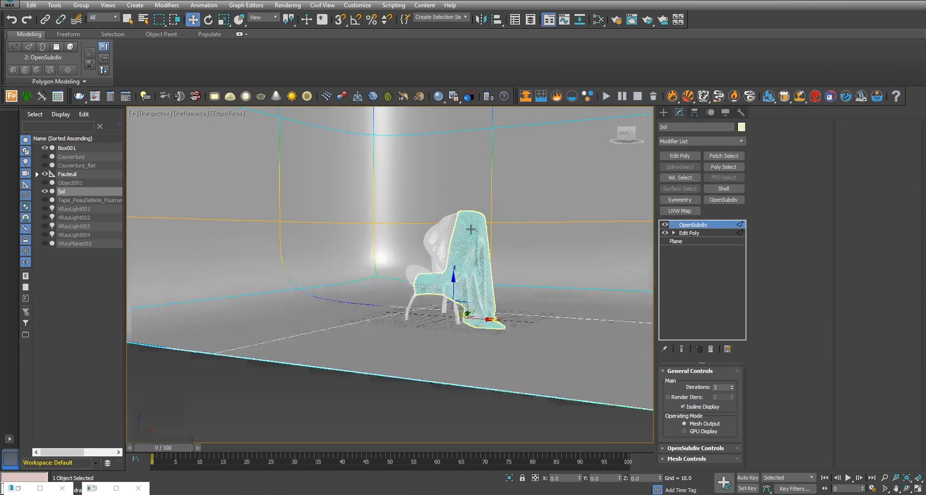
middle_click_drag(537, 227, 528, 258, "alt")
key("r")
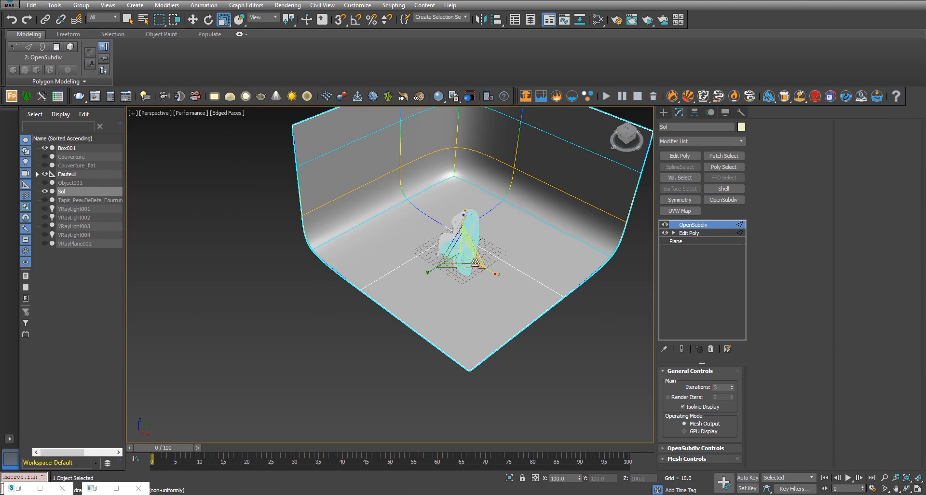
left_click_drag(466, 256, 918, 241)
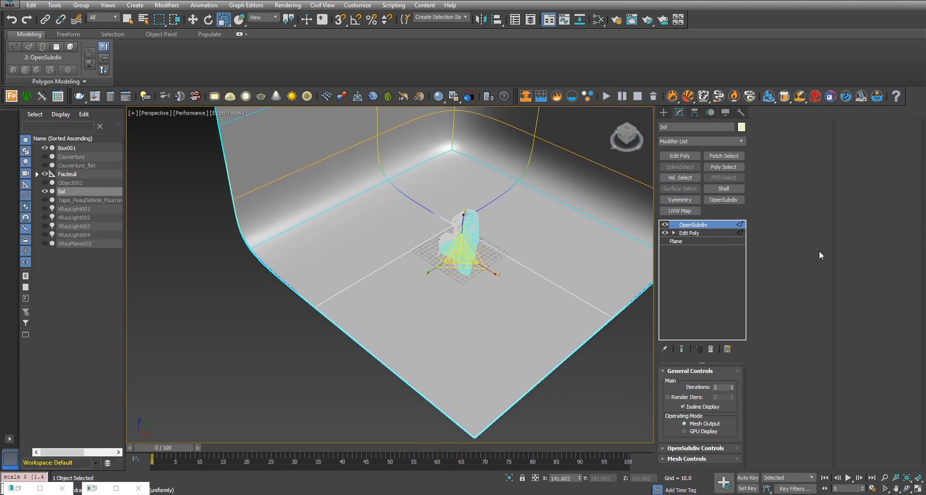
left_click_drag(465, 253, 510, 253)
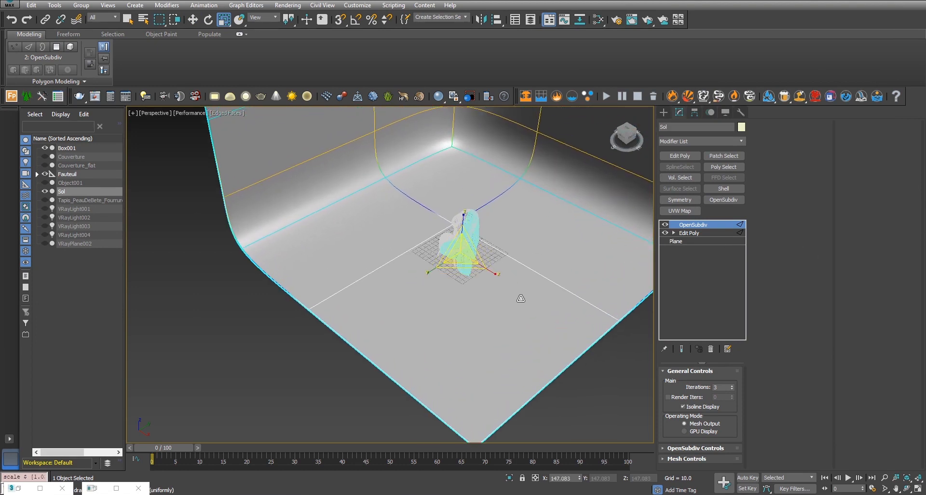
key("alt+w")
key("alt+w")
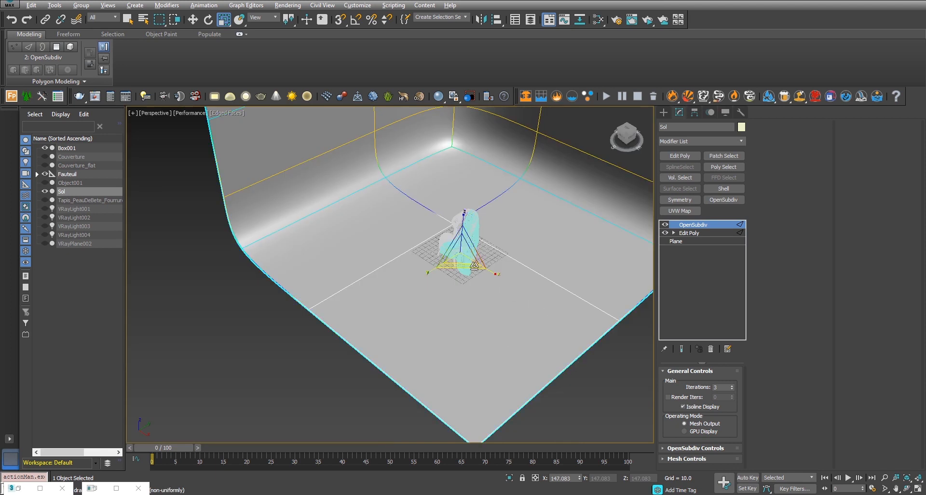
Render a closer view of the draped chair on the enlarged backdrop and minimize the frame buffer.
scroll(471, 230, "up", 4)
middle_click_drag(472, 319, 487, 270, "alt")
scroll(506, 294, "up", 3)
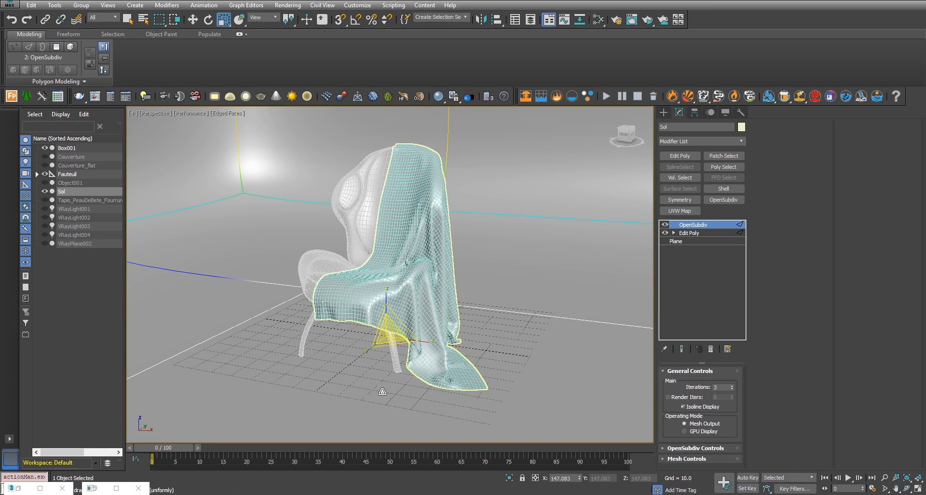
key("shift+q")
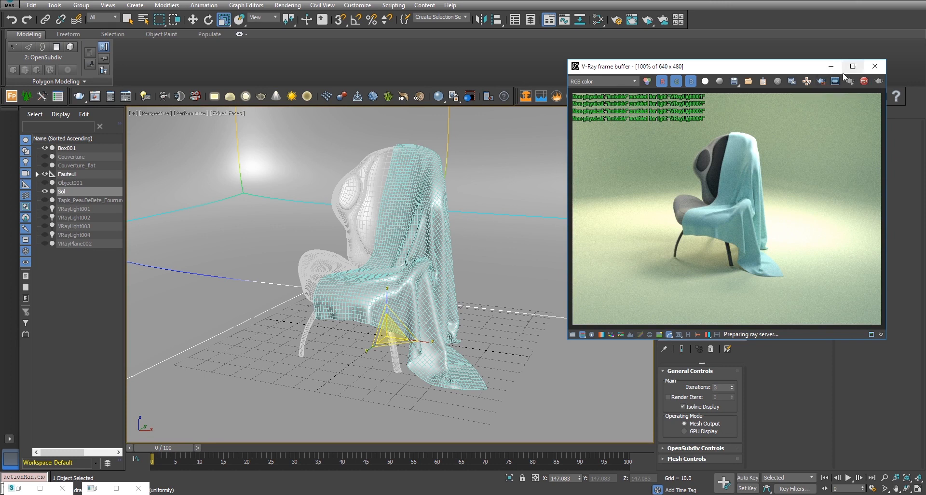
left_click(830, 66)
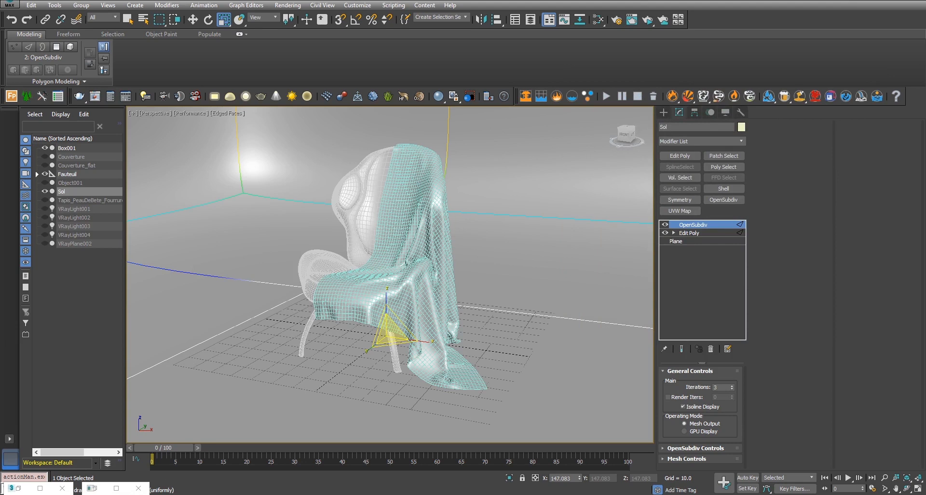
Create a new VRayMtl in the material editor and name it Overide.
key("m")
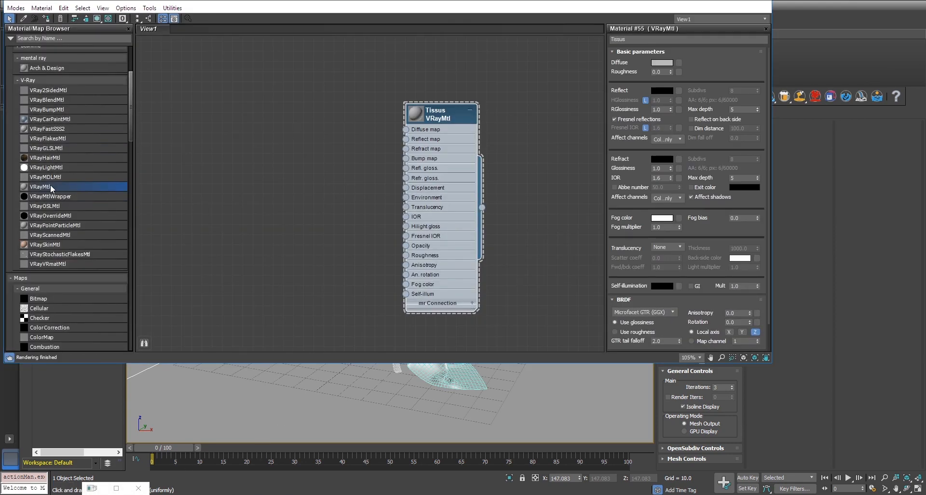
left_click_drag(262, 100, 262, 99)
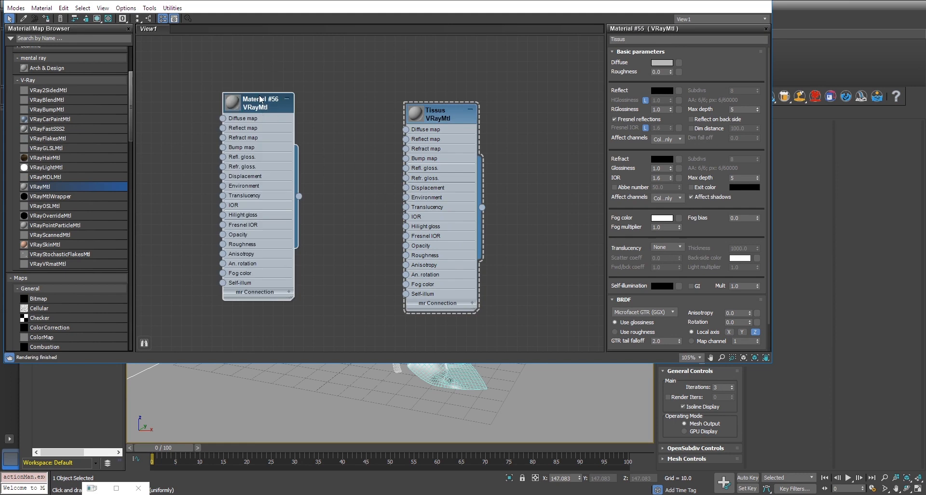
double_click(246, 99)
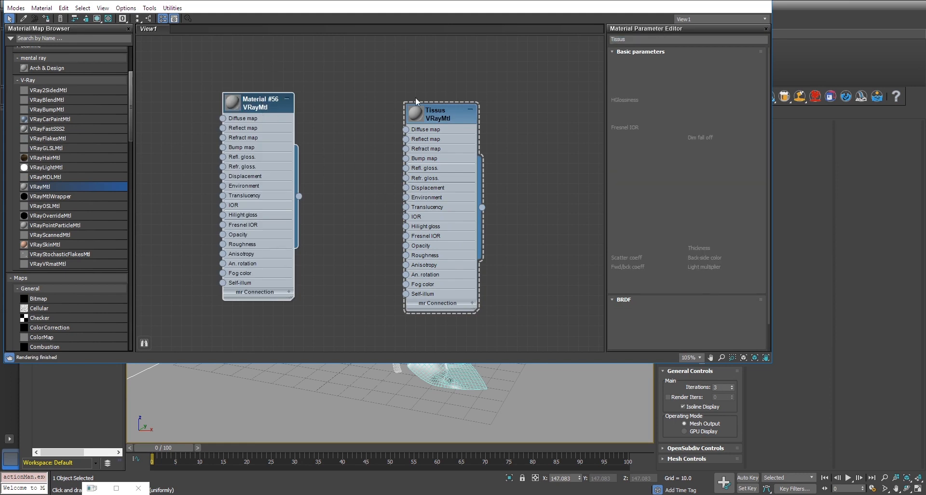
left_click(651, 41)
type("Overide")
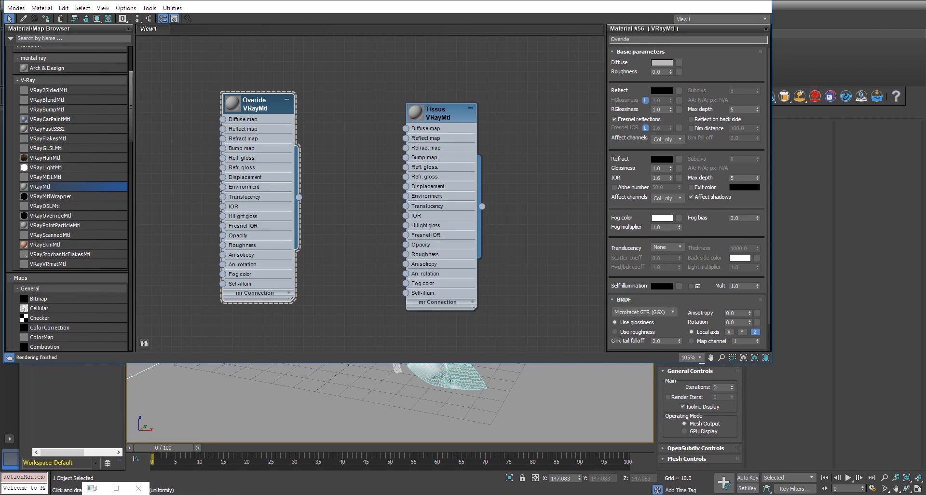
key("Return")
Set the Overide material's reflection colour to white (255) and its reflection glossiness to 0.3.
left_click(665, 91)
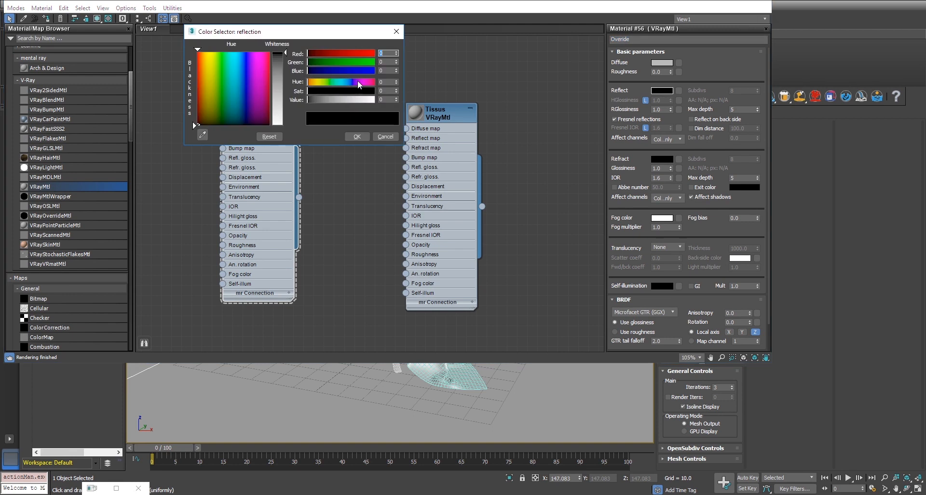
left_click_drag(275, 78, 277, 125)
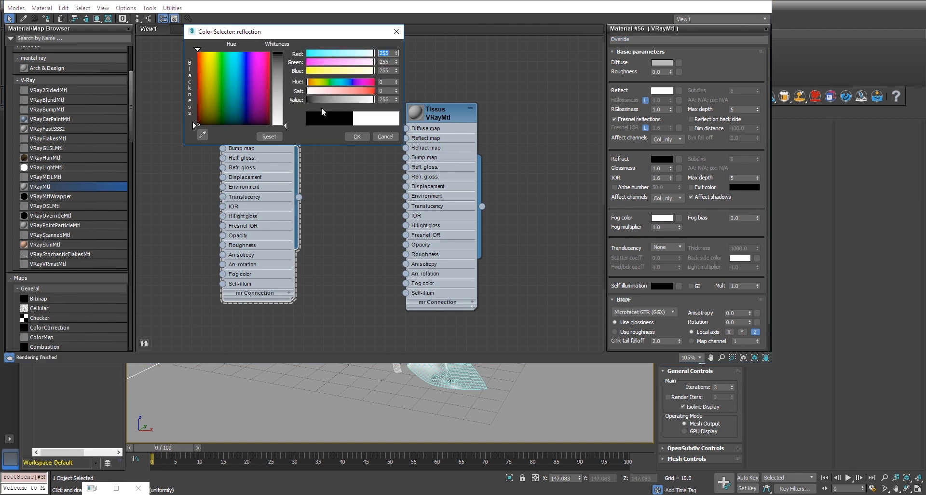
left_click(357, 137)
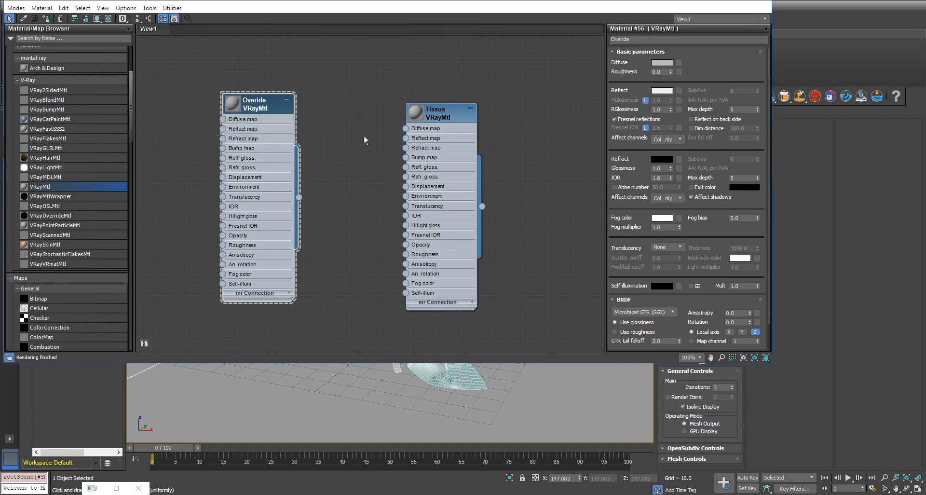
double_click(667, 110)
type("0.3")
key("Return")
Assign the Overide material to Sol and start a new V-Ray RT render.
left_click_drag(407, 4, 749, 251)
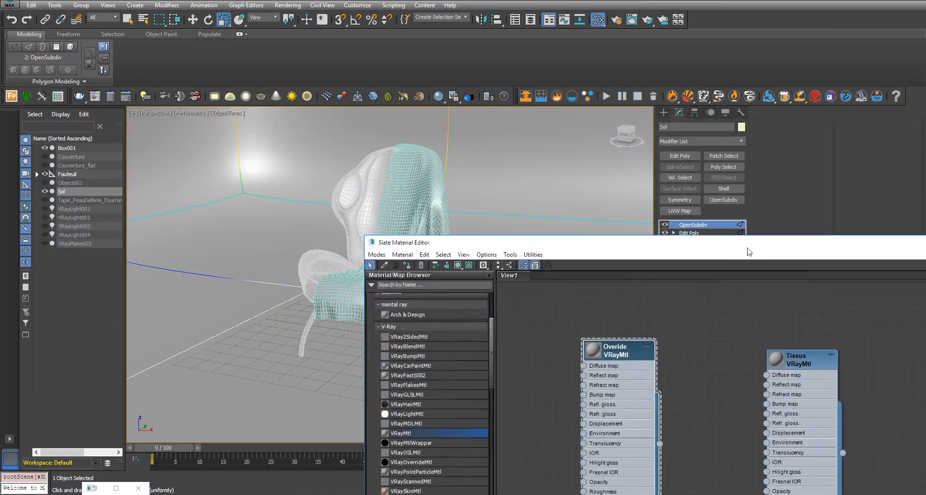
right_click(622, 352)
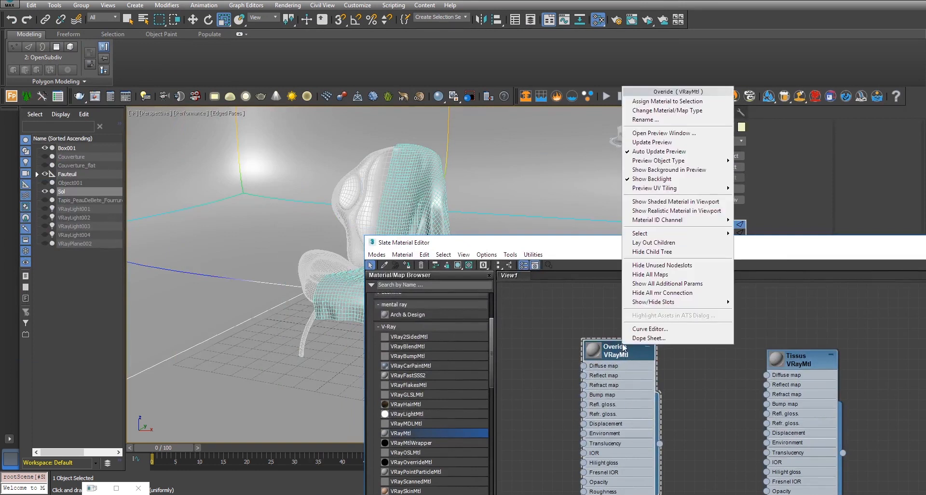
left_click(684, 101)
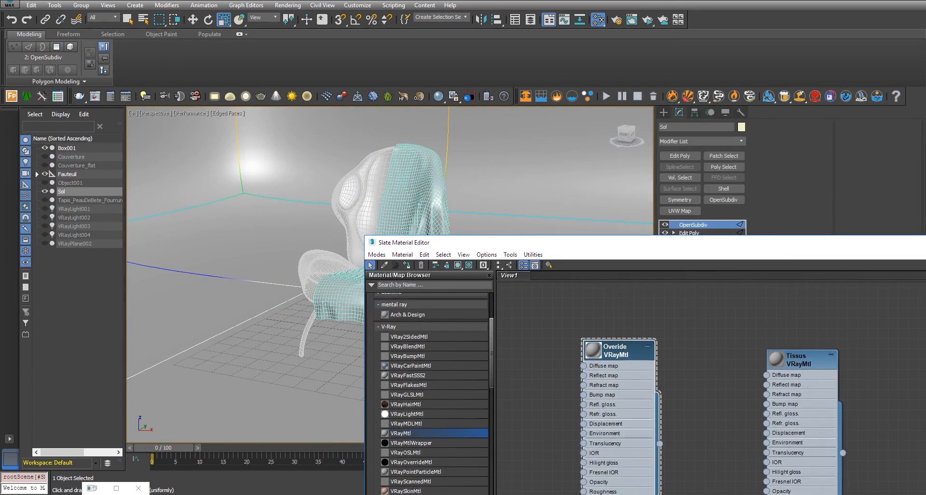
key("shift+q")
left_click_drag(771, 71, 549, 78)
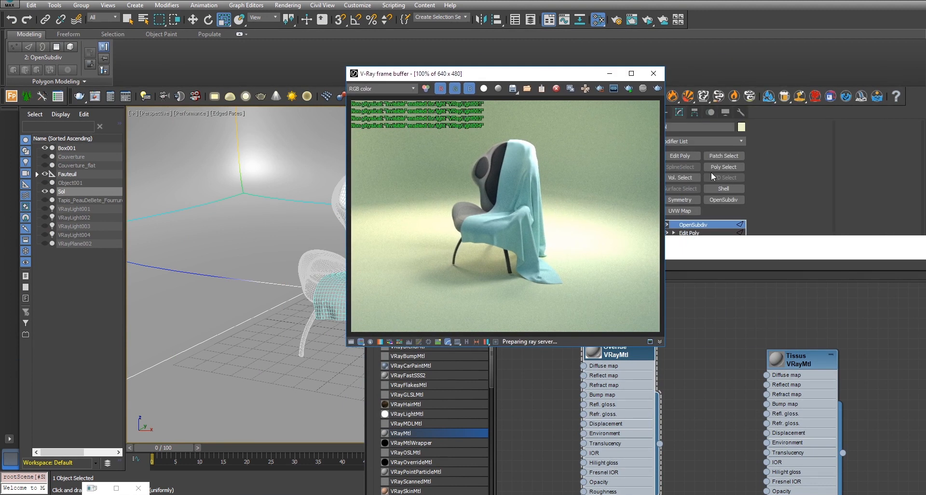
left_click_drag(525, 75, 367, 98)
Set the V-Ray RT engine type to CUDA in the render setup and minimize the dialog.
left_click(616, 20)
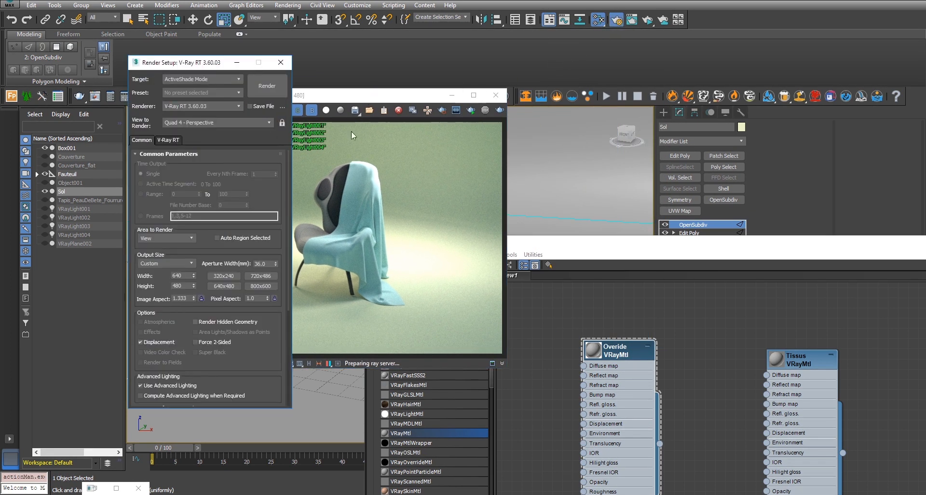
left_click(169, 140)
left_click(196, 166)
left_click(193, 189)
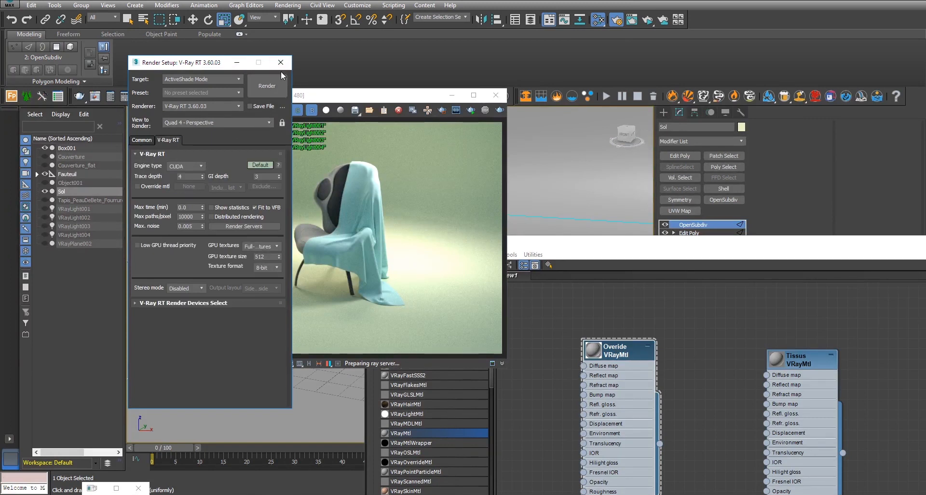
left_click(237, 63)
Bring the V-Ray frame buffer into full view, examine the chair render and minimize the buffer.
left_click_drag(674, 244, 574, 77)
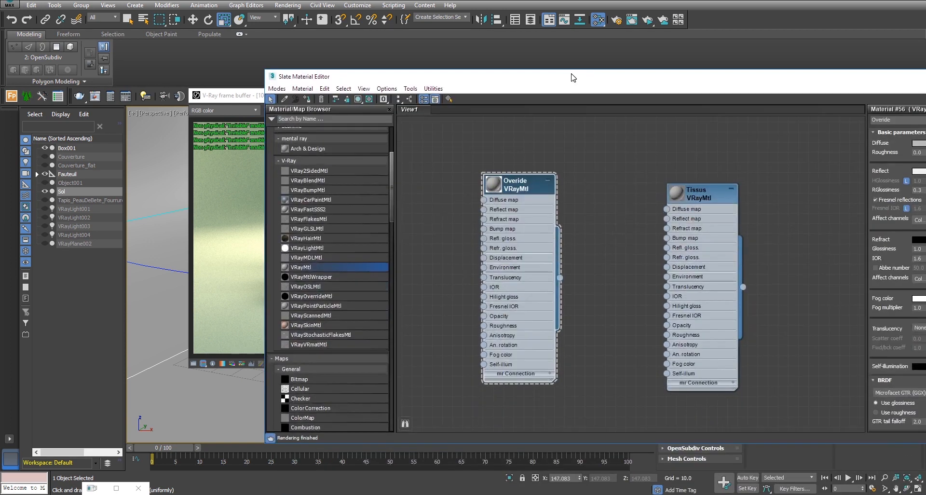
left_click_drag(236, 98, 184, 88)
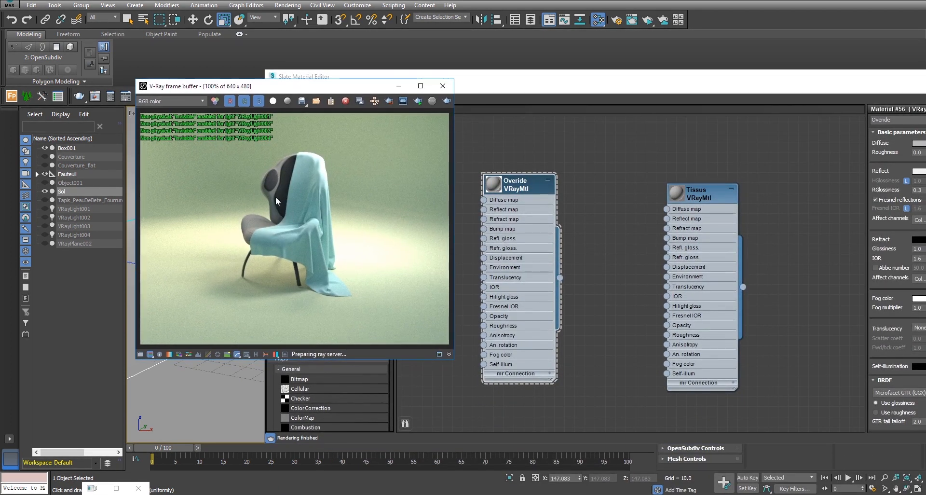
left_click(398, 87)
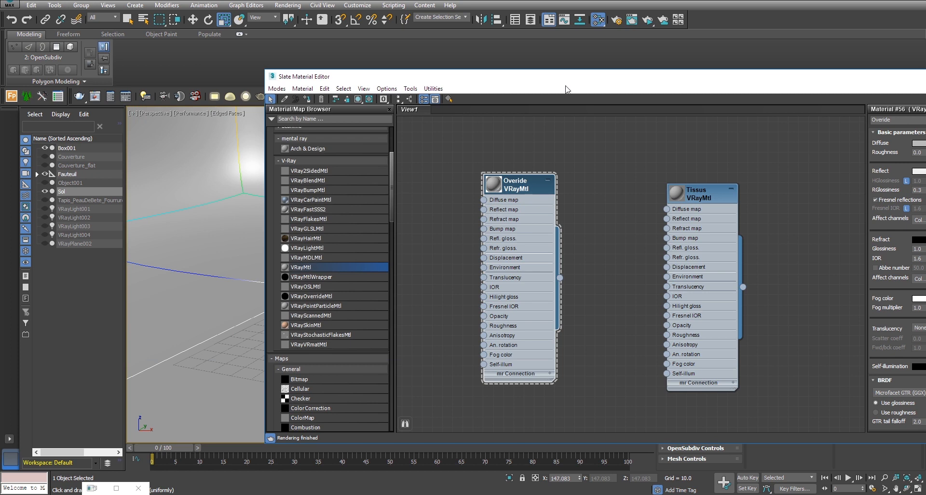
Select all chair parts under Fauteuil, from Assise to Support, and assign the Overide material to them.
left_click_drag(516, 81, 723, 179)
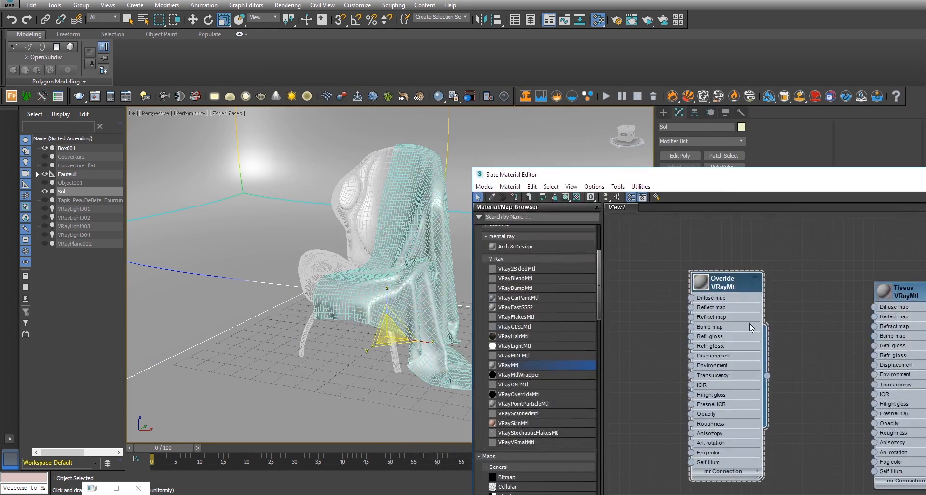
left_click(37, 174)
left_click(74, 183)
left_click(77, 243, "shift")
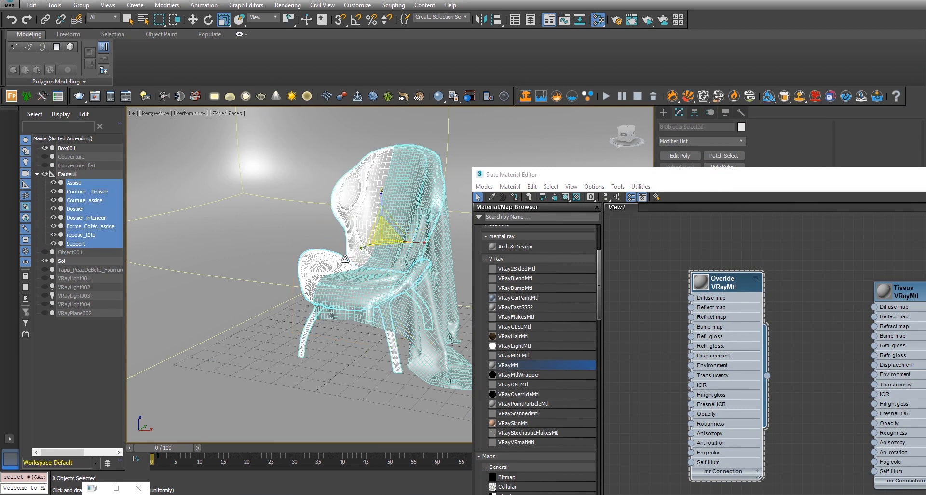
right_click(726, 282)
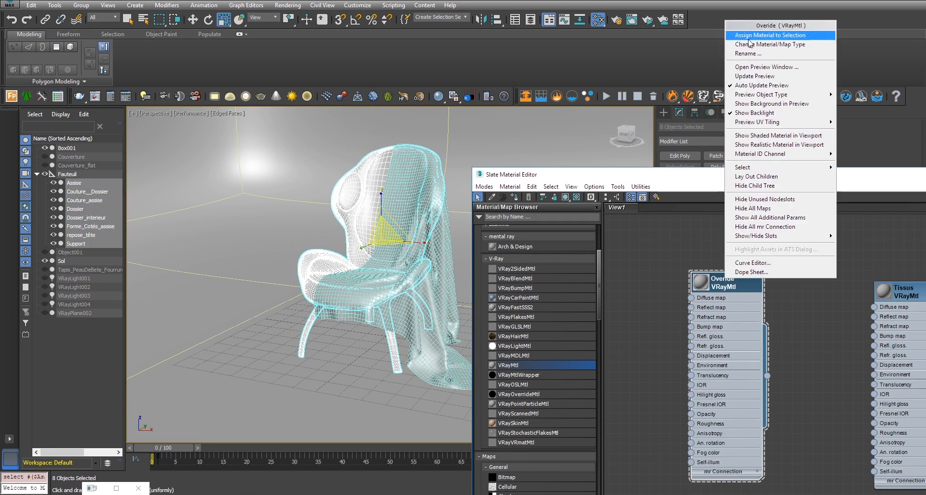
left_click(772, 34)
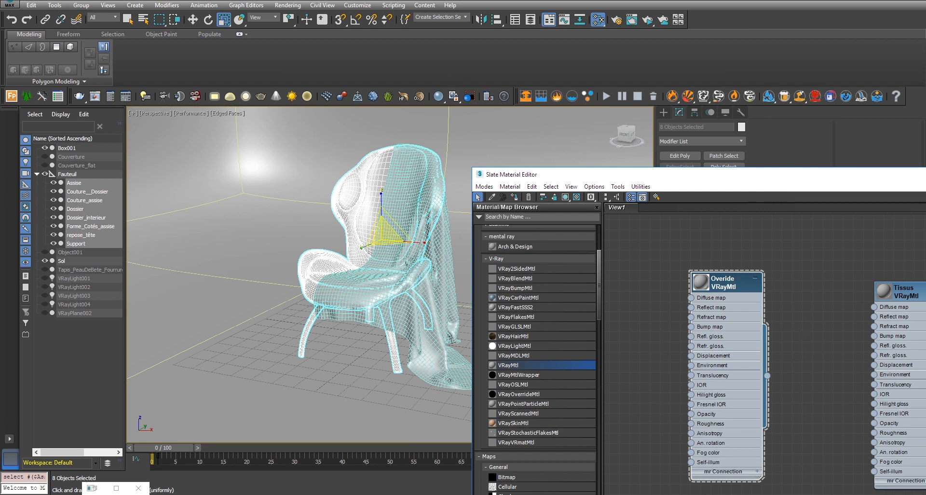
Render the chair and backdrop with the Overide material, placing the frame buffer beside the material editor.
key("shift+q")
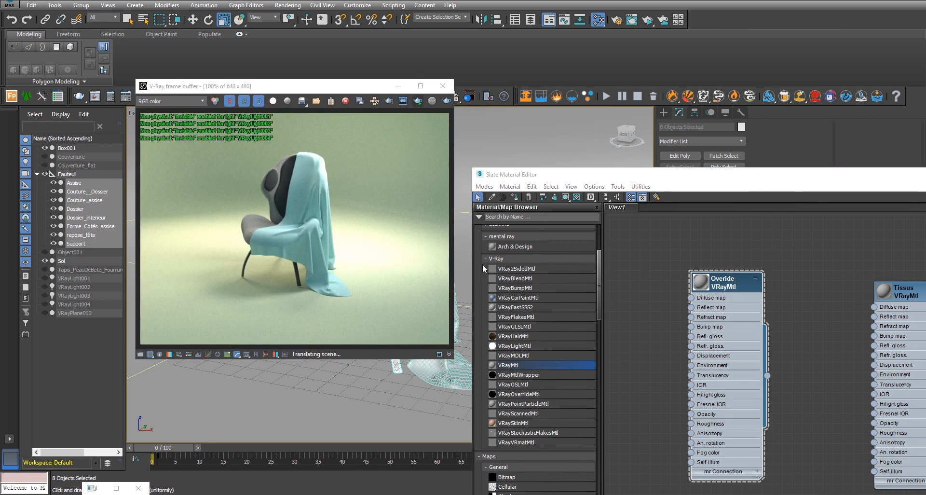
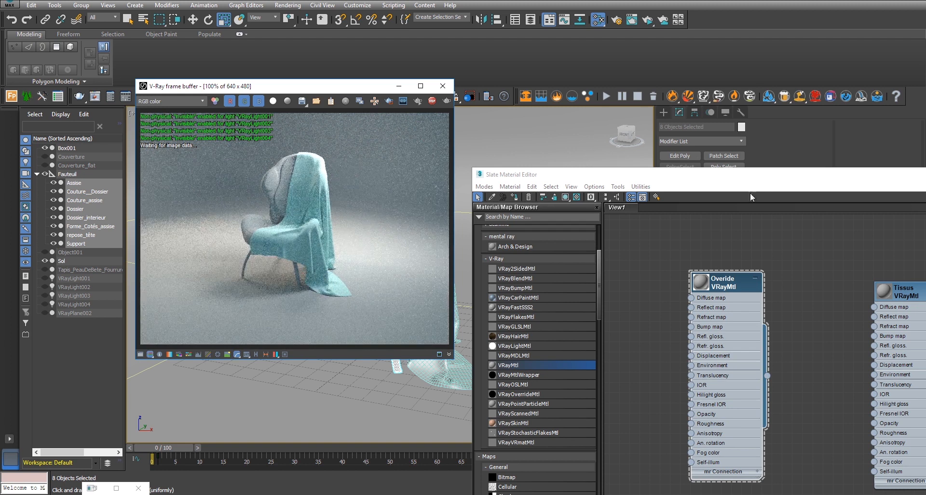
left_click_drag(749, 182, 683, 51)
left_click_drag(309, 89, 282, 98)
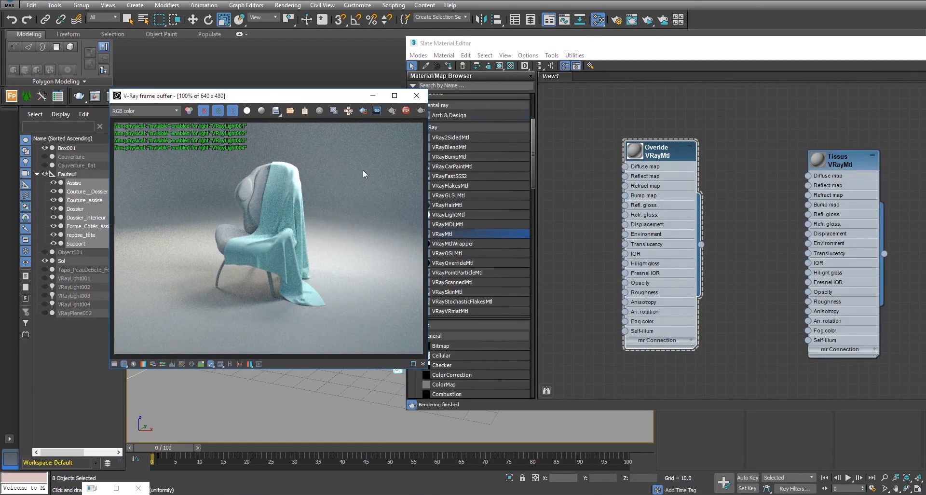
Delete the Overide material node from the material editor view and minimize the V-Ray frame buffer.
left_click_drag(283, 98, 627, 103)
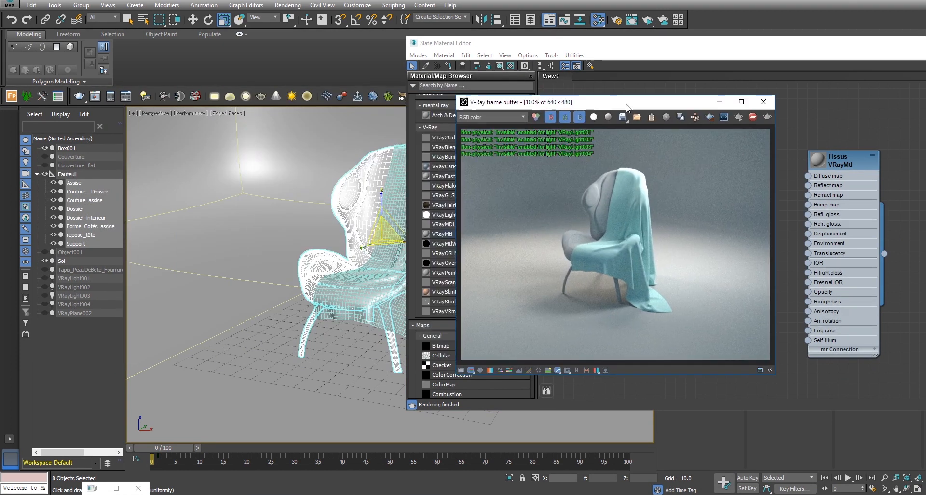
left_click_drag(758, 46, 429, 53)
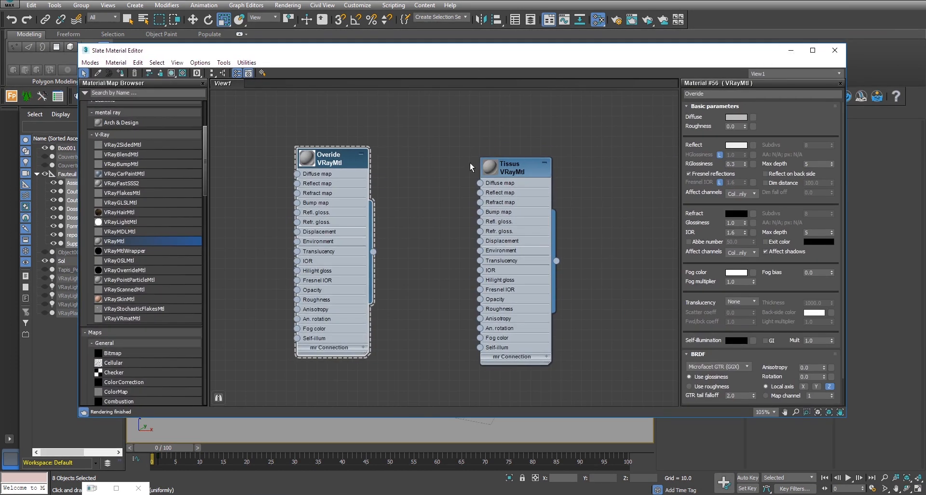
key("Delete")
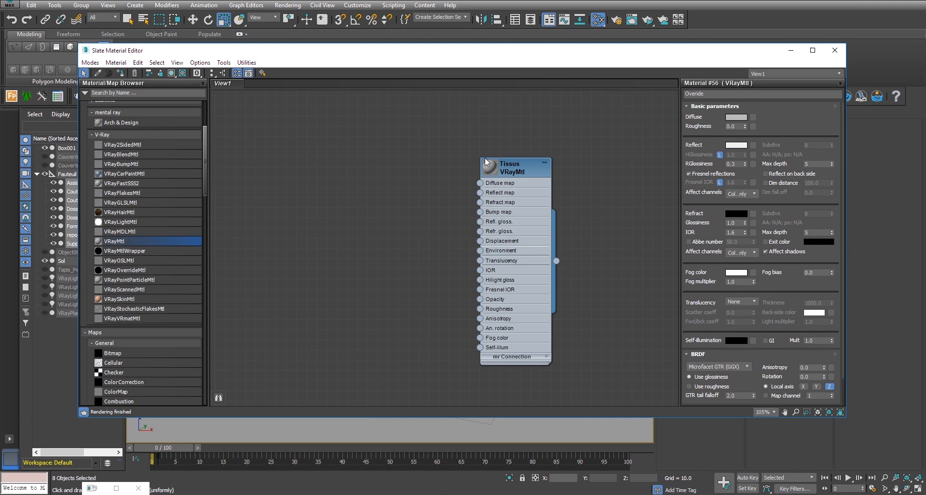
left_click(369, 493)
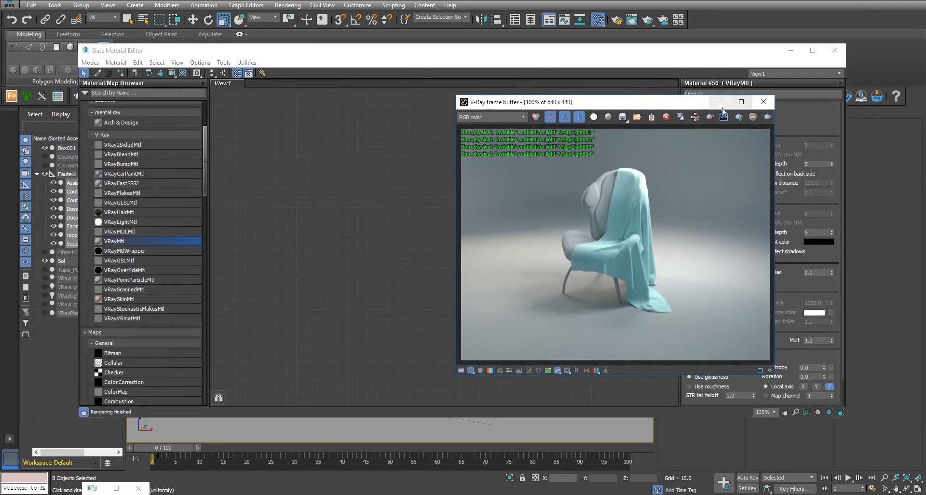
left_click(719, 102)
Create a Bitmap map node beside the Tissus material and browse to the Texture folder inside Maya asset on drive D.
scroll(493, 218, "down", 2)
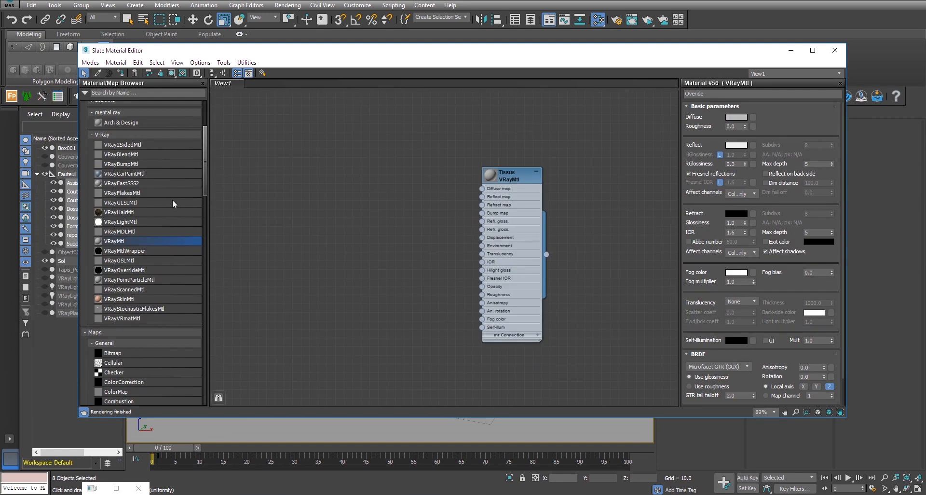
right_click(334, 155)
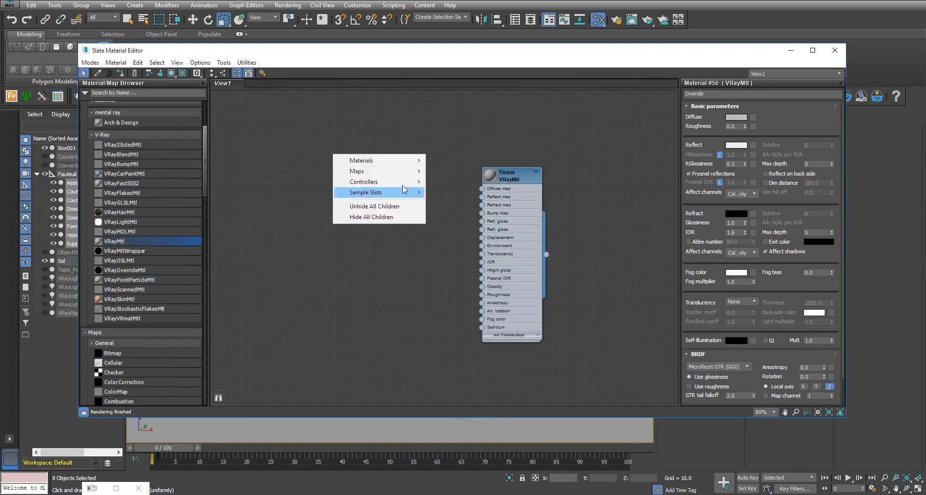
mouse_move(386, 160)
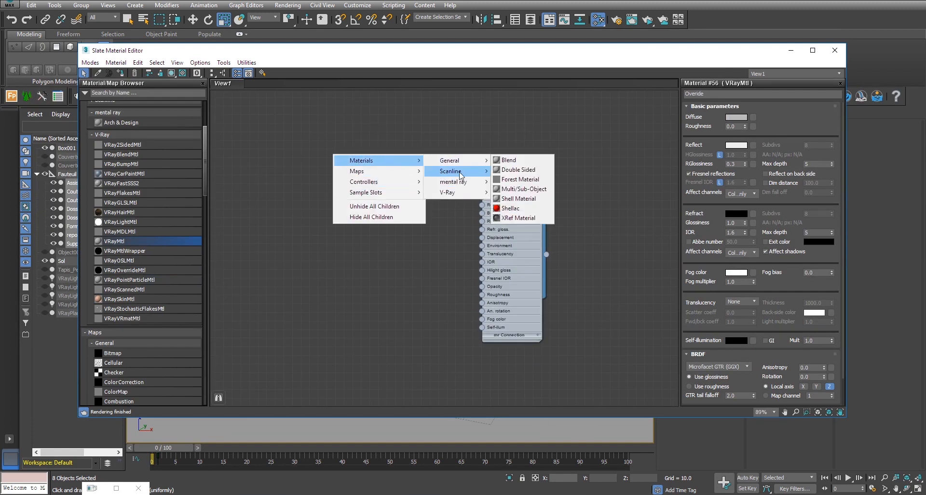
mouse_move(437, 173)
left_click(532, 166)
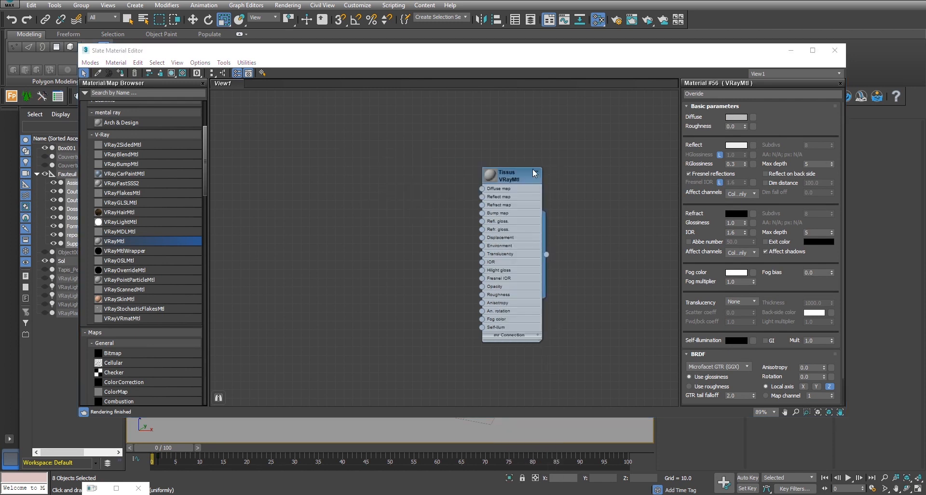
left_click(621, 71)
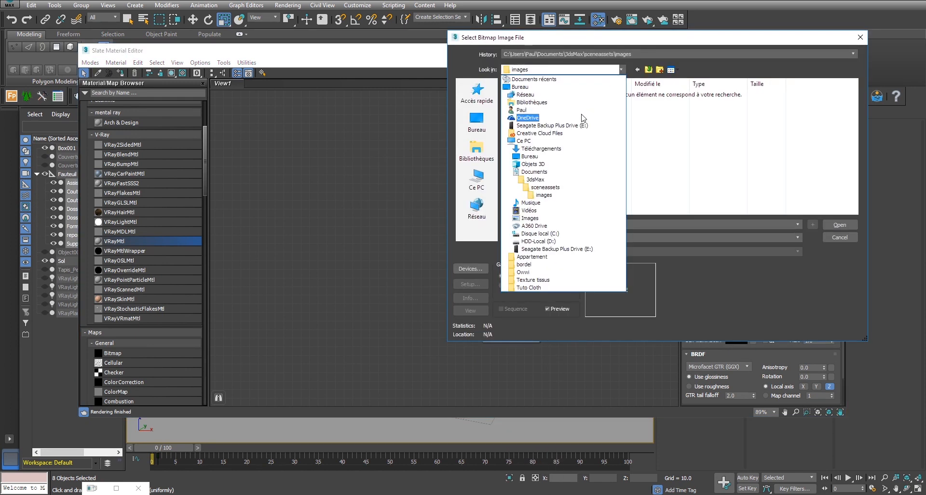
left_click(535, 242)
scroll(557, 192, "down", 5)
scroll(557, 191, "down", 1)
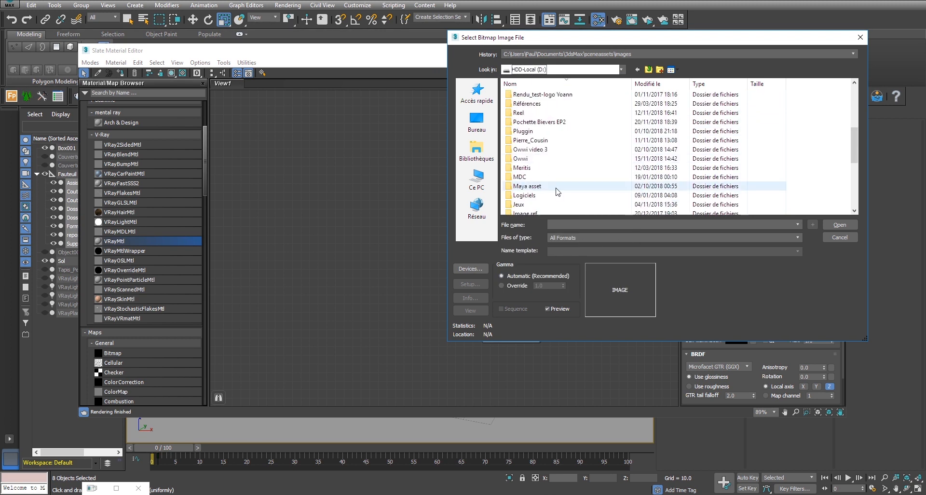
double_click(539, 189)
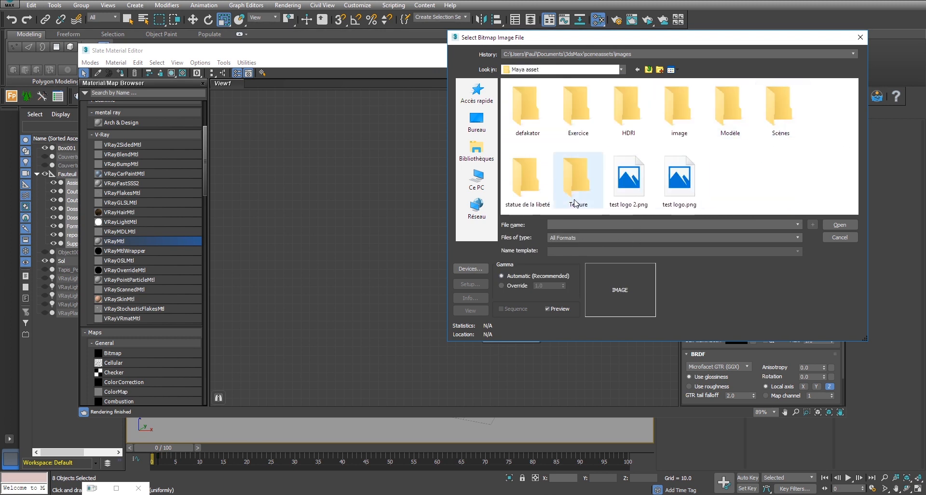
double_click(568, 187)
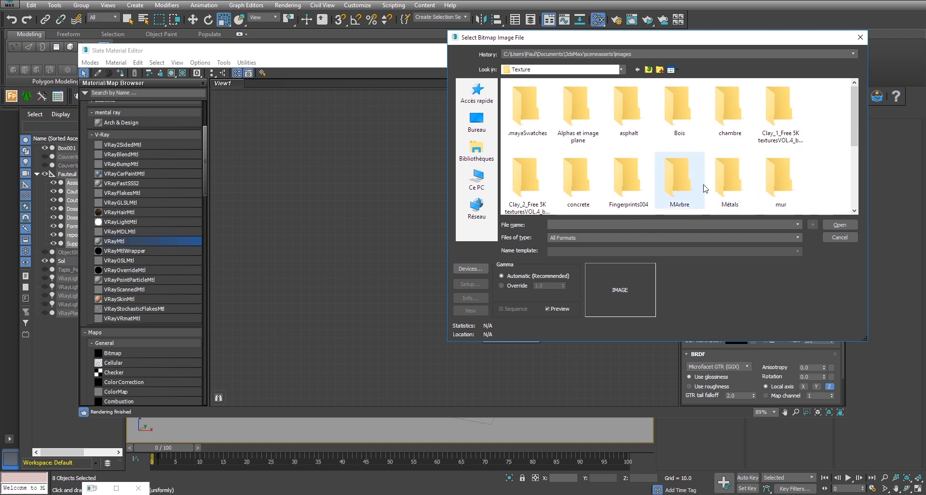
Load Maille NB HD diffuse.png from the Tissus, maille, Maille hd folder into the new Bitmap node.
scroll(753, 175, "down", 3)
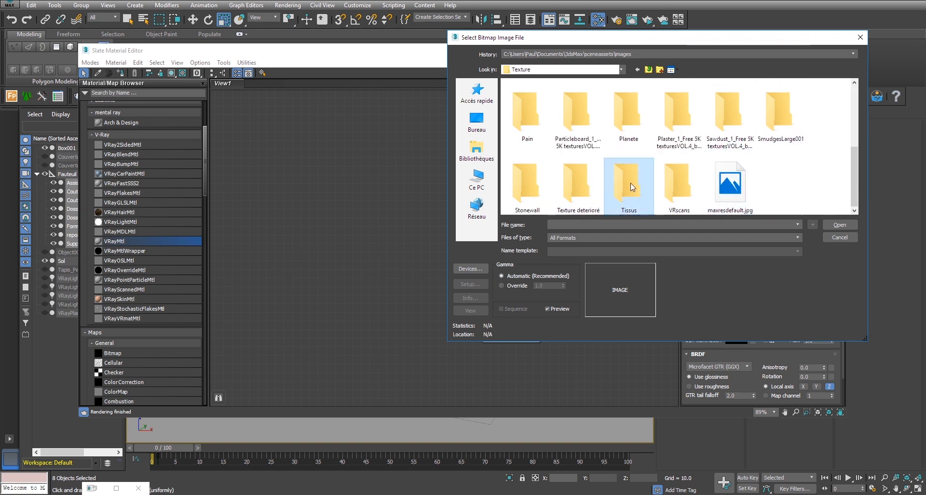
double_click(630, 185)
double_click(628, 109)
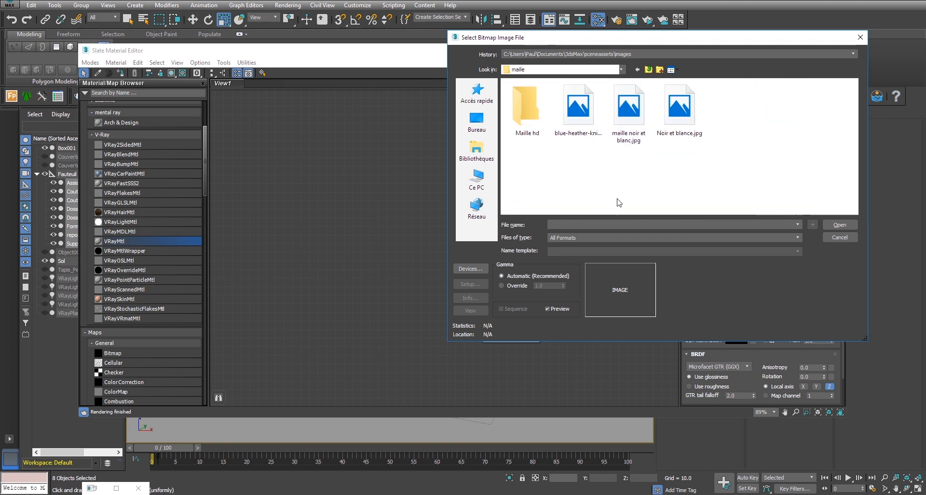
double_click(538, 121)
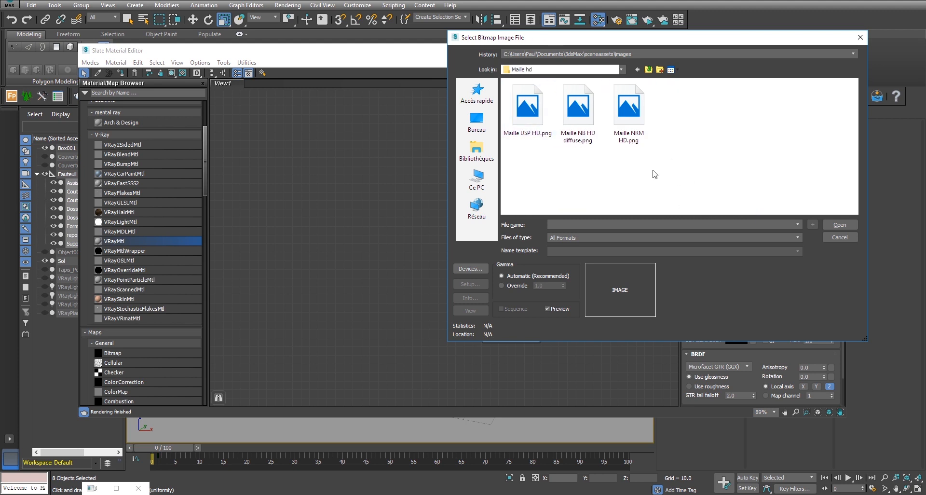
left_click(578, 112)
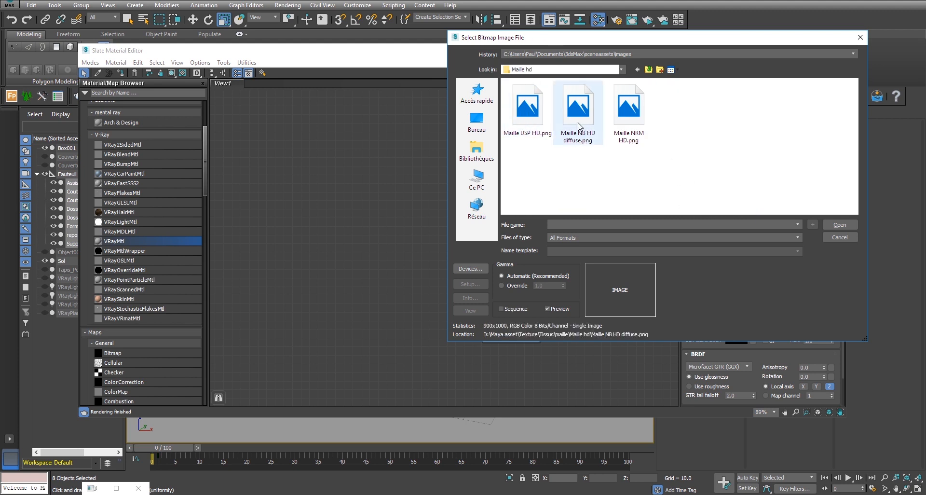
left_click(845, 223)
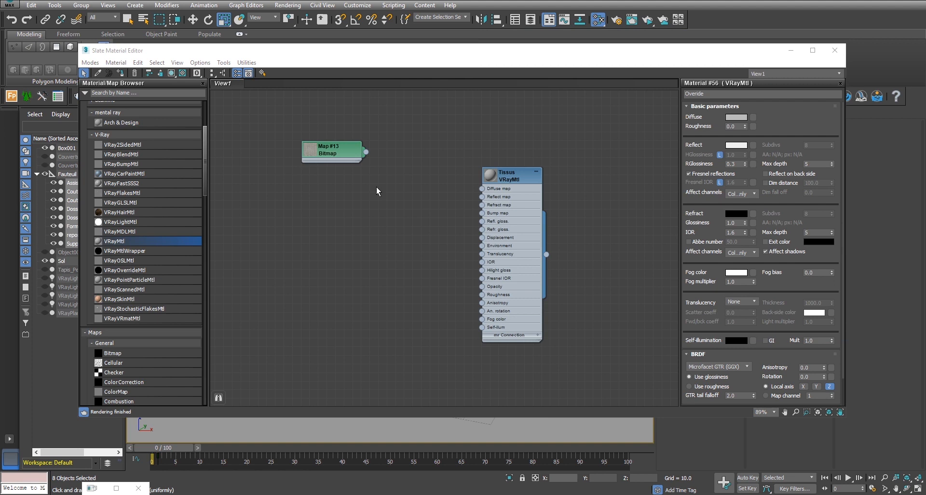
Move the knit Bitmap node away from the Tissus material and enlarge its preview.
left_click_drag(338, 152, 270, 162)
scroll(245, 165, "up", 2)
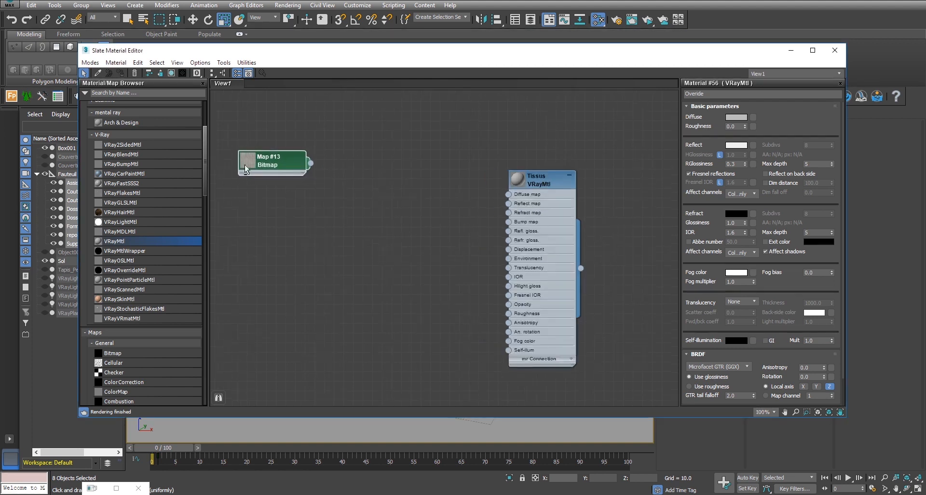
double_click(246, 165)
scroll(253, 220, "up", 3)
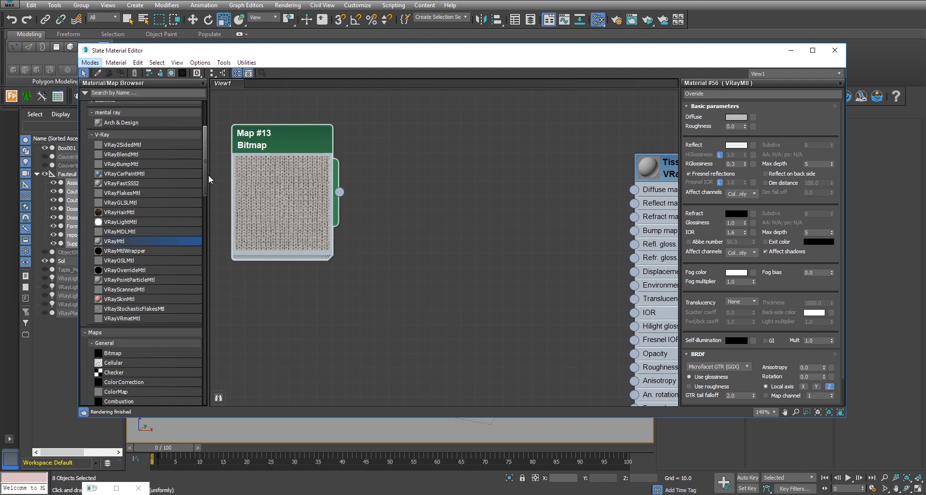
Find ColorCorrection with the search "Color", add it beside the knit bitmap and connect the bitmap to its Map input.
left_click_drag(207, 173, 202, 118)
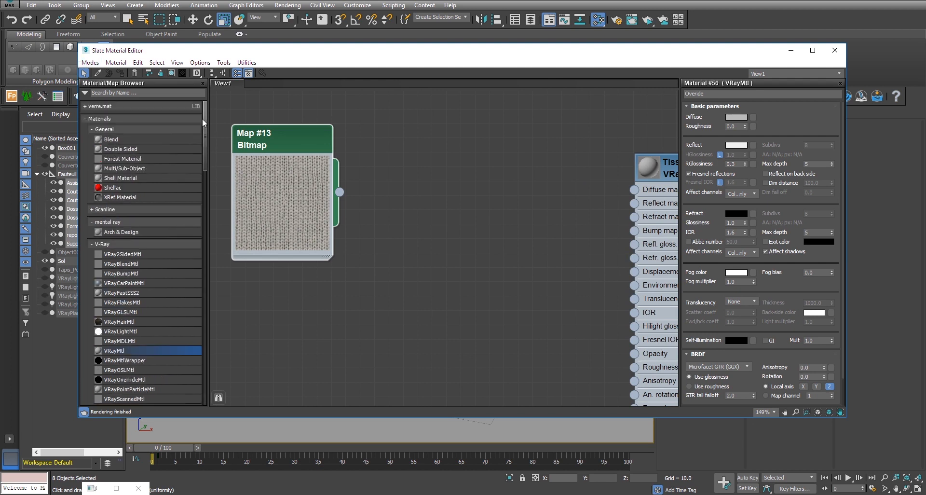
left_click(136, 93)
type("Color")
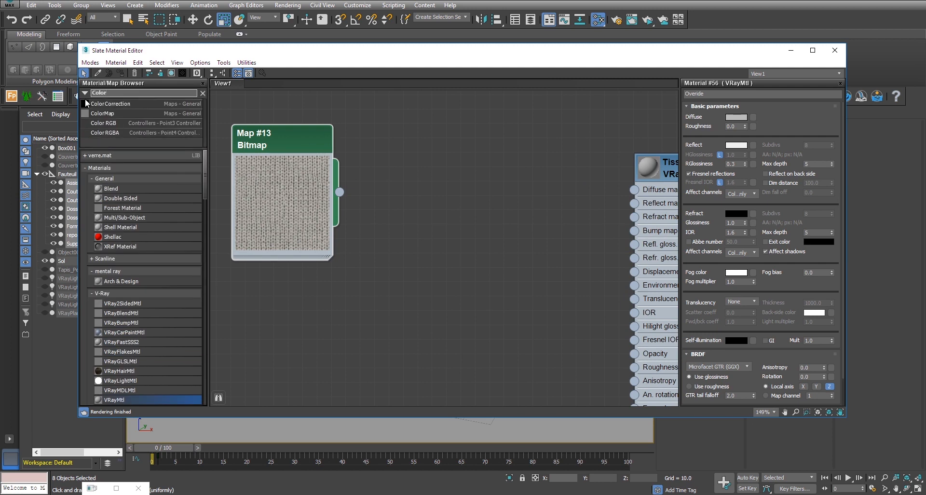
left_click_drag(112, 107, 412, 147)
left_click_drag(339, 192, 361, 161)
left_click_drag(410, 133, 438, 161)
left_click_drag(261, 140, 189, 126)
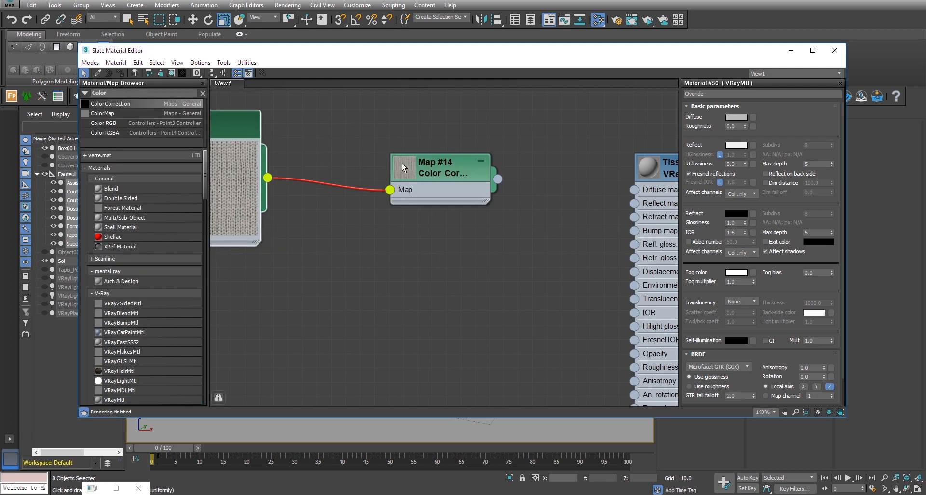
left_click_drag(415, 167, 329, 139)
Enlarge the Color Correction preview and set hue shift about -56.8, saturation -2.99, brightness about -3.65 and contrast about 6.98.
double_click(356, 144)
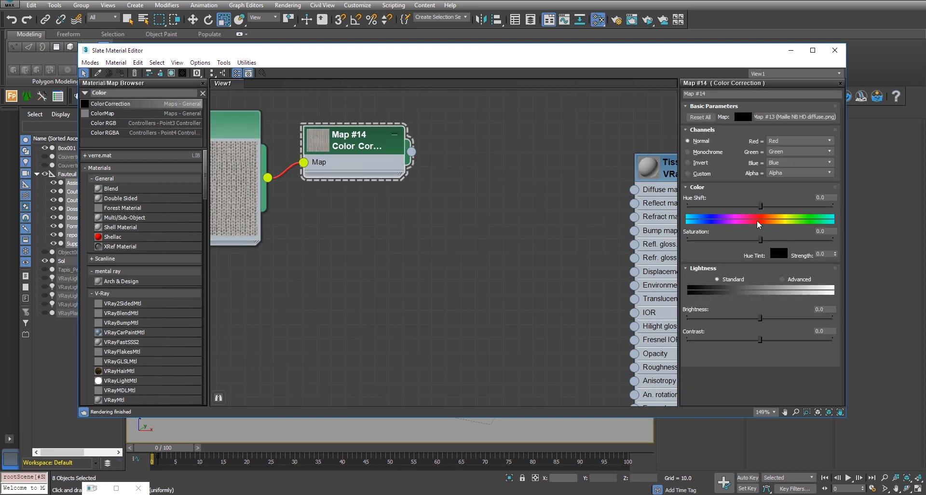
double_click(320, 140)
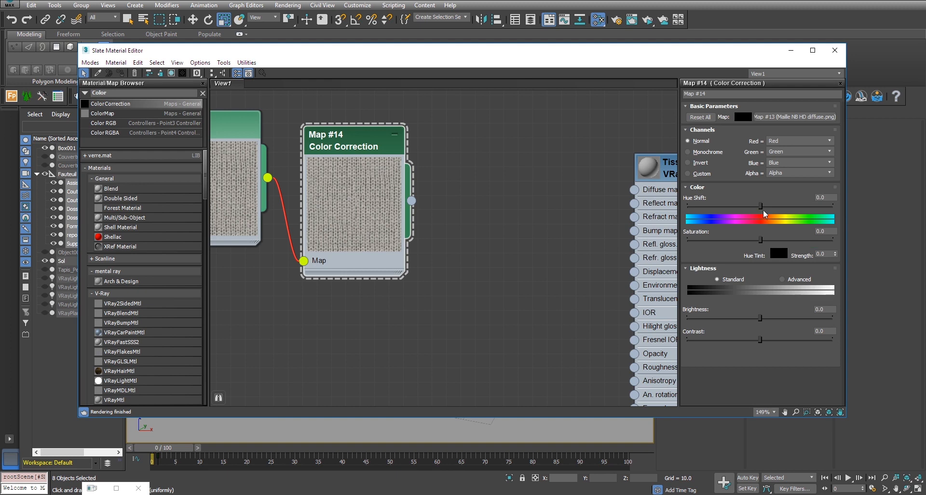
left_click_drag(761, 206, 740, 223)
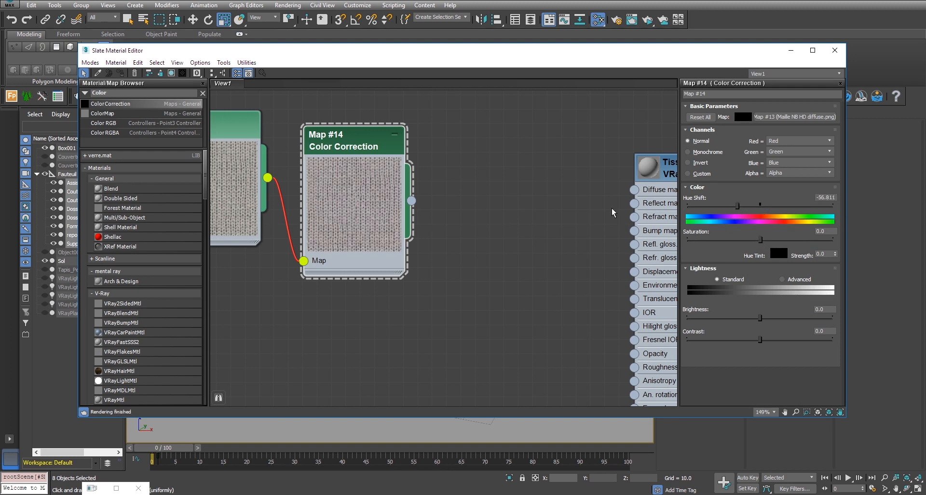
left_click_drag(762, 239, 766, 239)
left_click_drag(761, 318, 765, 341)
left_click_drag(766, 239, 759, 239)
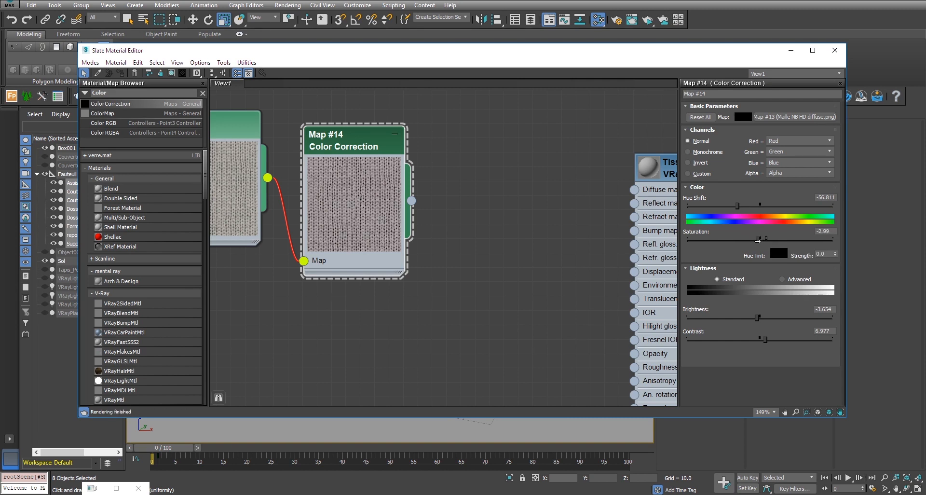
Shift the Color Correction hue to about -154.9 and set its saturation to about 6.3 for a bluish knit.
left_click_drag(737, 206, 703, 206)
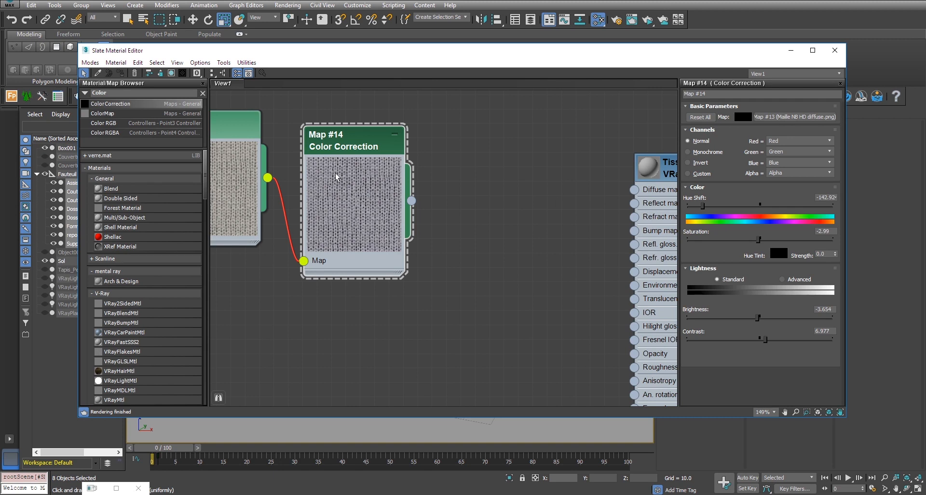
left_click_drag(448, 56, 328, 57)
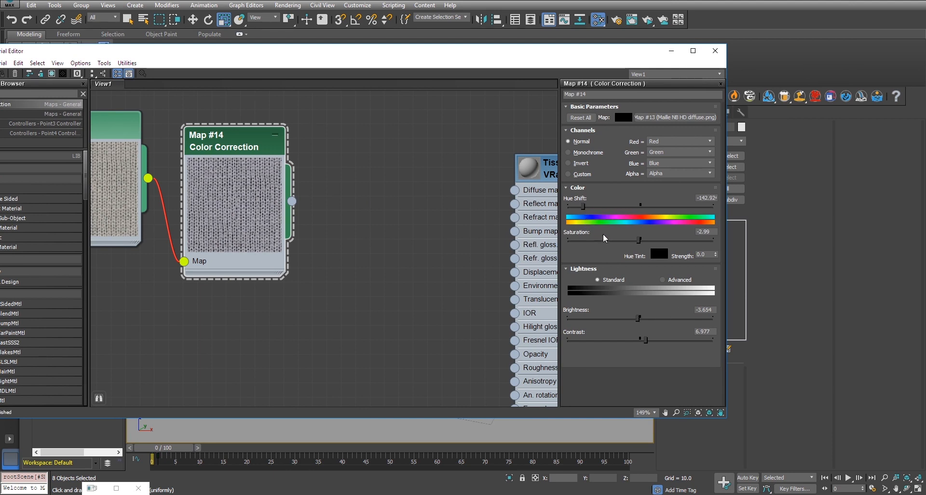
left_click_drag(582, 206, 578, 207)
left_click_drag(640, 242, 646, 240)
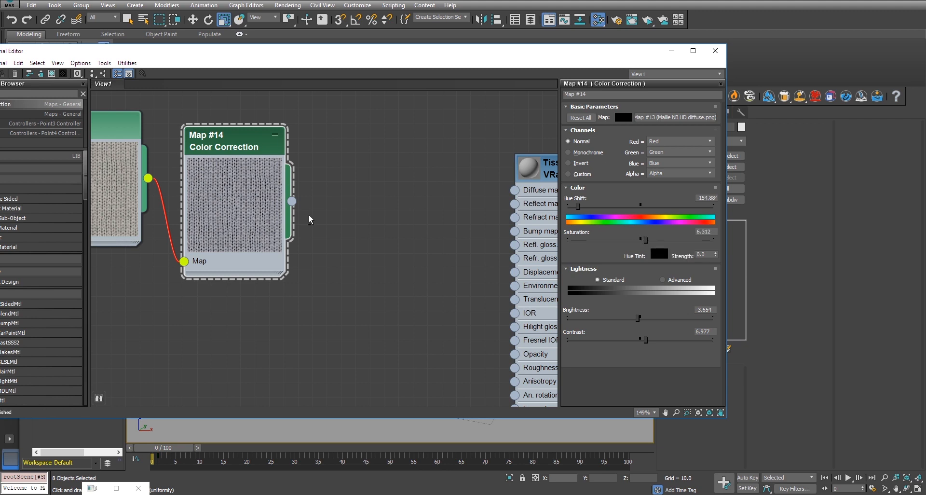
Add two more Color Correction nodes before the Tissus material, moving the knit bitmap and its correction aside to make room.
scroll(330, 227, "down", 5)
left_click_drag(223, 124, 392, 266)
left_click_drag(344, 196, 285, 191)
left_click_drag(124, 54, 261, 51)
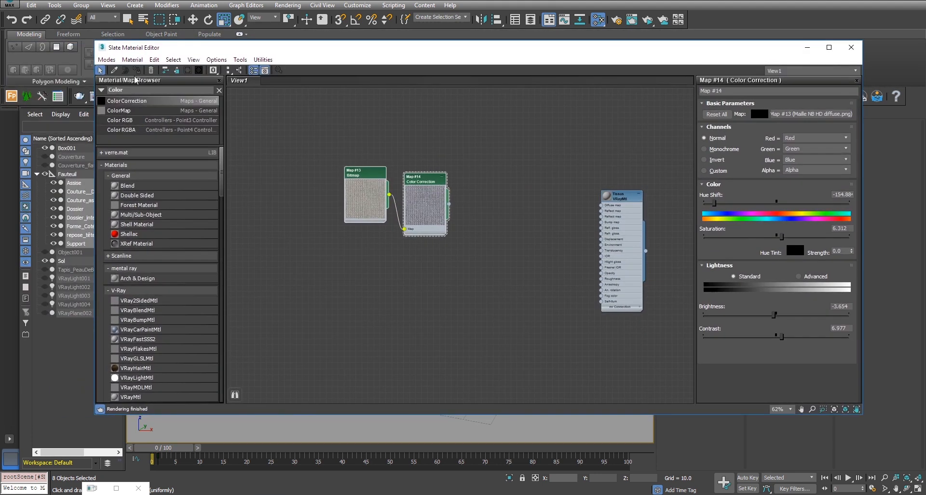
left_click_drag(133, 103, 475, 140)
left_click_drag(468, 246, 480, 225)
left_click_drag(311, 143, 462, 274)
left_click_drag(396, 188, 294, 170)
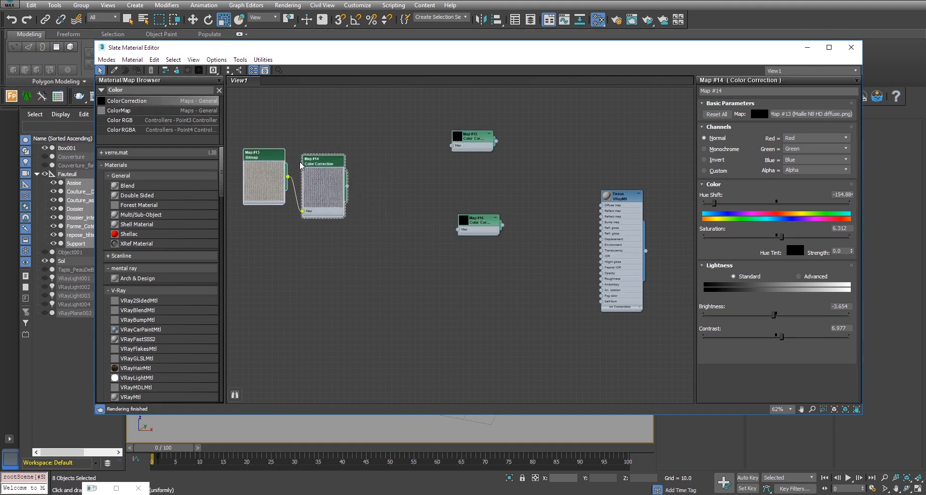
Add a Falloff map before the Tissus material and stack the two new Color Correction nodes between it and the knit correction.
type("Fall")
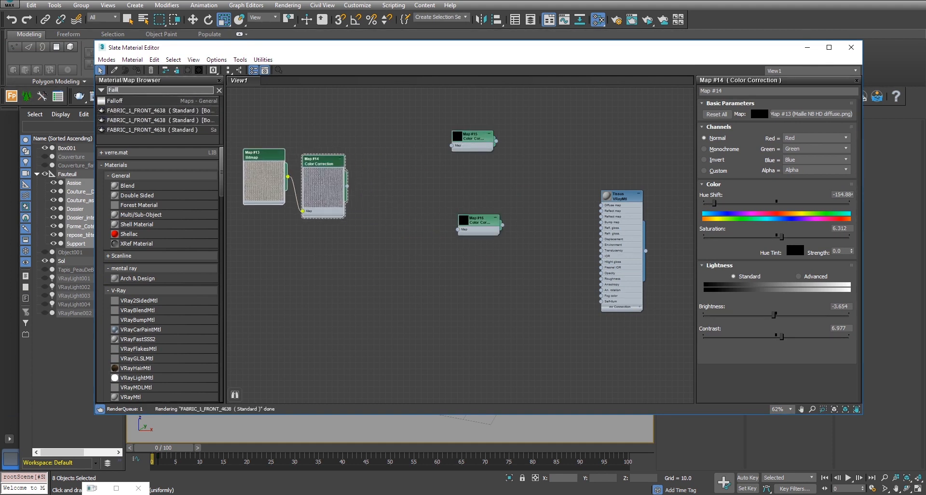
left_click(115, 101)
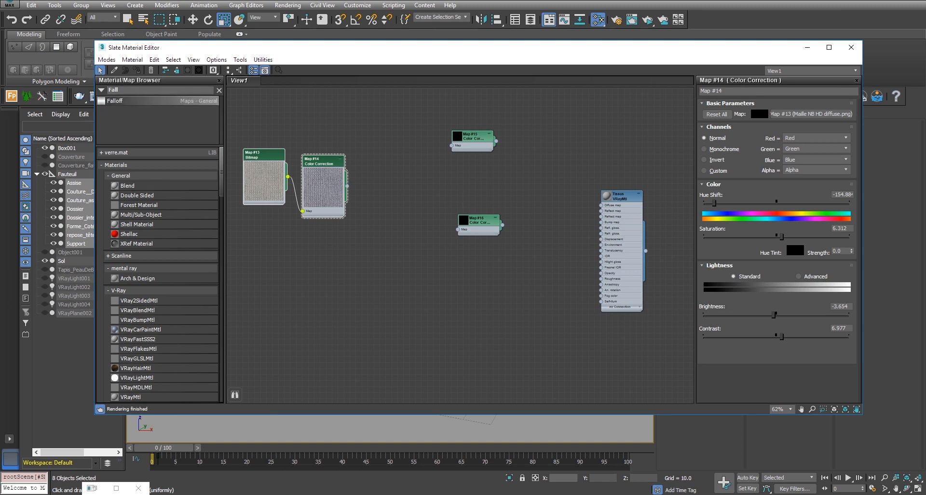
double_click(116, 101)
left_click_drag(429, 114, 409, 201)
left_click_drag(458, 238, 506, 160)
left_click_drag(361, 92, 428, 145)
left_click_drag(401, 126, 407, 183)
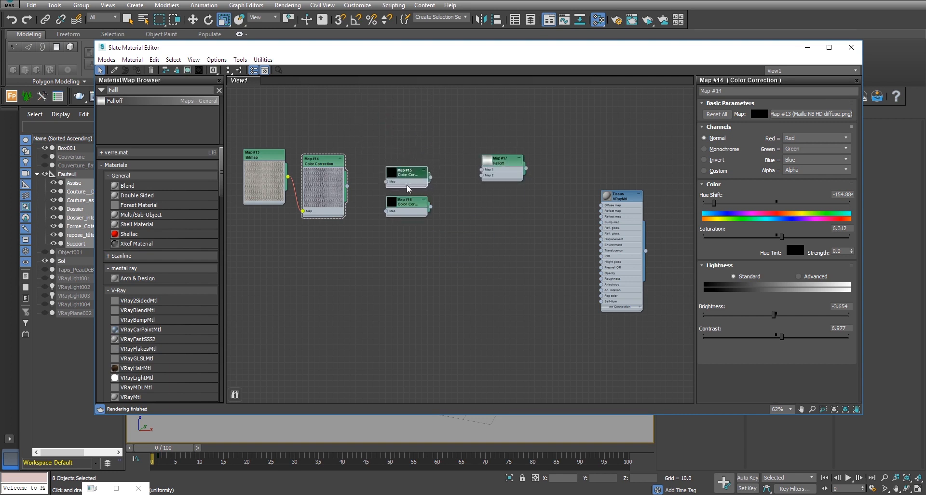
Set the Tissus material's reflection colour to white and its RGlossiness to 0.2.
double_click(630, 208)
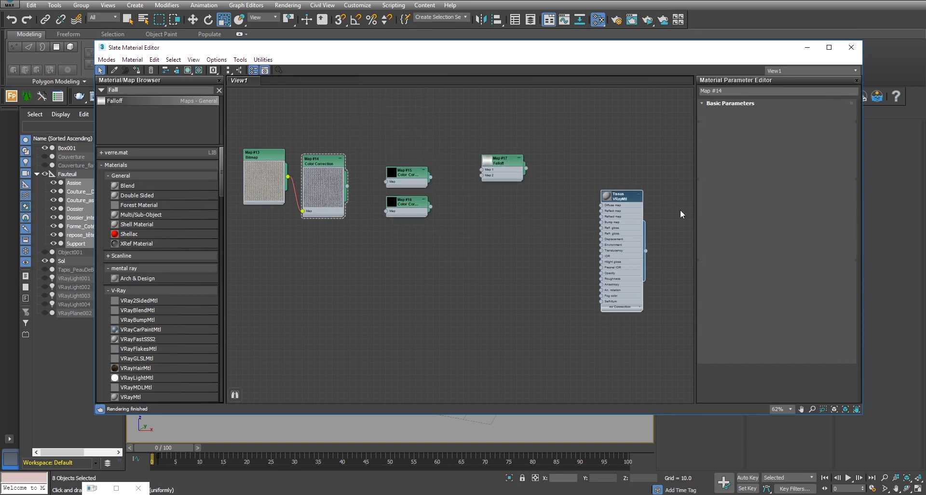
left_click(753, 142)
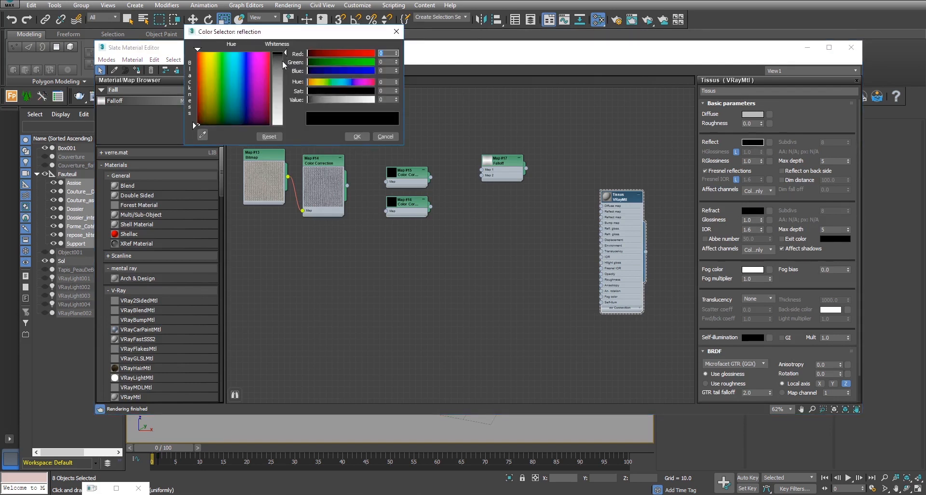
left_click_drag(283, 61, 285, 125)
left_click(356, 136)
double_click(750, 161)
type("0.2")
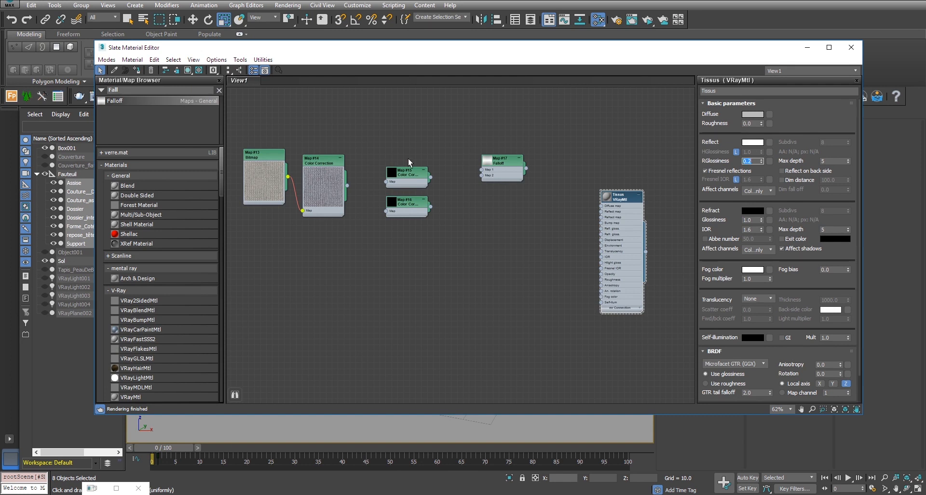
Feed the Map #14 colour correction into Map #15 and Map #16, and set Map #15's advanced lightness RGB gamma to 0.75.
scroll(408, 158, "up", 2)
left_click_drag(331, 192, 380, 186)
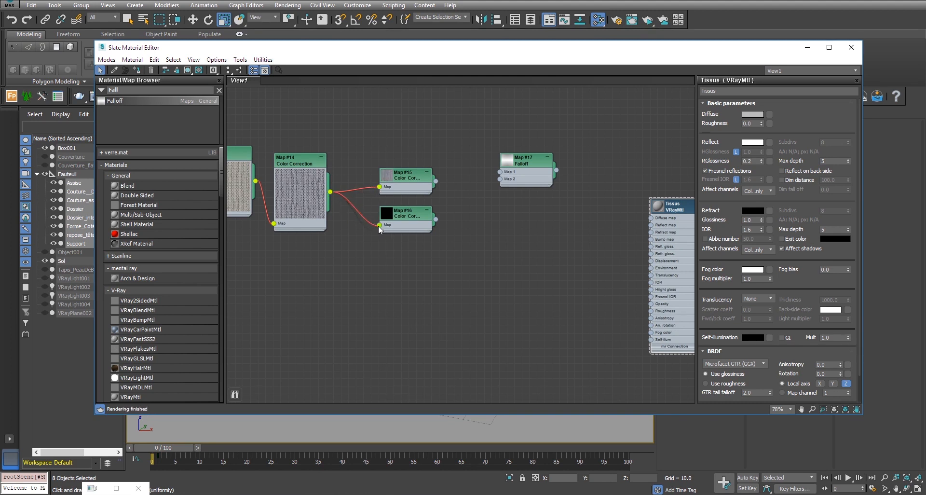
left_click(403, 174)
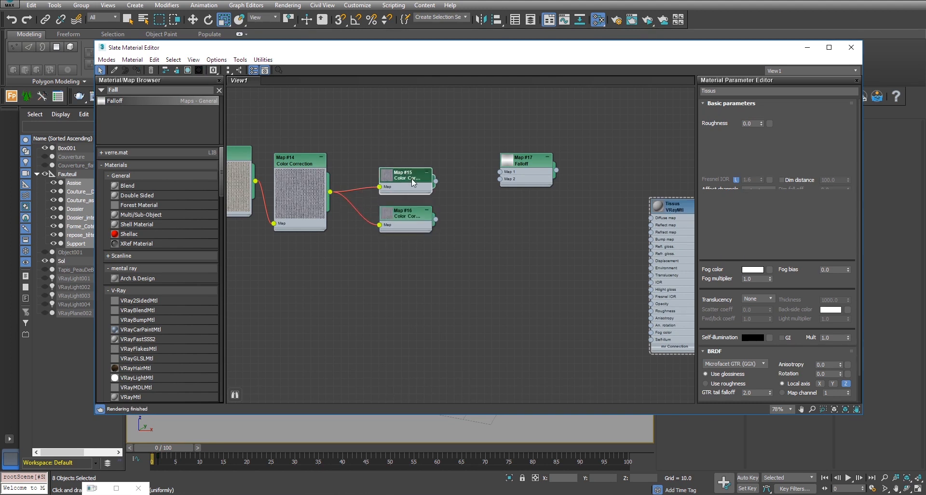
left_click(798, 276)
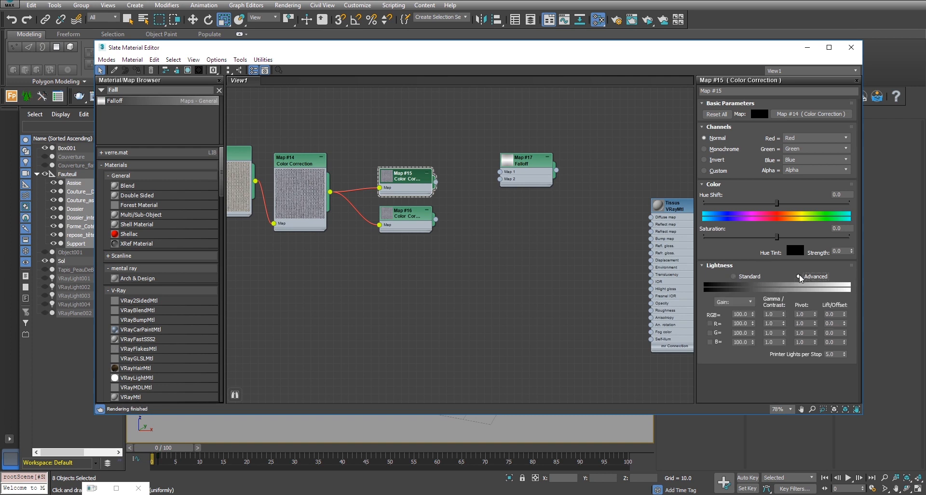
left_click_drag(774, 314, 743, 314)
type("0")
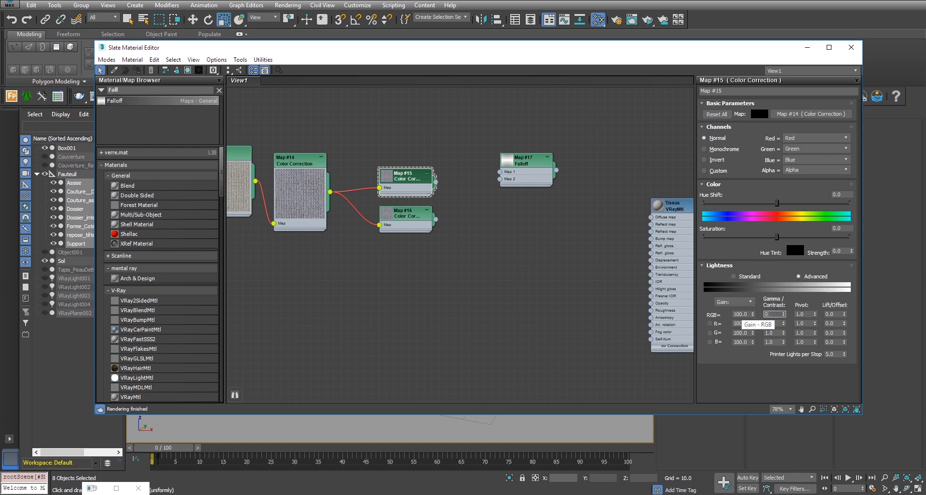
type(".9")
type("75")
key("Return")
Switch the Map #16 colour correction to advanced lightness and set its RGB gamma/contrast to 2.2.
left_click(410, 218)
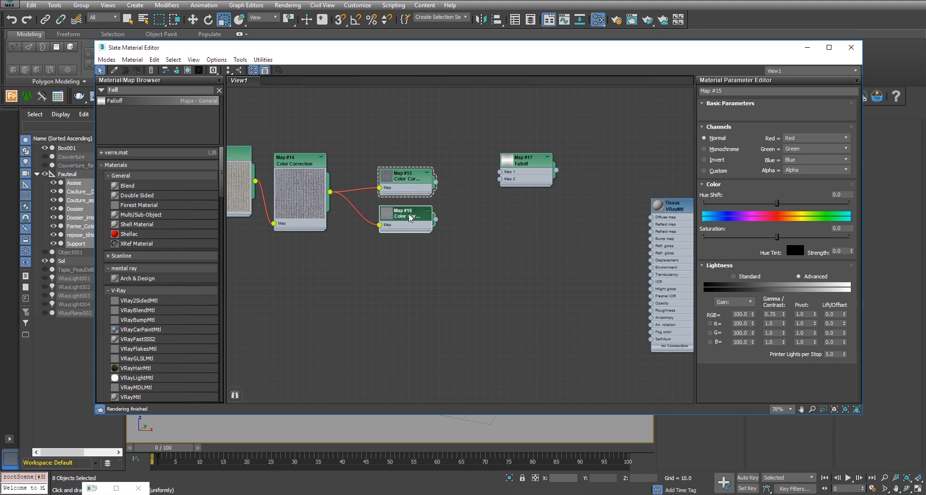
left_click(798, 276)
left_click(773, 313)
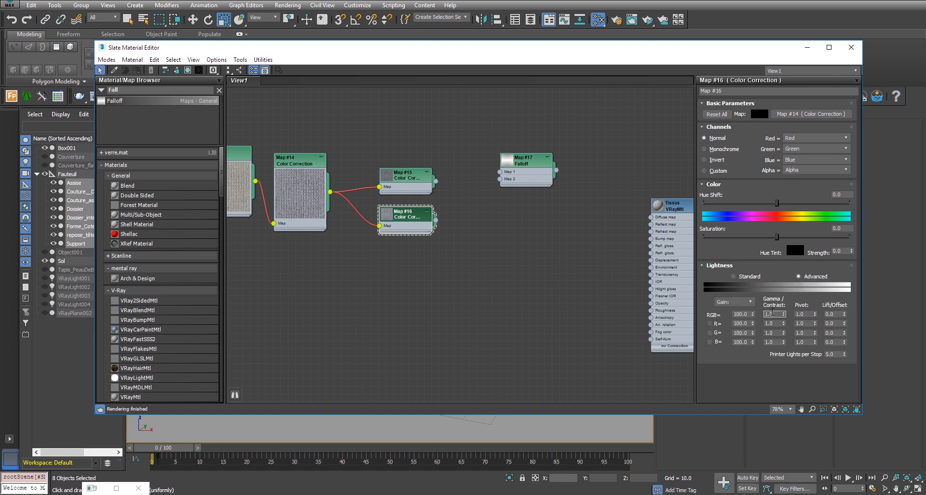
key("Return")
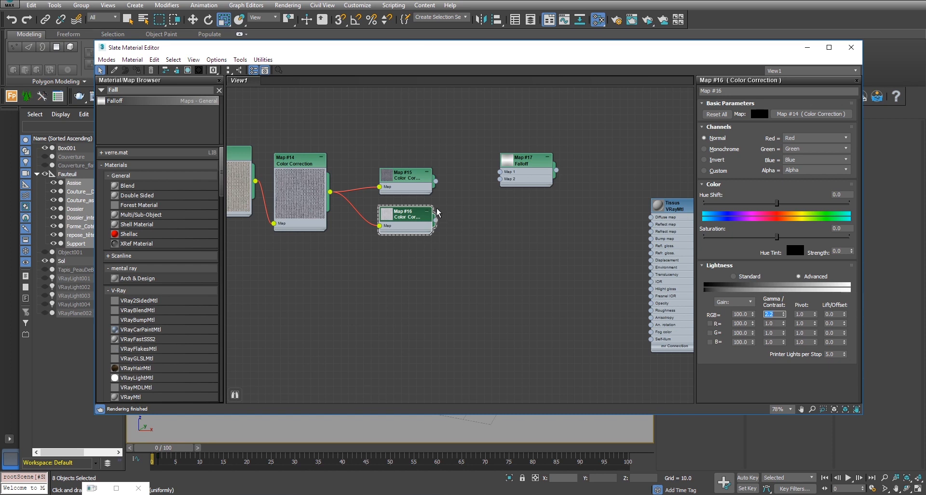
Connect Map #15 and Map #16 to the Falloff's Map 1 and Map 2 inputs, spacing out the two colour correction nodes.
left_click_drag(436, 182, 500, 172)
left_click_drag(435, 220, 500, 179)
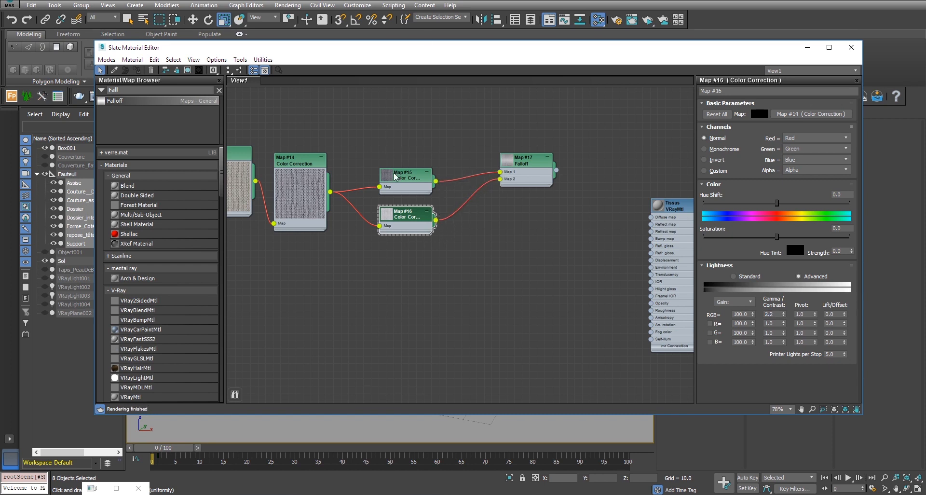
left_click_drag(407, 179, 407, 158)
left_click_drag(410, 215, 417, 199)
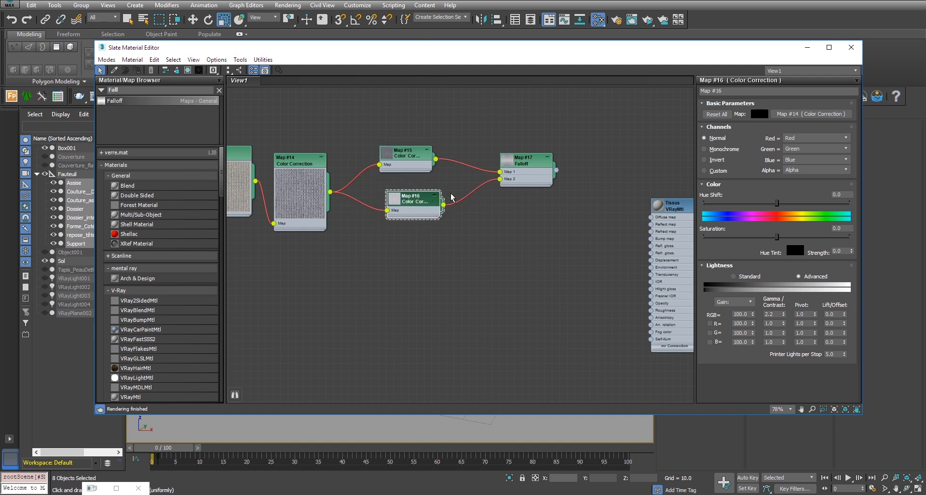
Enlarge the Falloff node's preview and regroup the map nodes farther away from the Tissus material.
double_click(510, 160)
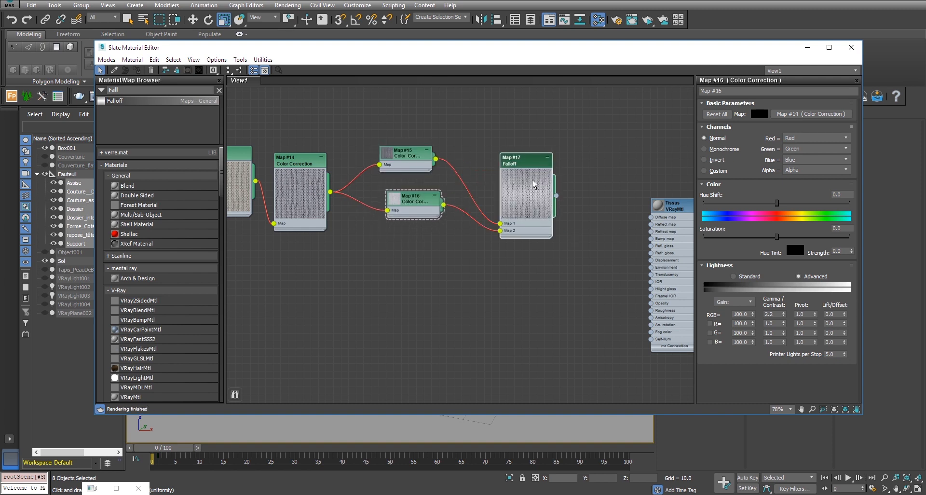
left_click_drag(520, 163, 497, 133)
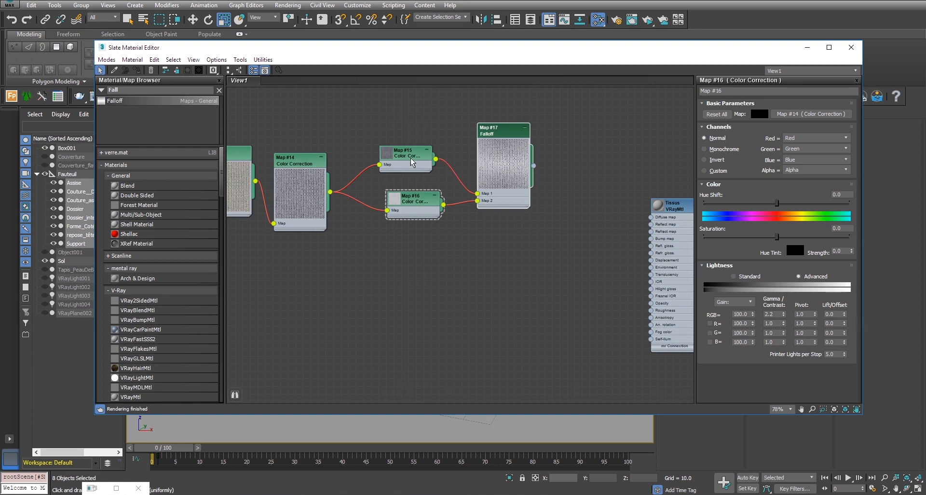
left_click_drag(415, 158, 423, 164)
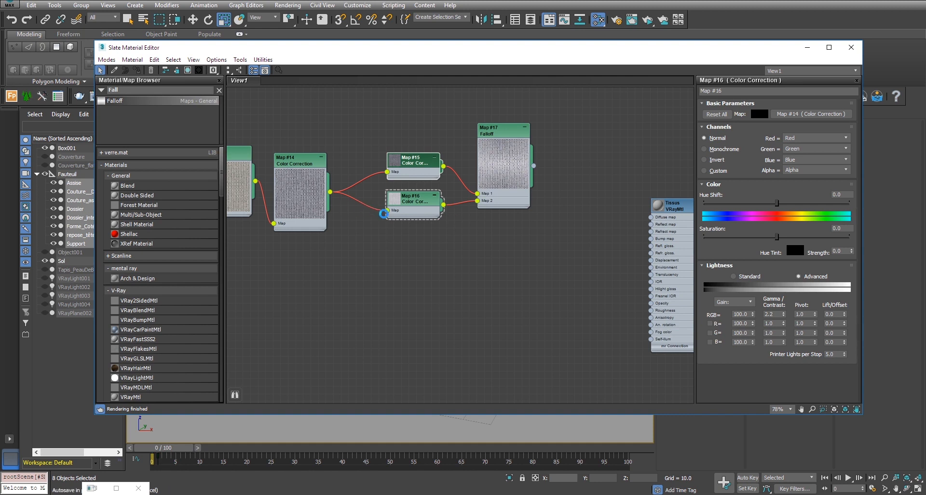
scroll(517, 204, "down", 5)
left_click_drag(286, 158, 419, 248)
left_click_drag(412, 192, 350, 187)
Add a Color Correction map between the Falloff and the Tissus material, wiring its output into the Diffuse map.
double_click(125, 91)
type("color")
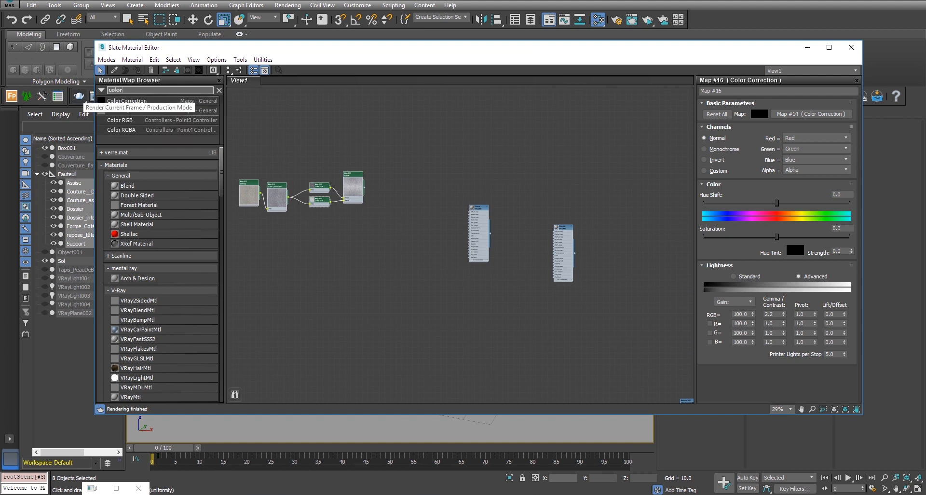
left_click_drag(127, 100, 409, 192)
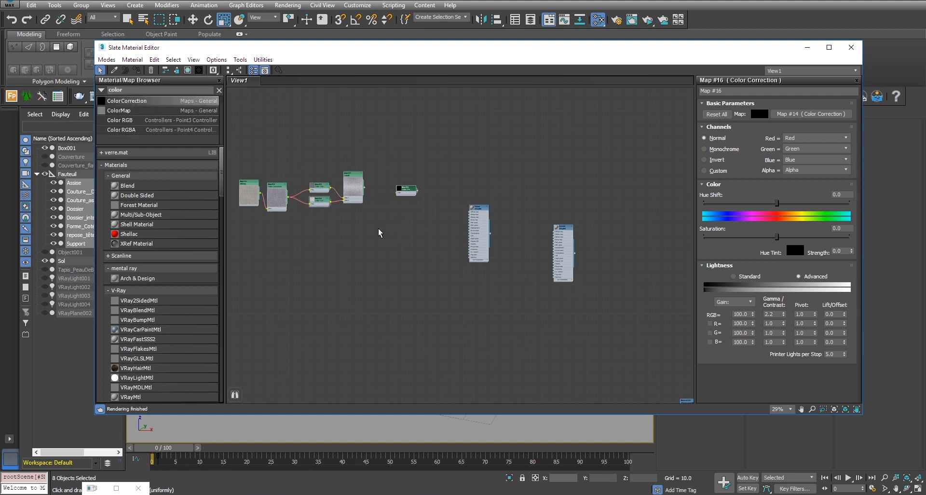
scroll(381, 233, "up", 5)
left_click_drag(312, 166, 575, 230)
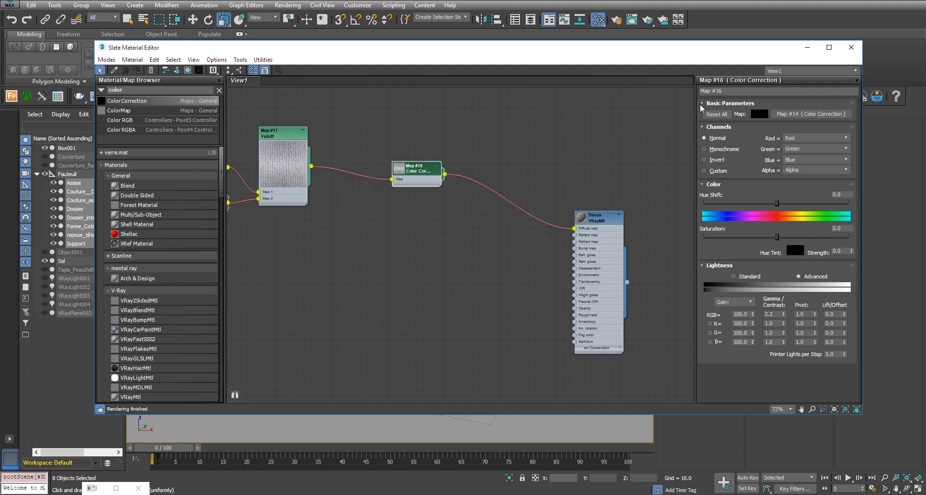
Tidy the fabric node tree by moving the last colour correction and the Tissus material closer to the Falloff.
scroll(394, 216, "down", 7)
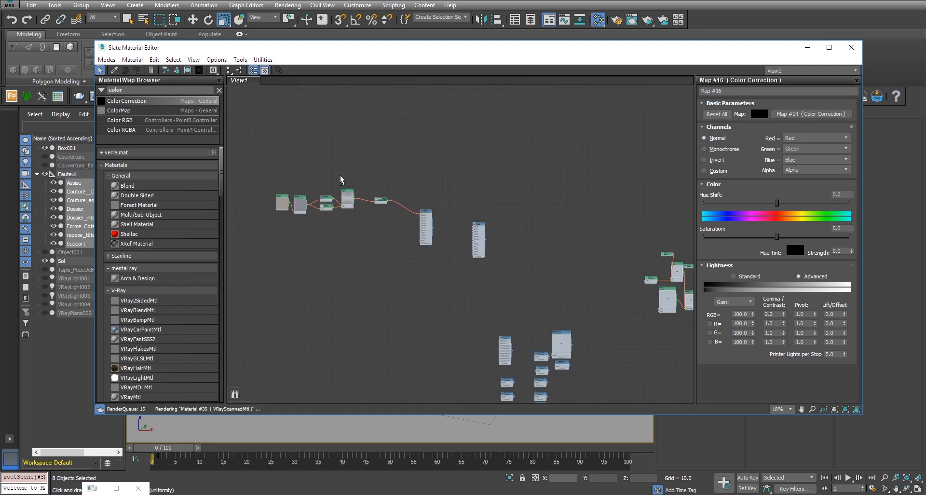
key("z")
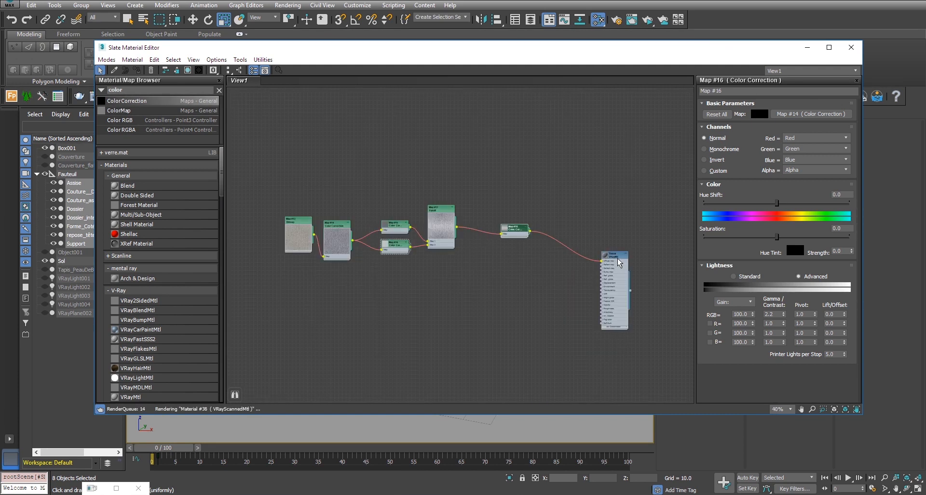
left_click_drag(615, 259, 577, 236)
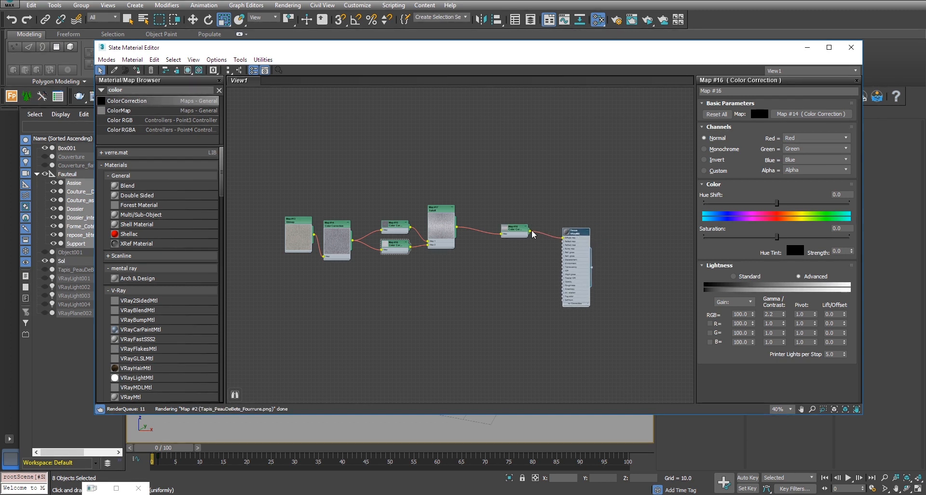
left_click_drag(512, 232, 488, 226)
left_click_drag(576, 232, 533, 220)
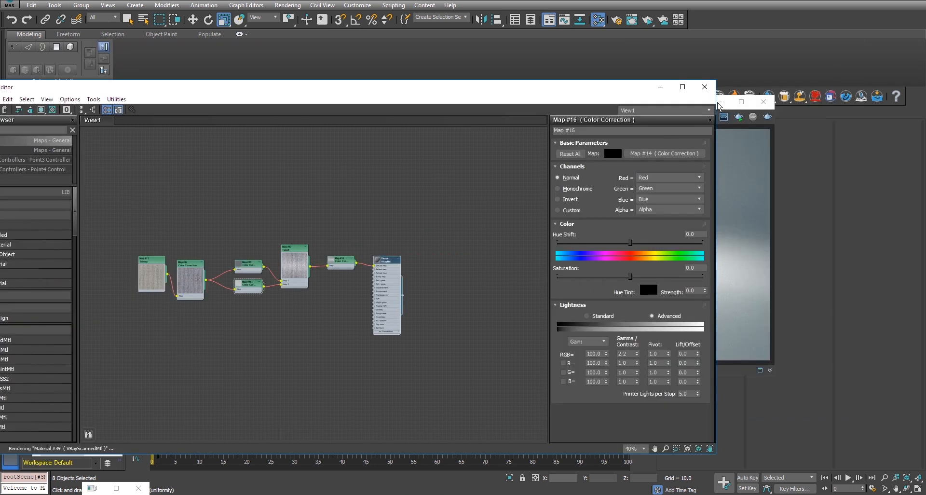
Assign the Tissus material to the selected armchair parts and render the scene.
left_click_drag(543, 86, 537, 63)
left_click(764, 148)
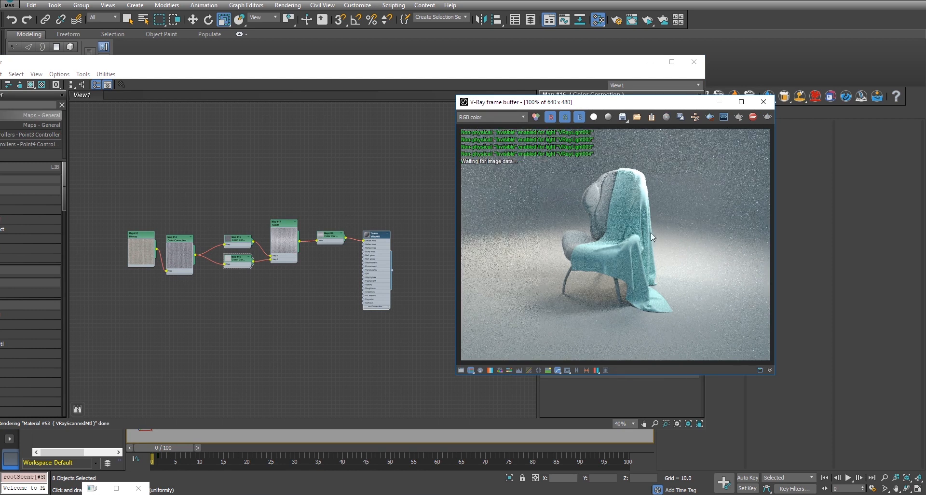
double_click(377, 238)
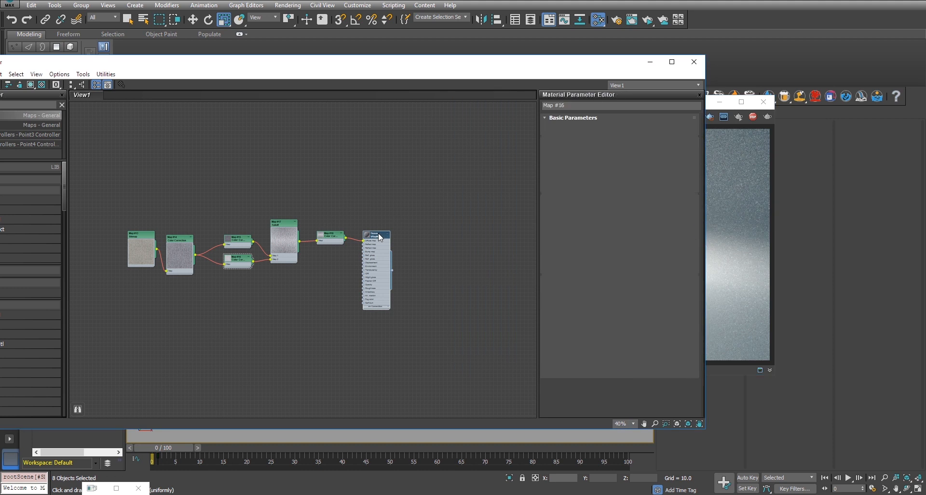
right_click(380, 234)
left_click(420, 249)
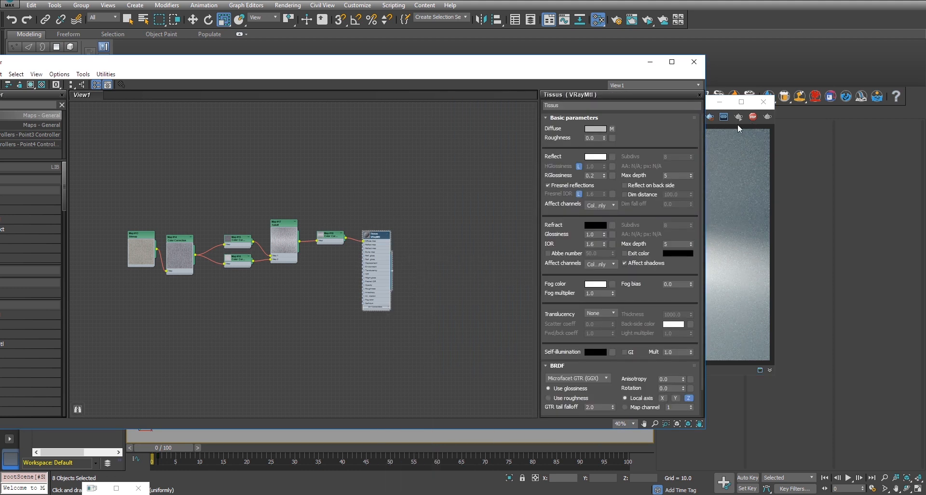
key("shift+q")
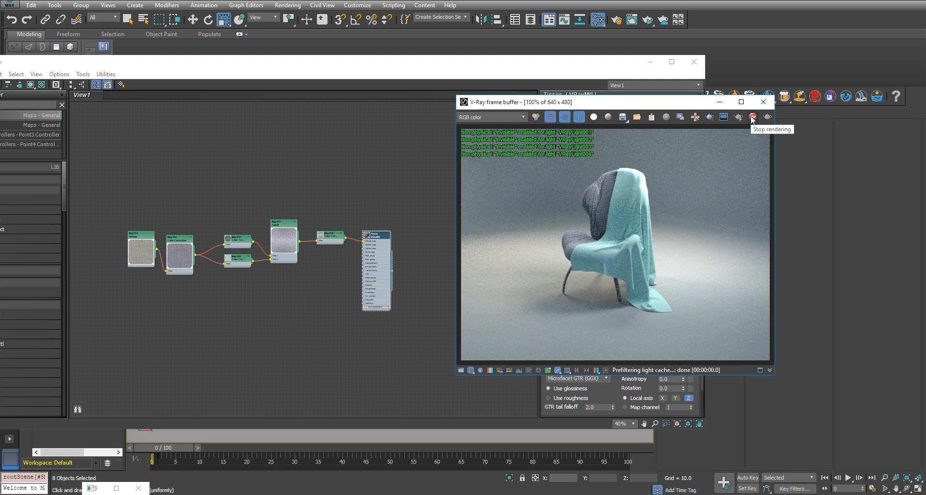
Reselect all the armchair parts from Assise to Support and assign the Overide material to them.
left_click_drag(451, 58, 557, 282)
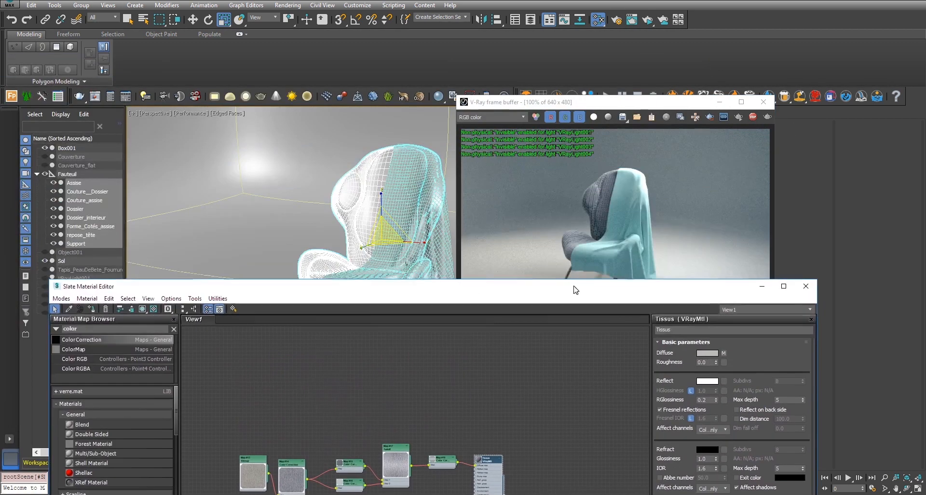
left_click(434, 193)
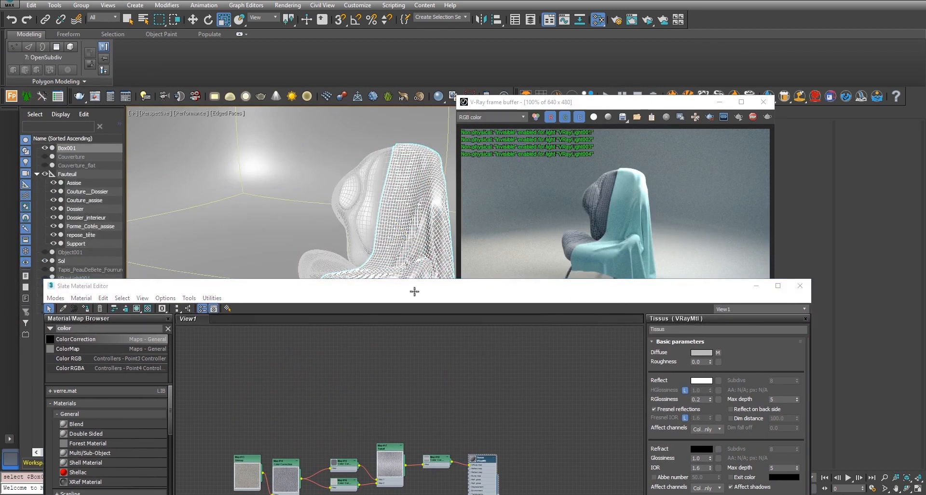
left_click_drag(73, 182, 87, 244)
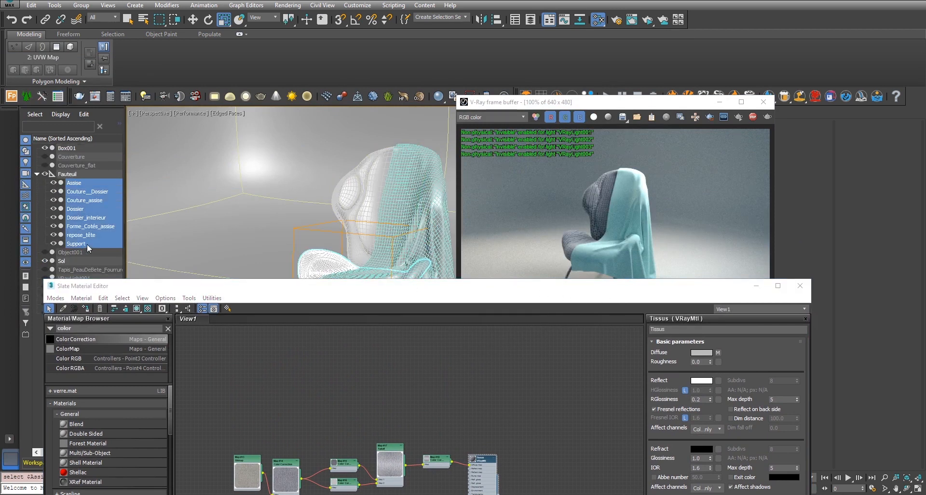
left_click_drag(491, 288, 399, 104)
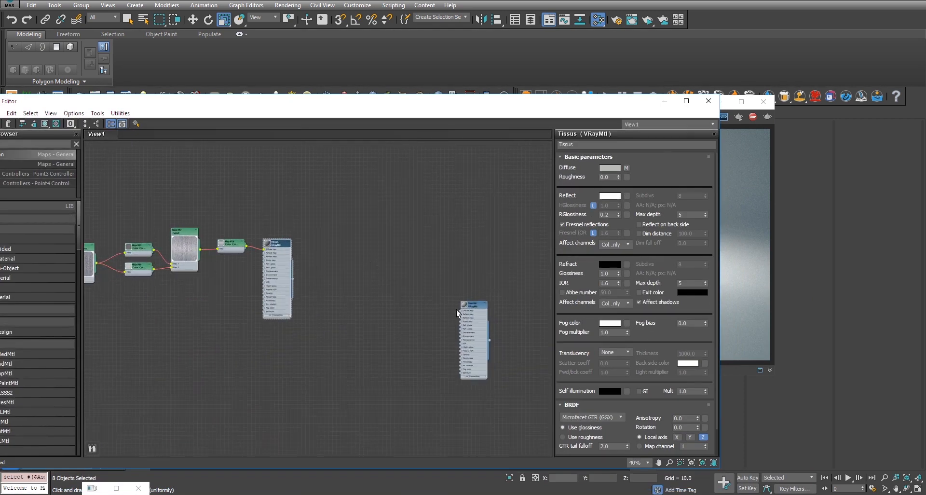
right_click(473, 304)
left_click(473, 305)
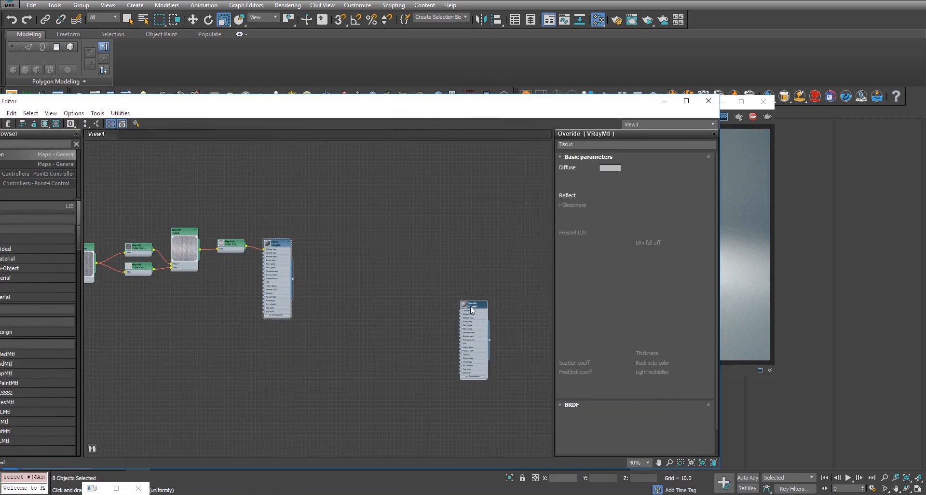
right_click(471, 306)
left_click(501, 63)
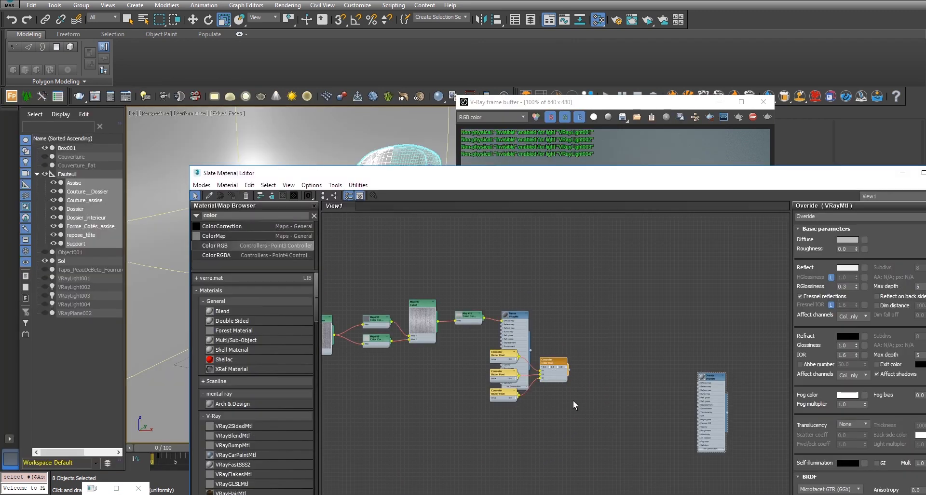
Move the Color RGB controller nodes clear of the fabric node tree and open the Tissus material's parameters.
left_click_drag(553, 365, 639, 443)
left_click_drag(478, 363, 577, 488)
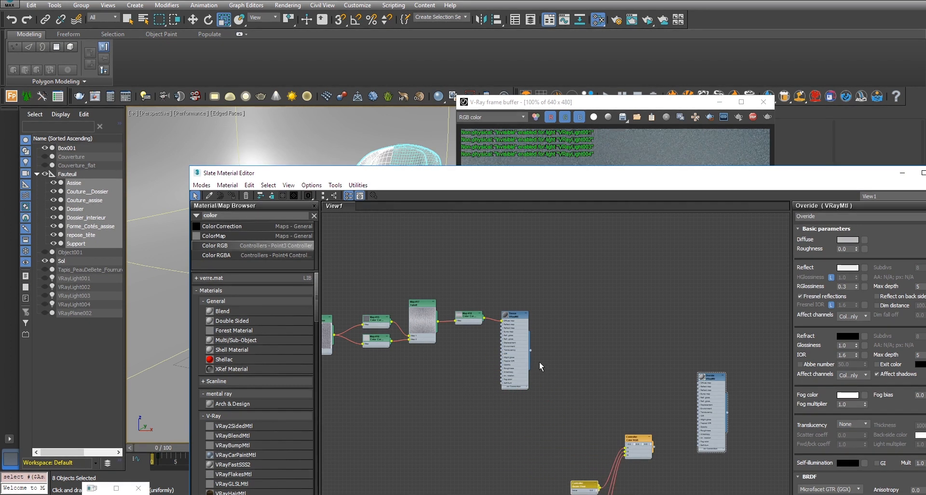
double_click(517, 314)
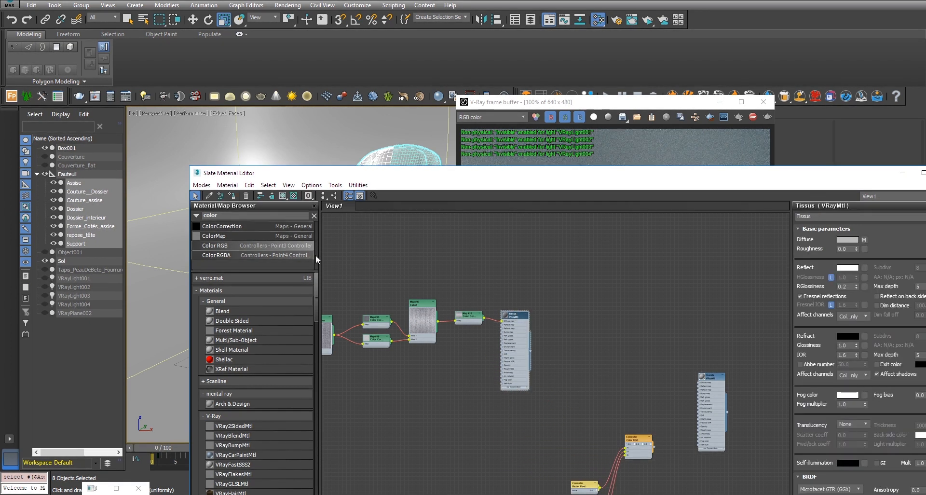
Select the blanket object Box001, assign the Tissus material to it, and render the scene.
left_click(426, 163)
left_click(570, 183)
left_click_drag(502, 180, 392, 78)
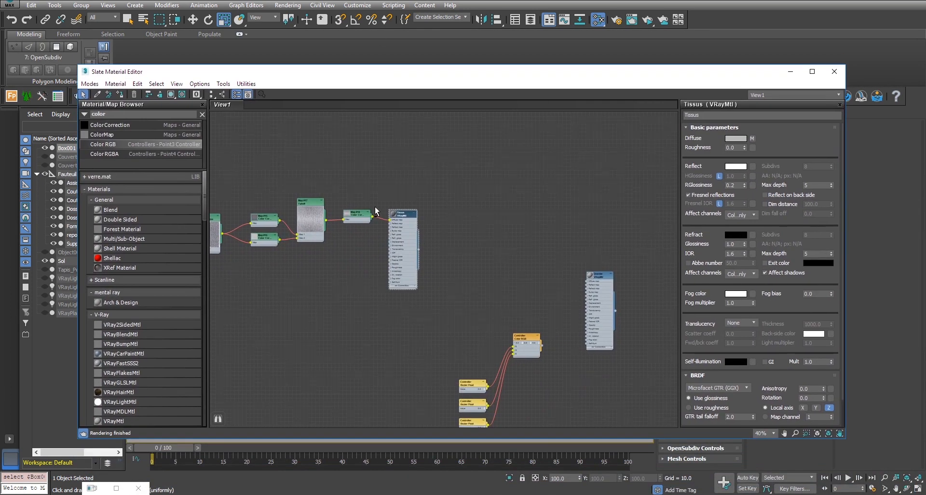
scroll(375, 206, "up", 5)
right_click(421, 217)
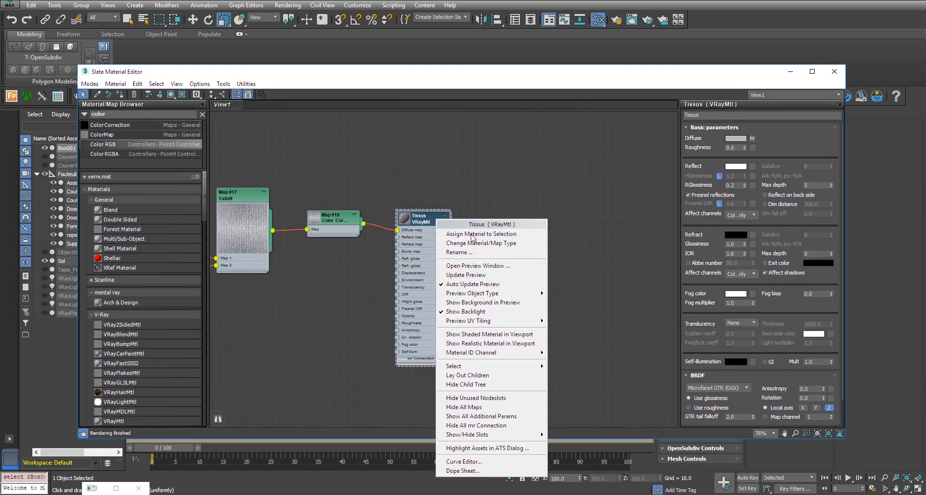
left_click(501, 232)
left_click(236, 491)
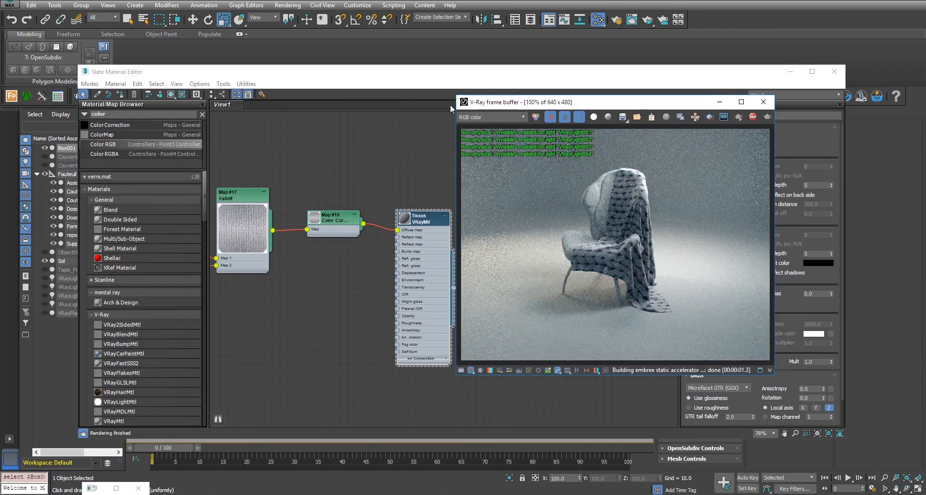
left_click_drag(442, 77, 281, 70)
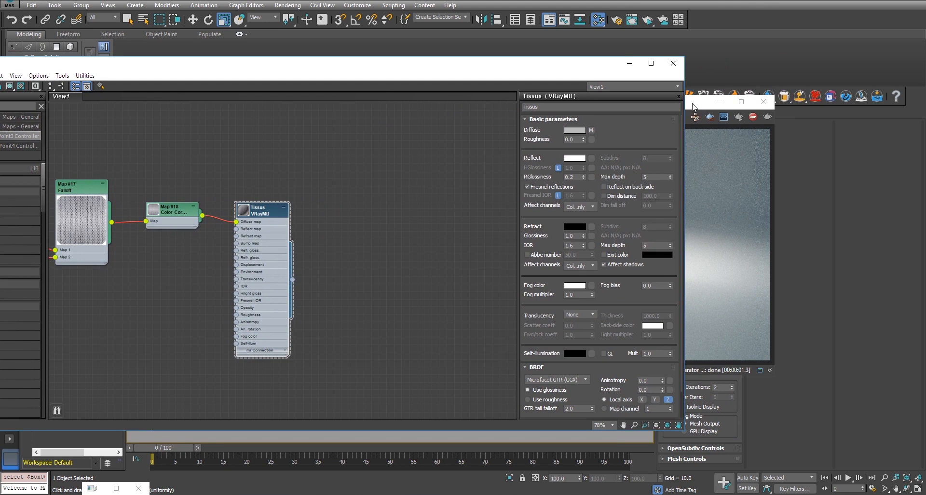
Place the render frame beside the material editor and open the parameters of the Maille NB HD diffuse.png bitmap node.
left_click(694, 106)
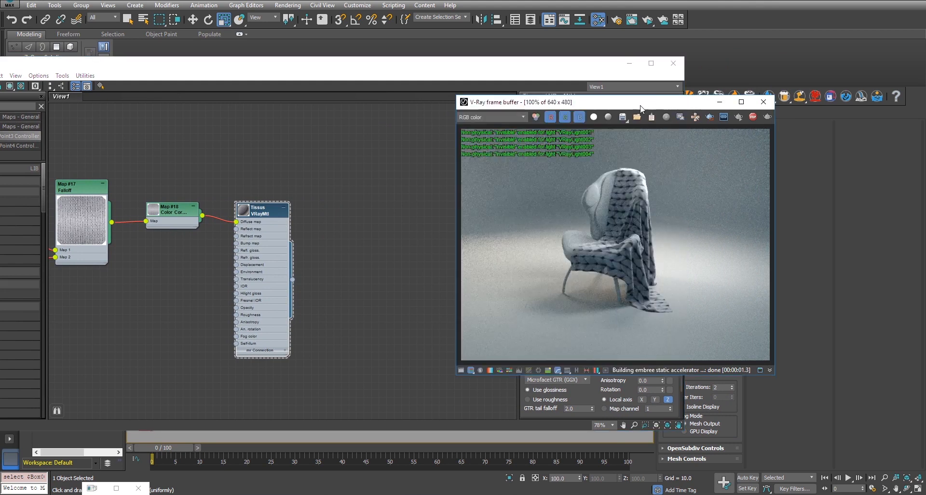
left_click_drag(641, 108, 734, 112)
left_click_drag(459, 73, 429, 70)
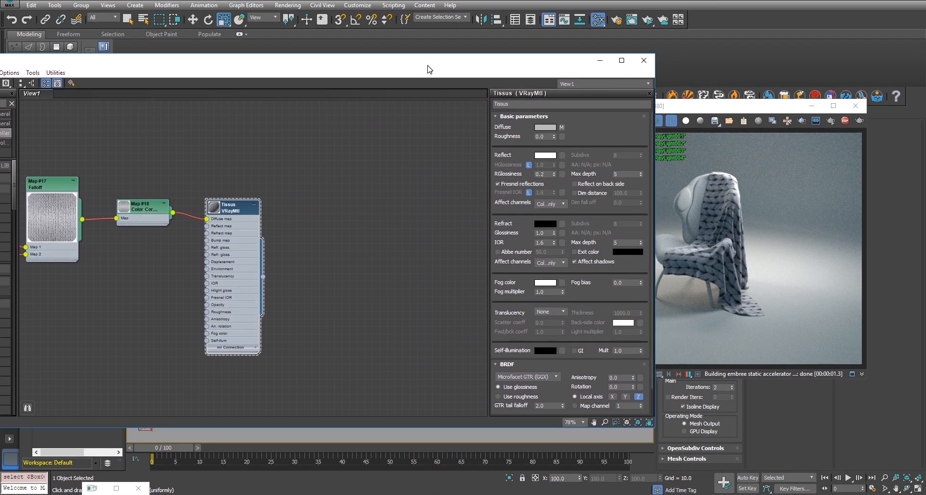
scroll(415, 200, "up", 2)
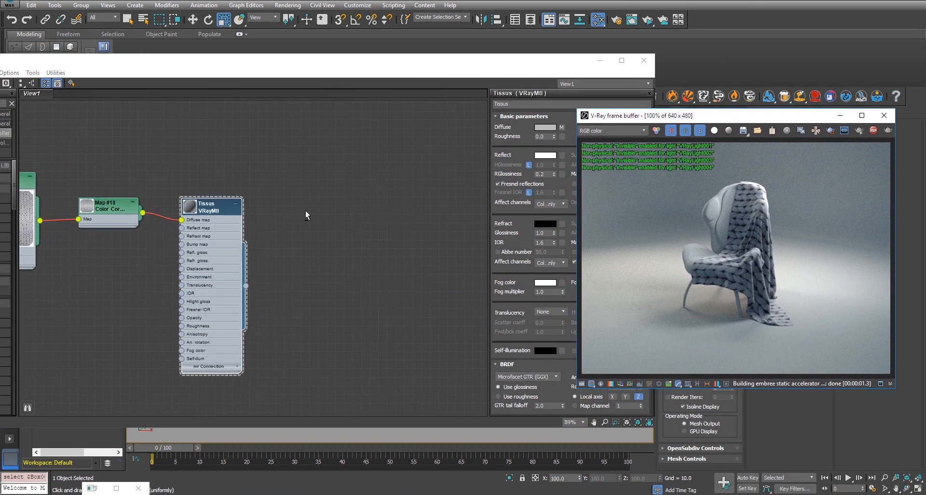
middle_click_drag(143, 155, 330, 161)
middle_click_drag(79, 138, 286, 137)
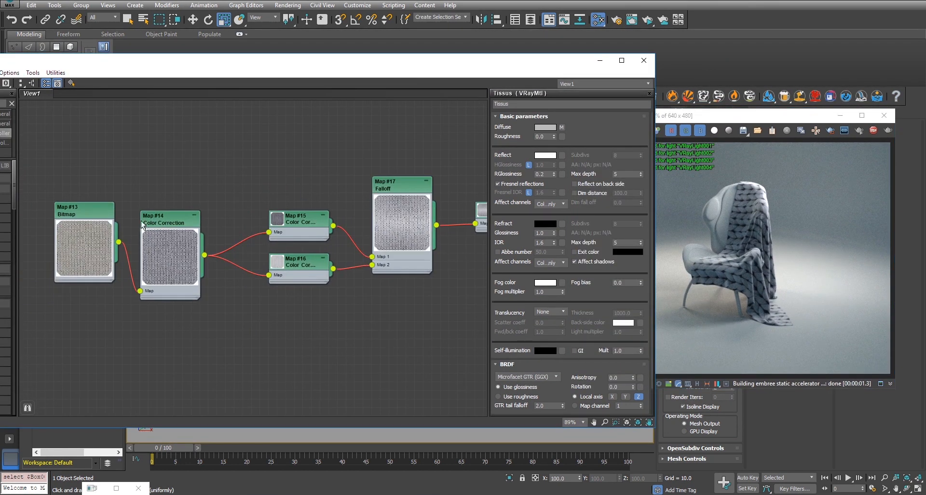
double_click(82, 209)
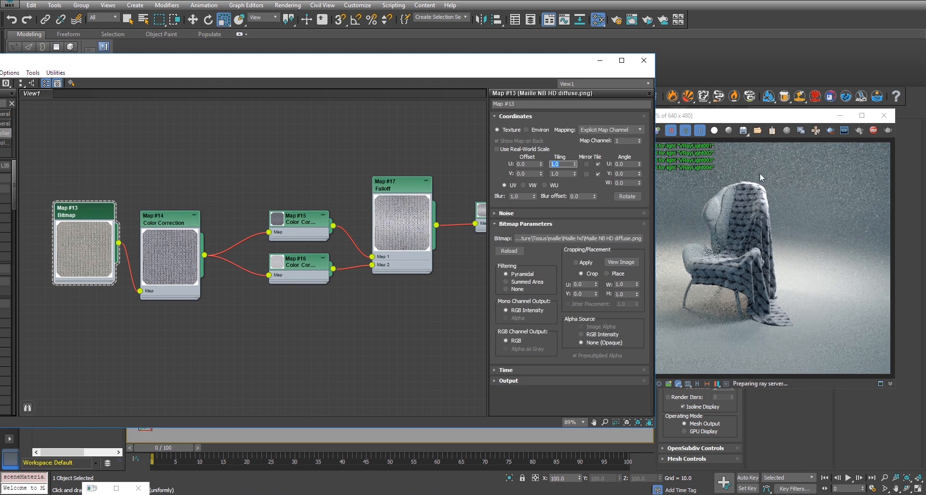
Set the diffuse bitmap's U and V tiling to 20.
type("20")
key("Tab")
type("20")
key("Return")
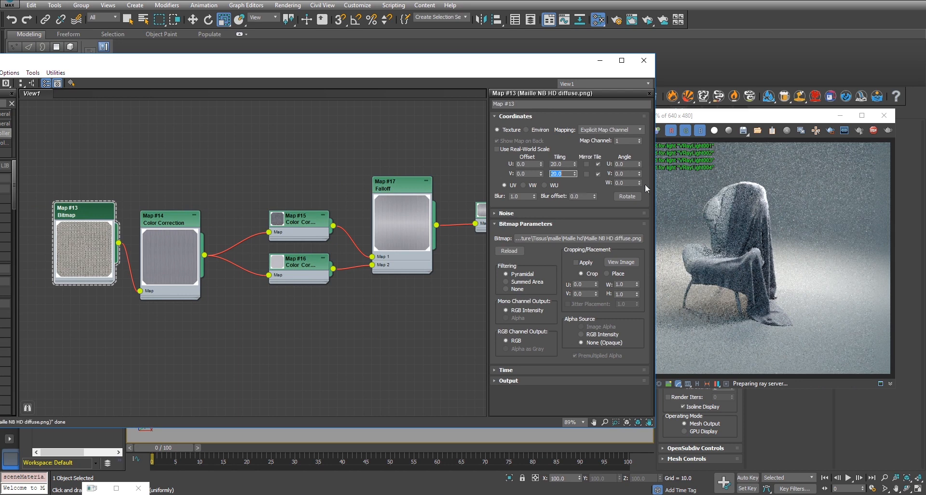
Uncover the viewport and examine the knit texture's scale on the draped blanket in a close-up render.
left_click_drag(525, 65, 339, 80)
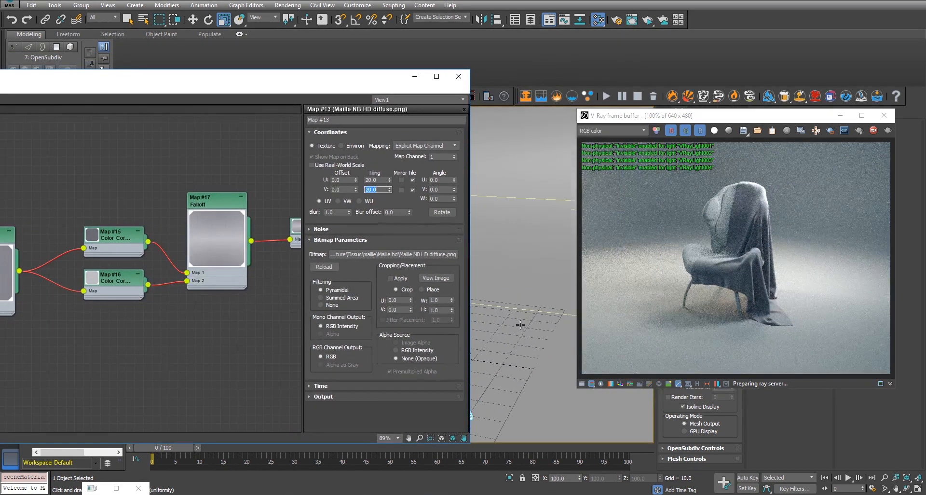
left_click_drag(350, 83, 209, 266)
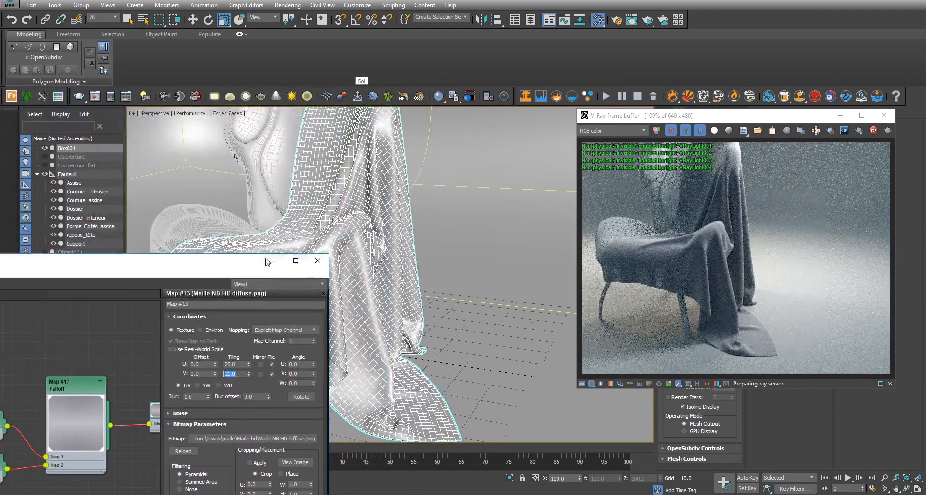
middle_click_drag(396, 180, 489, 206)
scroll(489, 207, "up", 3)
scroll(466, 236, "up", 3)
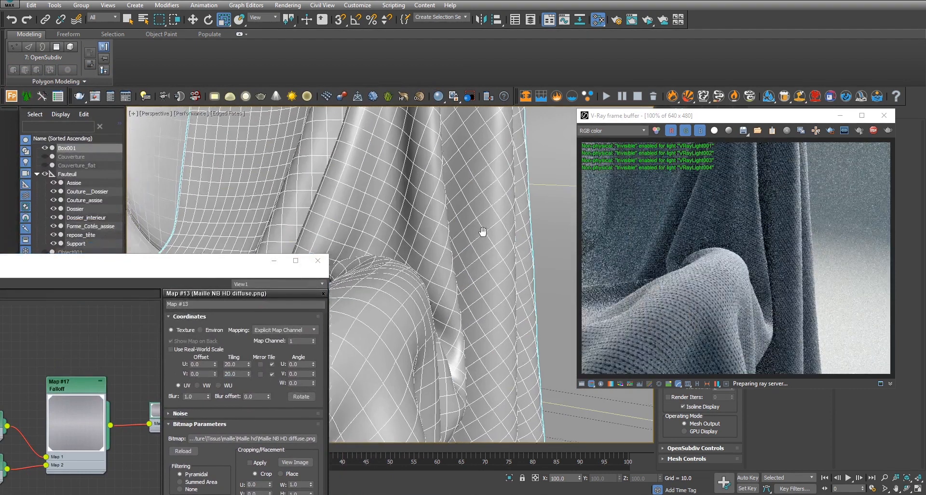
left_click_drag(196, 268, 317, 63)
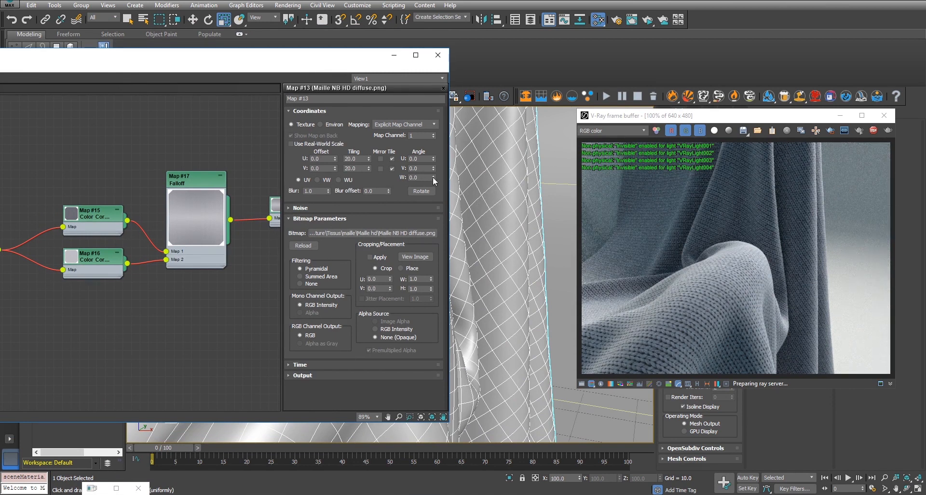
Set the U and V tiling of the Maille NB HD diffuse.png bitmap to 28.
middle_click_drag(108, 154, 280, 142)
middle_click_drag(46, 170, 111, 165)
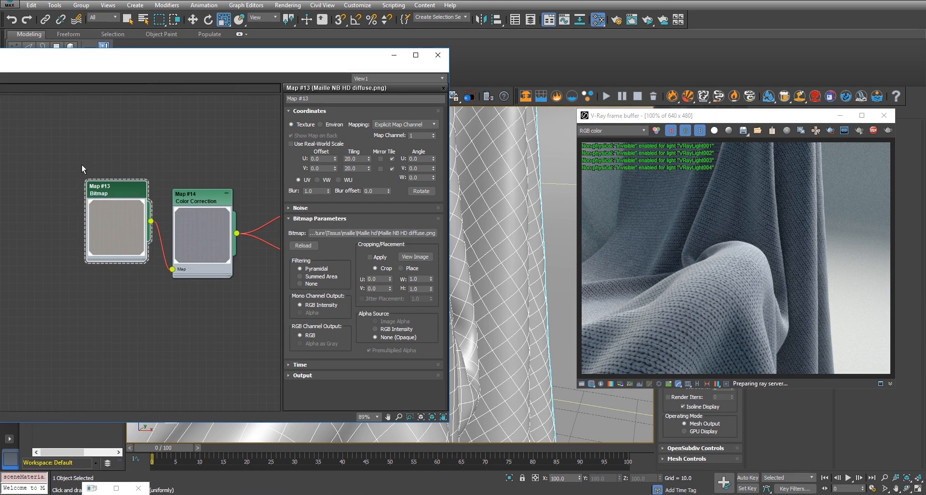
double_click(358, 159)
type("28")
key("Tab")
type("28")
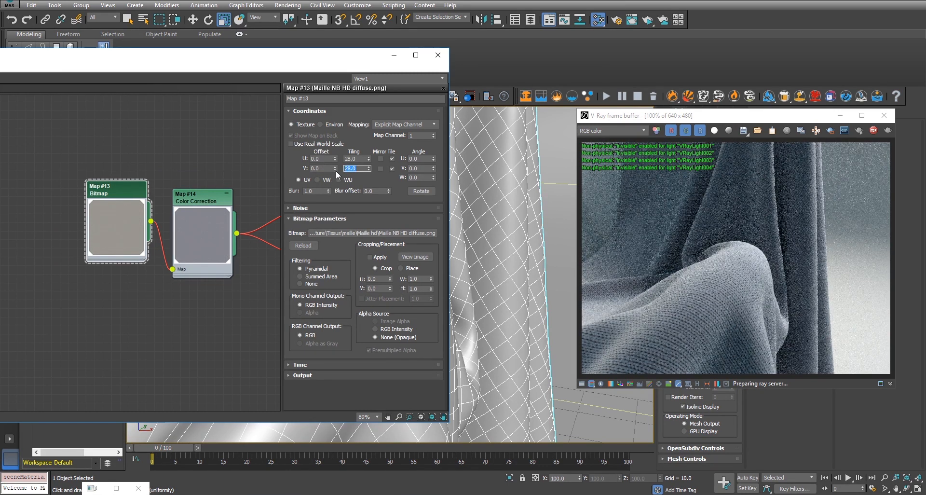
Examine the knit pattern's size and direction on the blanket's folds from several close angles in the render.
middle_click_drag(517, 384, 512, 357, "alt")
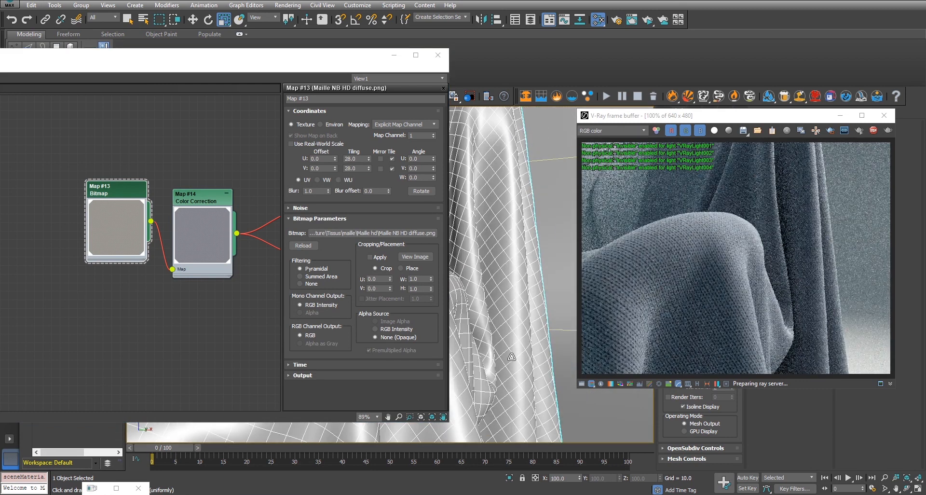
middle_click_drag(512, 357, 534, 346, "alt")
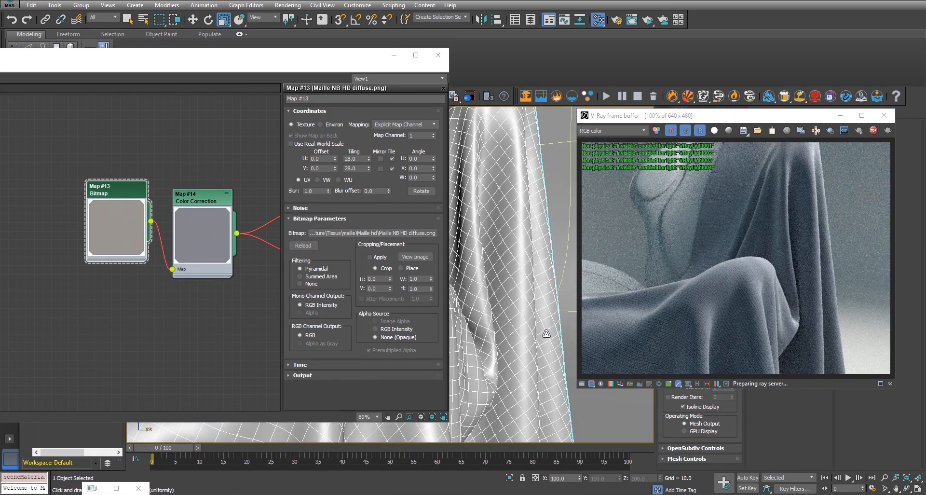
scroll(504, 281, "up", 2)
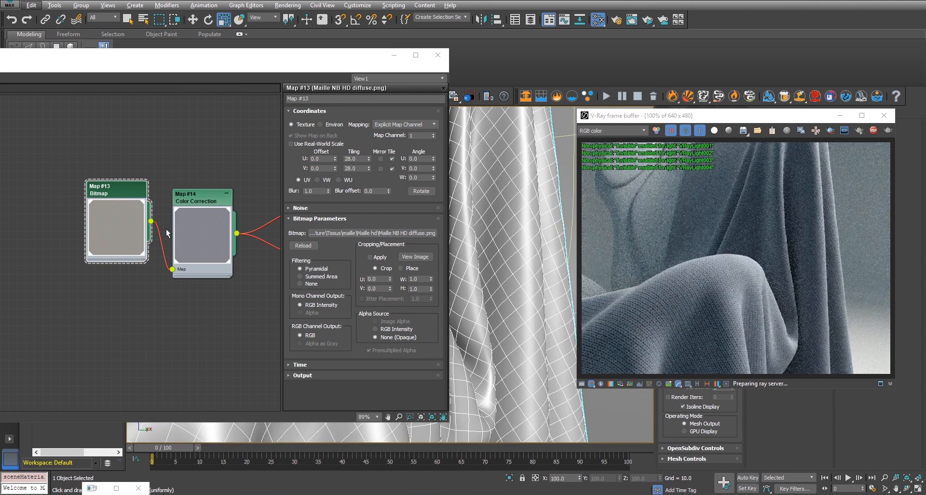
scroll(238, 179, "down", 1)
middle_click_drag(238, 180, 104, 164)
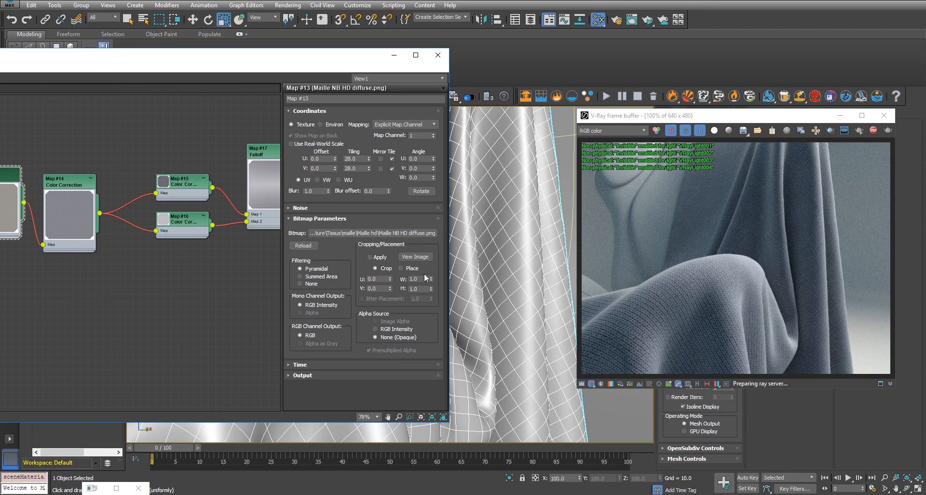
middle_click_drag(488, 373, 501, 329)
scroll(502, 328, "up", 3)
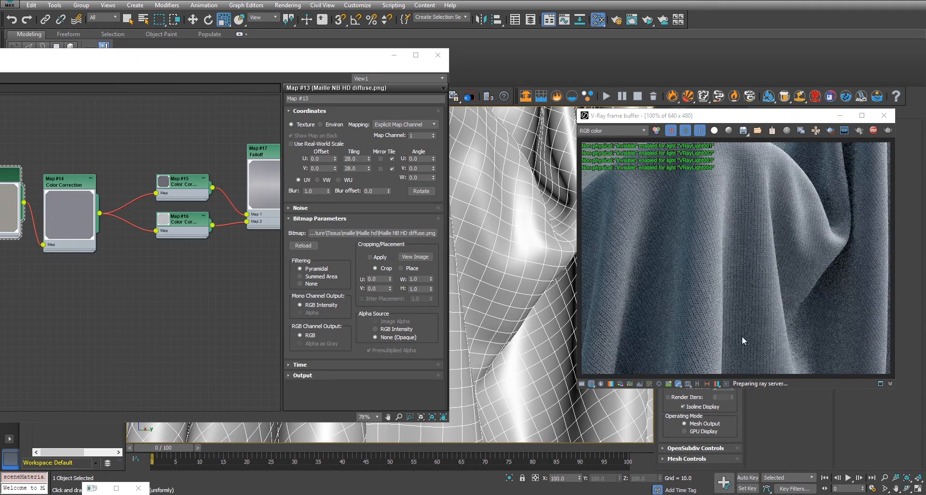
Rotate the diffuse bitmap by setting its W angle to 90 and check the weave direction in the render.
double_click(425, 176)
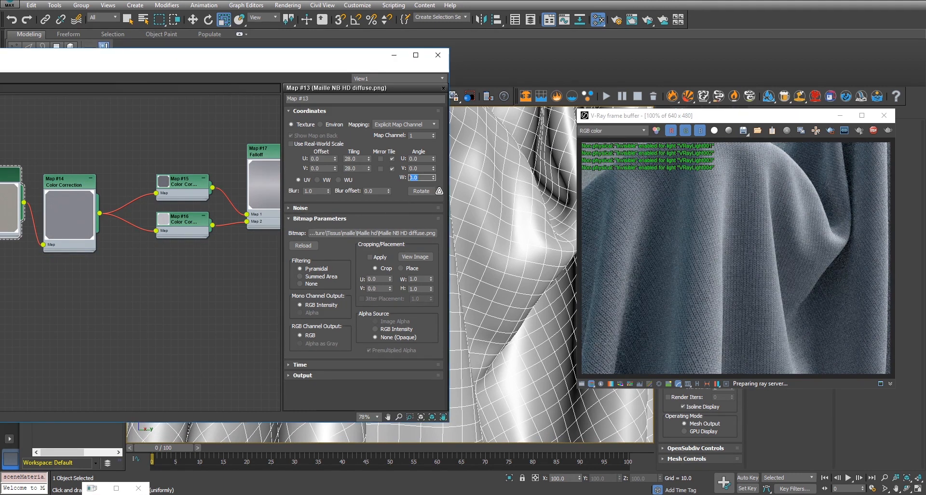
type("90")
key("Return")
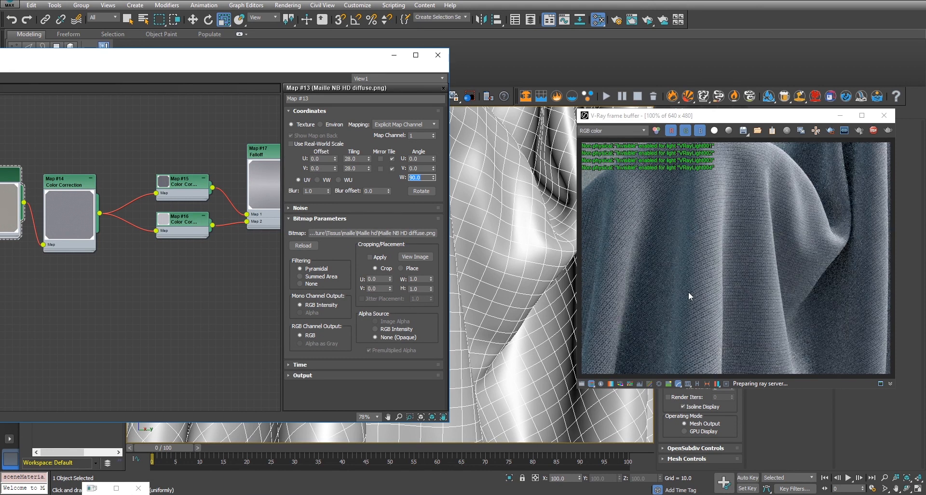
scroll(688, 291, "down", 2)
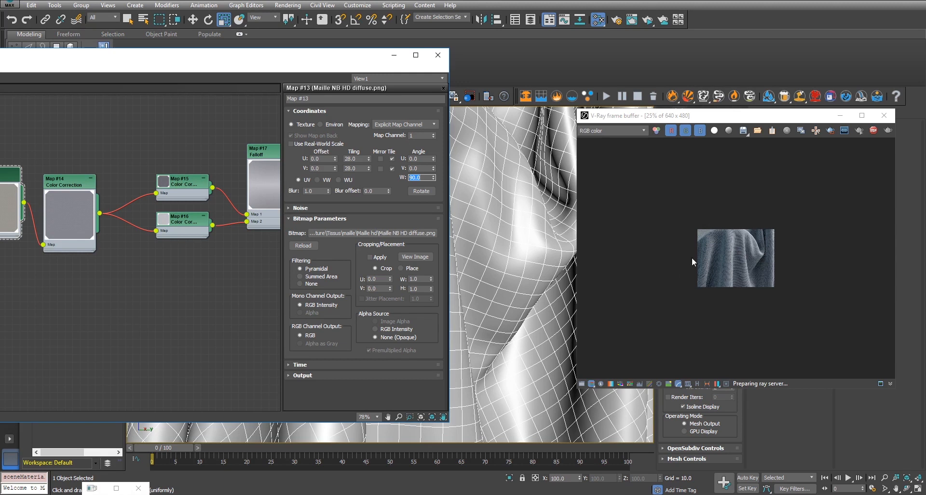
scroll(741, 265, "up", 2)
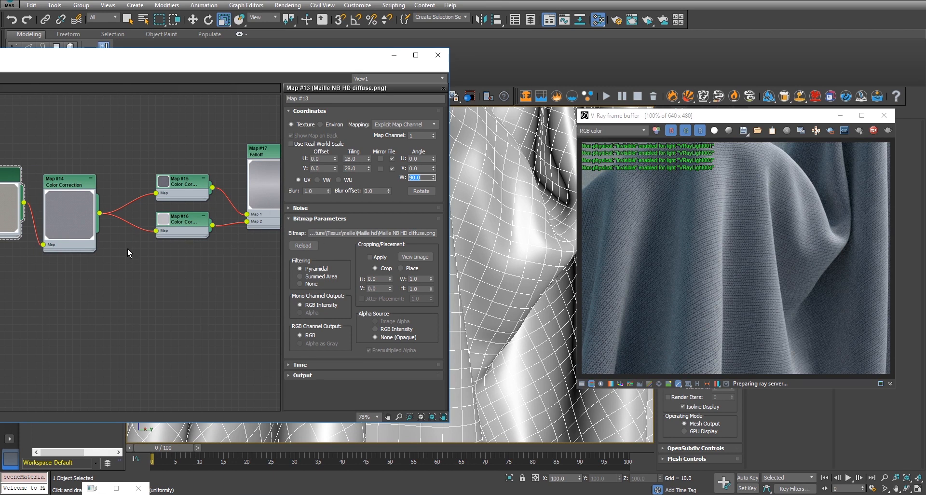
Add a Bitmap map below the diffuse nodes, loading Maille NRM HD.png with the gamma overridden to 1.0.
scroll(103, 265, "down", 1)
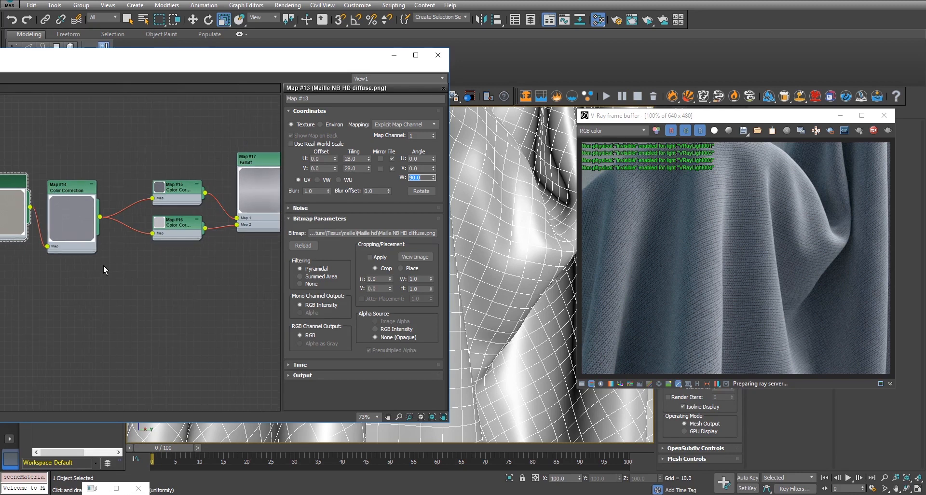
middle_click_drag(54, 282, 123, 265)
scroll(172, 284, "down", 4)
middle_click_drag(200, 280, 182, 275)
right_click(93, 278)
mouse_move(152, 284)
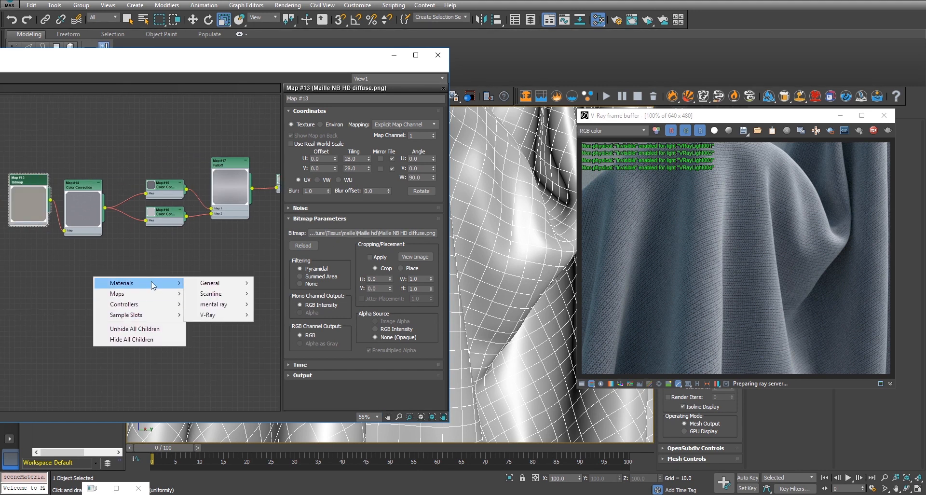
mouse_move(223, 293)
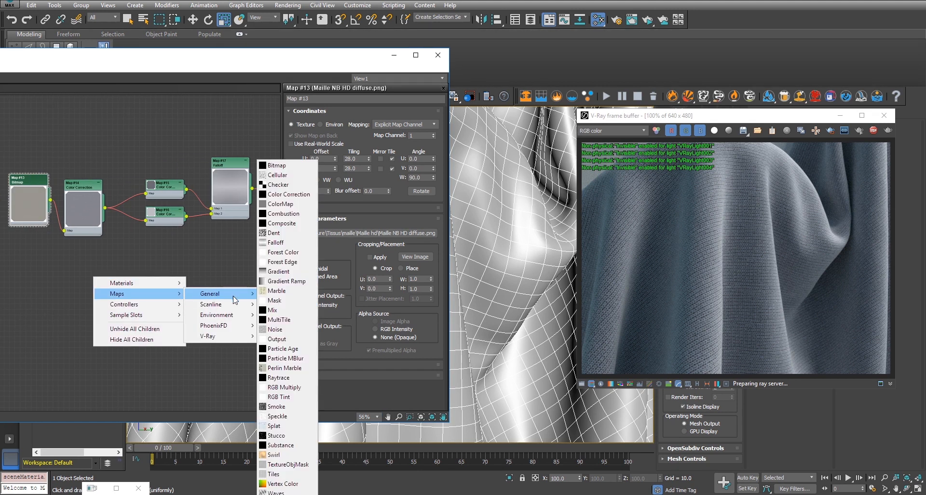
left_click(286, 169)
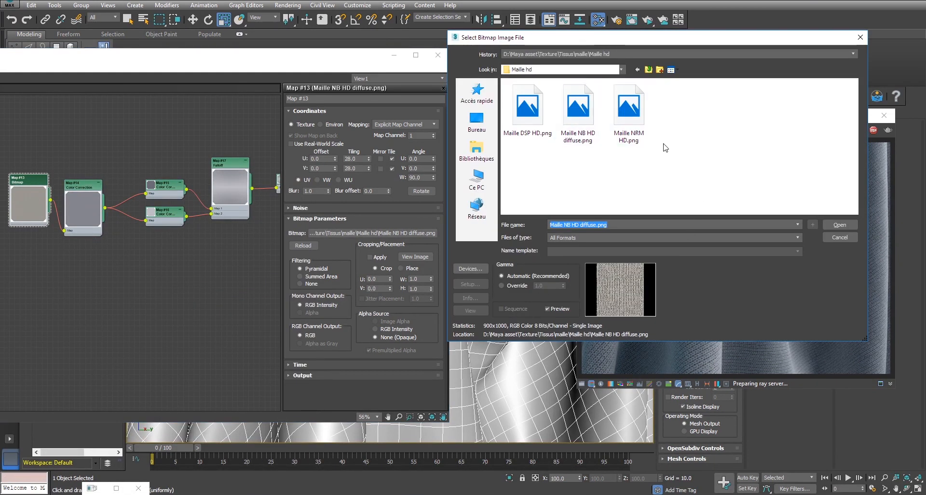
left_click(501, 285)
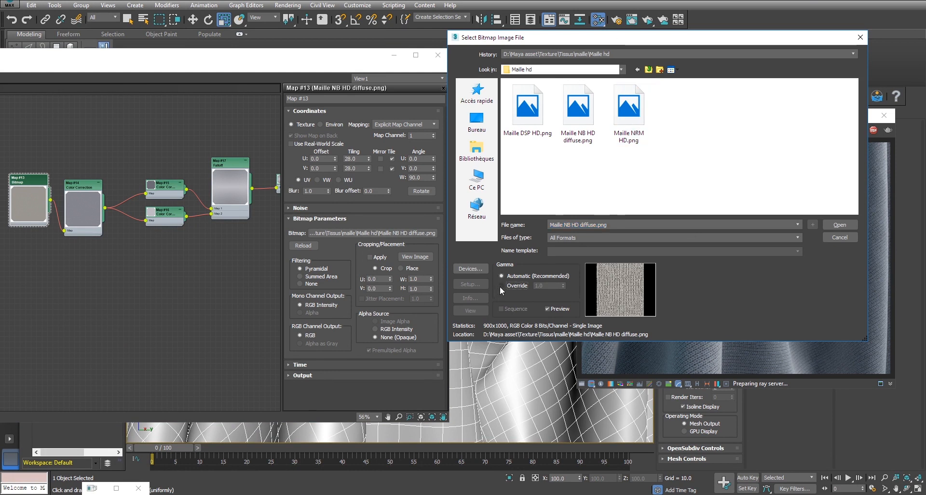
left_click(630, 120)
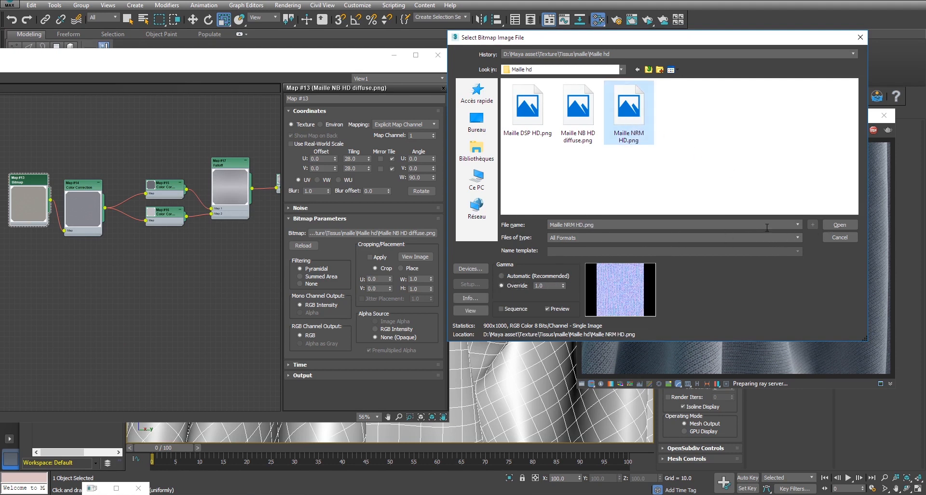
left_click(838, 225)
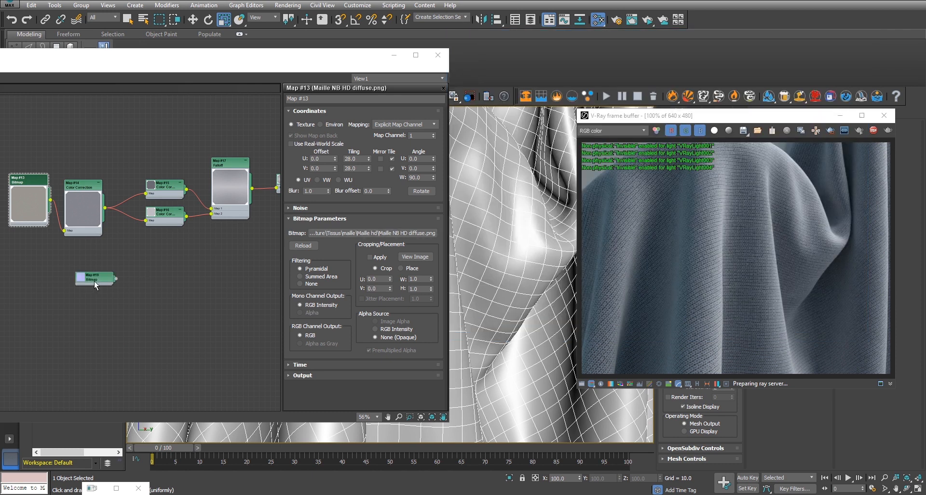
Add a VRayNormalMap node next to the new normal bitmap and connect the bitmap to its Normal map input.
left_click_drag(150, 62, 314, 68)
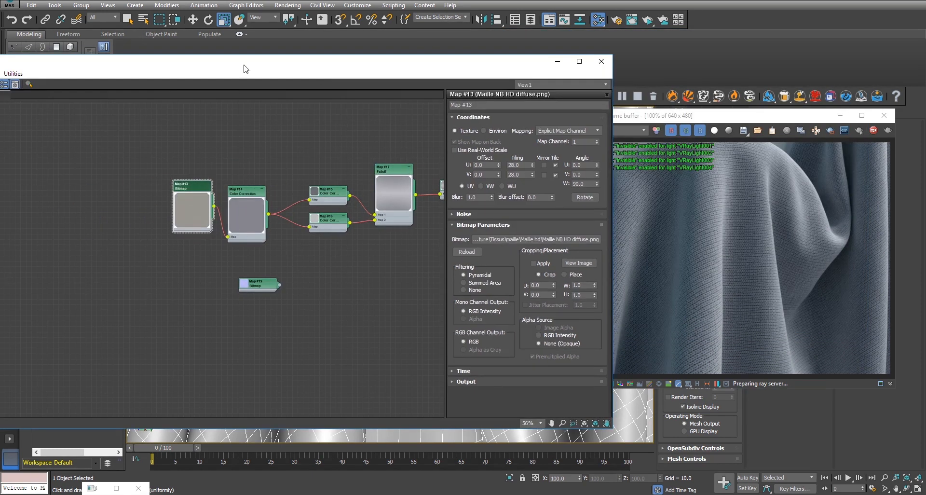
left_click_drag(246, 69, 499, 49)
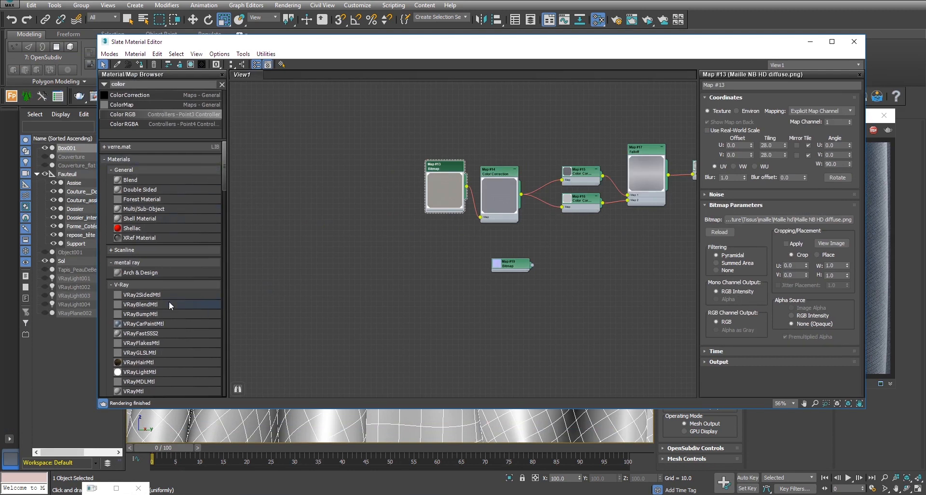
left_click_drag(137, 85, 67, 90)
type("vraun")
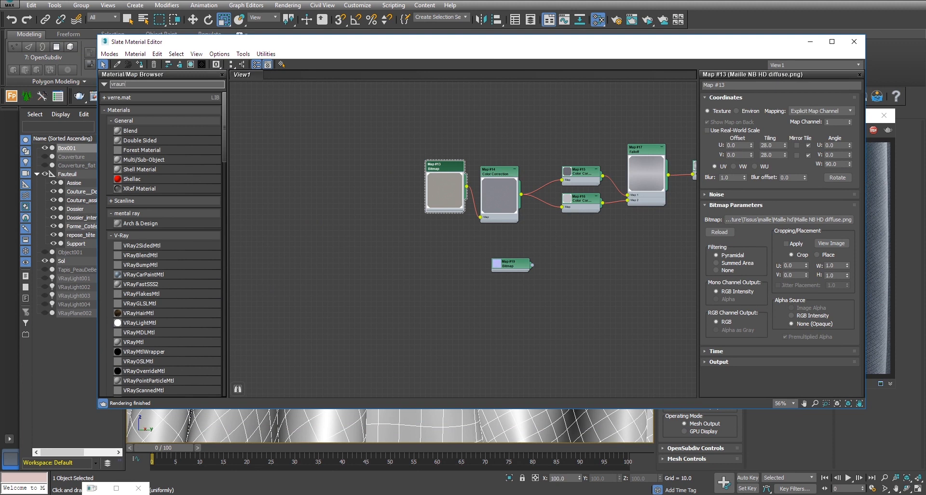
key("BackSpace")
key("BackSpace")
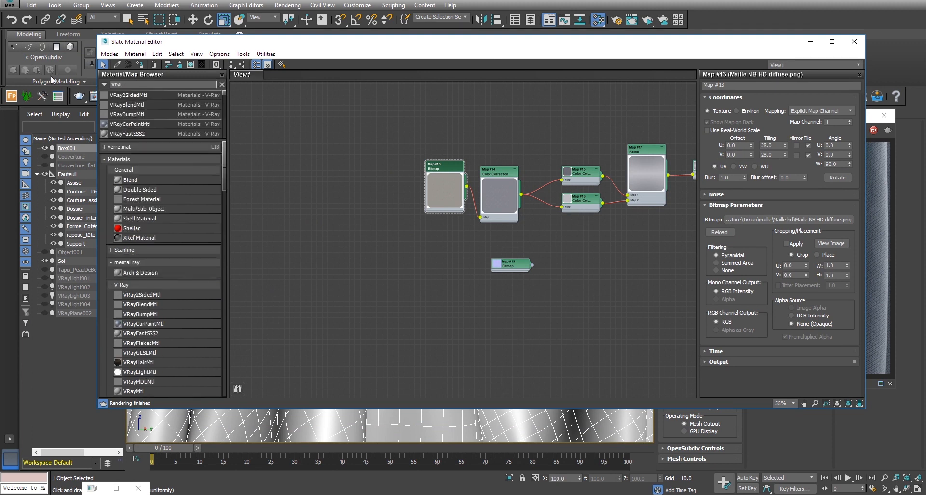
type("yn")
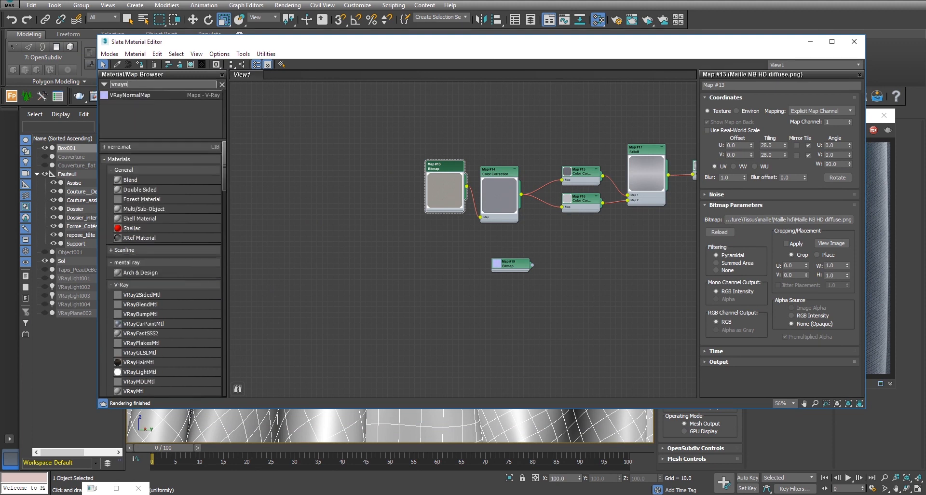
left_click_drag(134, 97, 581, 265)
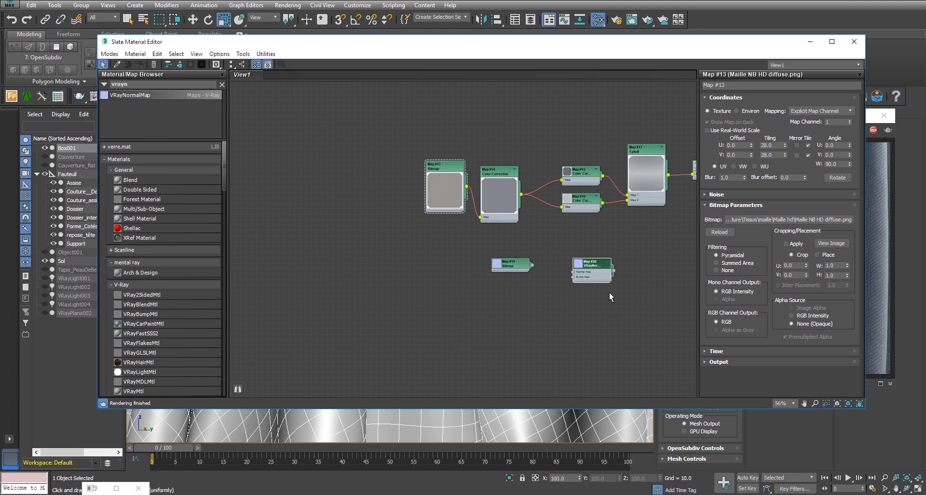
left_click_drag(572, 276, 574, 249)
scroll(578, 259, "up", 2)
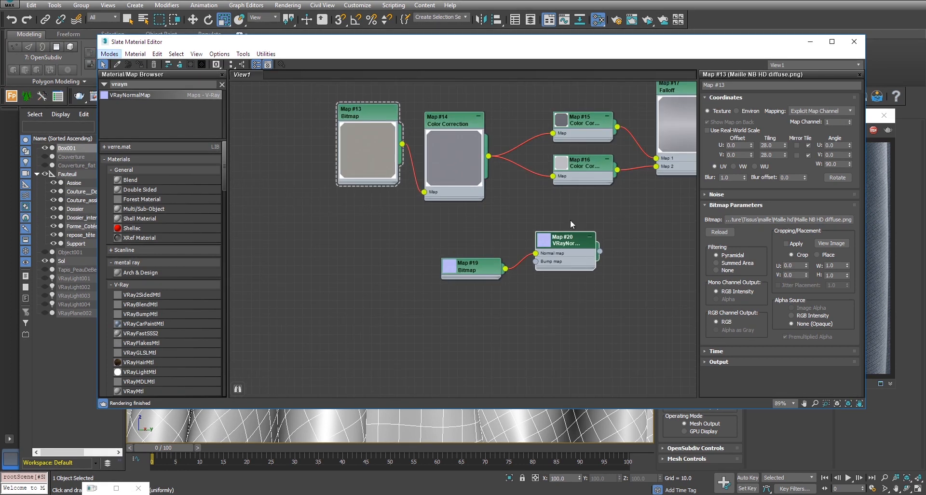
Connect the VRayNormalMap output to the Bump map input of the Tissus material.
middle_click_drag(584, 221, 360, 247)
middle_click_drag(539, 227, 489, 227)
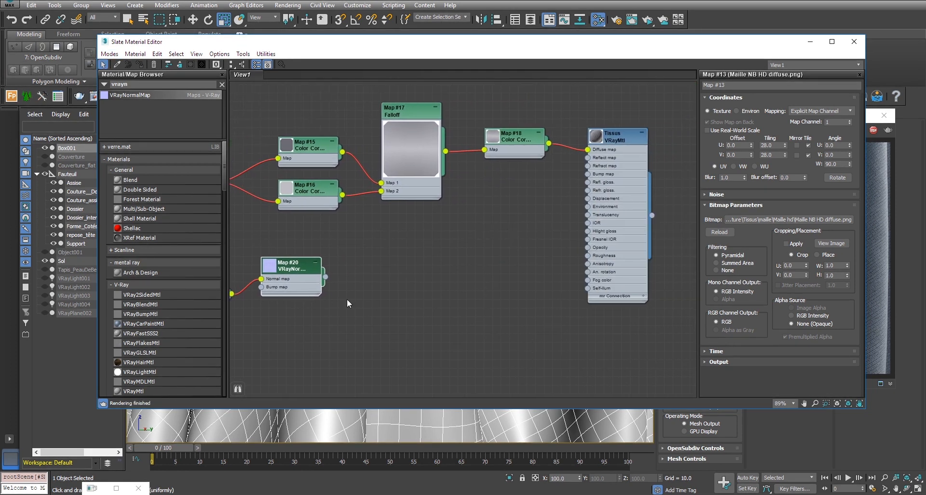
left_click_drag(328, 277, 587, 173)
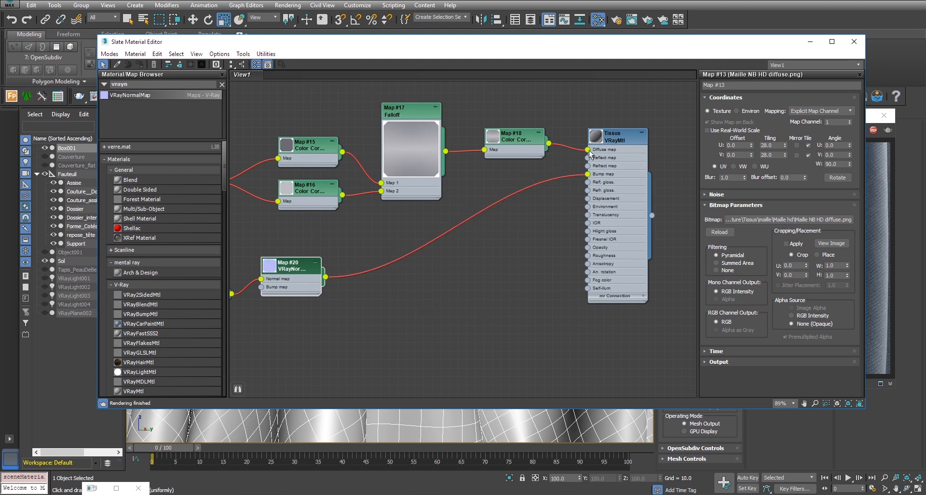
Set the normal bitmap's U and V tiling to 28 and its W angle to 90.
middle_click_drag(294, 243, 378, 232)
left_click(272, 285)
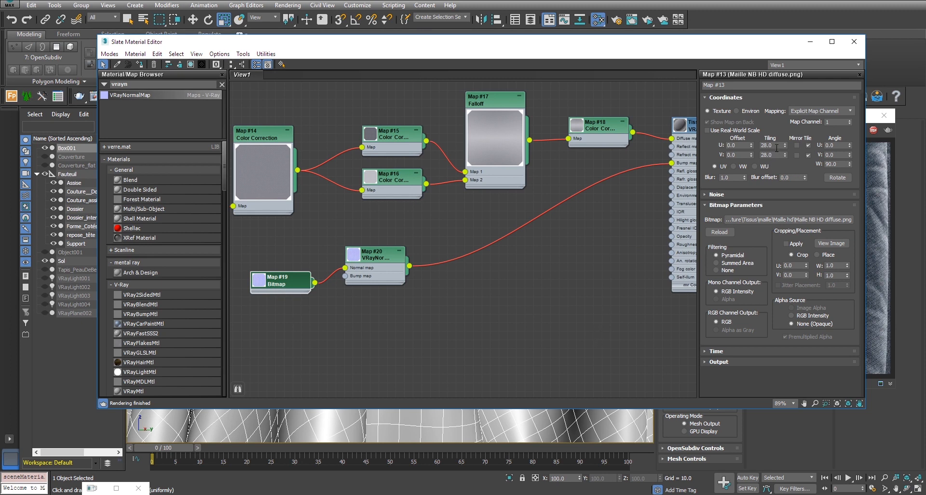
double_click(298, 281)
double_click(777, 147)
type("28")
double_click(770, 154)
type("28")
left_click_drag(836, 165, 819, 167)
type("90")
key("Return")
Disconnect the last Color Correction from the Tissus Diffuse map and place the render beside the node graph to judge the bump alone.
middle_click_drag(518, 247, 400, 264)
left_click_drag(655, 46, 571, 46)
left_click_drag(468, 156, 453, 151)
left_click_drag(626, 47, 558, 37)
left_click_drag(769, 117, 817, 106)
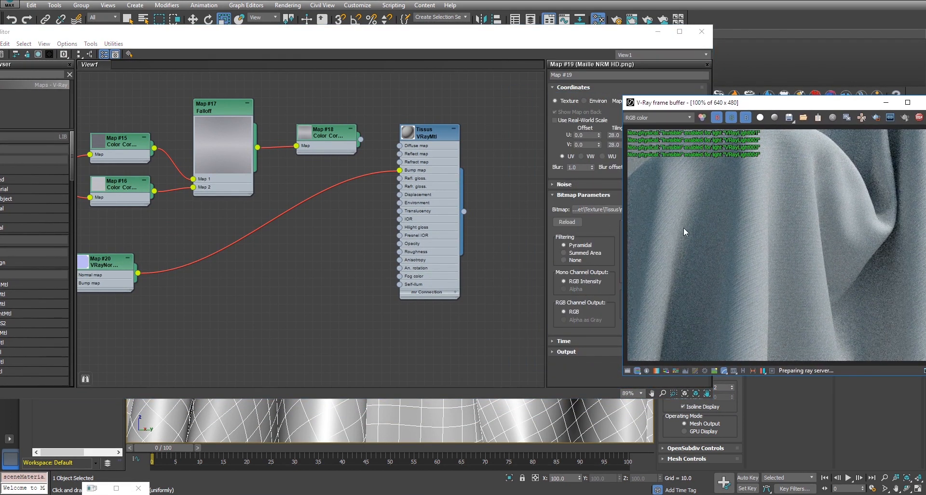
left_click_drag(536, 47, 465, 46)
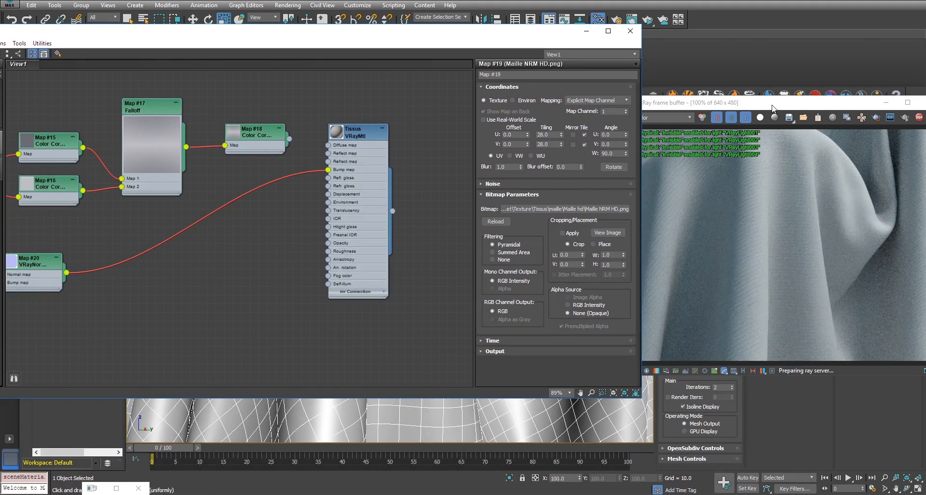
left_click_drag(773, 105, 661, 95)
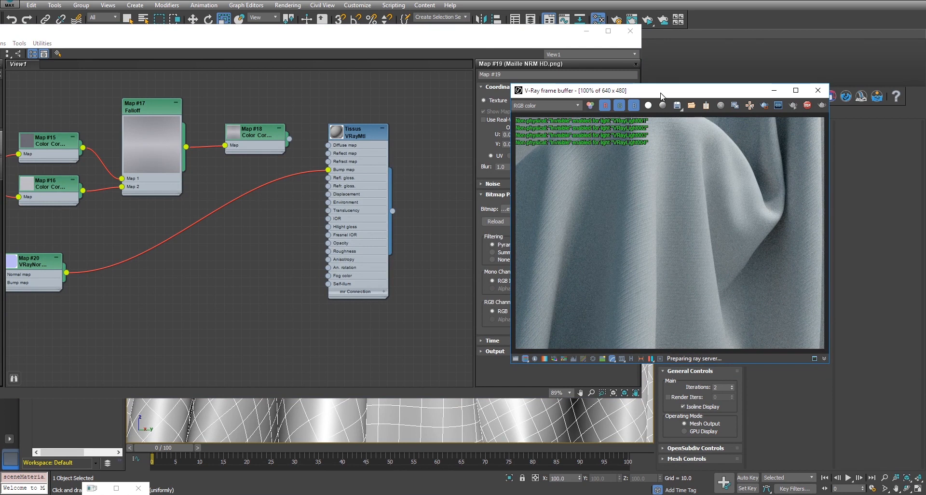
left_click_drag(459, 33, 424, 33)
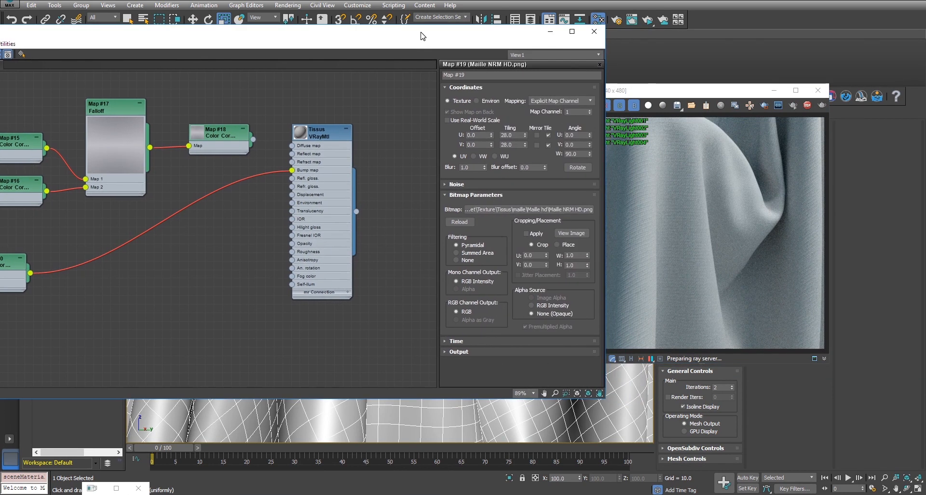
Set the VRayNormalMap's normal map multiplier to 1.5 and enable flip green.
middle_click_drag(74, 235, 178, 227)
left_click(108, 252)
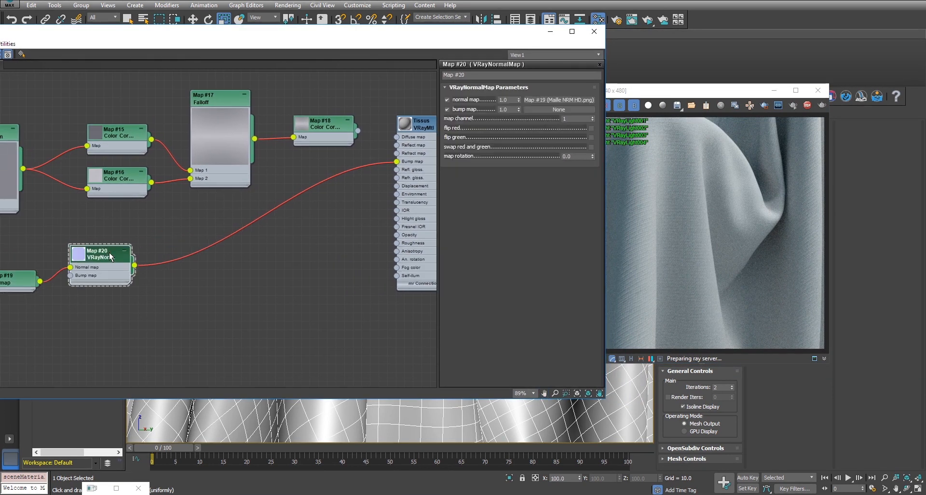
double_click(507, 100)
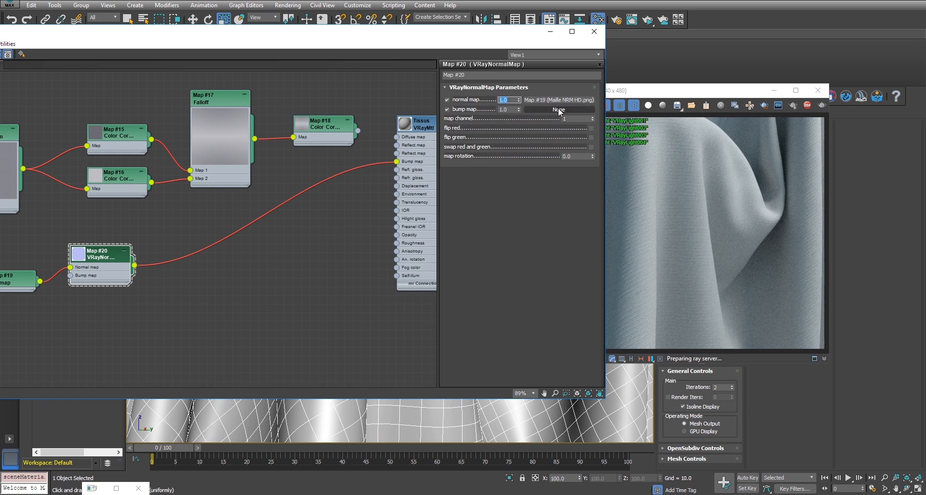
type("1.5")
key("Return")
left_click(591, 138)
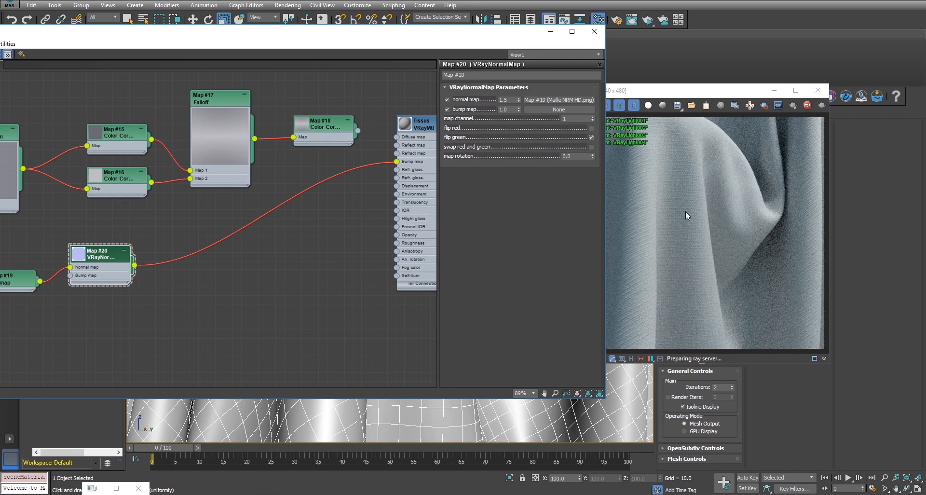
Try the VRayNormalMap's flip red option and check the knit relief in the render.
left_click_drag(732, 90, 805, 35)
left_click_drag(443, 37, 275, 45)
scroll(534, 246, "up", 3)
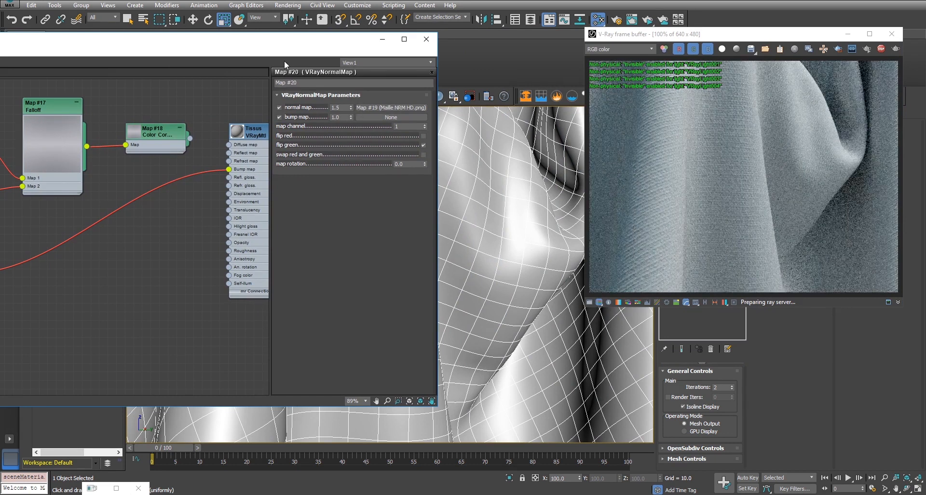
left_click_drag(254, 47, 372, 43)
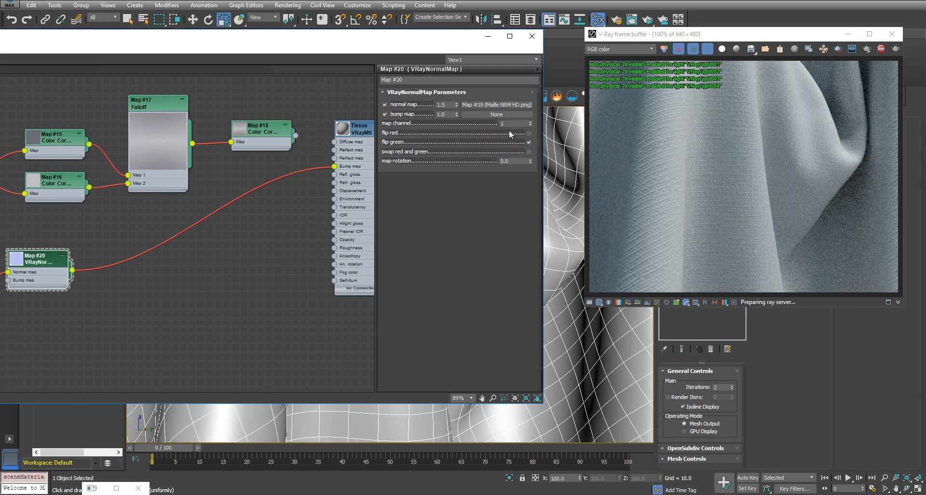
left_click(529, 132)
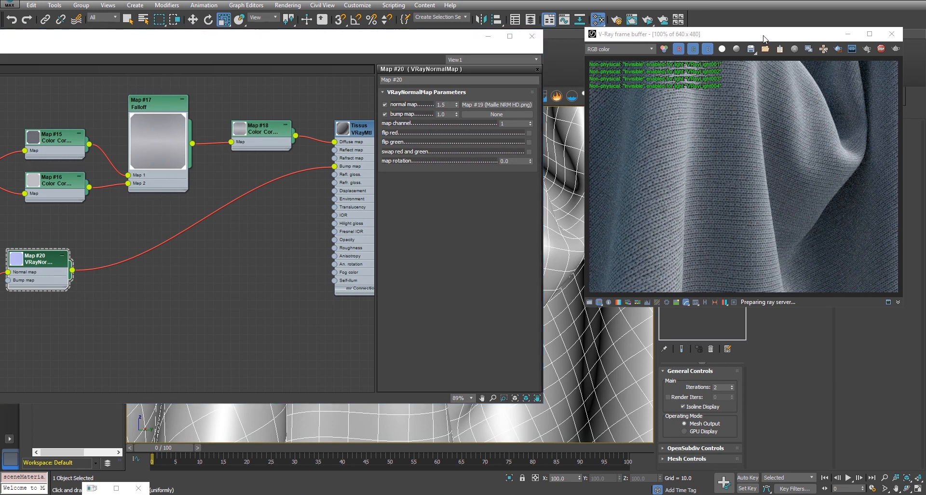
Add a VRayDisplacementMod modifier above OpenSubdiv on the blanket object Box001.
left_click(847, 34)
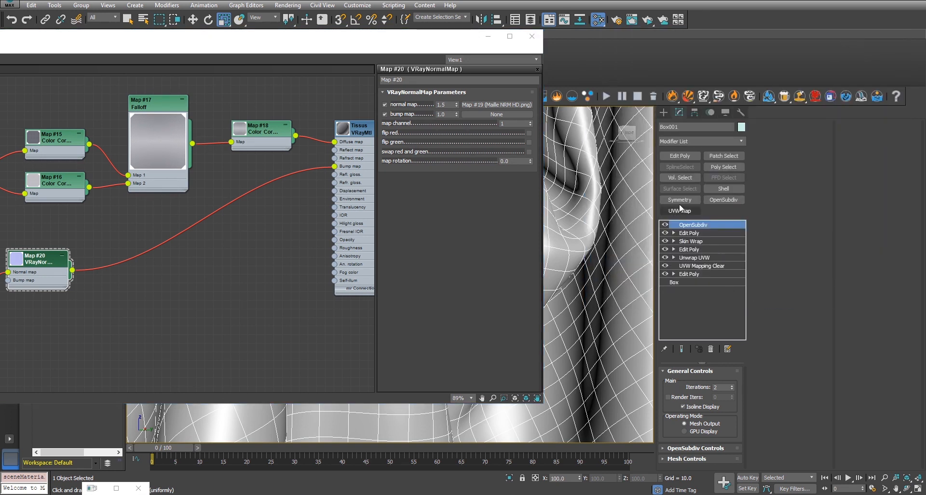
left_click(675, 141)
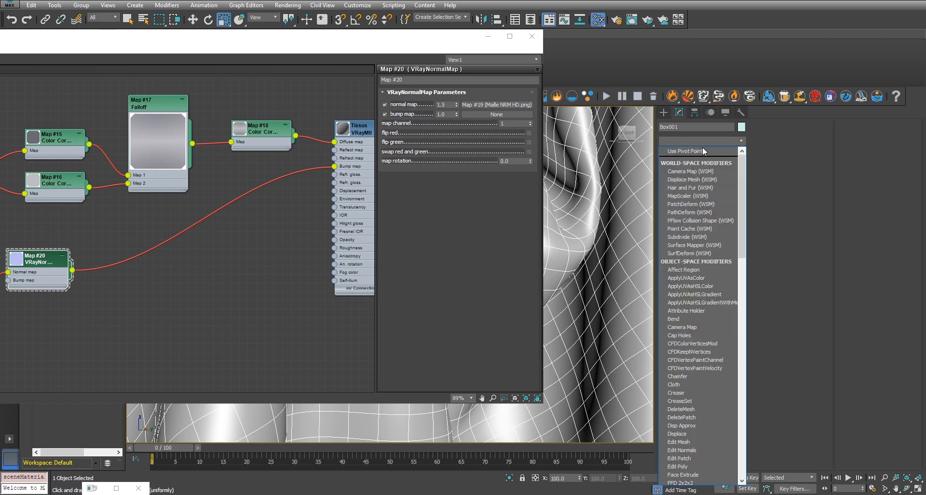
type("vr")
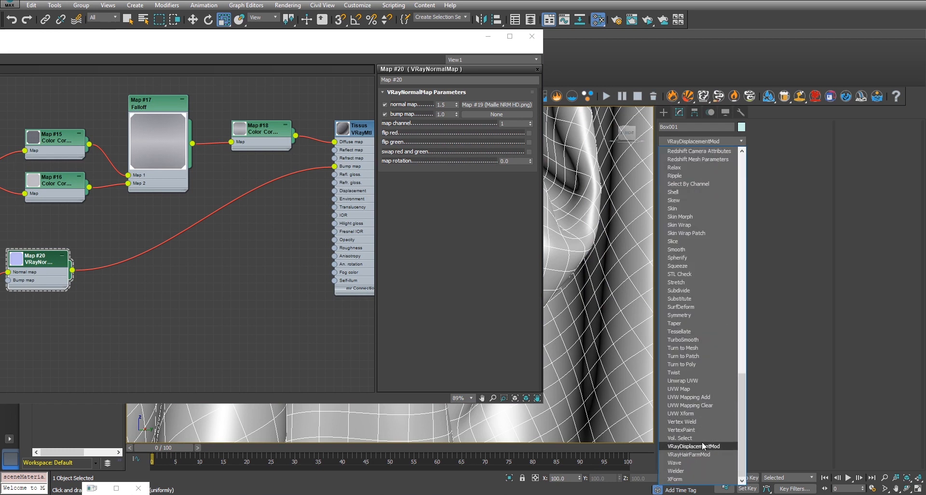
left_click(703, 445)
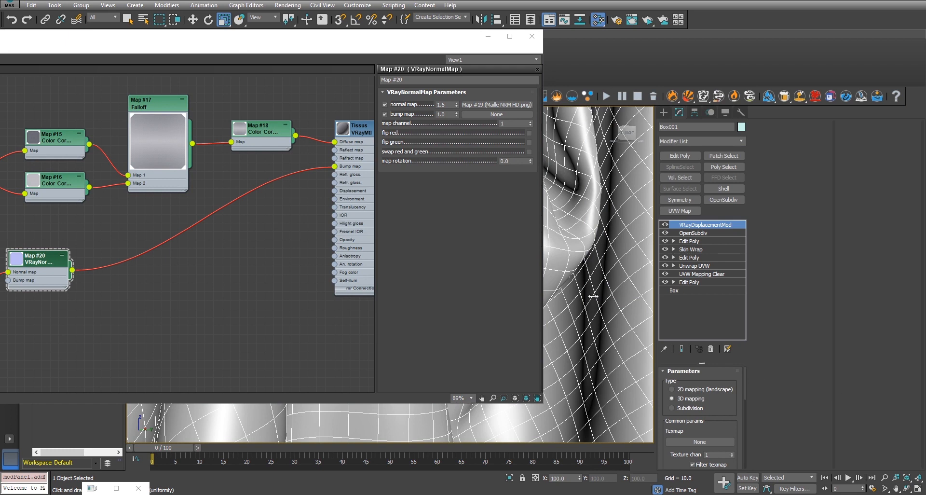
Bring Maille DSP HD.png from the Maille hd folder into the node graph as a Bitmap below the VRayNormalMap.
left_click_drag(220, 54, 445, 34)
left_click(598, 494)
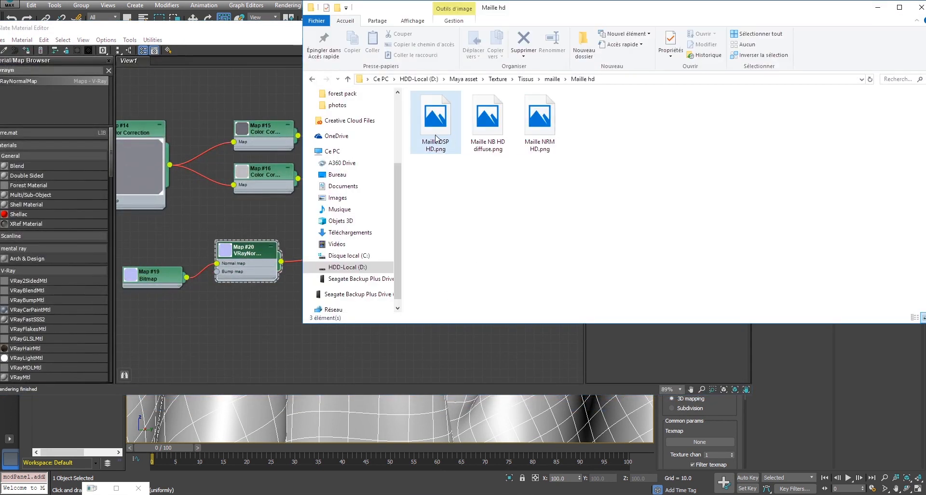
left_click_drag(449, 133, 250, 303)
left_click(919, 7)
Set the displacement bitmap's U and V tiling to 28 and its W angle to 90.
double_click(250, 303)
double_click(655, 131)
type("28")
key("Tab")
type("28")
left_click(719, 150)
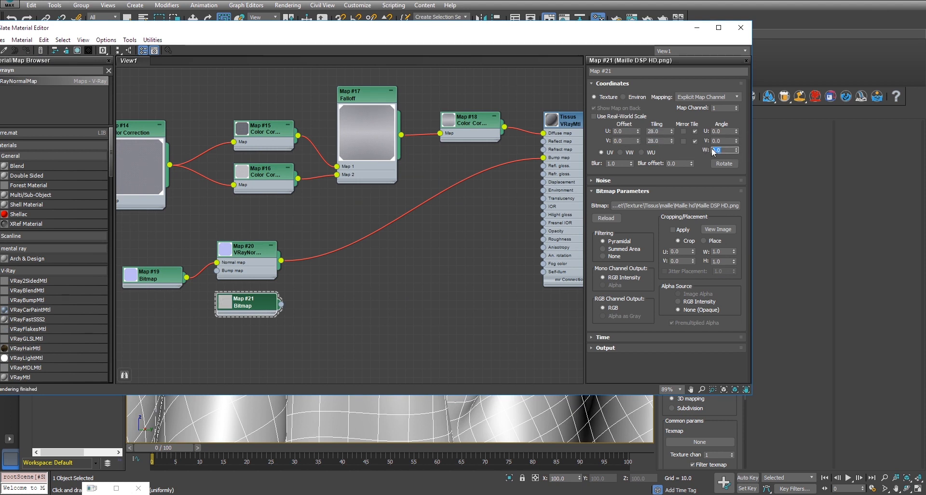
type("90")
key("Return")
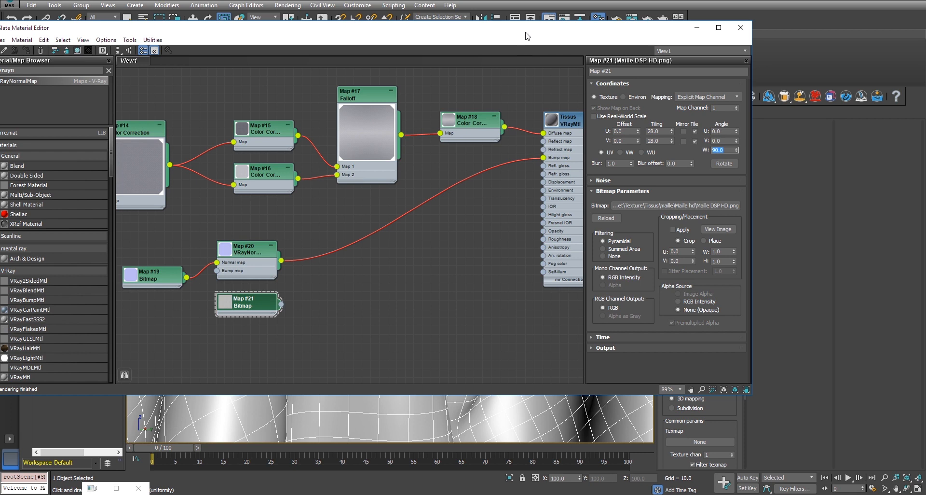
Assign the Maille DSP HD bitmap as an instance to the displacement modifier's Texmap.
left_click_drag(533, 32, 469, 32)
left_click_drag(218, 304, 695, 446)
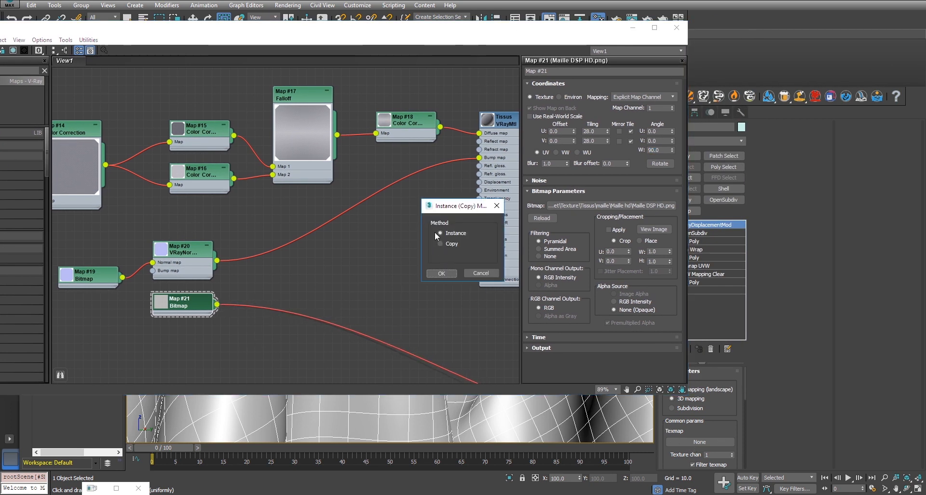
left_click(452, 273)
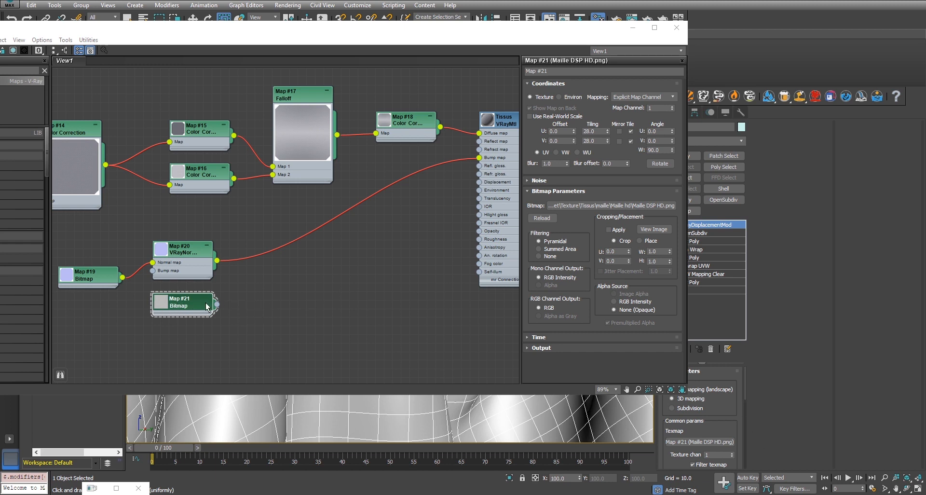
Reopen the V-Ray render and set the displacement Amount to 0.2.
scroll(745, 378, "down", 3)
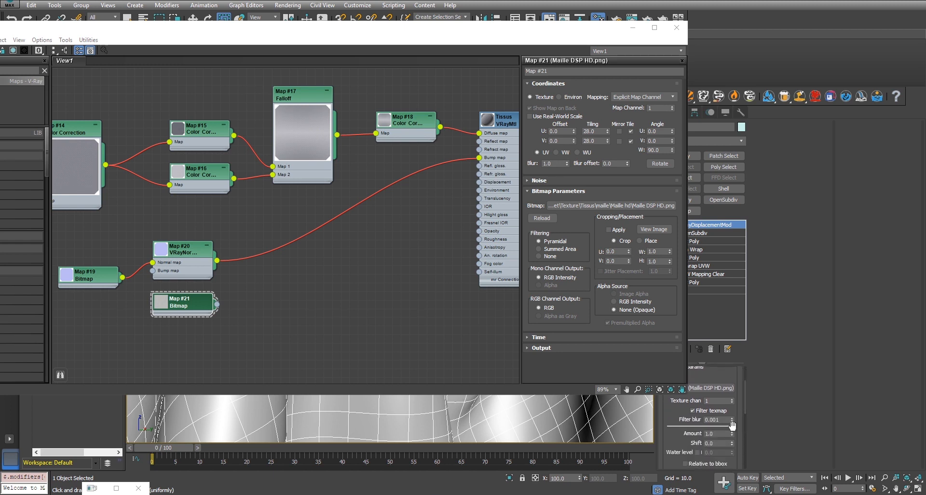
left_click(233, 493)
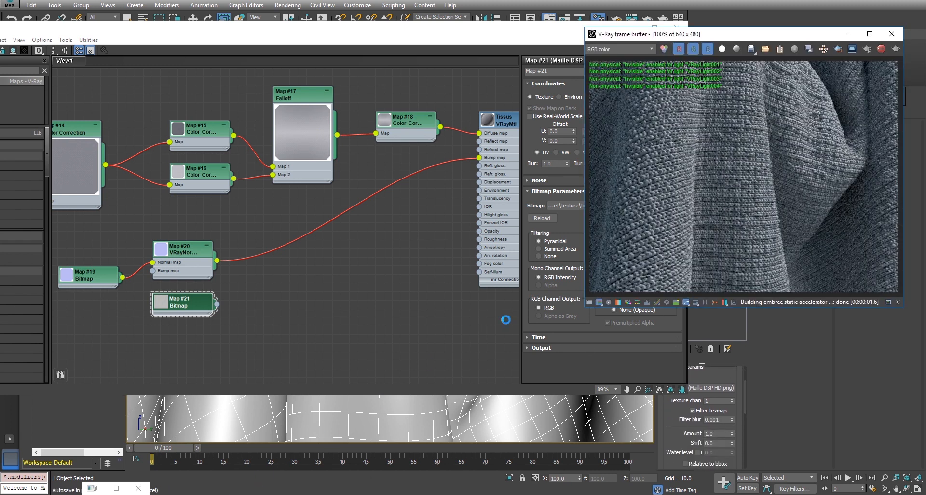
left_click_drag(784, 36, 741, 32)
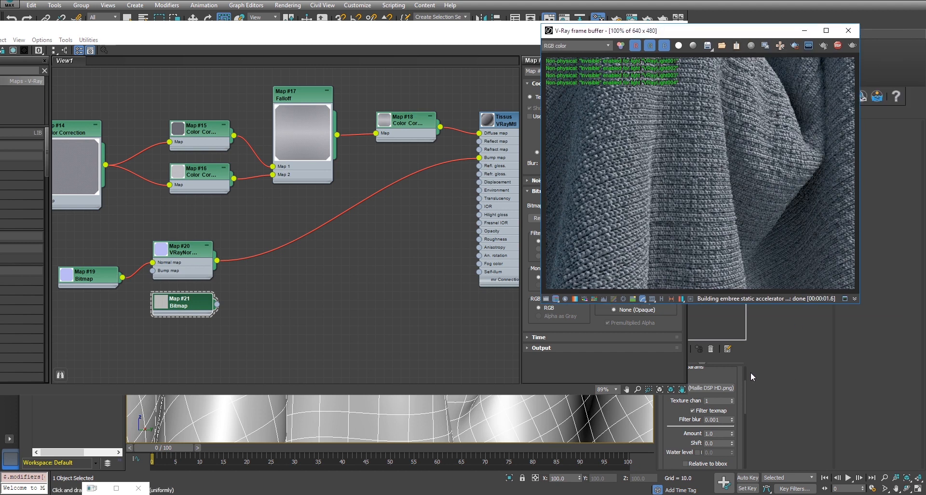
left_click(723, 433)
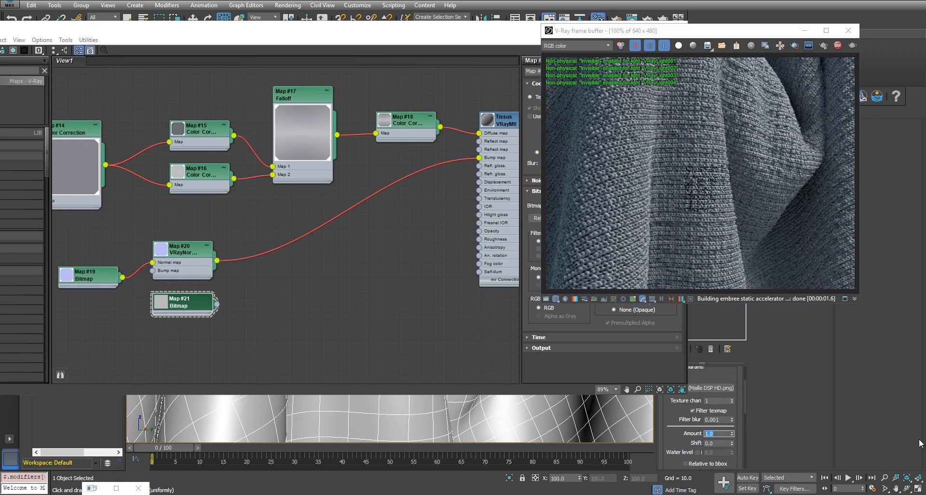
type("0.2")
key("Return")
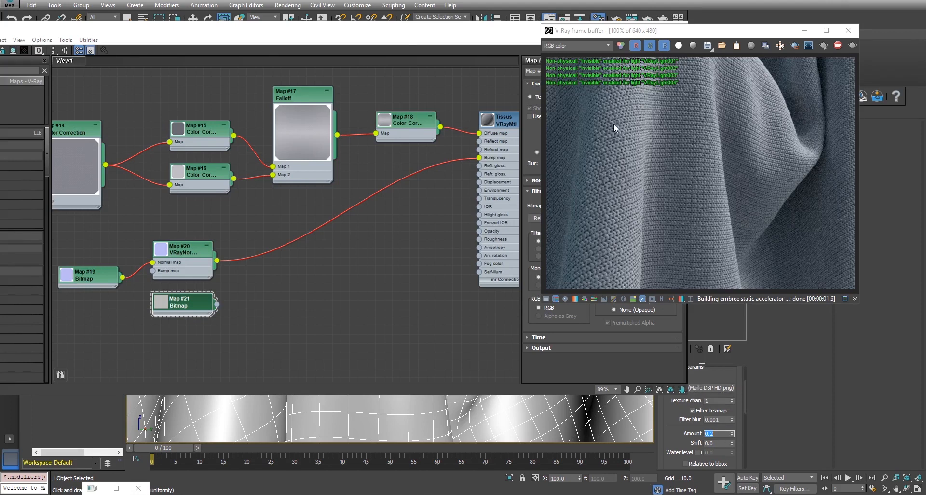
Review the full node network and the displaced knit in the render, both up close and on the whole draped armchair.
left_click_drag(406, 33, 447, 13)
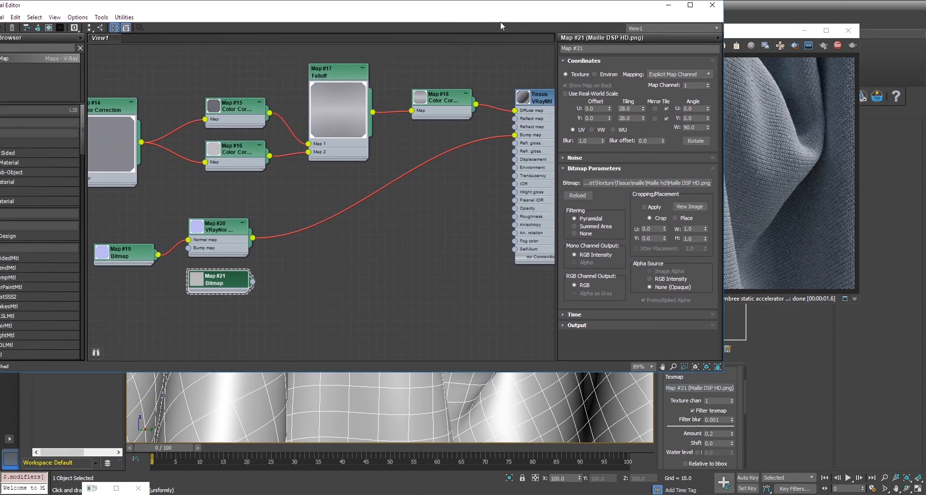
left_click_drag(736, 30, 752, 48)
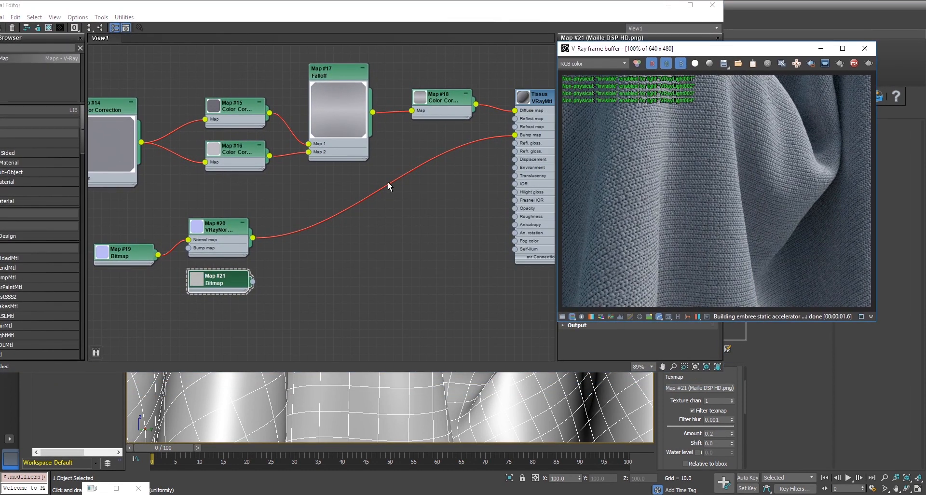
scroll(418, 245, "down", 2)
scroll(393, 256, "down", 1)
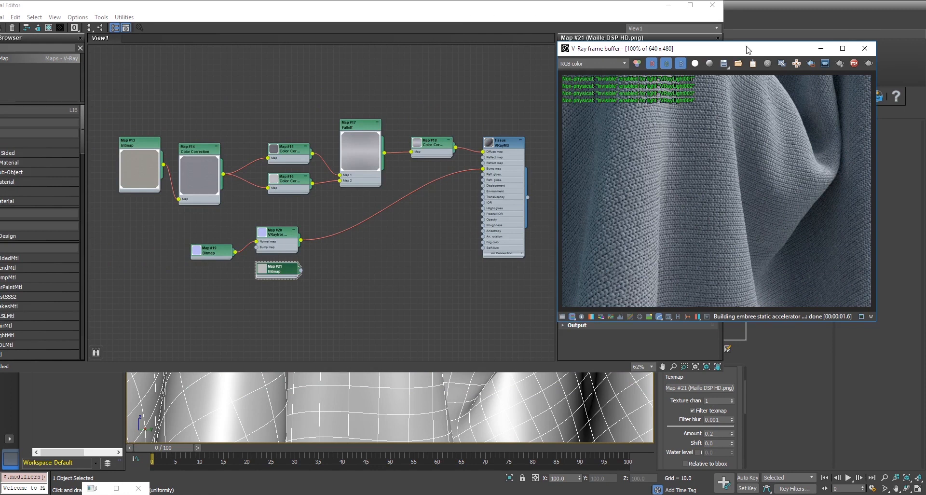
left_click_drag(747, 49, 646, 40)
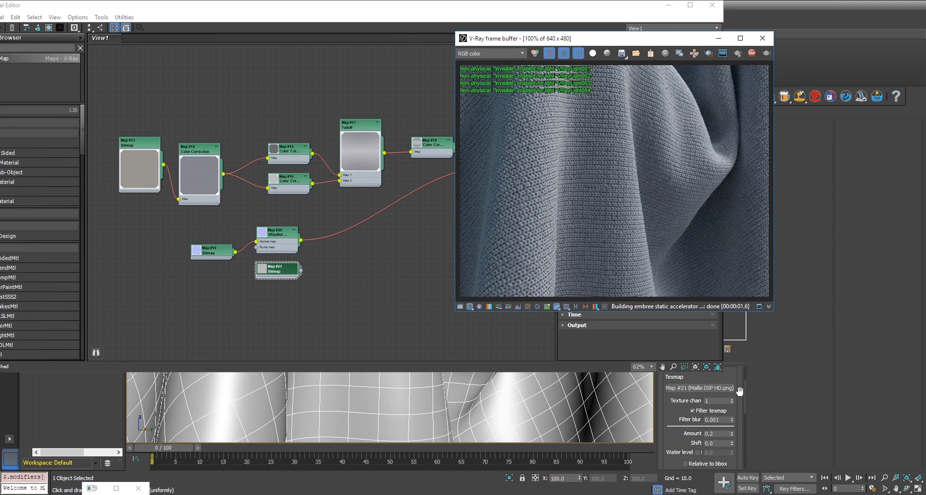
left_click_drag(745, 396, 744, 386)
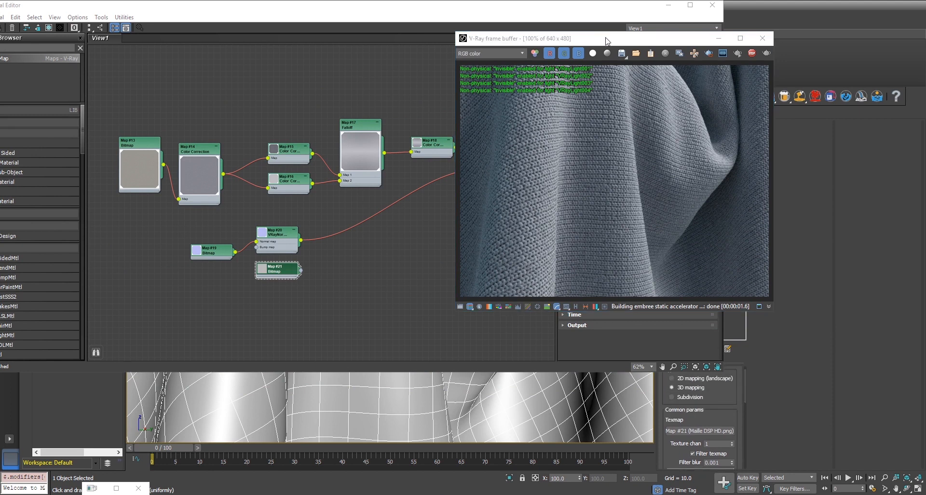
left_click_drag(607, 41, 389, 21)
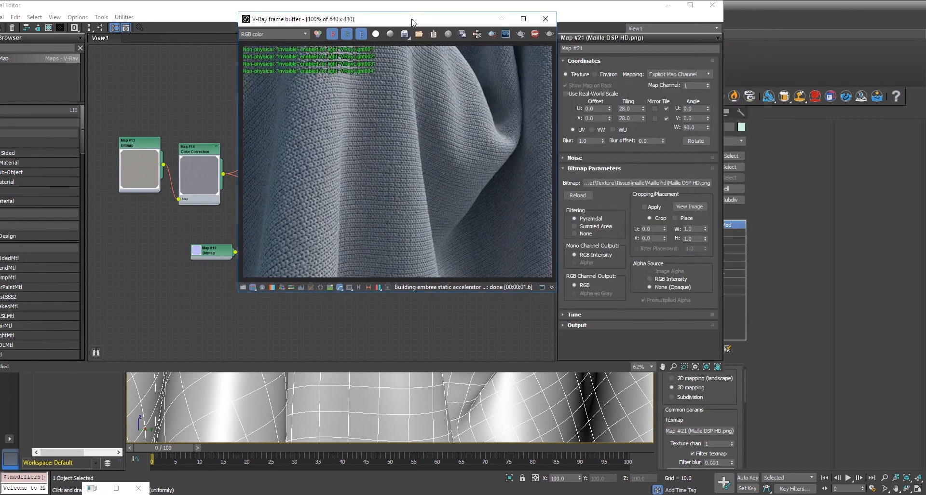
left_click(669, 6)
left_click_drag(397, 21, 400, 116)
scroll(600, 296, "down", 5)
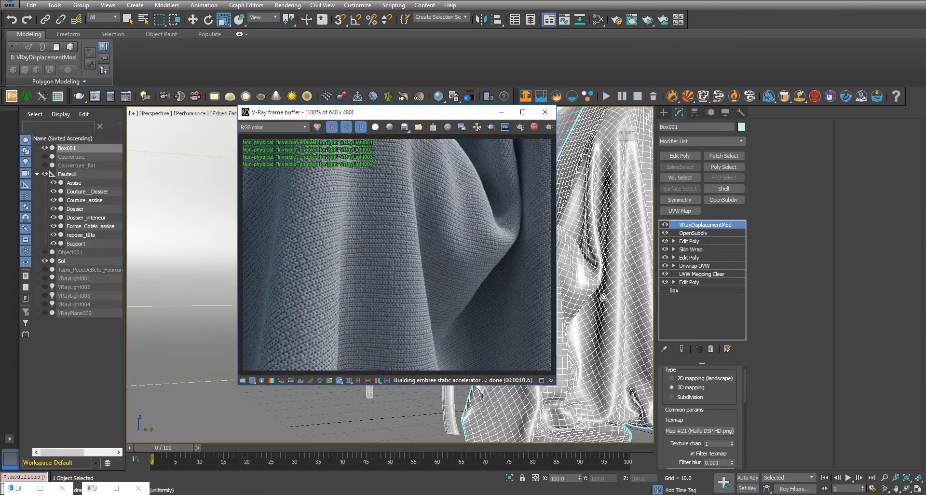
middle_click_drag(601, 251, 526, 276)
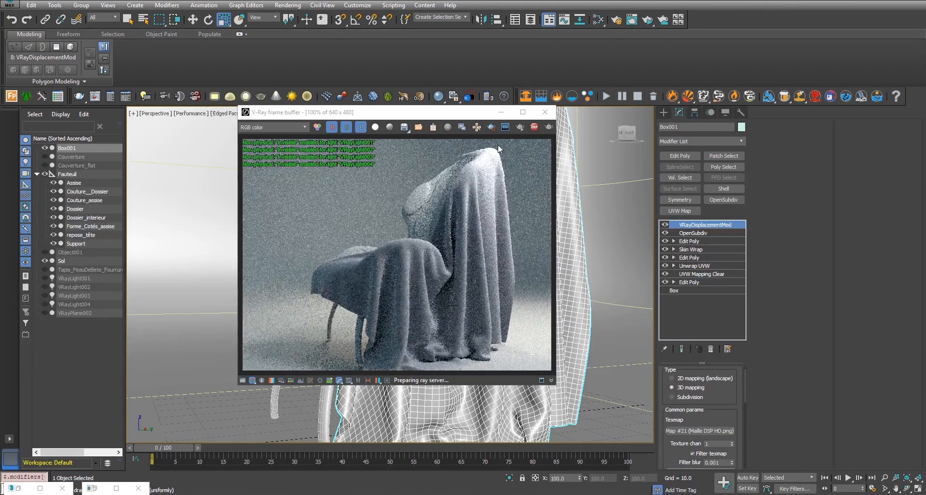
Minimize the render, switch to the front view, and create a box about 2.2 by 2.1 on the floor beside the blanket.
left_click(501, 112)
middle_click_drag(542, 252, 524, 305, "alt")
key("alt+w")
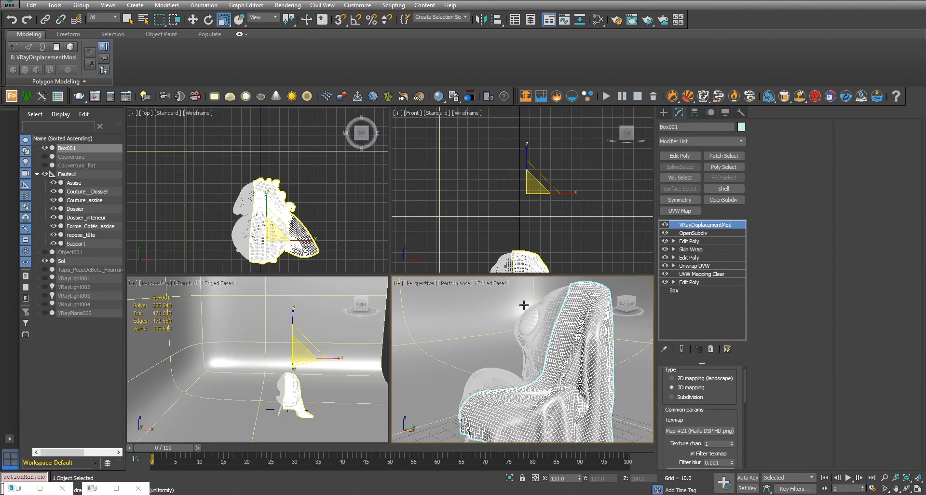
right_click(551, 236)
key("alt+w")
middle_click_drag(472, 345, 440, 146)
middle_click_drag(441, 283, 415, 190)
scroll(481, 294, "up", 2)
scroll(482, 292, "up", 4)
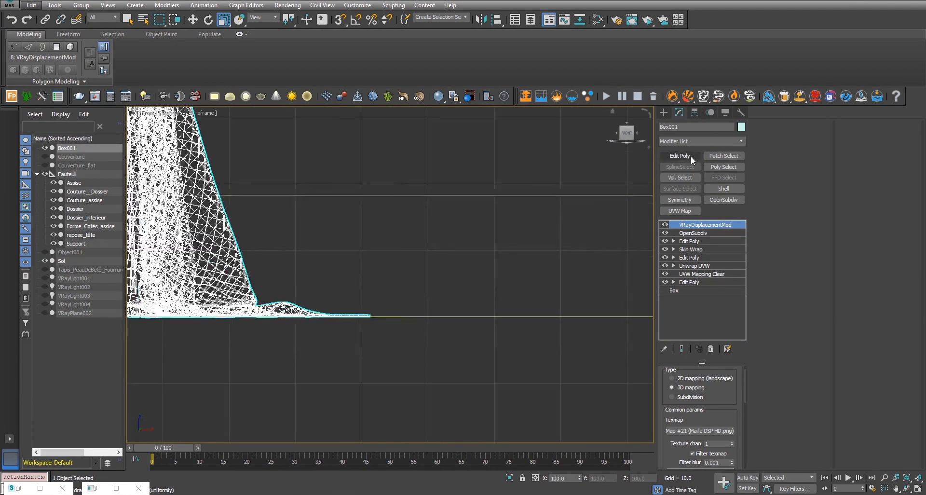
left_click(663, 112)
left_click(681, 171)
left_click_drag(485, 301, 499, 316)
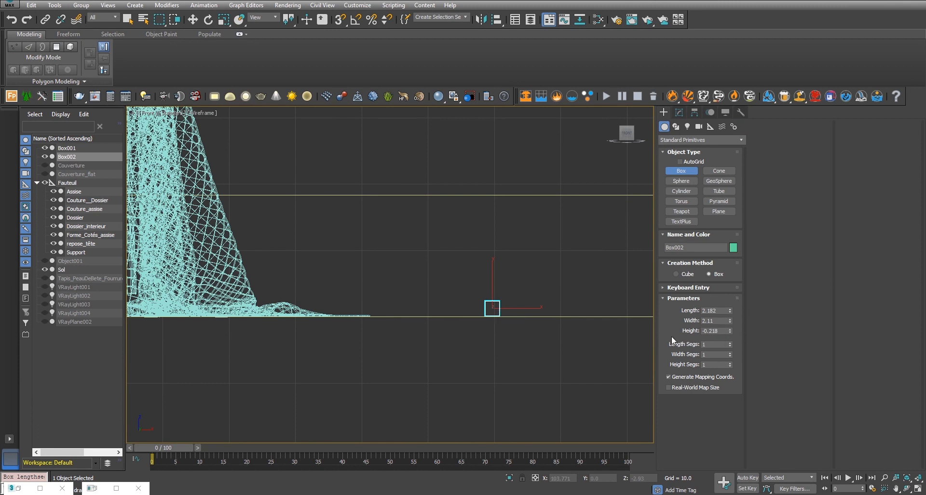
Set the new box's length, width and height to 1.
scroll(516, 315, "up", 5)
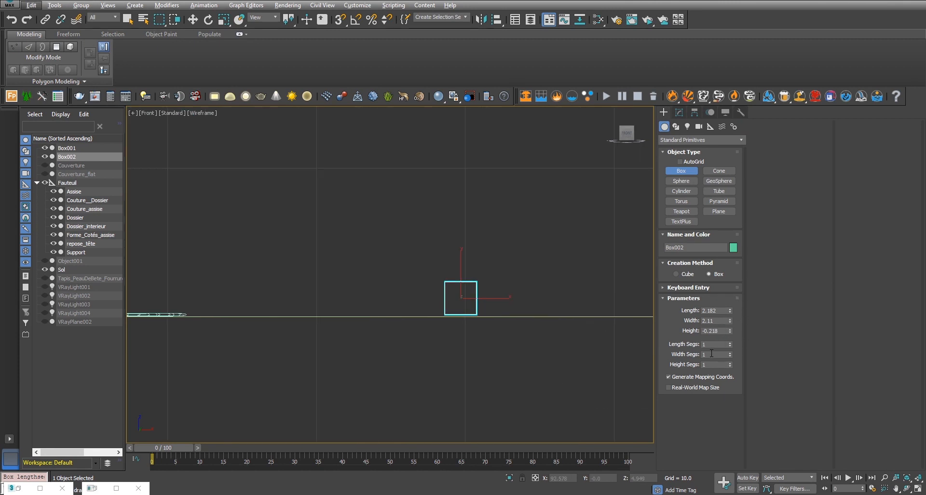
double_click(720, 311)
type("1")
double_click(701, 320)
double_click(719, 331)
type("1")
key("Return")
Move the reference box down so that it rests on the floor line.
key("r")
left_click(679, 112)
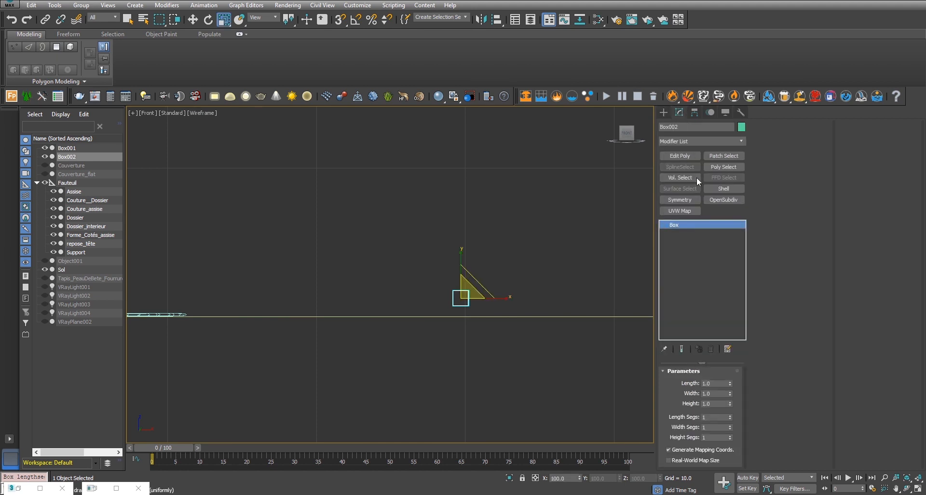
key("w")
left_click_drag(462, 261, 462, 273)
scroll(488, 311, "up", 3)
scroll(497, 300, "up", 2)
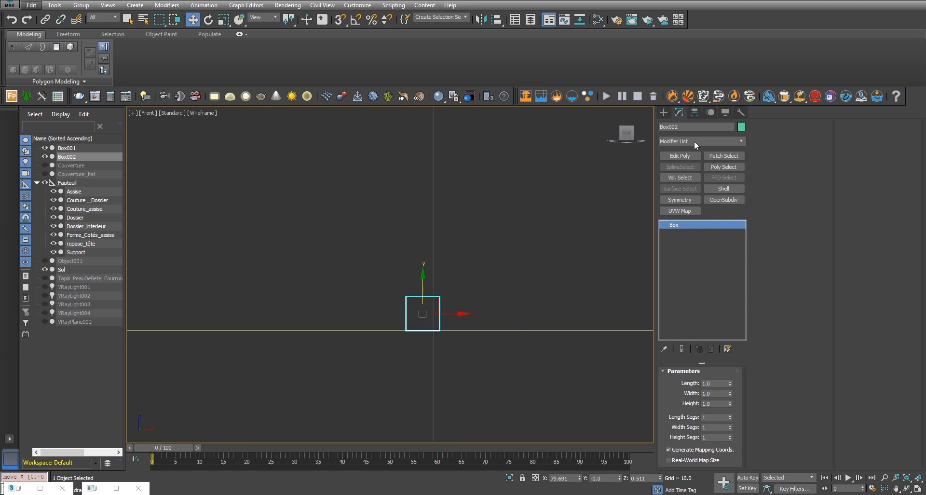
Start a Line spline and set its rendering thickness to 0.01.
left_click(663, 113)
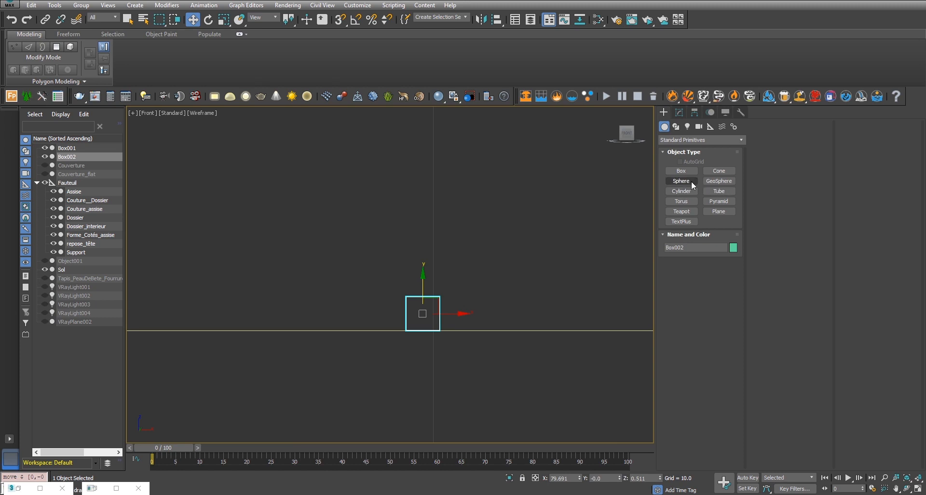
left_click(676, 126)
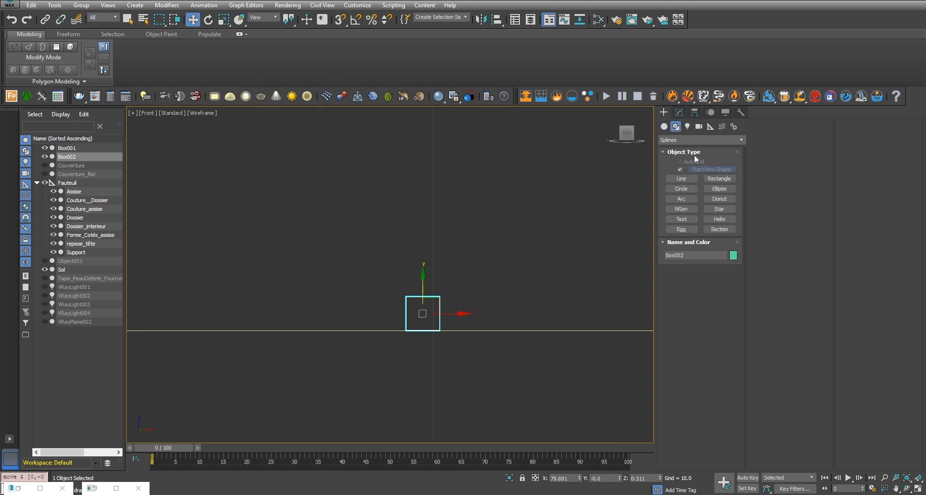
left_click(688, 182)
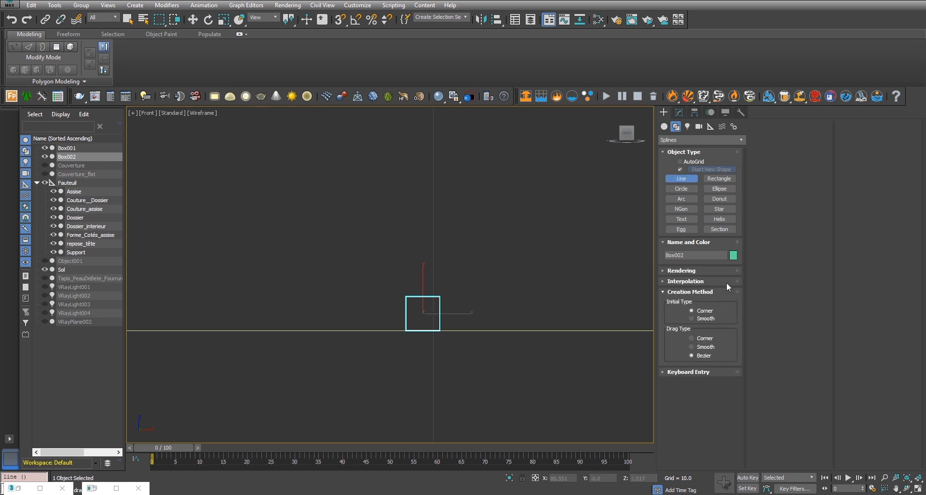
scroll(489, 313, "up", 5)
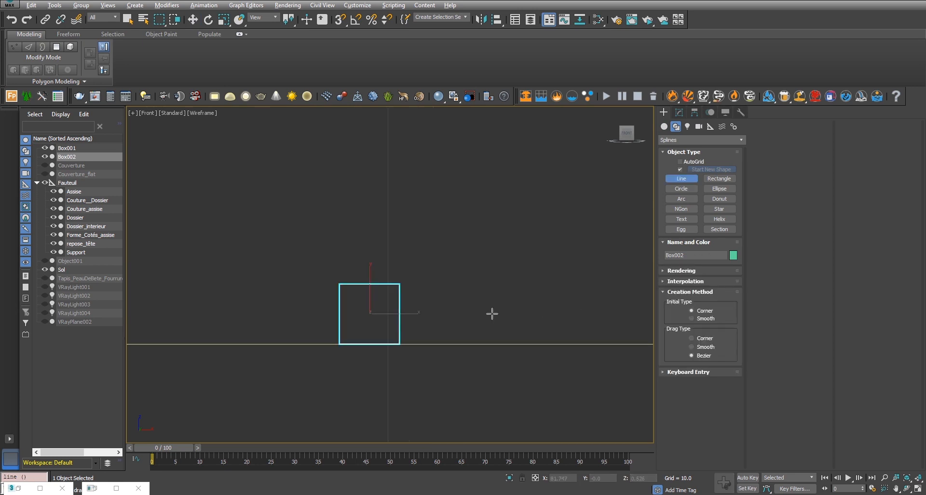
left_click(663, 270)
double_click(716, 341)
type("0.01")
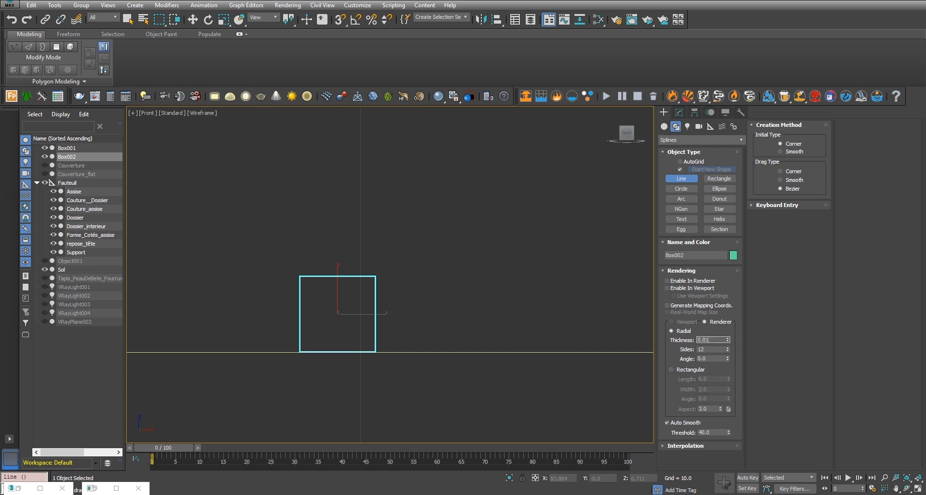
key("Return")
Draw a trial curved line with a hooked top beside the reference box, about as tall as the box.
left_click(449, 282)
left_click(449, 281)
left_click(440, 297)
left_click(444, 332)
left_click(444, 348)
right_click(449, 352)
scroll(448, 328, "up", 6)
scroll(434, 316, "up", 3)
scroll(520, 324, "down", 8)
middle_click_drag(545, 283, 506, 286)
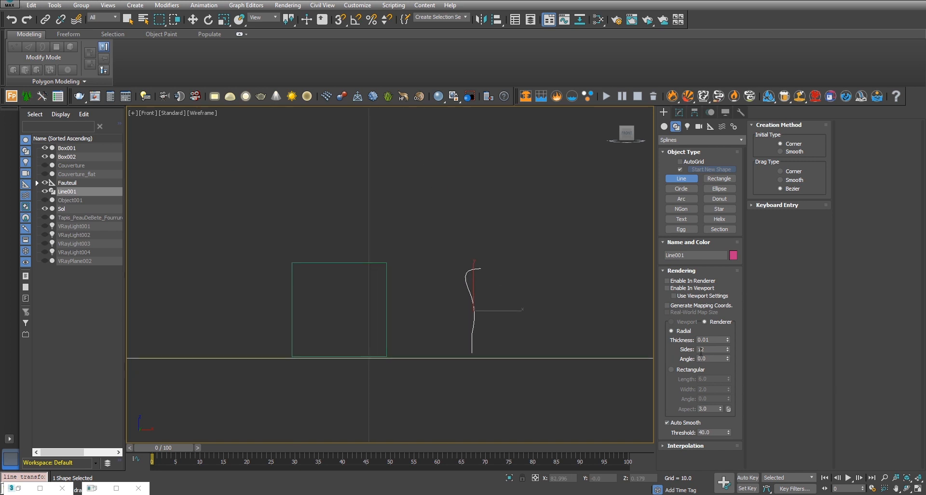
Preview the trial line's thickness in the viewport and undo the line.
left_click(667, 288)
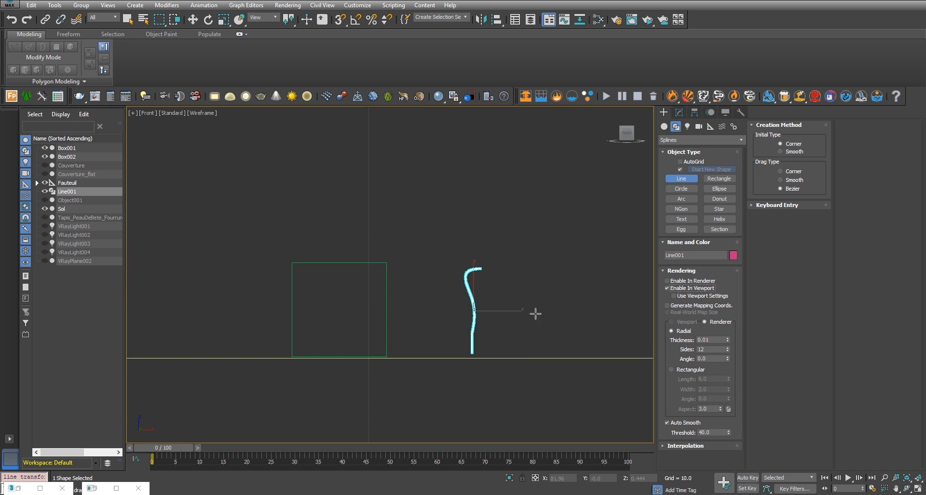
scroll(513, 303, "up", 5)
scroll(474, 310, "up", 2)
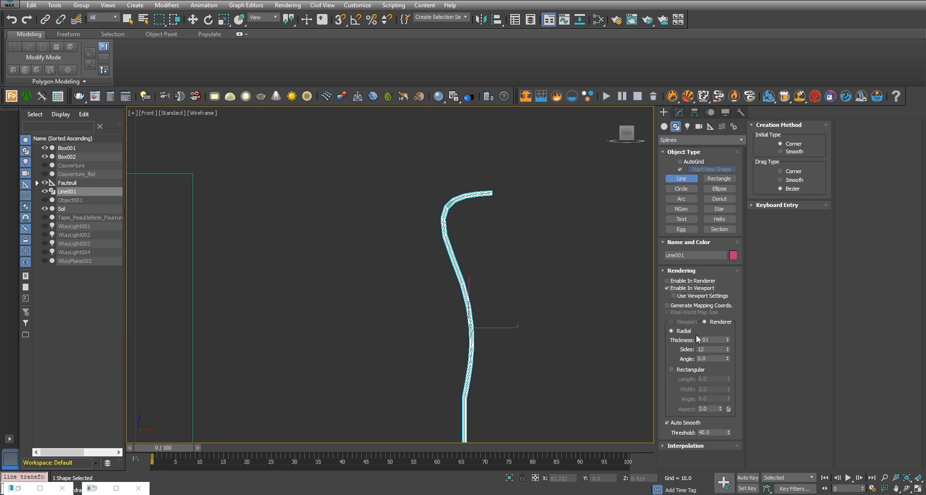
key("ctrl+z")
key("ctrl+z")
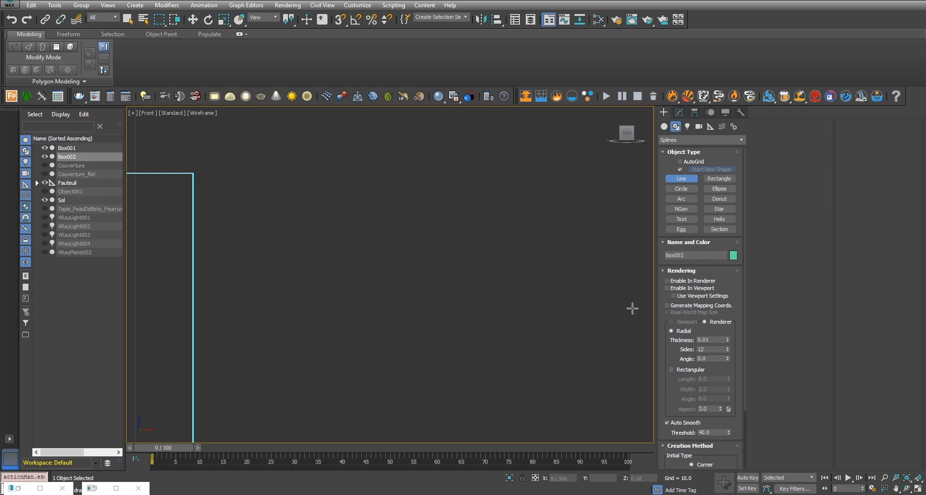
Enable spline thickness in the viewport and draw a wavy zigzag strand beside the reference box, ending at the floor line.
left_click(667, 288)
scroll(523, 314, "down", 3)
middle_click_drag(523, 314, 469, 326)
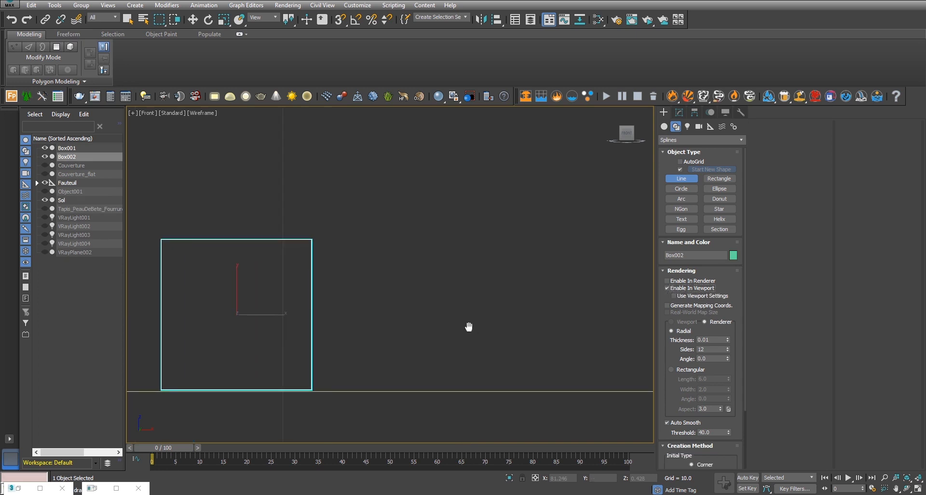
left_click(434, 257)
left_click(414, 279)
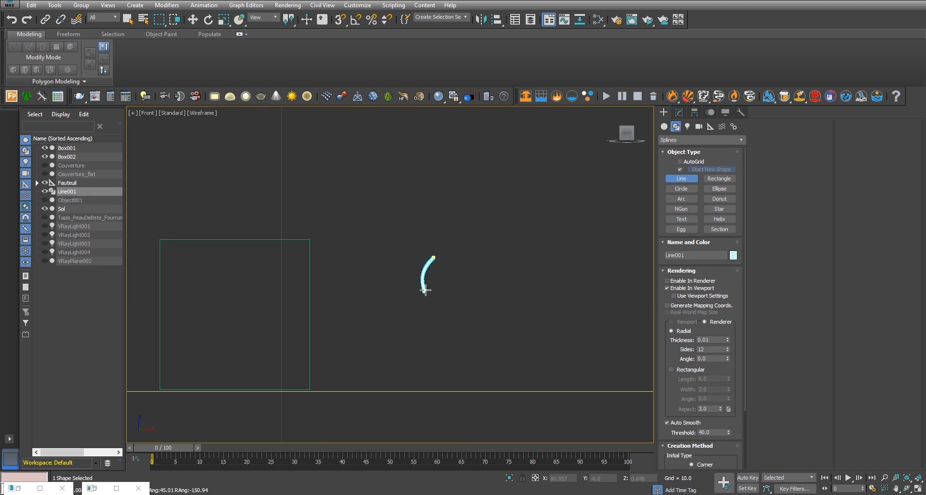
left_click(441, 294)
left_click(420, 322)
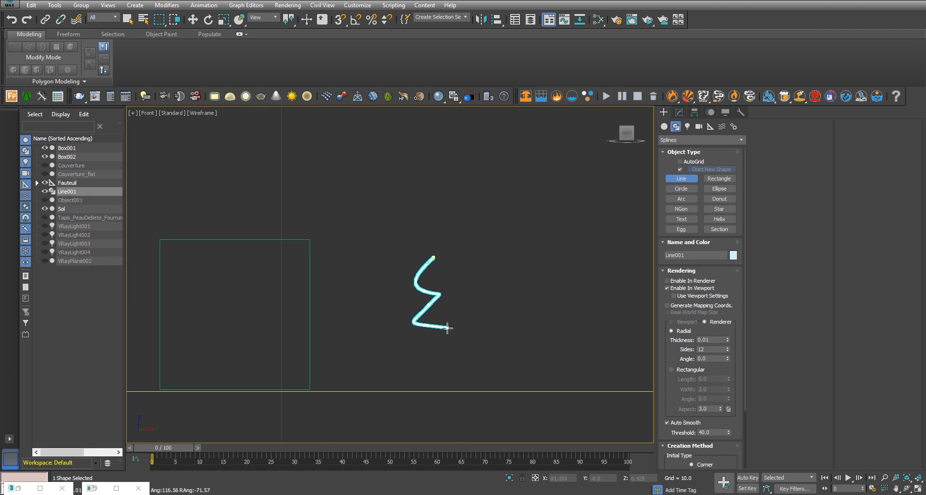
left_click(391, 360)
left_click(430, 383)
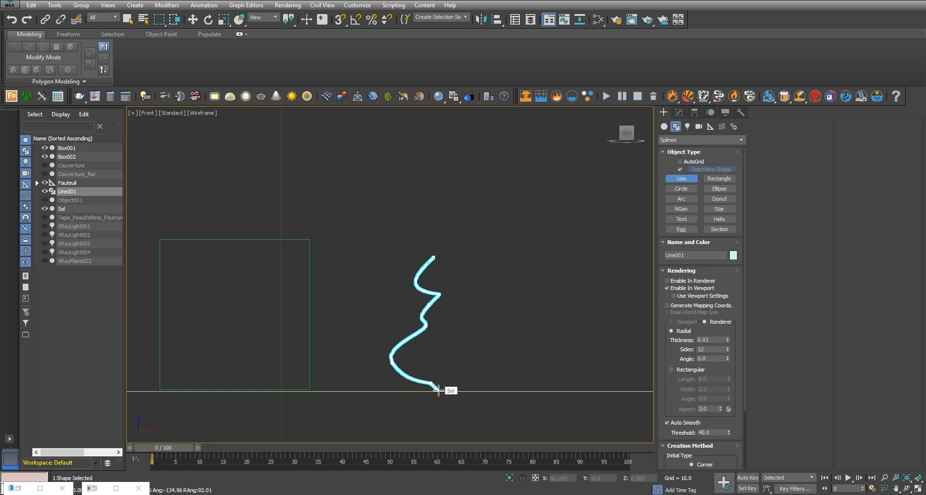
right_click(440, 390)
Draw a second, shorter S-shaped strand with a hooked top beside the zigzag one, ending at the floor line.
middle_click_drag(550, 278, 458, 273)
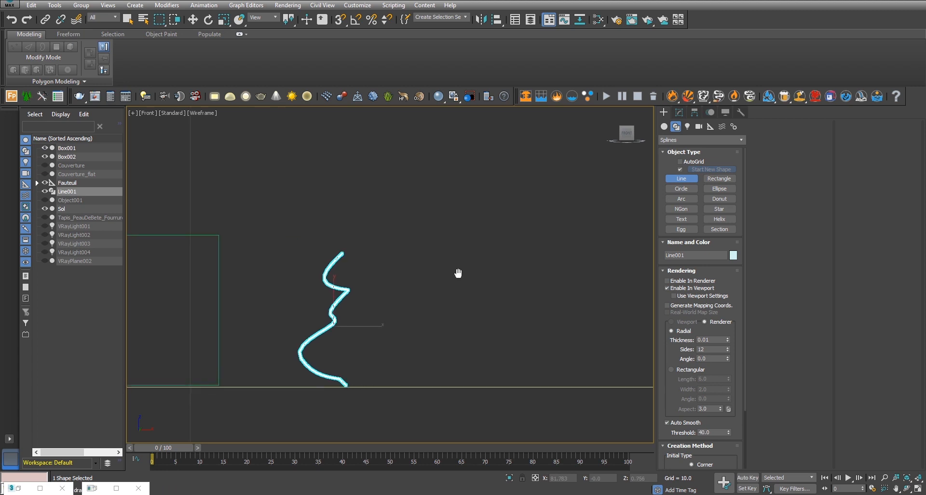
left_click(425, 296)
left_click_drag(410, 315, 423, 346)
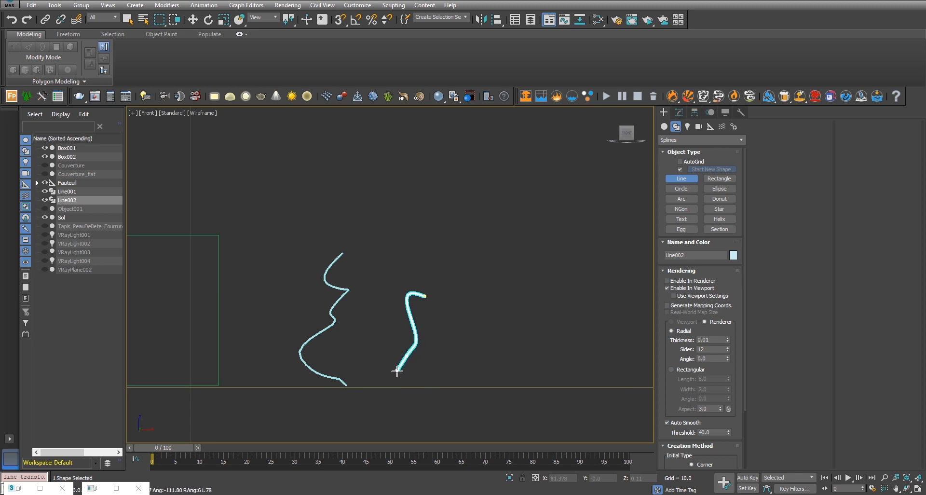
left_click(404, 384)
right_click(405, 385)
Draw a third strand with a wide heart-like curl at the top and a curved stem down to the floor line.
left_click(492, 317)
left_click_drag(457, 299, 459, 283)
left_click(504, 275)
left_click_drag(530, 285, 487, 344)
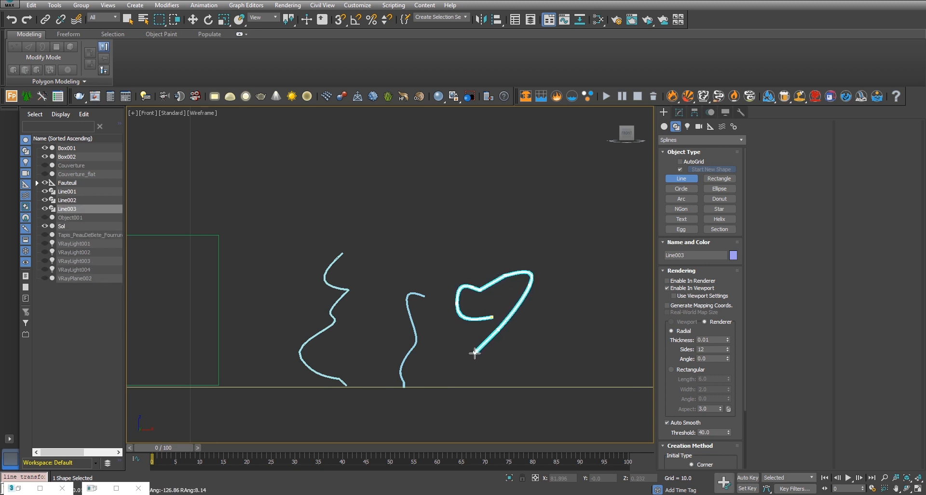
left_click(477, 385)
right_click(477, 386)
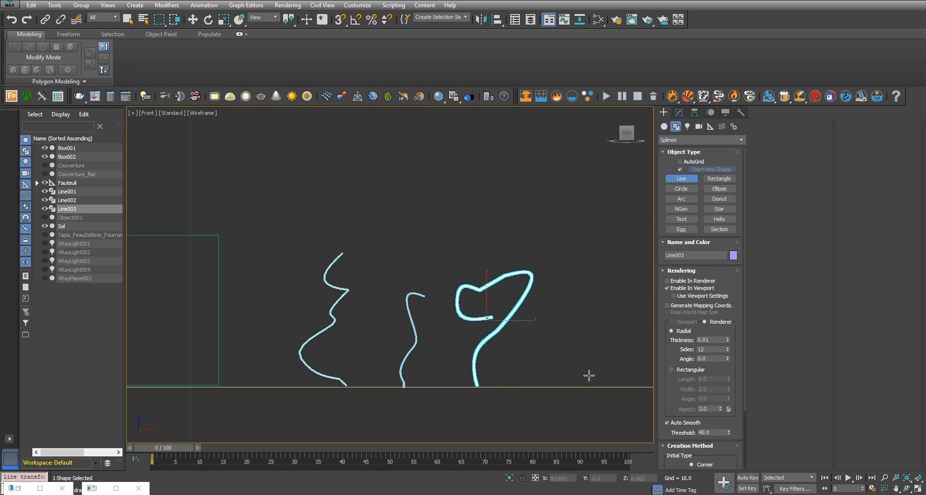
Draw a short L-shaped fourth strand rising from the floor line beside the heart-like one.
left_click_drag(566, 387, 551, 381)
left_click(545, 329)
right_click(550, 330)
Draw a large fifth strand with a broad arched top and a wavy lower part reaching the floor line.
middle_click_drag(611, 384, 453, 287)
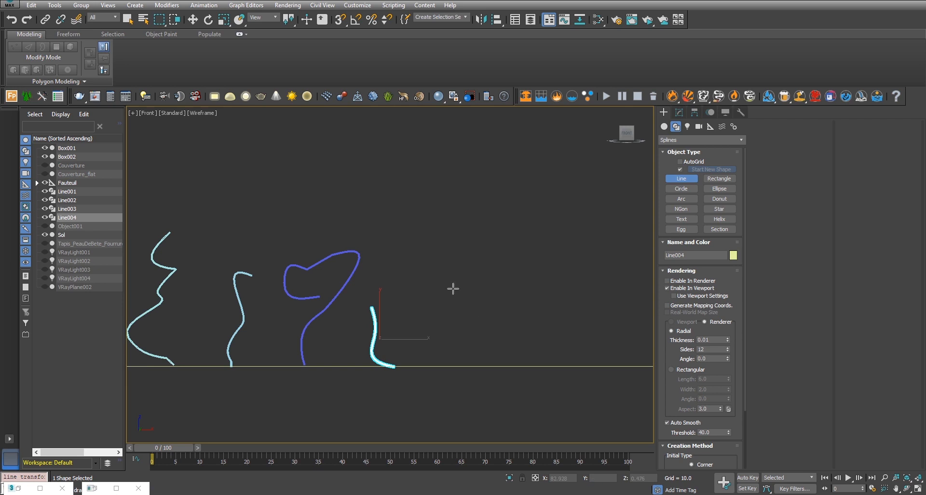
left_click(504, 289)
left_click_drag(479, 237, 440, 257)
mouse_move(429, 287)
left_mouse_down()
mouse_move(452, 314)
mouse_move(448, 332)
left_mouse_up()
left_click(475, 336)
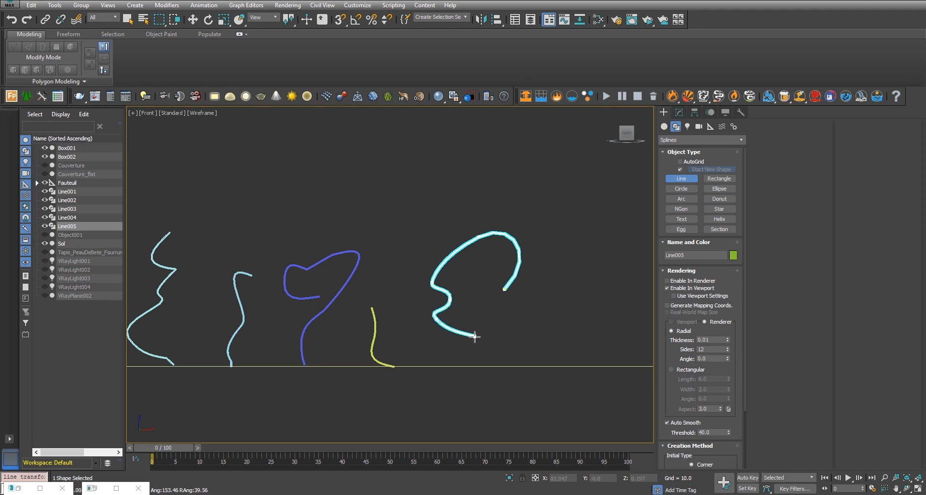
left_click_drag(492, 351, 492, 358)
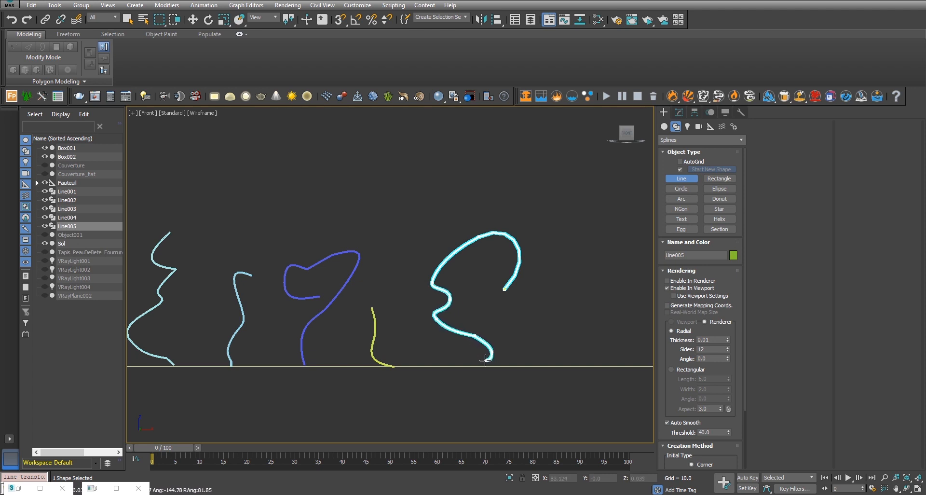
left_click(479, 363)
right_click(480, 363)
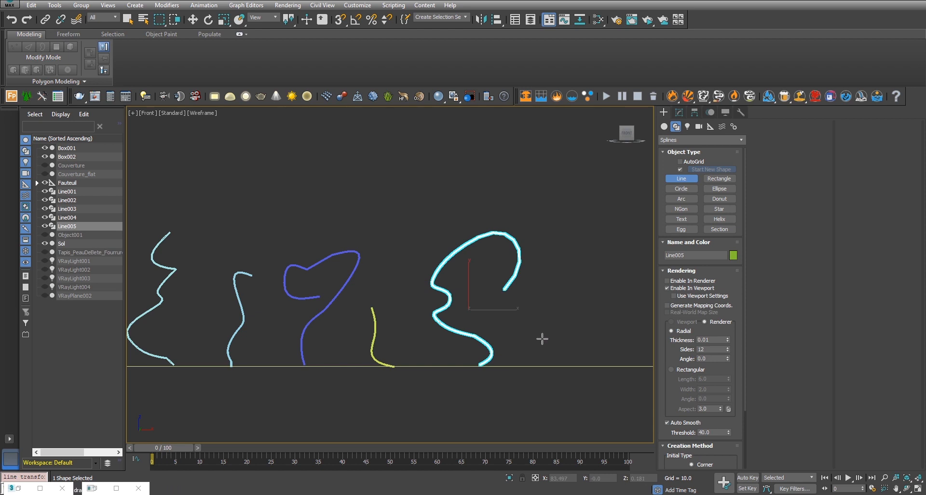
Draw a small S-shaped sixth strand beside the large arched one, ending just above the floor line.
middle_click_drag(590, 334, 505, 340)
left_click(499, 284)
left_click_drag(490, 320, 516, 331)
left_click(505, 344)
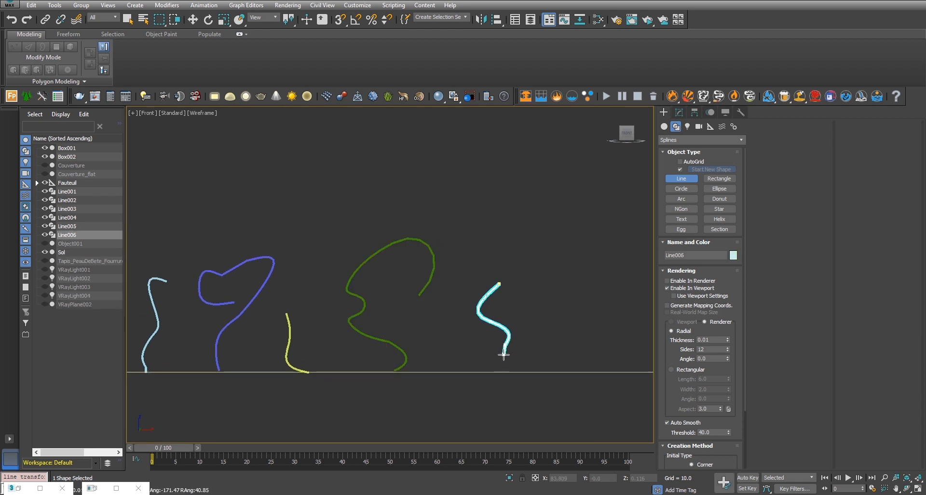
right_click(501, 370)
Draw a seventh strand with a doubled-back loop at the top and a bent stem ending at the floor line.
middle_click_drag(371, 337, 438, 314)
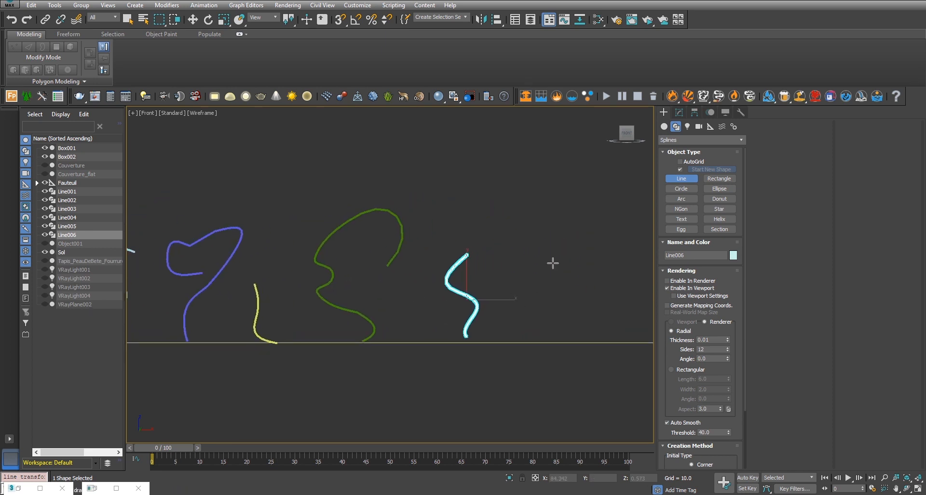
left_click(547, 263)
left_click(519, 264)
left_click(558, 235)
left_click(571, 219)
left_click(577, 240)
left_click(556, 259)
left_click(575, 296)
left_click(570, 311)
left_click(525, 329)
left_click(525, 343)
right_click(525, 343)
Set the seventh strand's rendering thickness to 0.006 and open its line parameters for modification.
middle_click_drag(375, 317, 433, 339)
scroll(434, 339, "down", 2)
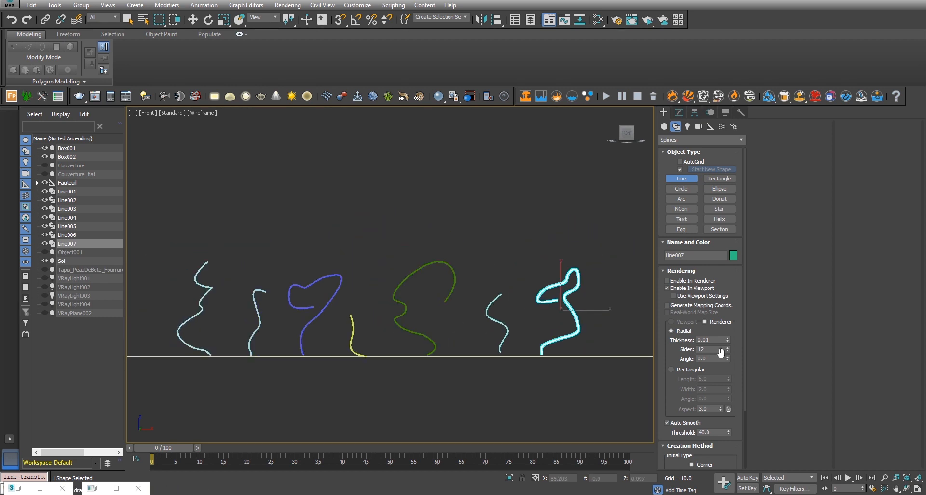
scroll(429, 304, "up", 6)
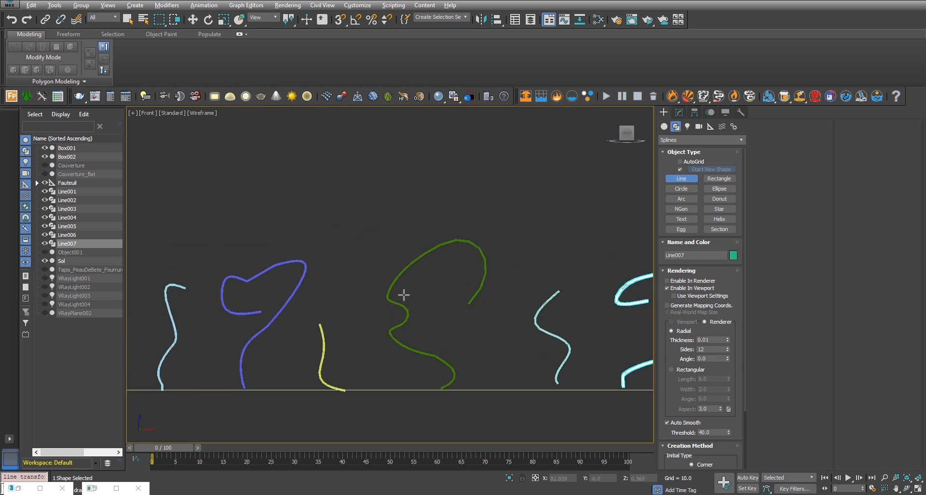
scroll(446, 297, "down", 8)
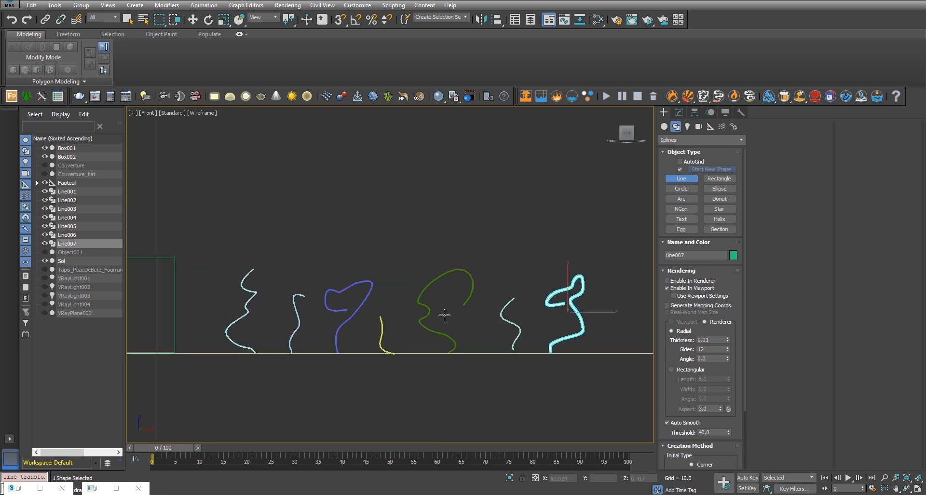
scroll(534, 320, "up", 8)
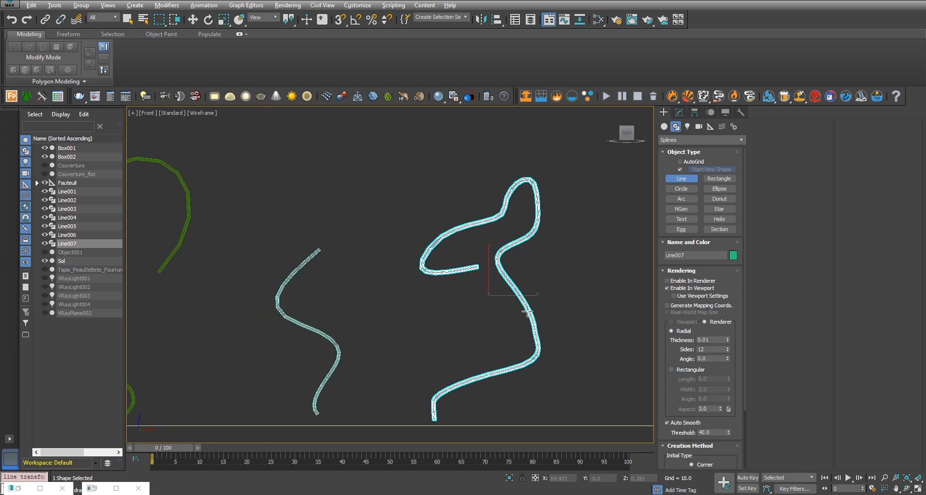
double_click(706, 339)
type("0.006")
key("Return")
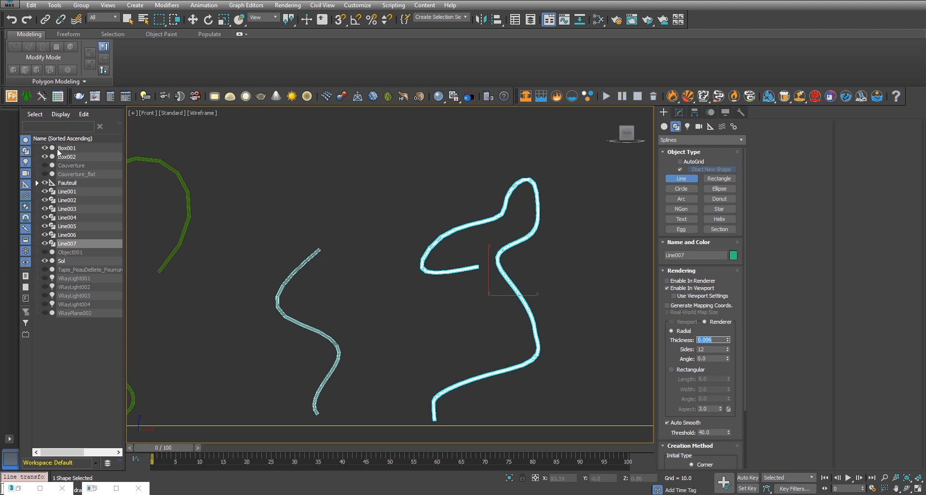
type("w")
left_click(679, 112)
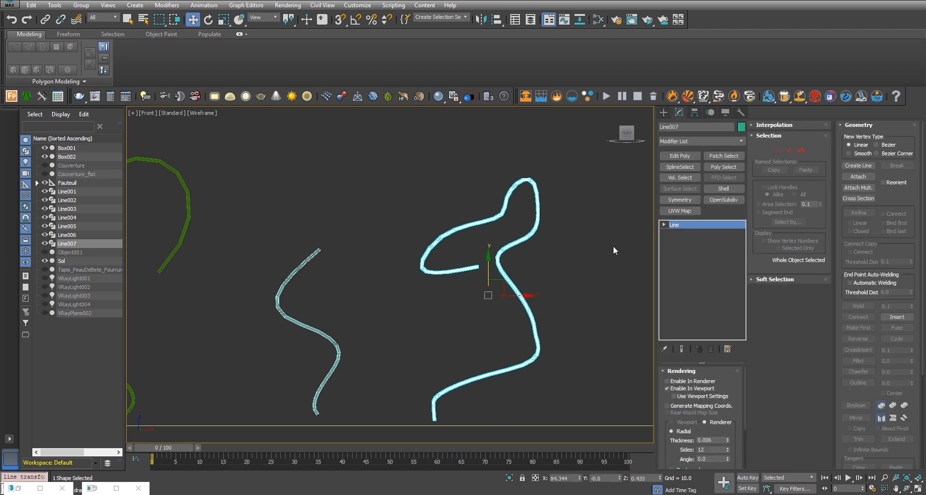
Set the rendering thickness of the small S-shaped sixth strand to 0.008.
left_click(296, 273)
key("w")
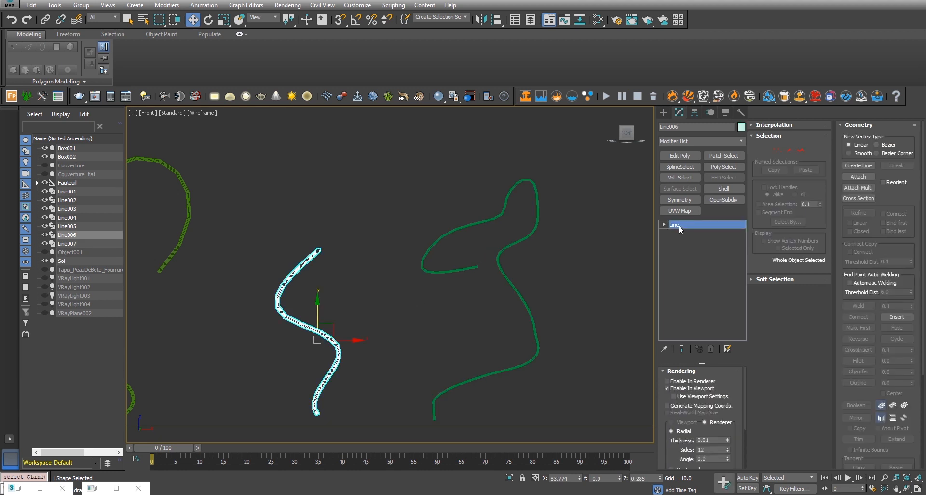
left_click(709, 440)
key("Return")
Set the rendering thickness of the large arched fifth strand to 0.005.
middle_click_drag(278, 329, 427, 313)
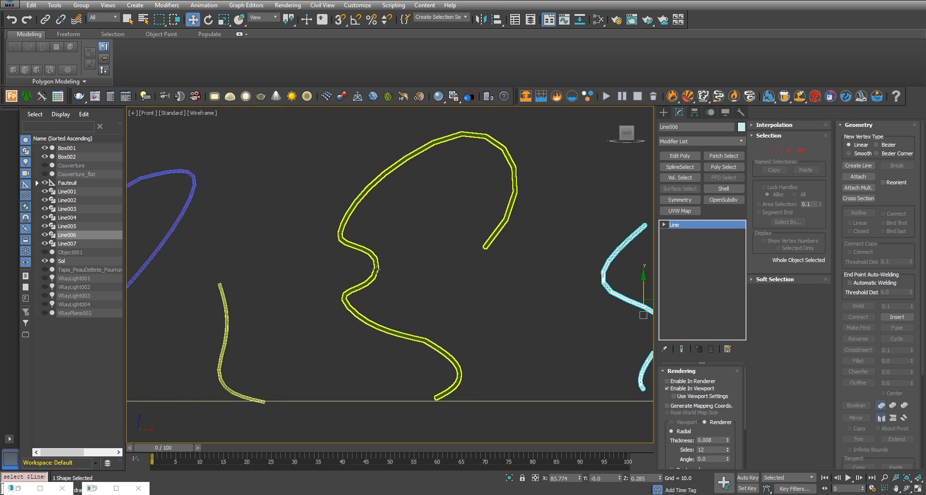
left_click(375, 268)
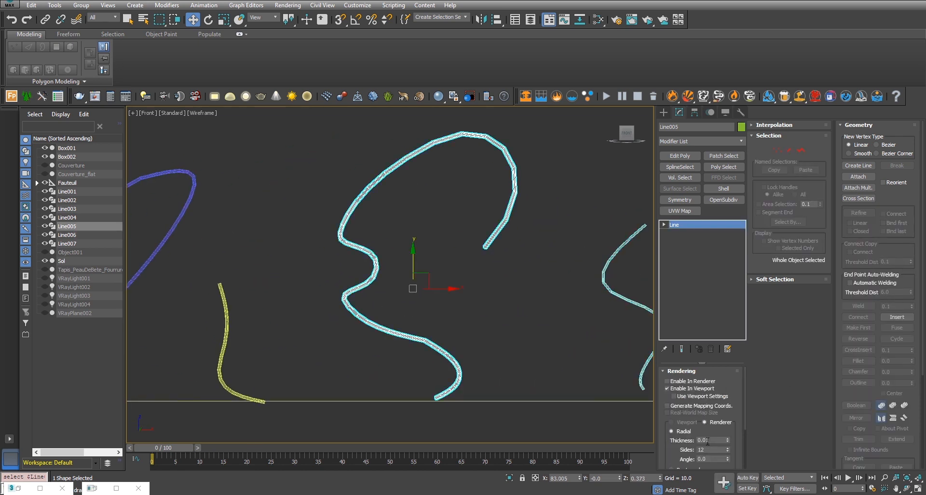
left_click_drag(708, 440, 716, 439)
key("Return")
Set the rendering thickness of the looped third strand to 0.015.
middle_click_drag(220, 327, 471, 327)
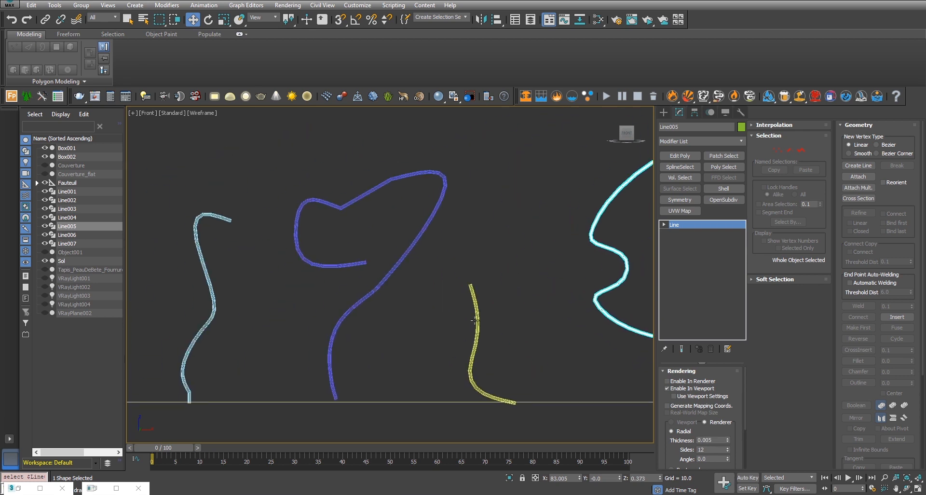
left_click(351, 305)
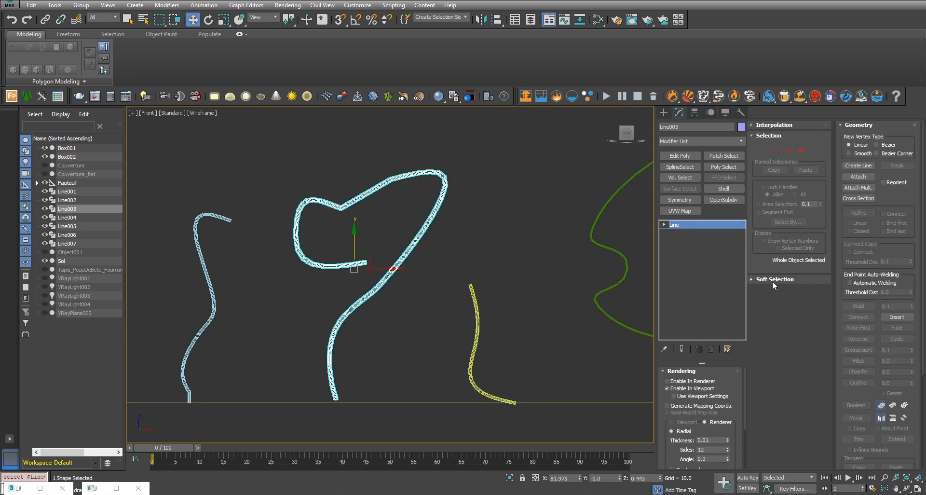
left_click(710, 440)
type("0")
key("Return")
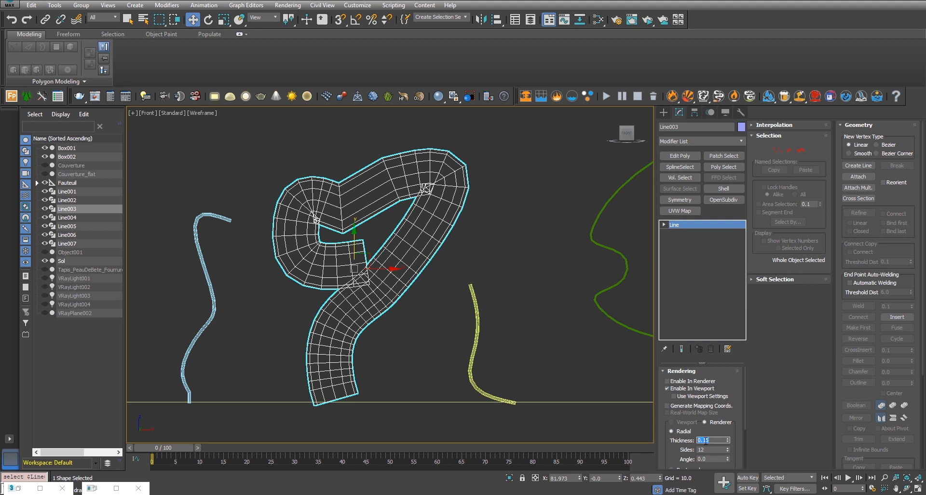
type("0.015")
key("Return")
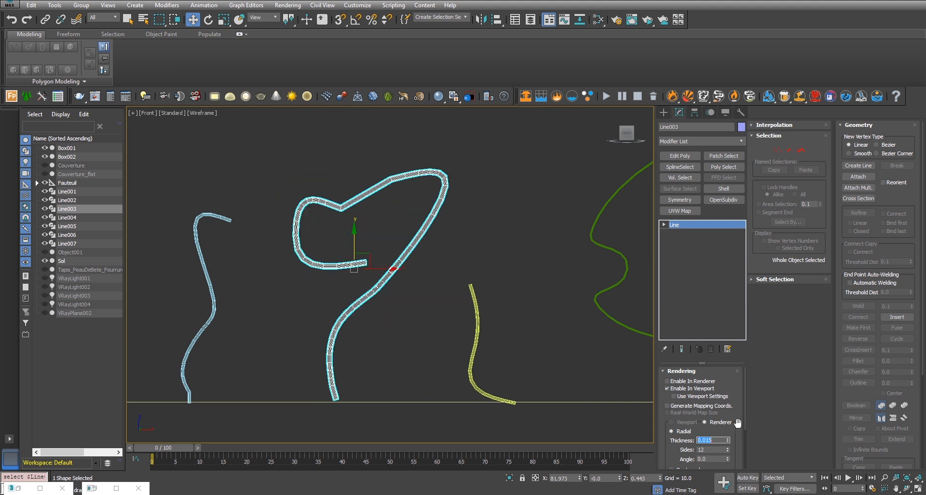
Make the looped third strand thinner by reducing its rendering thickness below 0.015.
left_click(723, 441)
key("Return")
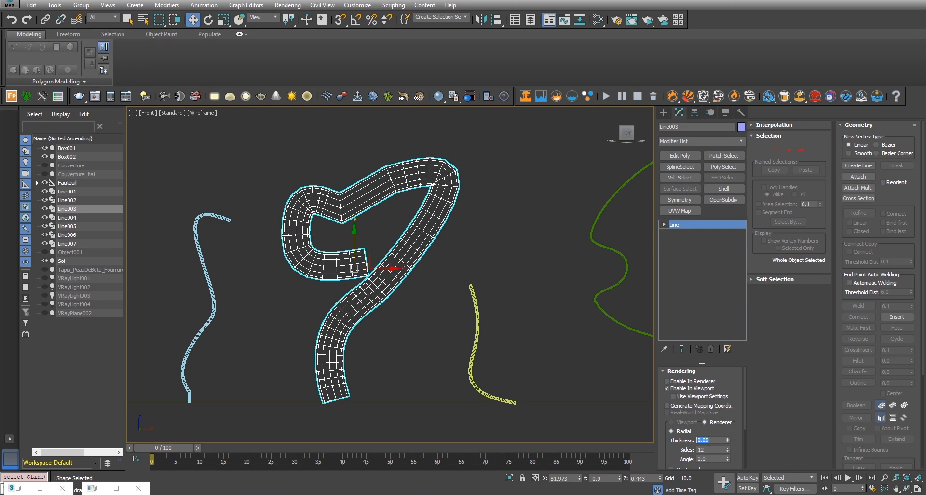
type("0")
key("Return")
Check the shapes and thickness of all the strands in the front view and the armchair in the top view.
left_click(206, 278)
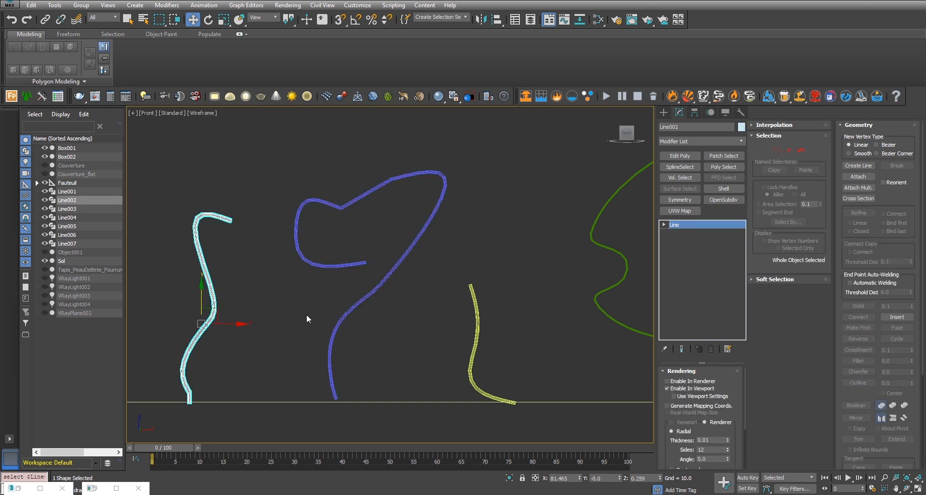
scroll(306, 314, "down", 5)
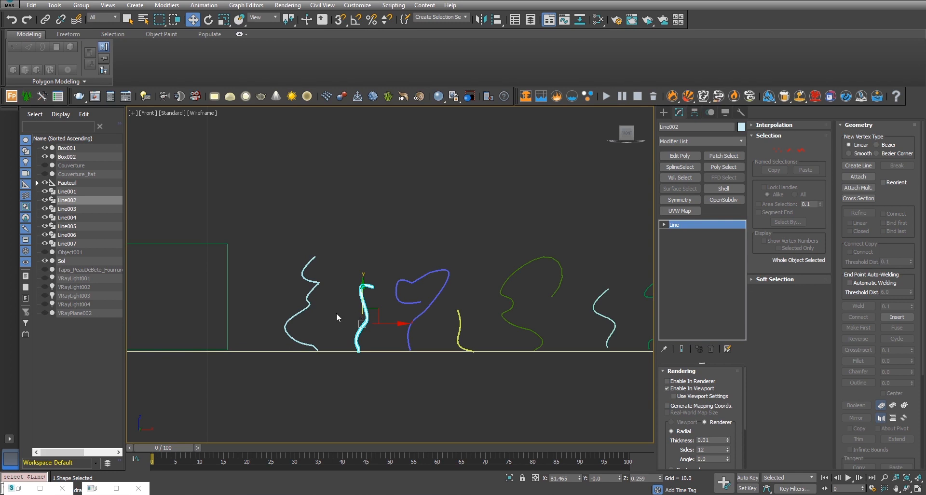
middle_click_drag(534, 262, 459, 209)
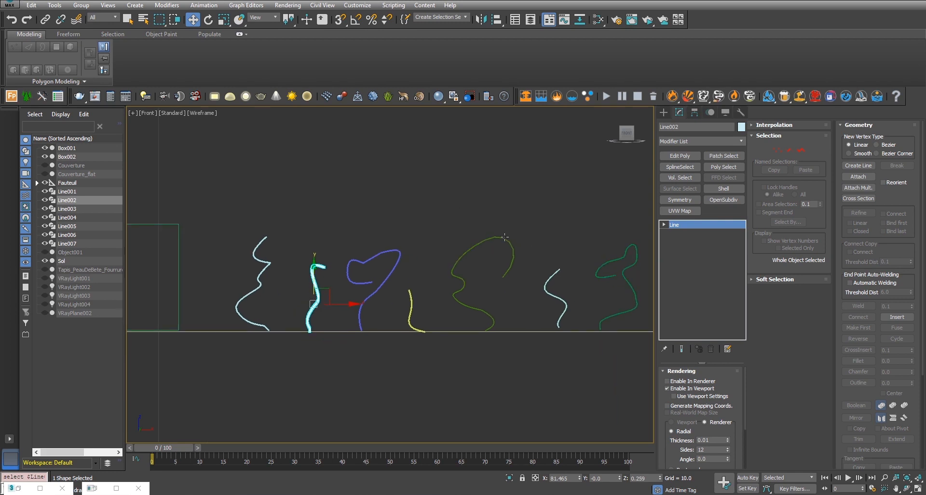
key("alt+w")
key("alt+w")
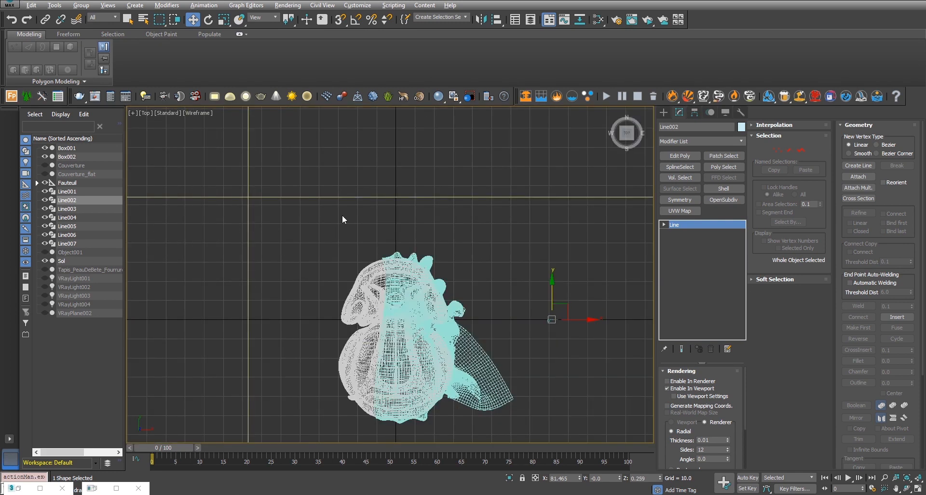
key("alt+w")
key("alt+w")
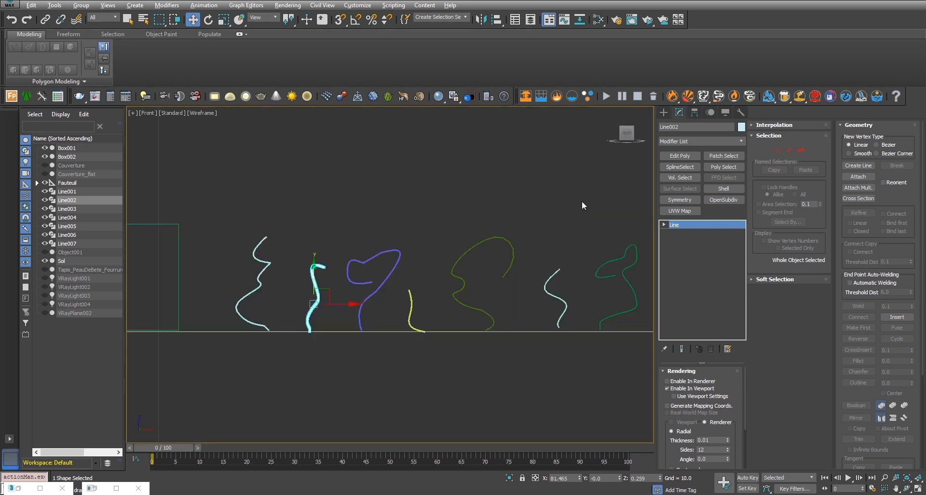
scroll(498, 286, "up", 5)
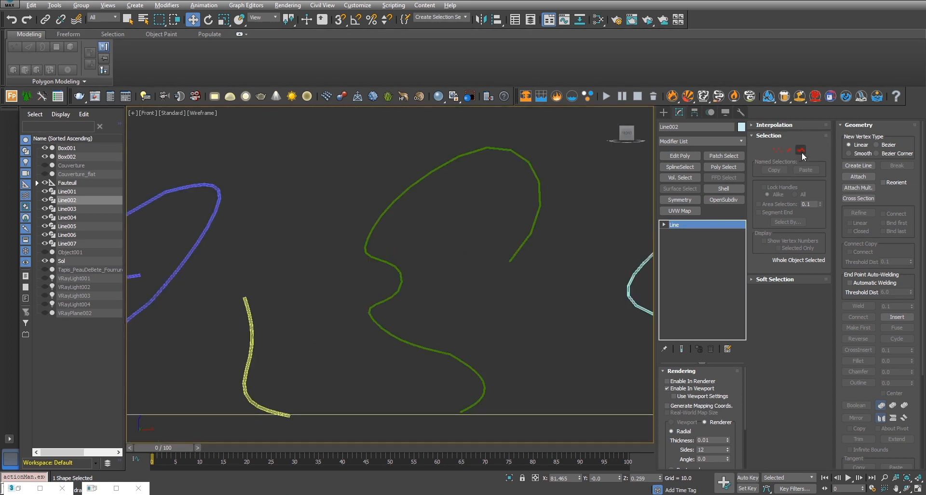
scroll(393, 241, "down", 5)
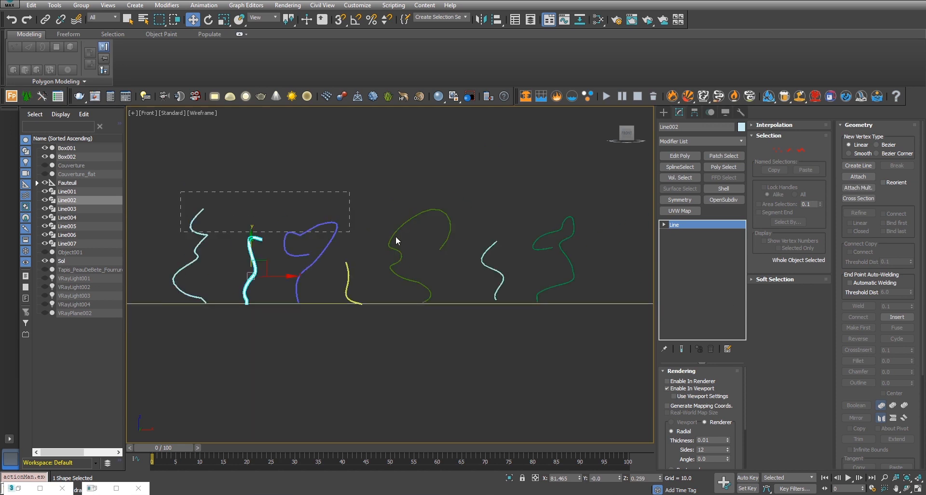
Select all seven strands without the floor and convert them to Editable Poly.
left_click_drag(595, 272, 603, 285)
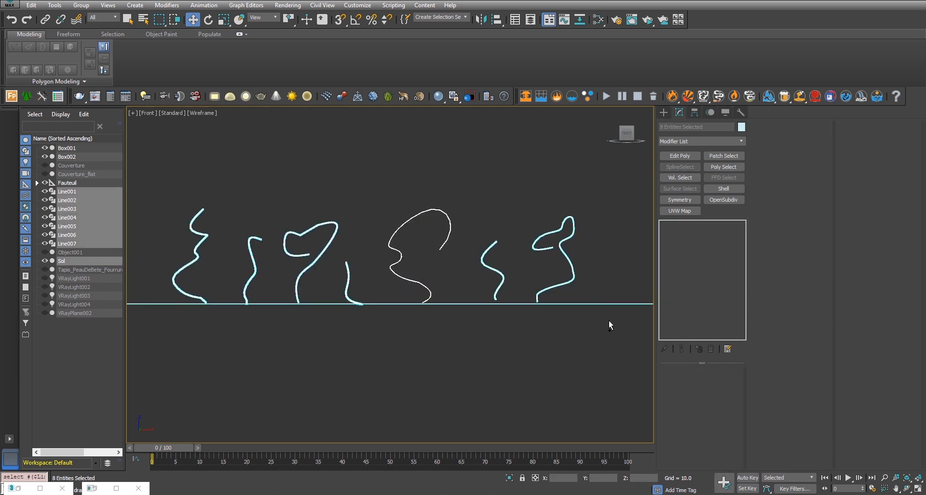
left_click(60, 261, "ctrl")
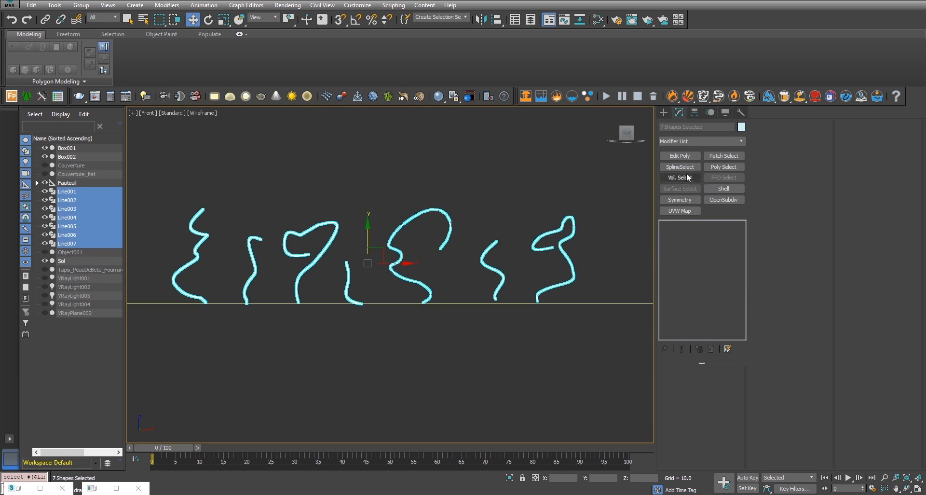
right_click(398, 258)
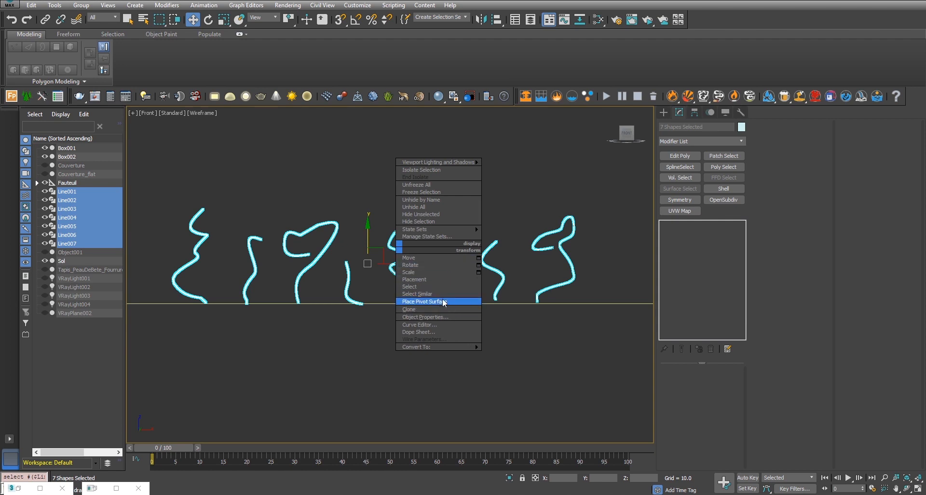
left_click(332, 223)
right_click(335, 221)
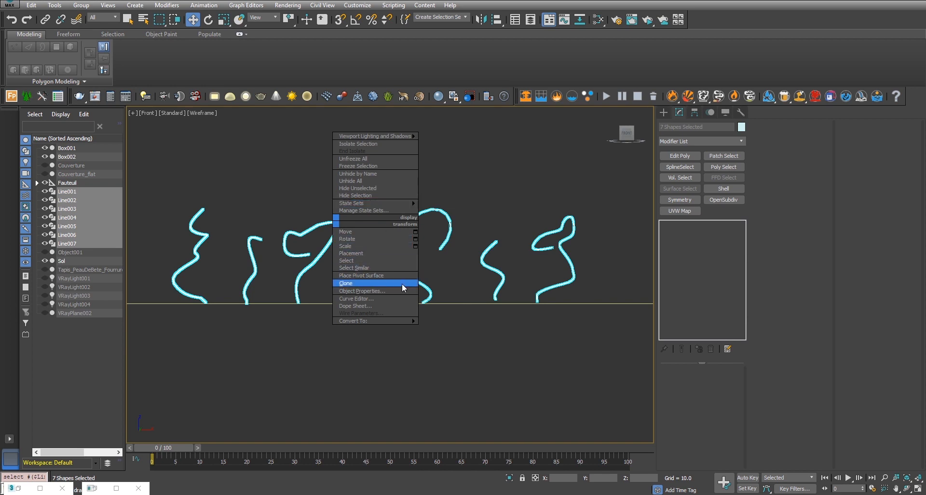
mouse_move(386, 321)
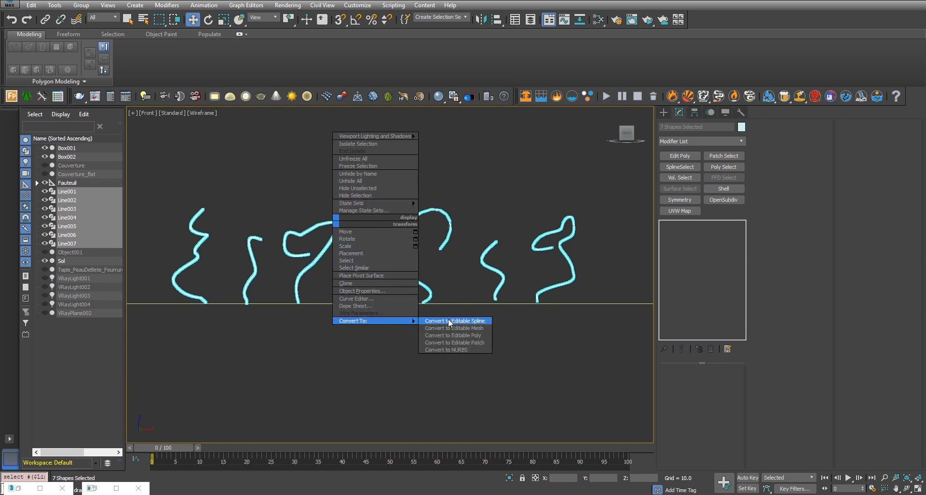
left_click(456, 335)
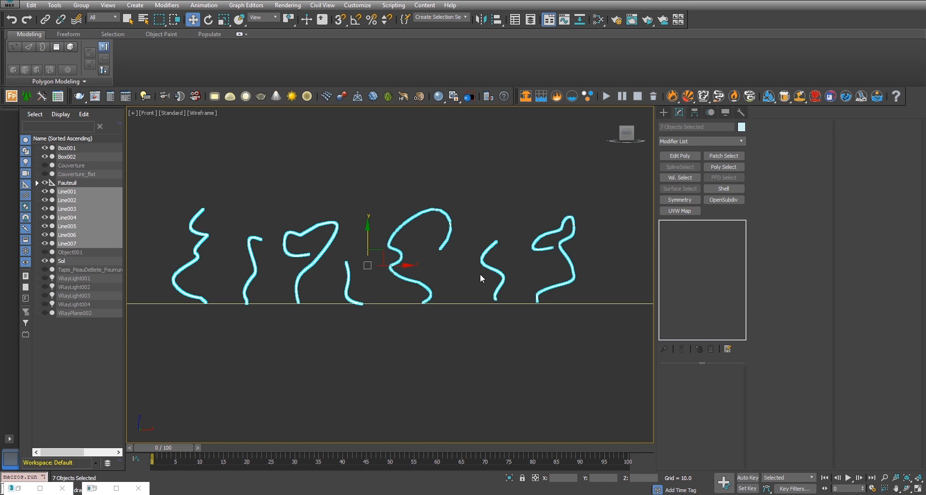
Select the vertices around the middle bend of the large arched fifth strand.
scroll(480, 273, "down", 2)
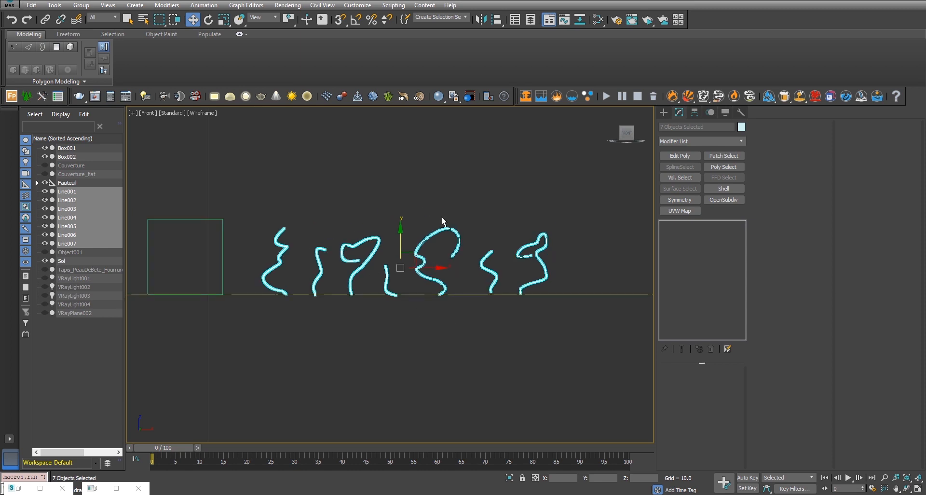
scroll(442, 217, "up", 4)
scroll(505, 283, "down", 2)
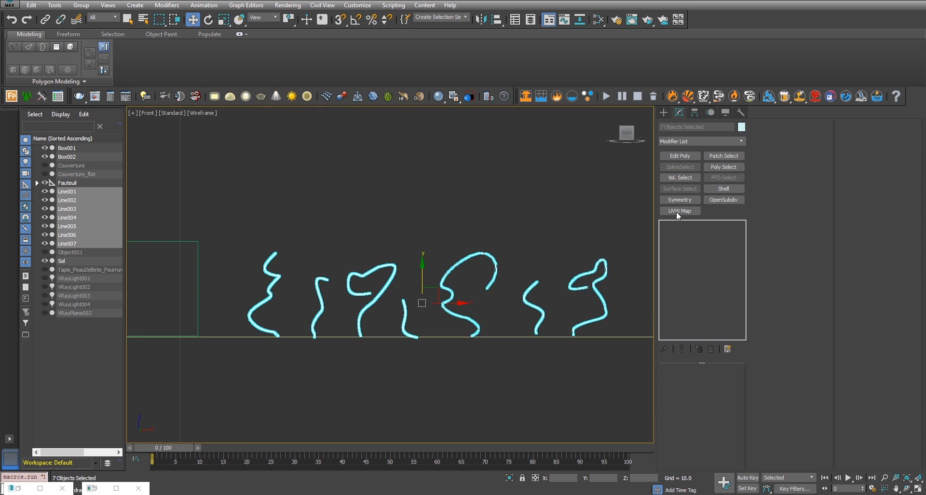
left_click(492, 257)
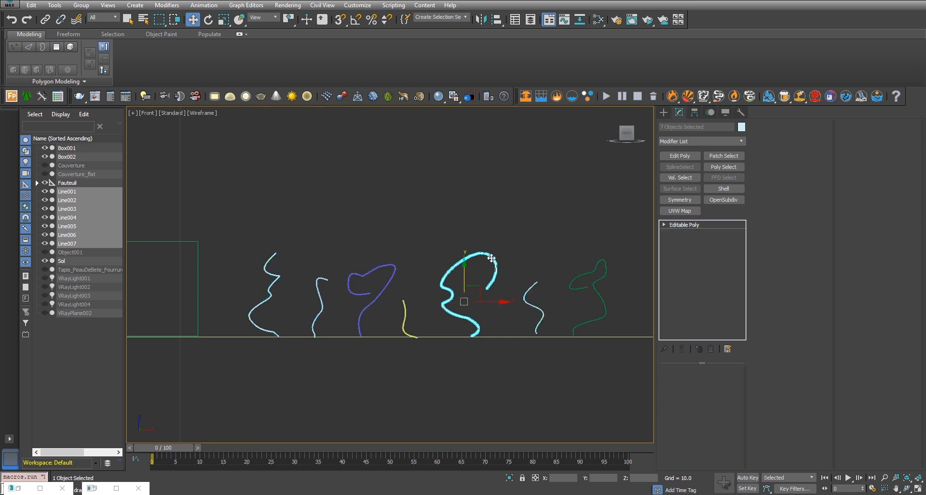
left_click(675, 382)
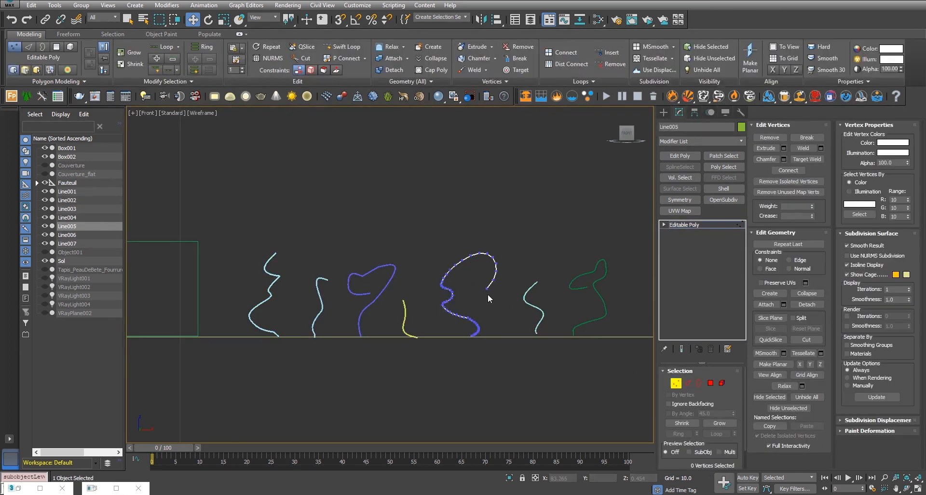
left_click_drag(479, 303, 433, 283)
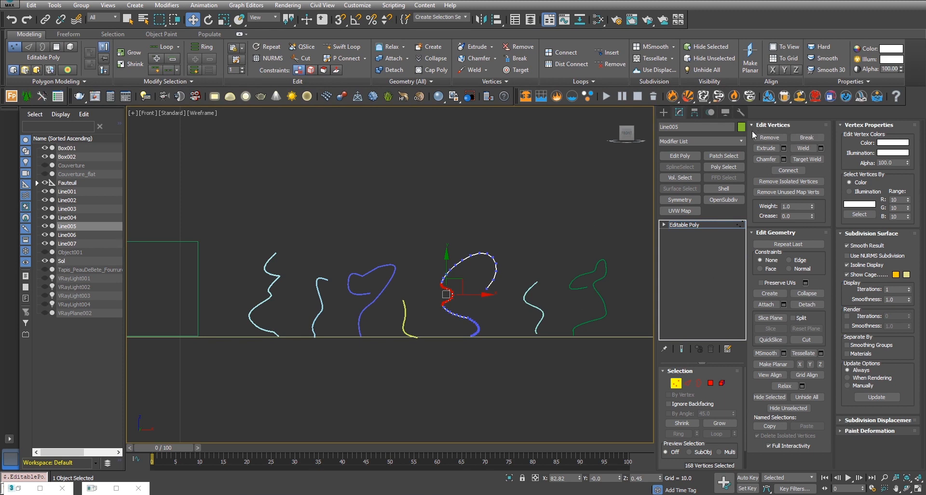
Enable soft selection for the fifth strand's vertices and reduce the falloff to 0.806.
left_click_drag(746, 416, 745, 441)
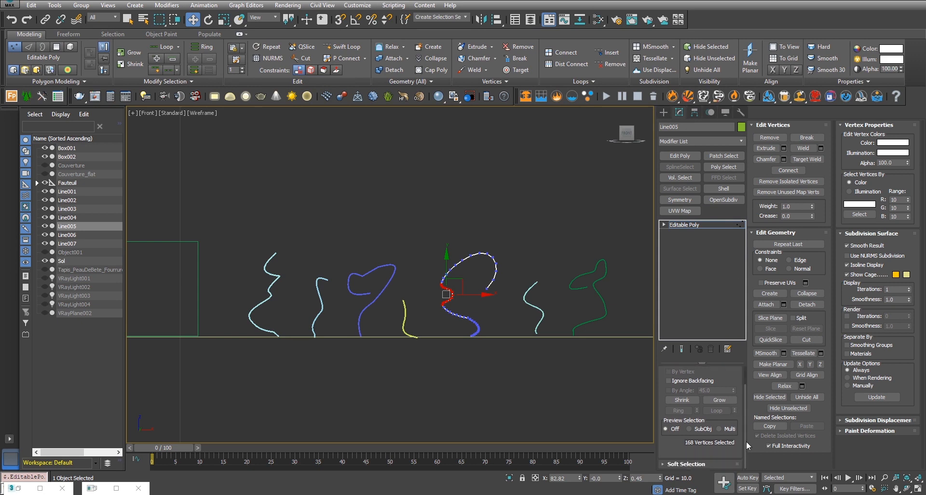
left_click(690, 464)
left_click(758, 137)
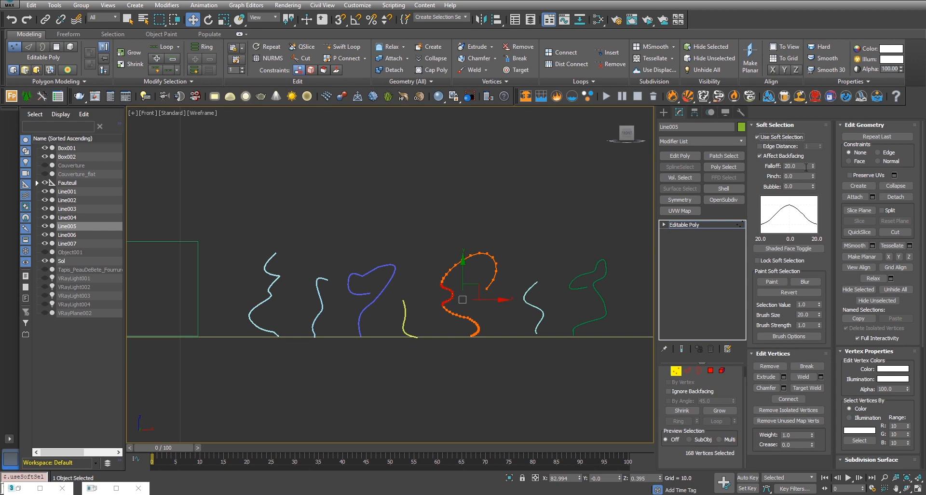
left_click_drag(813, 168, 811, 203)
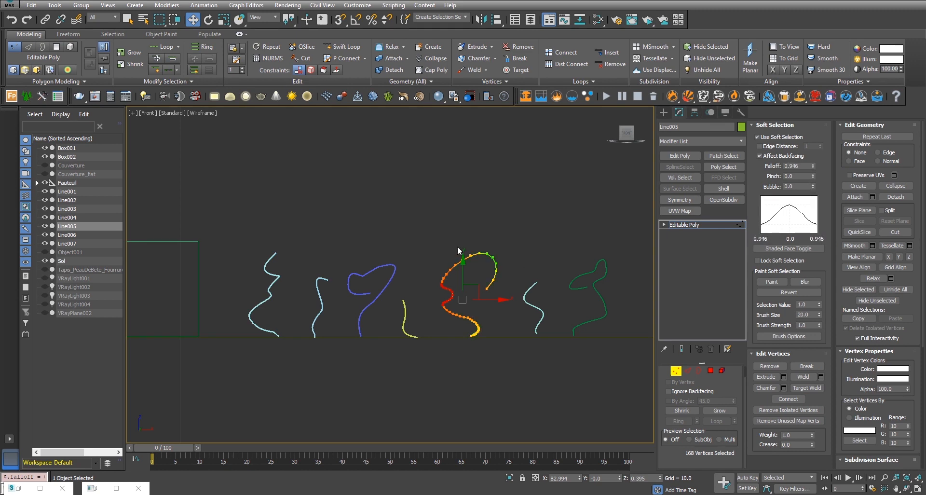
left_click_drag(812, 167, 808, 176)
Twist the fifth strand by rotating its soft-selected bend and upper end out of plane, with the falloff at 0.576 for the upper end.
key("e")
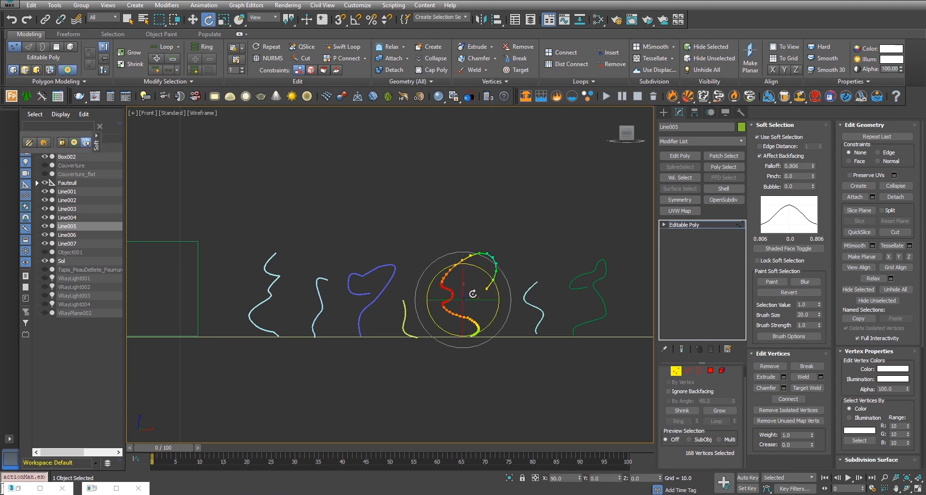
left_click_drag(474, 297, 495, 270)
mouse_move(479, 301)
left_mouse_down()
mouse_move(462, 302)
mouse_move(482, 304)
left_mouse_up()
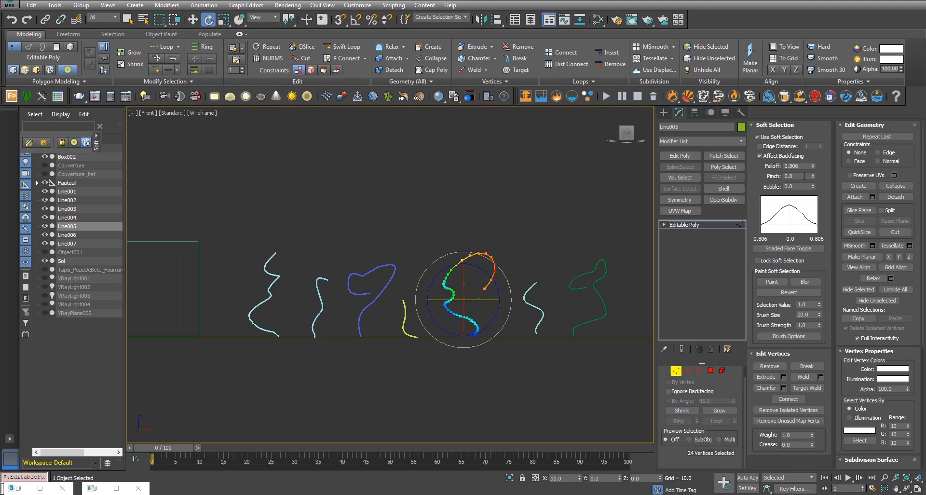
left_click_drag(813, 169, 813, 183)
left_click_drag(468, 279, 515, 279)
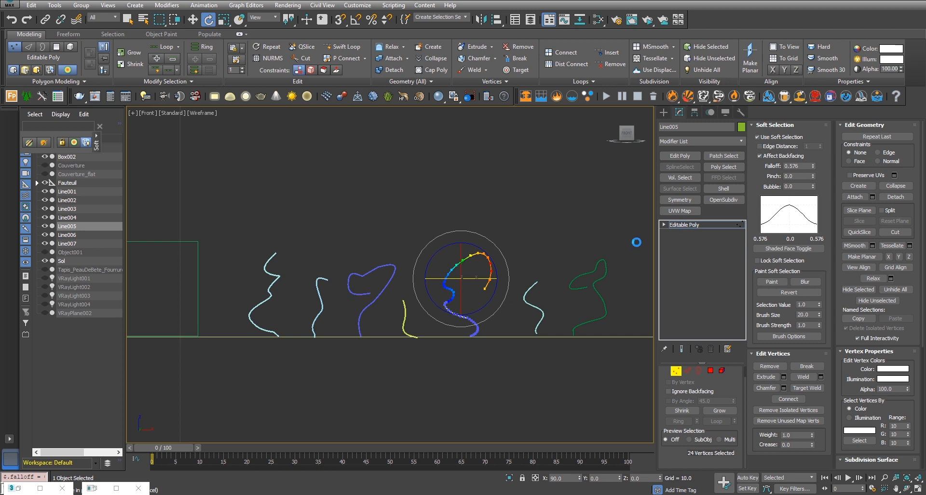
left_click(682, 226)
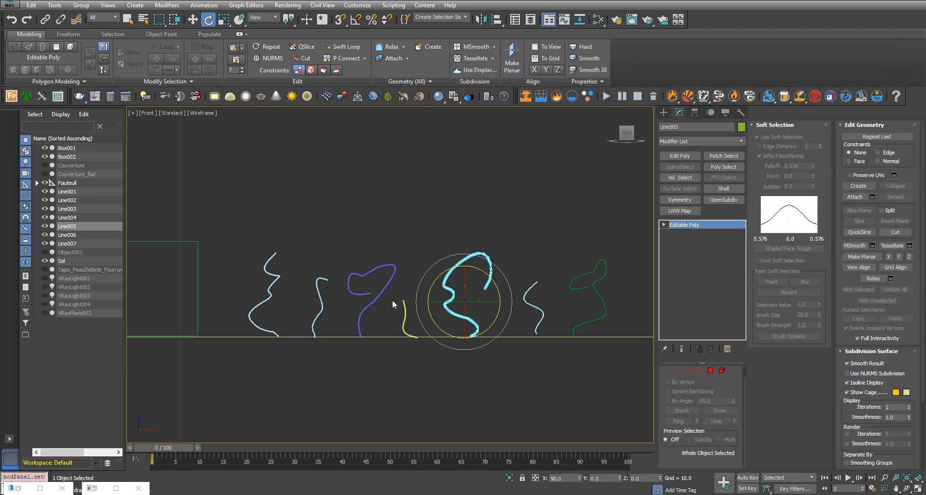
Select the looped third strand, enter vertex editing and bring up its soft selection settings.
left_click(381, 268)
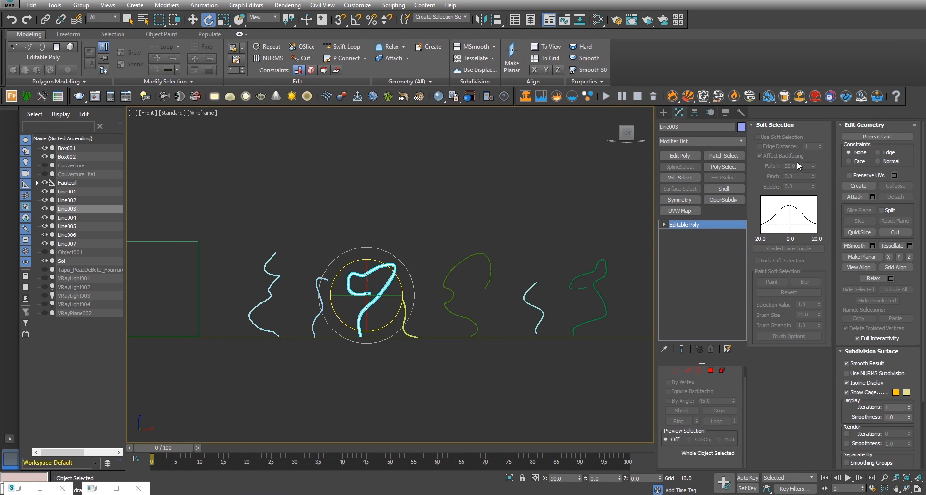
left_click_drag(745, 400, 746, 384)
left_click(675, 385)
left_click(685, 225)
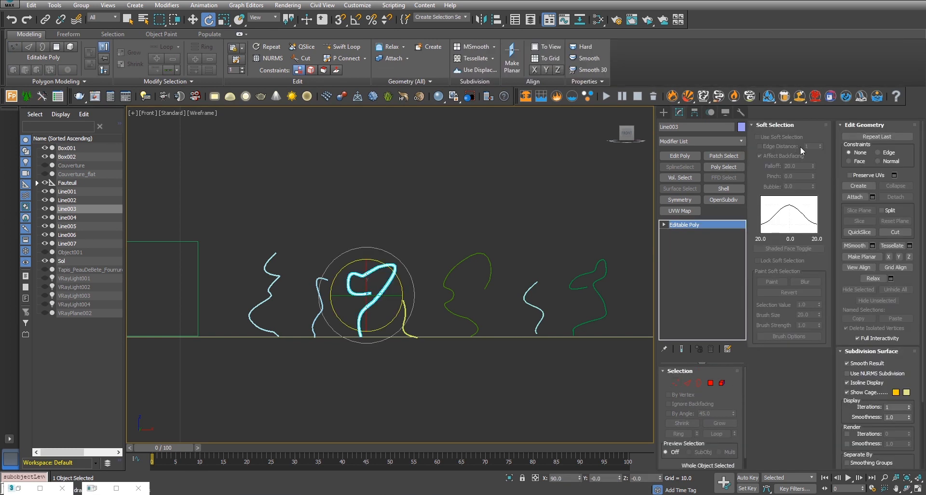
left_click(774, 126)
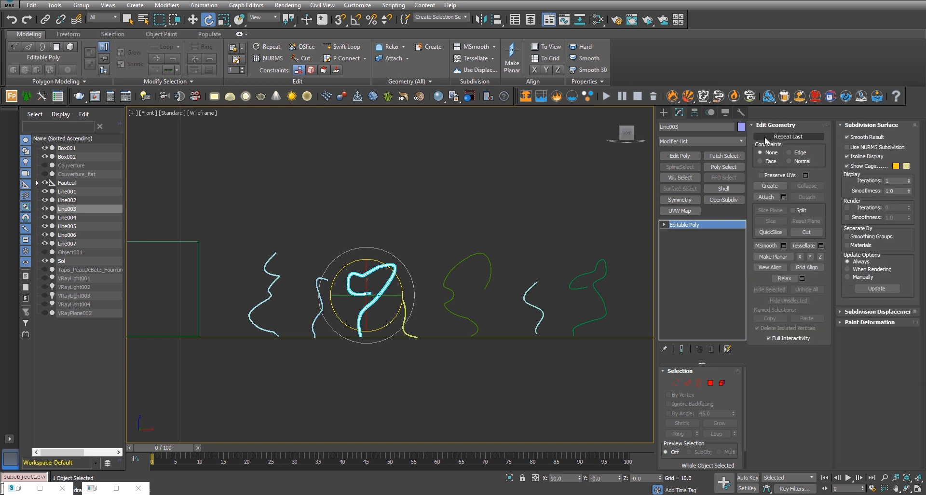
left_click(675, 384)
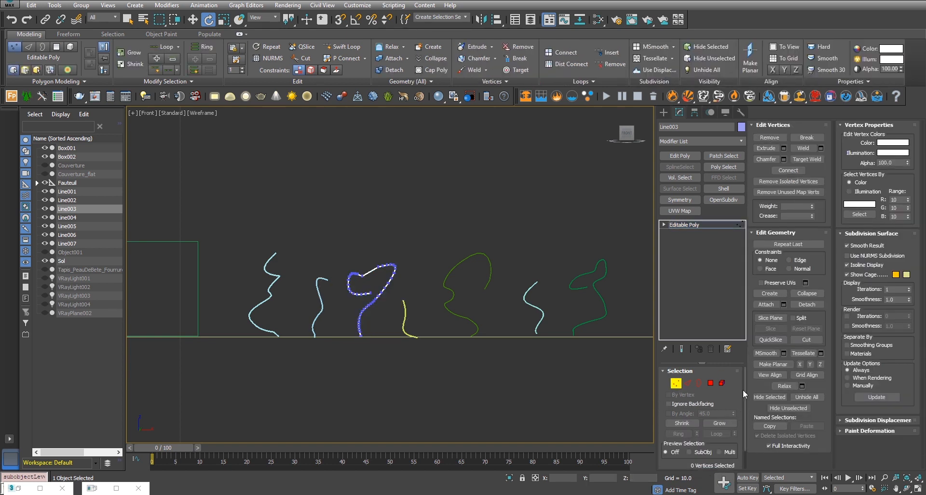
scroll(729, 449, "down", 2)
left_click(675, 464)
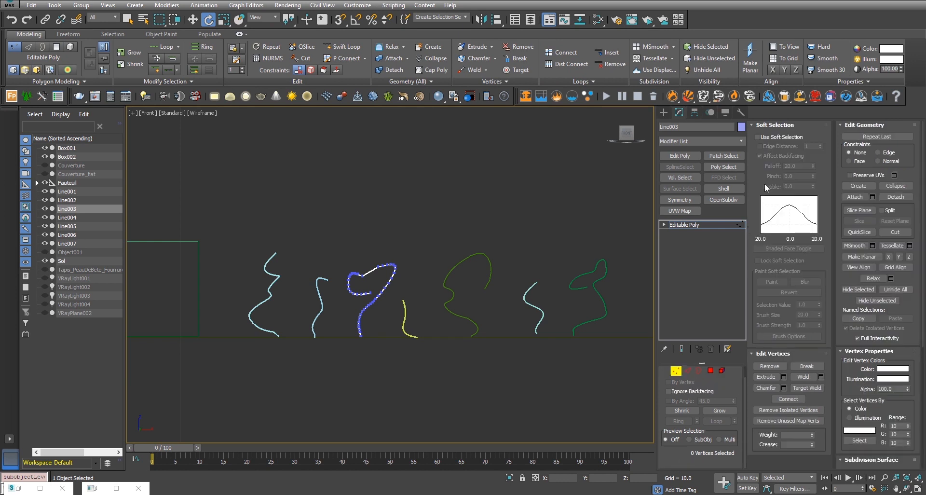
Twist the third strand by rotating its upper vertices out of plane, using soft selection with a 0.64 falloff.
left_click(758, 137)
double_click(798, 166)
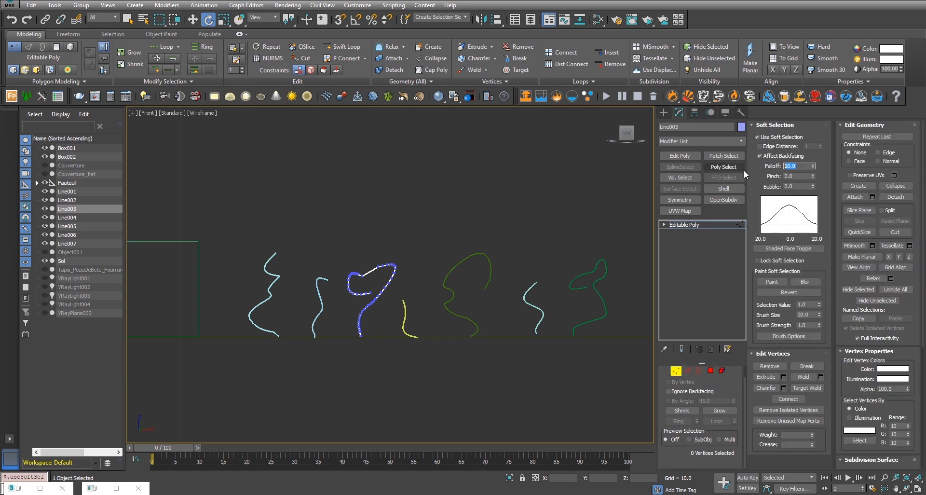
type("2")
key("Return")
key("ctrl+a")
left_click_drag(812, 166, 814, 200)
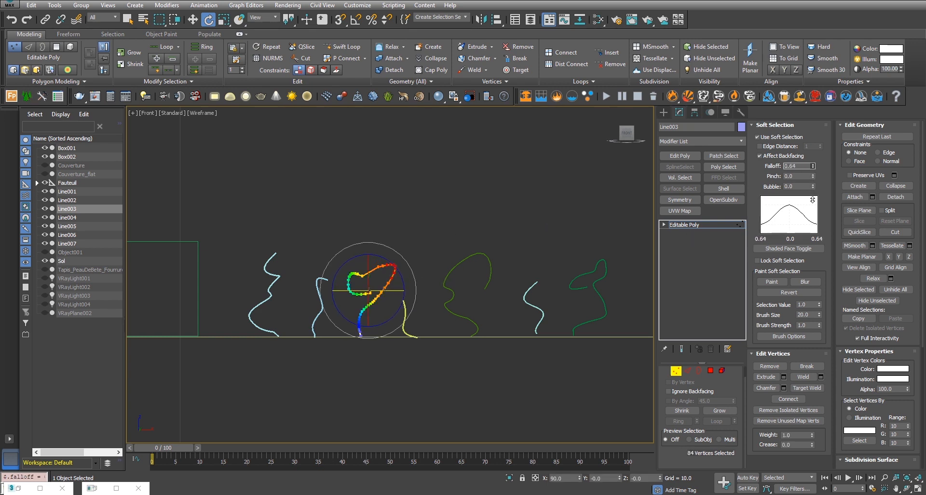
left_click_drag(381, 290, 423, 290)
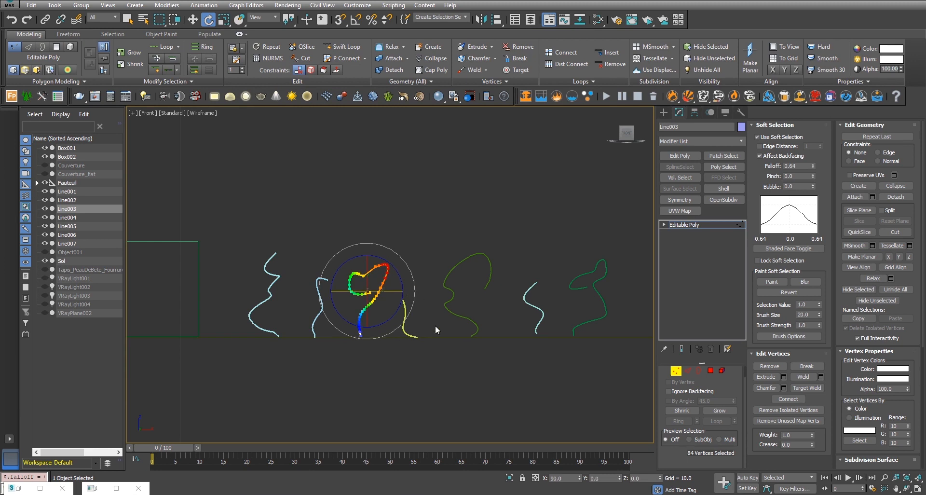
left_click(695, 225)
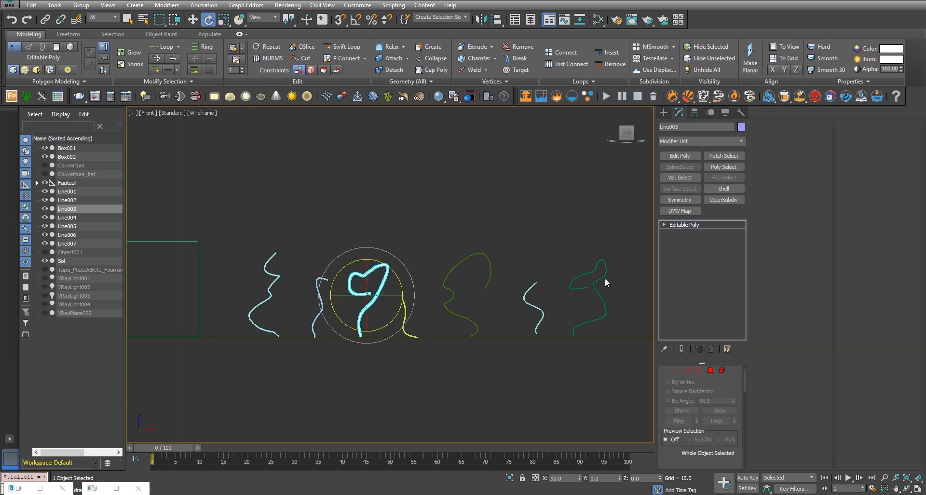
Enable soft selection for the vertices of the short S-shaped sixth strand with a falloff of 1.
left_click(534, 306)
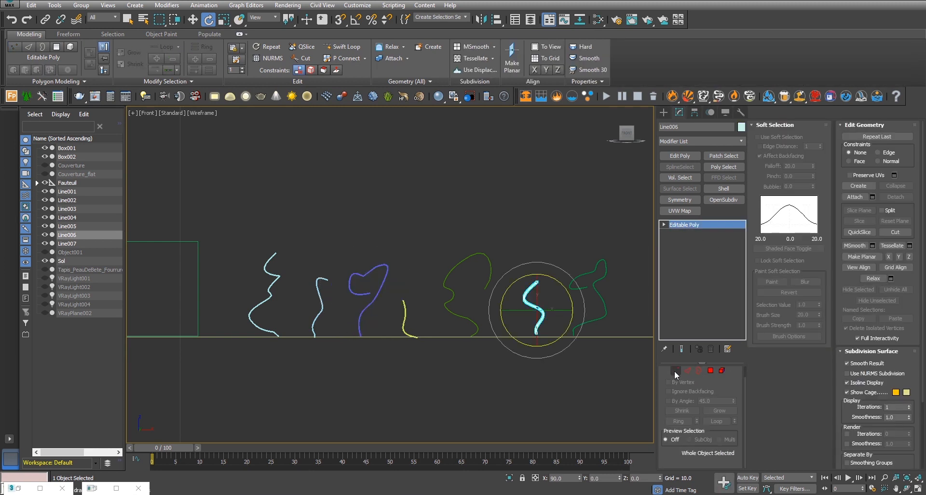
left_click(675, 371)
left_click(758, 137)
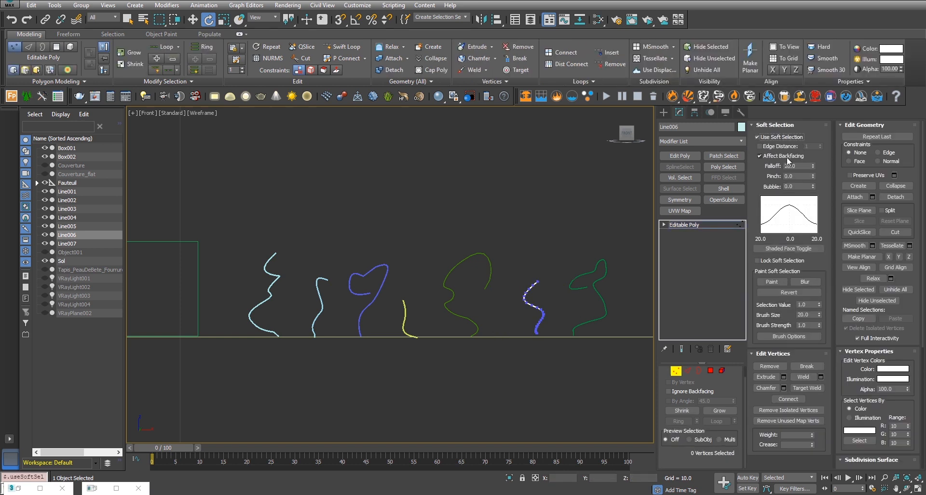
double_click(805, 165)
type("1")
key("Return")
Select the sixth strand's upper end vertices, reduce the falloff to 0.92 and rotate them out of plane.
left_click_drag(529, 265, 547, 286)
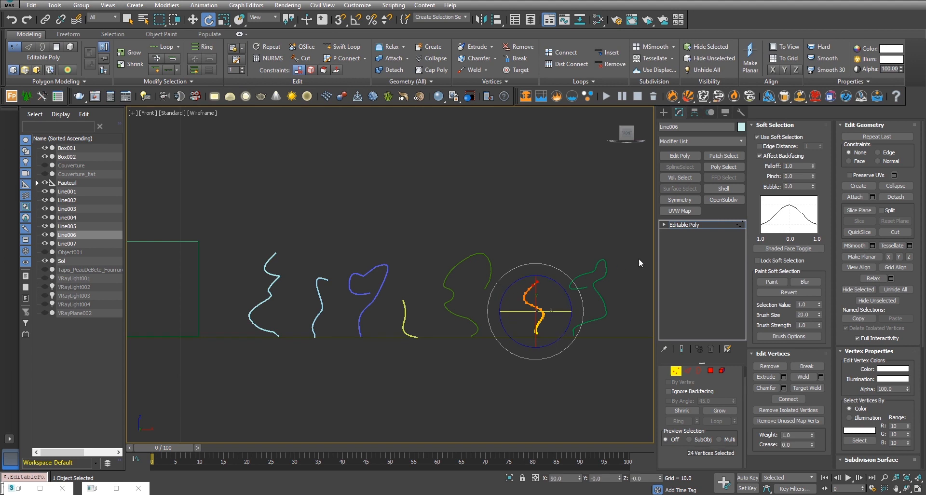
left_click_drag(813, 166, 813, 170)
left_click_drag(569, 311, 594, 312)
left_click(702, 225)
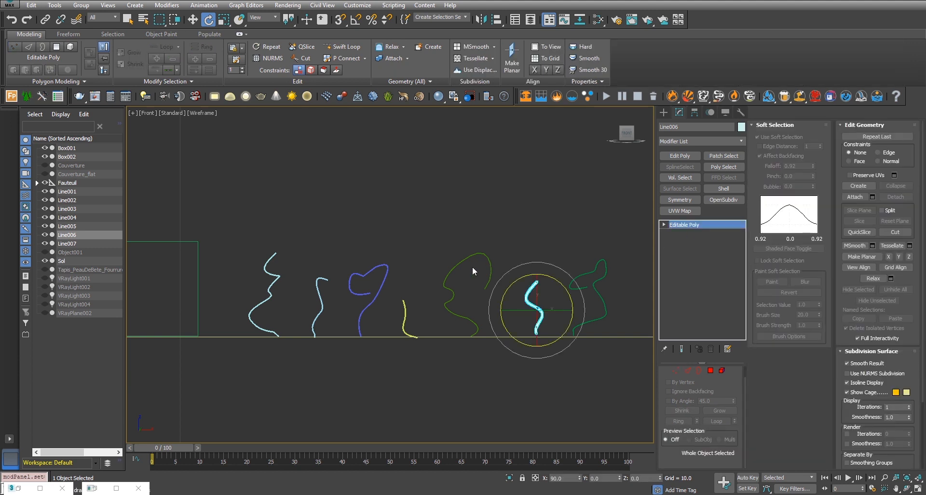
Twist the zigzag first strand by rotating its middle vertices out of plane, using soft selection with a 0.5 falloff.
left_click(282, 299)
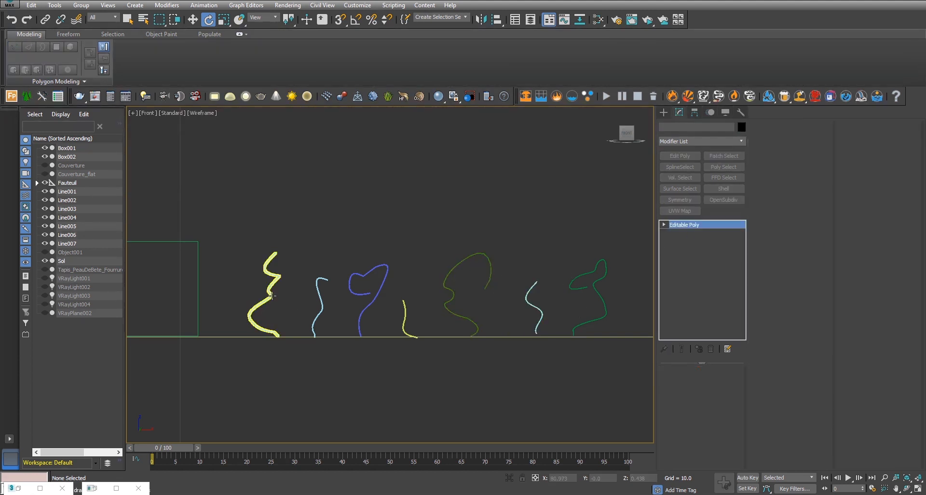
left_click(270, 296)
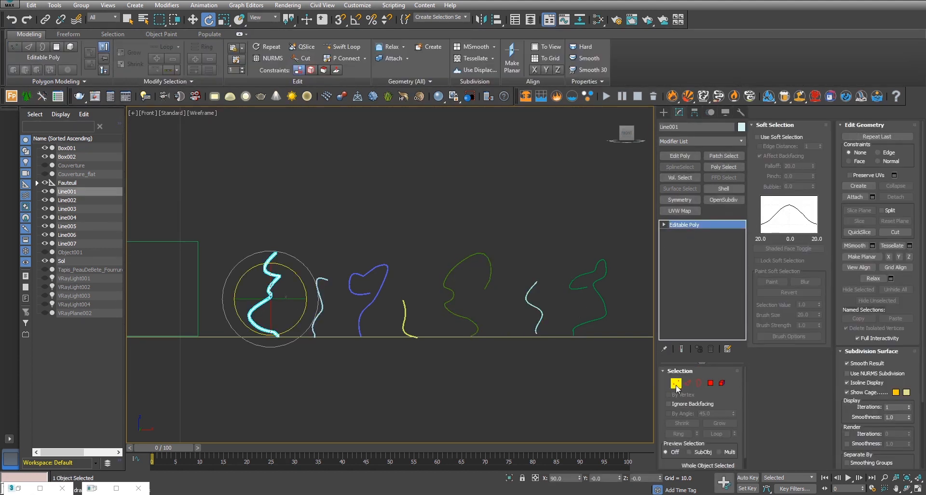
left_click(676, 383)
left_click(757, 137)
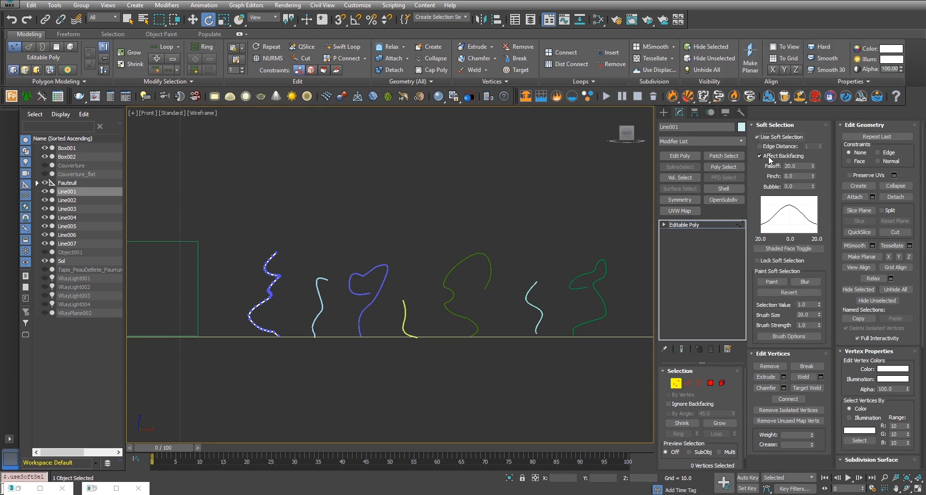
double_click(796, 166)
type("0.5")
key("Return")
left_click_drag(232, 283, 329, 303)
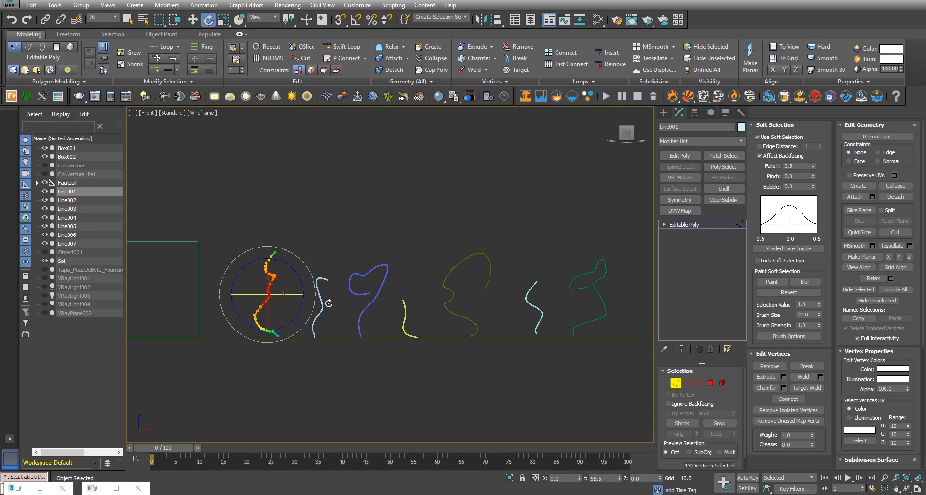
Examine the strands and the blanket draped over the armchair in the top, front and perspective views.
key("alt+w")
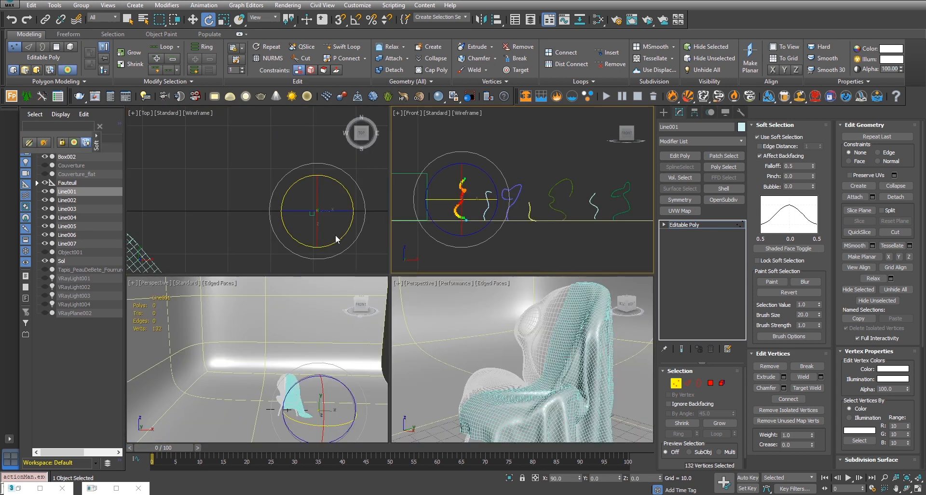
right_click(371, 226)
key("alt+w")
scroll(523, 324, "up", 8)
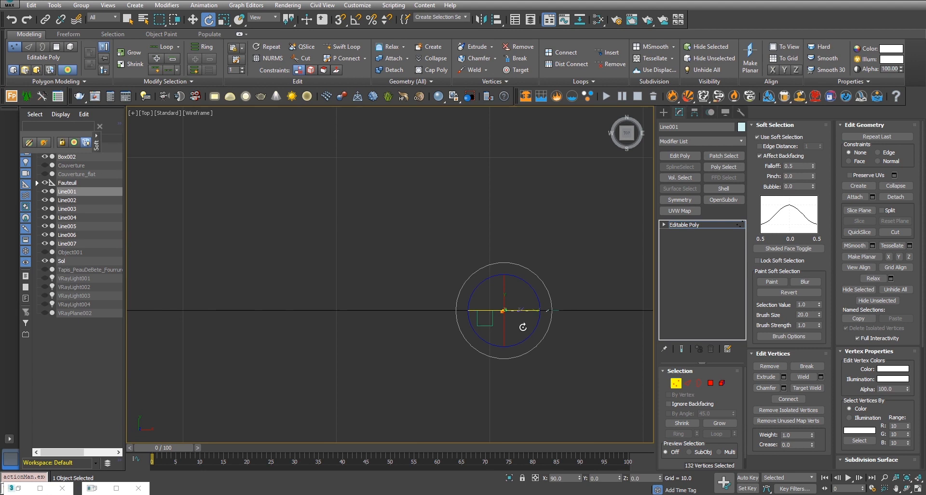
key("alt+w")
right_click(450, 269)
key("alt+w")
key("alt+w")
right_click(322, 336)
key("alt+w")
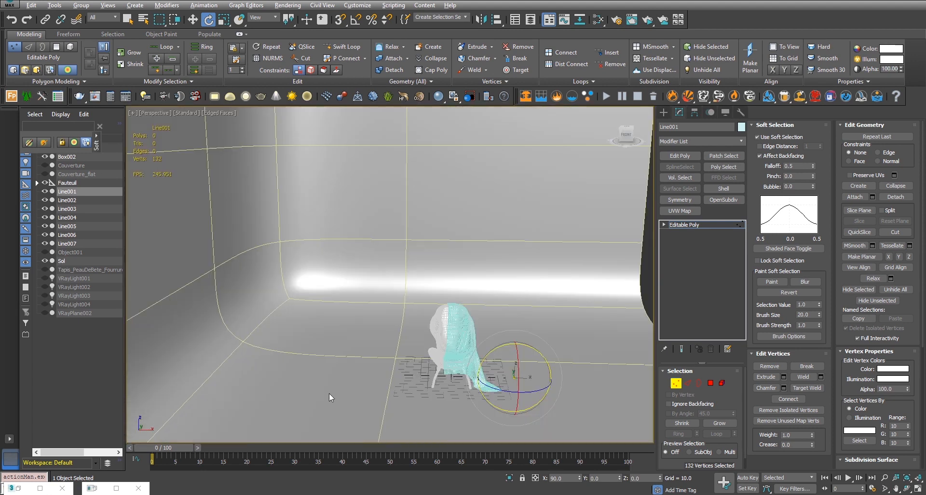
middle_click_drag(534, 327, 332, 307)
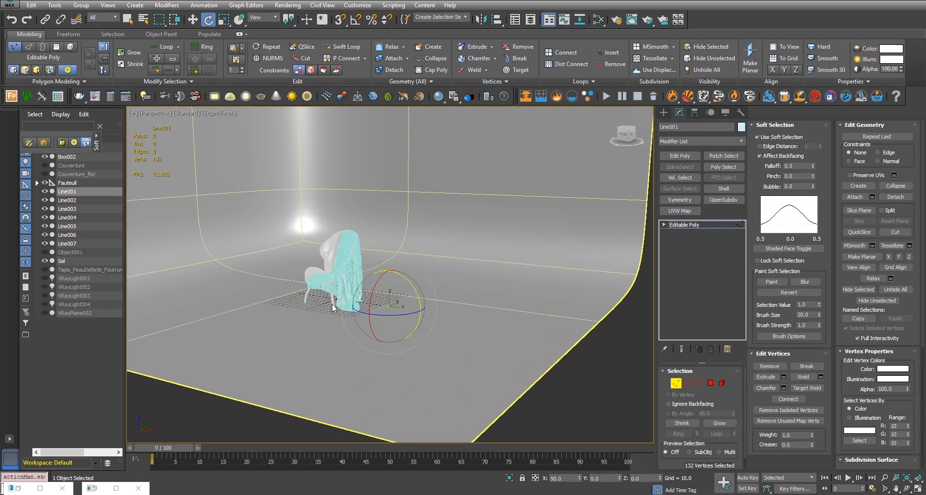
left_click(665, 111)
middle_click_drag(385, 343, 472, 358)
scroll(452, 328, "up", 6)
scroll(452, 329, "up", 3)
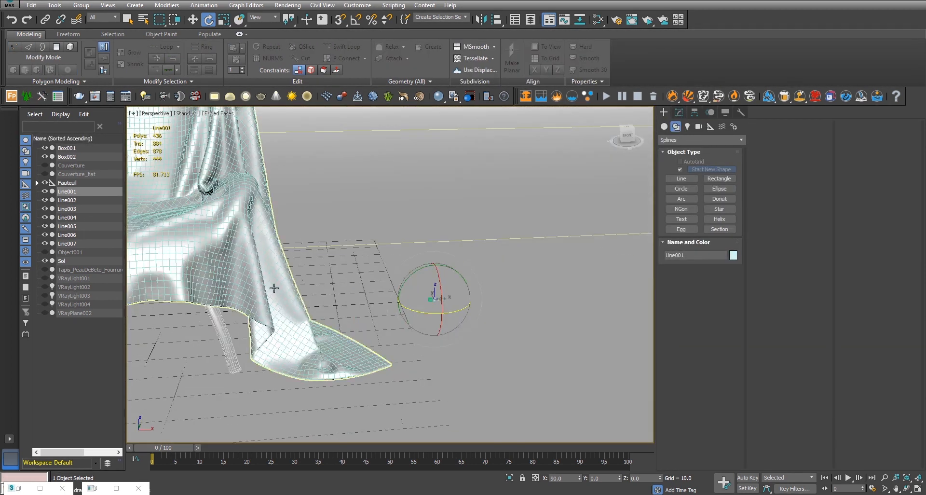
middle_click_drag(273, 288, 421, 342)
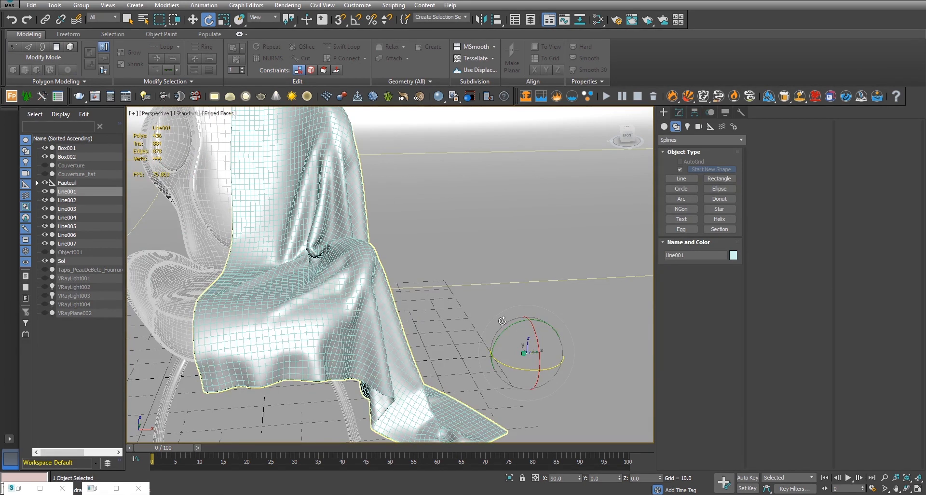
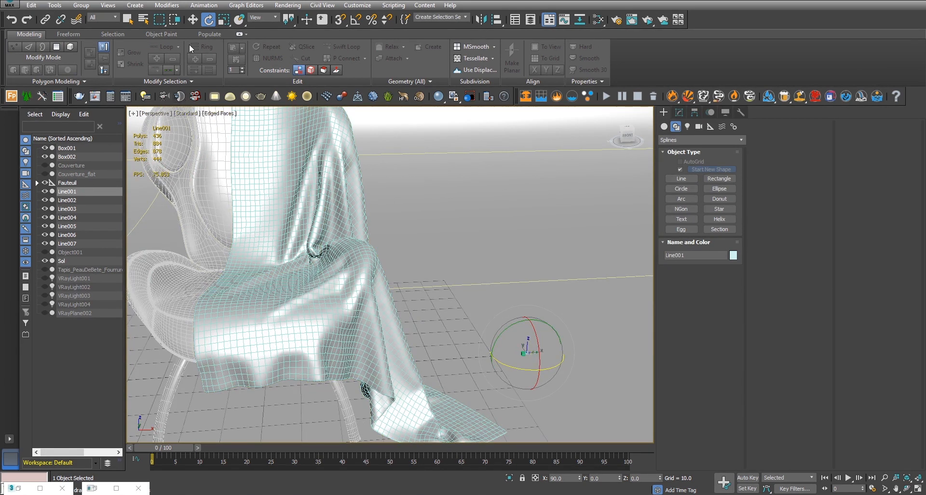
Create an Itoo Software Forest Pro object in Generate mode by picking the floor beside the armchair, and open its parameters.
left_click(664, 127)
left_click(702, 140)
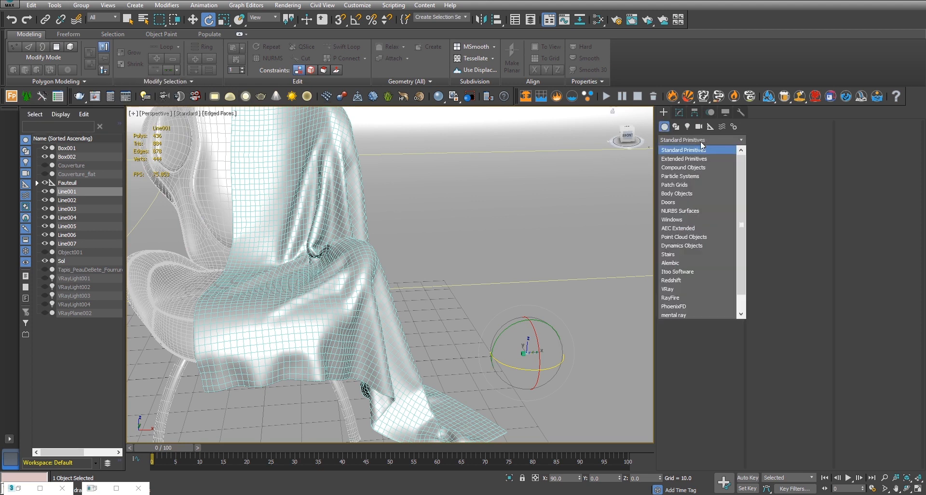
left_click(688, 272)
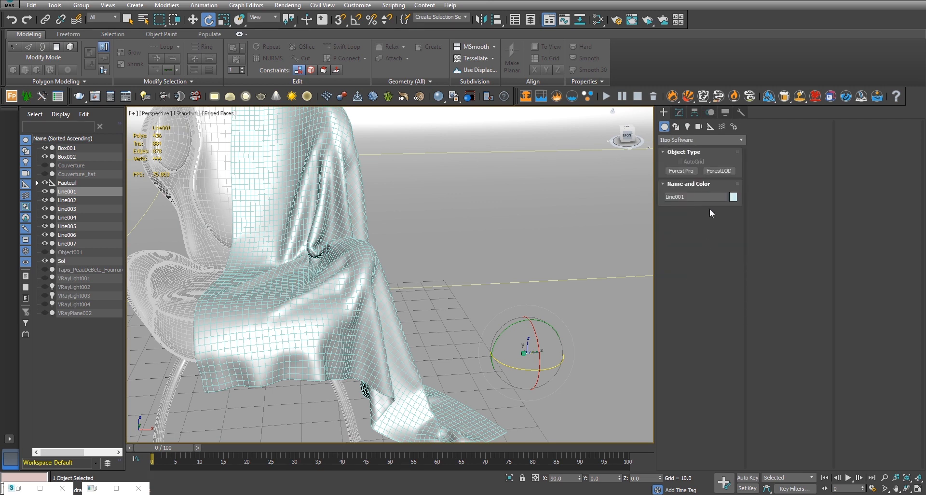
left_click(681, 171)
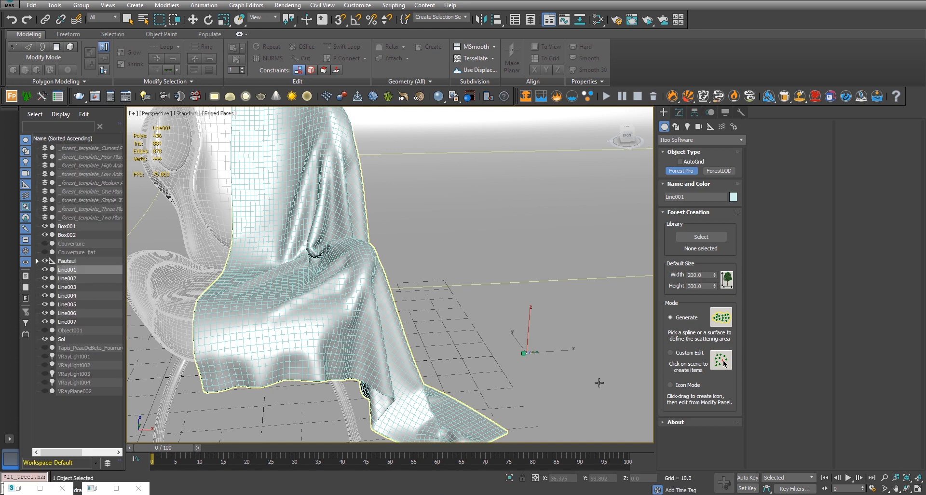
left_click(602, 387)
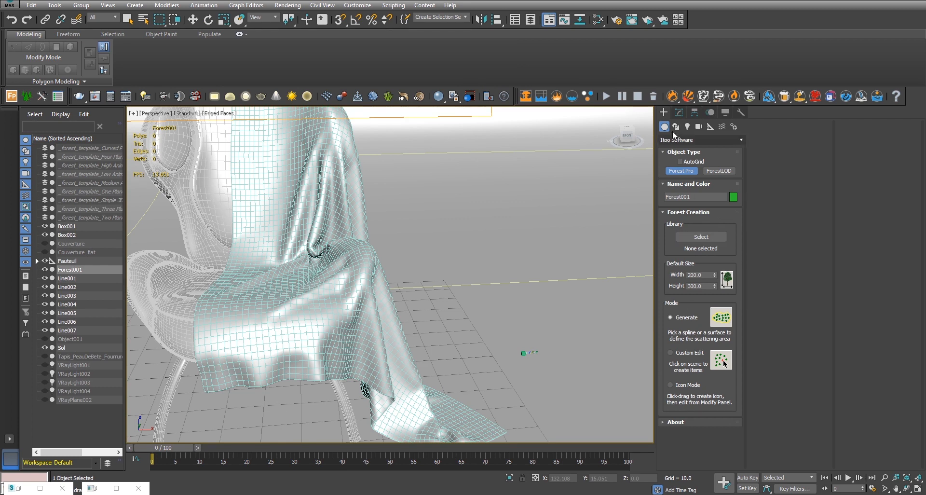
left_click(680, 112)
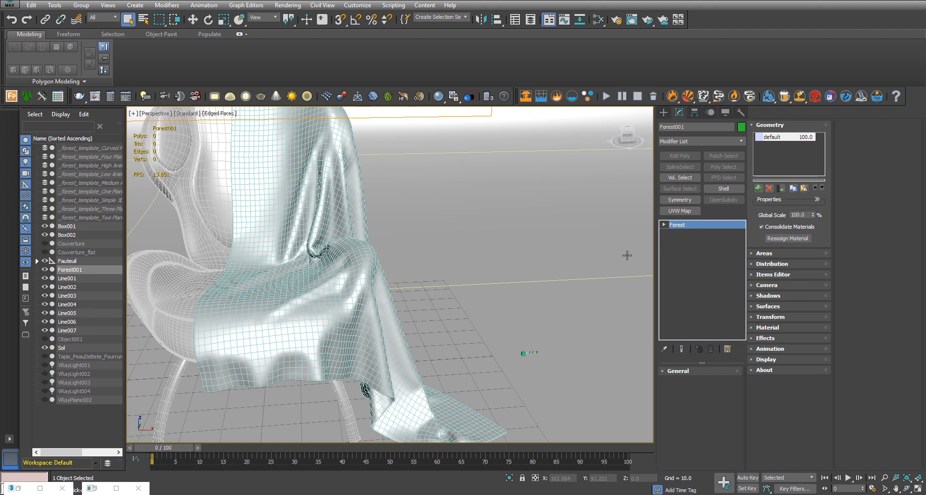
Add Line001 to Line007 to the forest's geometry list with the recommended high-poly options enabled, and remove the default item.
left_click(780, 189)
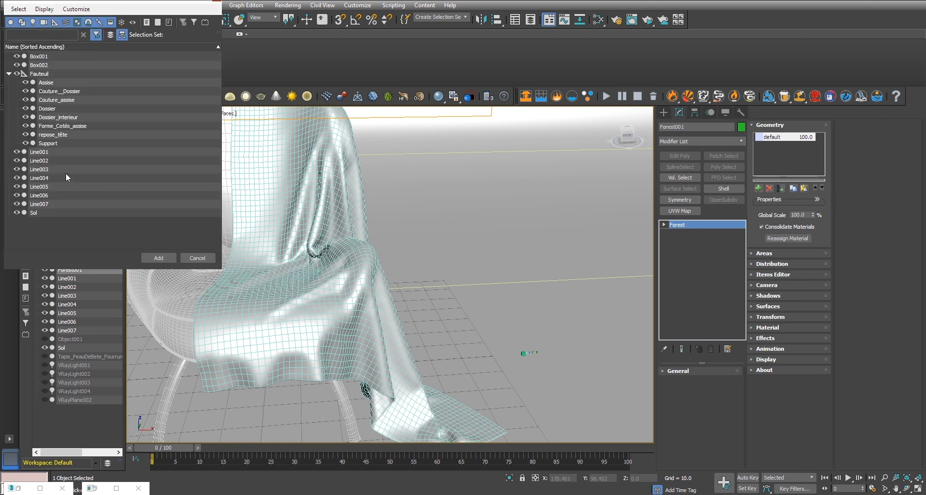
left_click(45, 152)
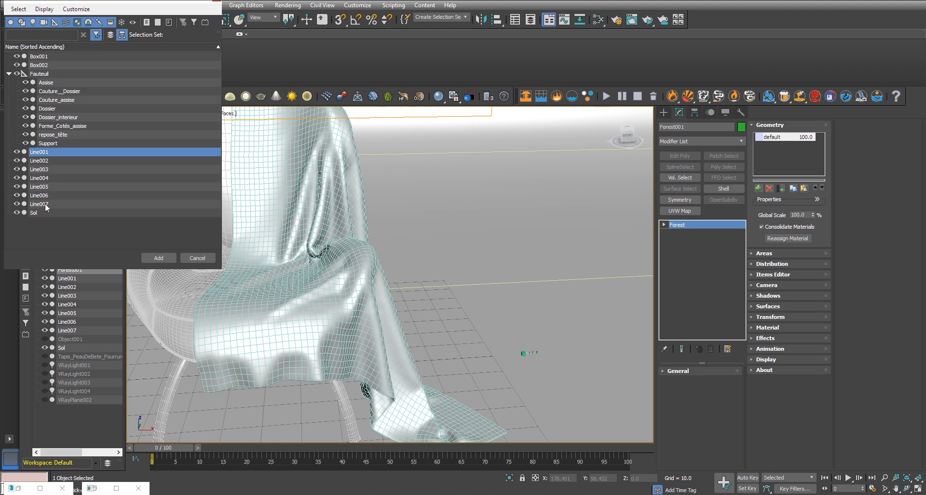
left_click(45, 204, "shift")
left_click(158, 258)
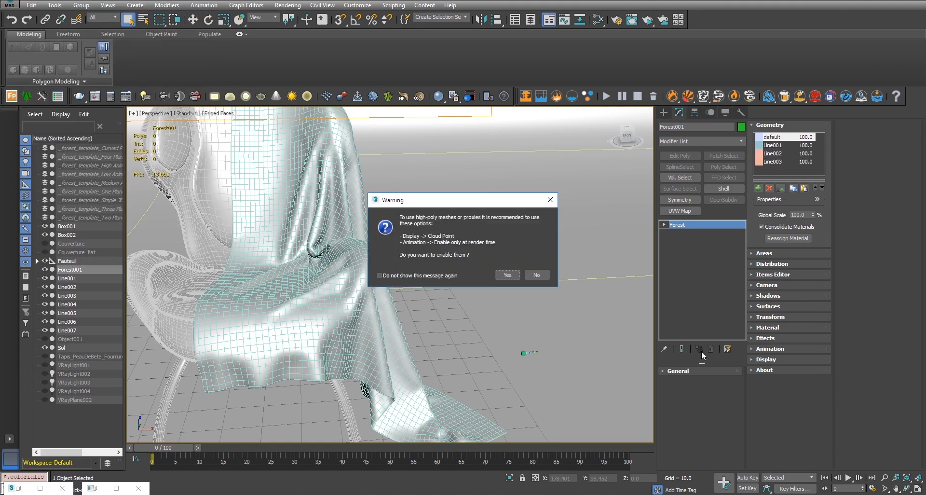
left_click(507, 273)
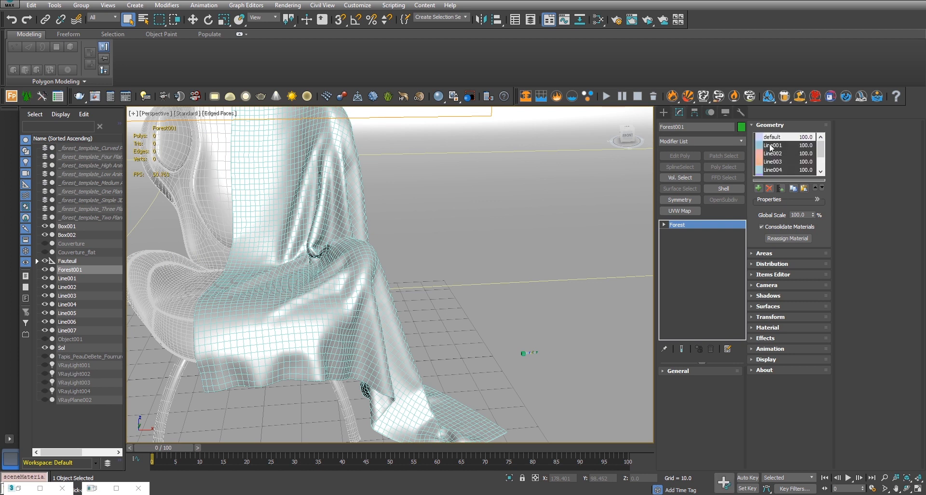
left_click(770, 188)
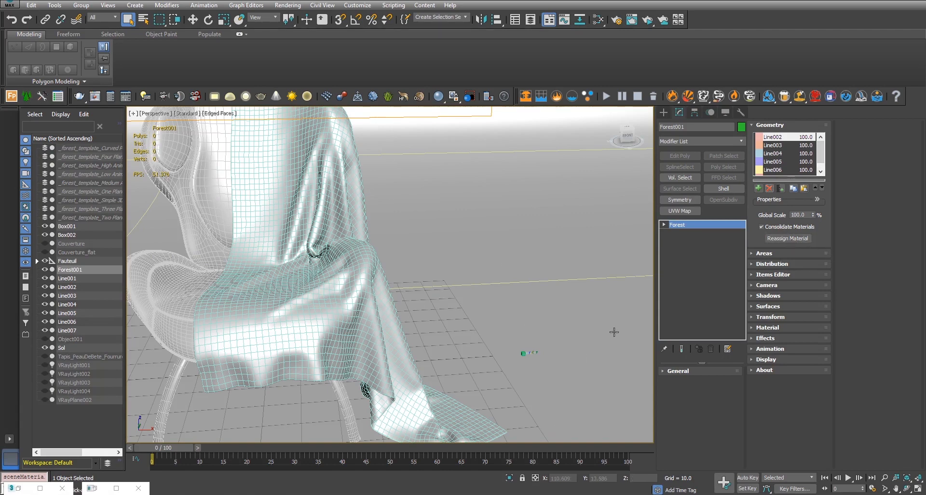
middle_click_drag(485, 355, 318, 331, "alt")
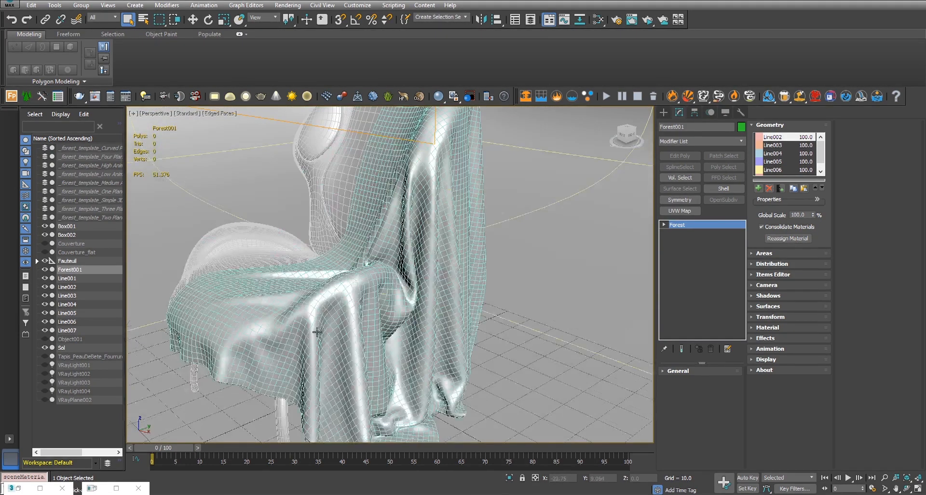
Show the forest's scattered items in the viewport as pyramid proxies.
scroll(336, 317, "up", 6)
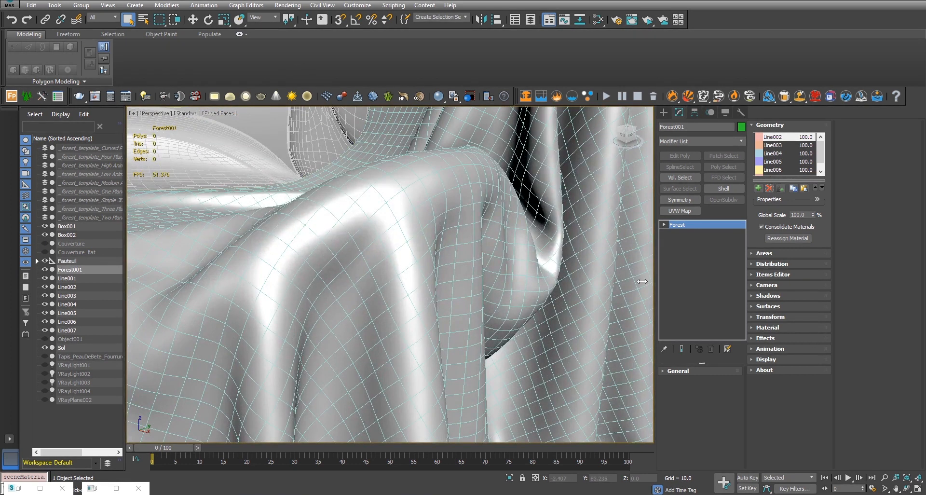
left_click(765, 359)
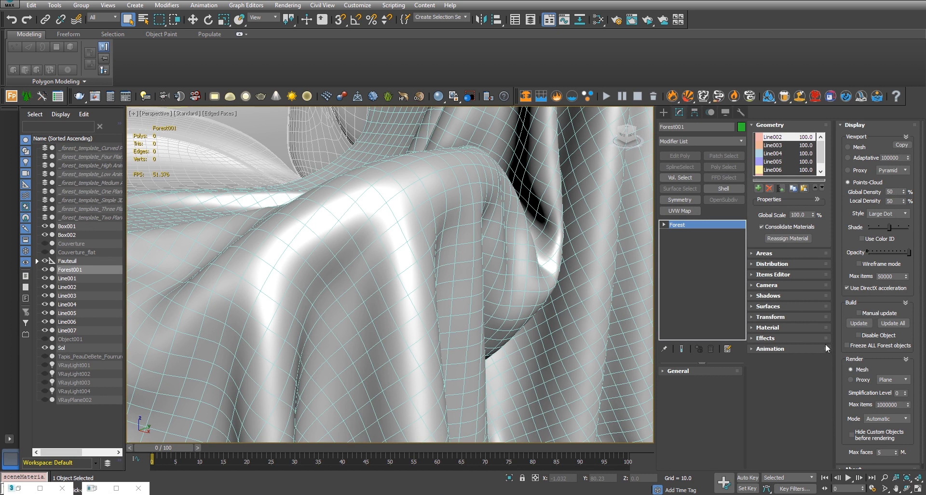
left_click(848, 171)
Tighten the forest's image distribution density to 50 units first and further down to 11.567 units.
left_click(770, 263)
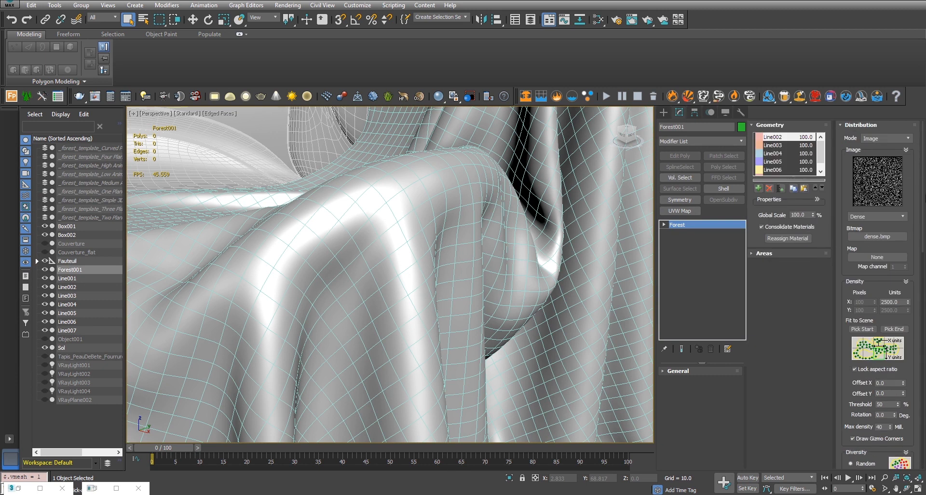
left_click(897, 302)
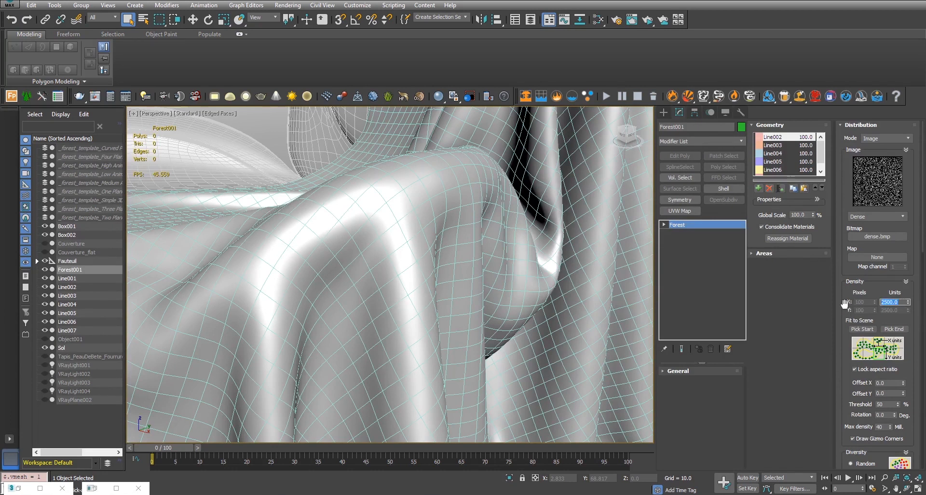
type("50")
key("Return")
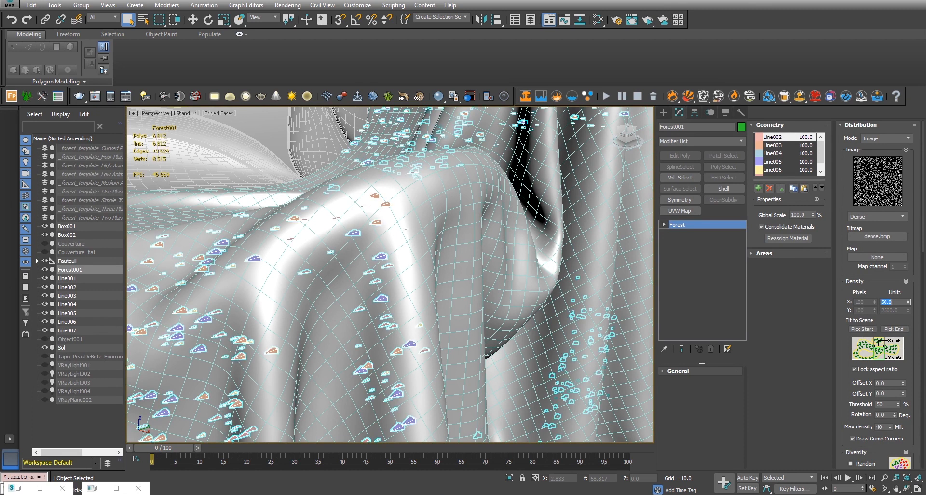
left_click_drag(908, 302, 910, 320)
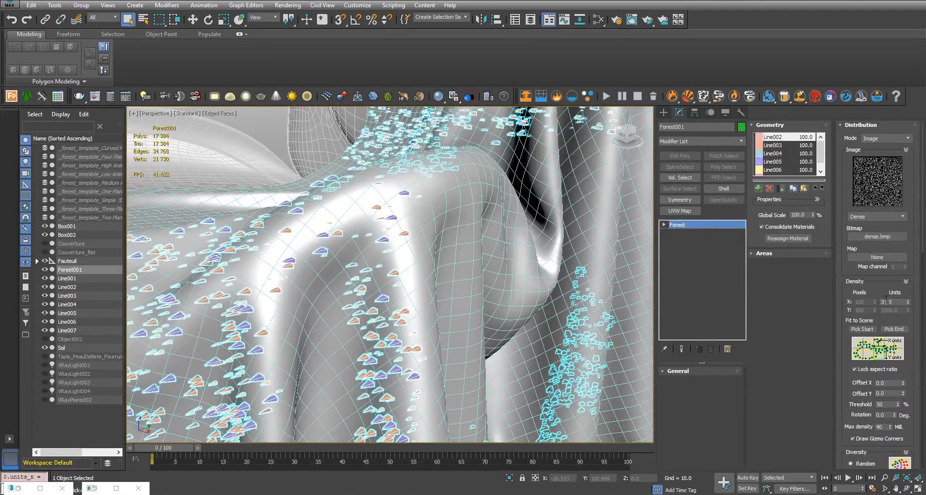
left_click_drag(909, 304, 911, 335)
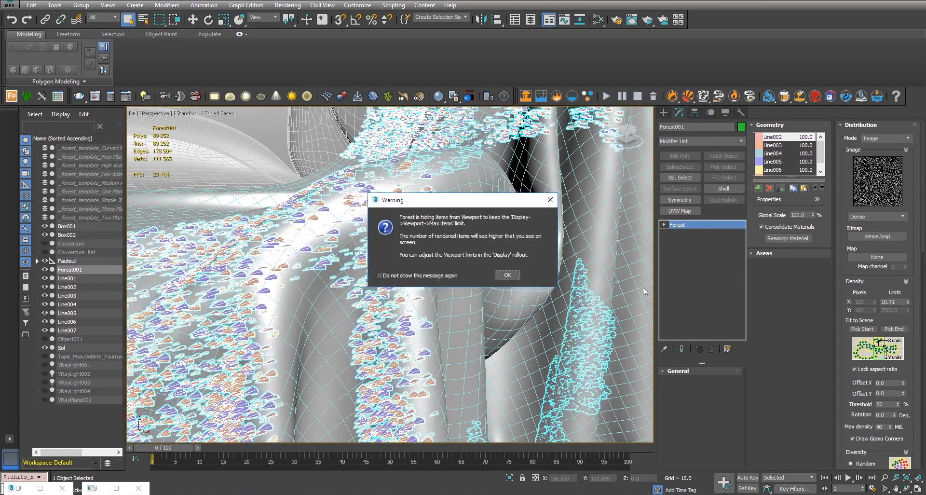
left_click(507, 274)
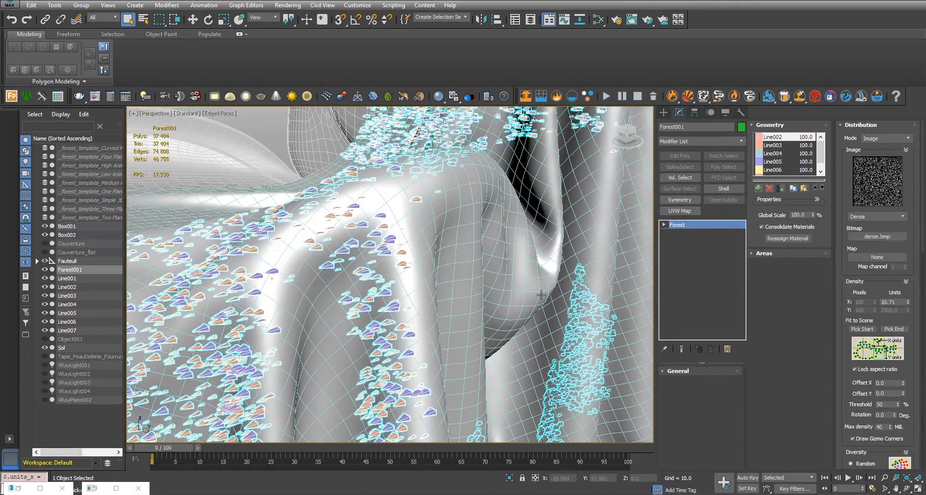
left_click_drag(908, 304, 908, 300)
Examine how the scattered strands cover the blanket's seat, folds and hanging sides from several angles.
scroll(465, 283, "down", 5)
middle_click_drag(517, 286, 498, 230, "alt")
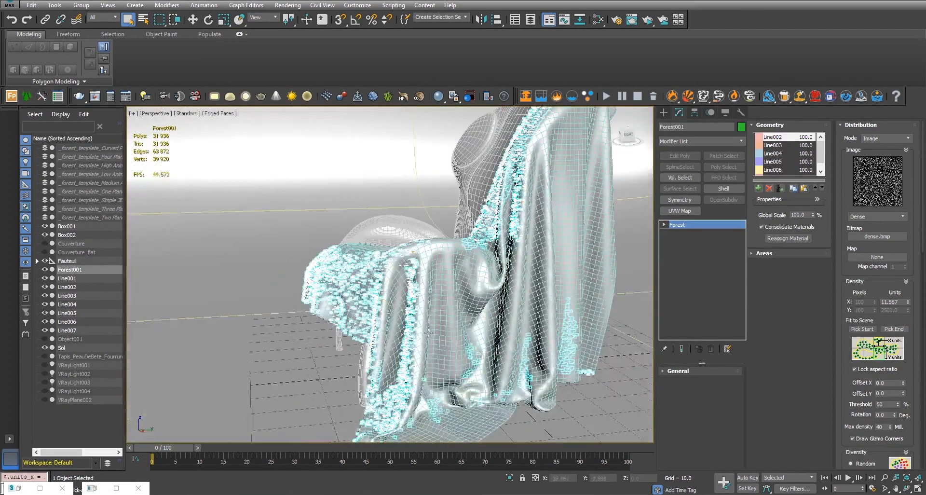
scroll(488, 263, "up", 10)
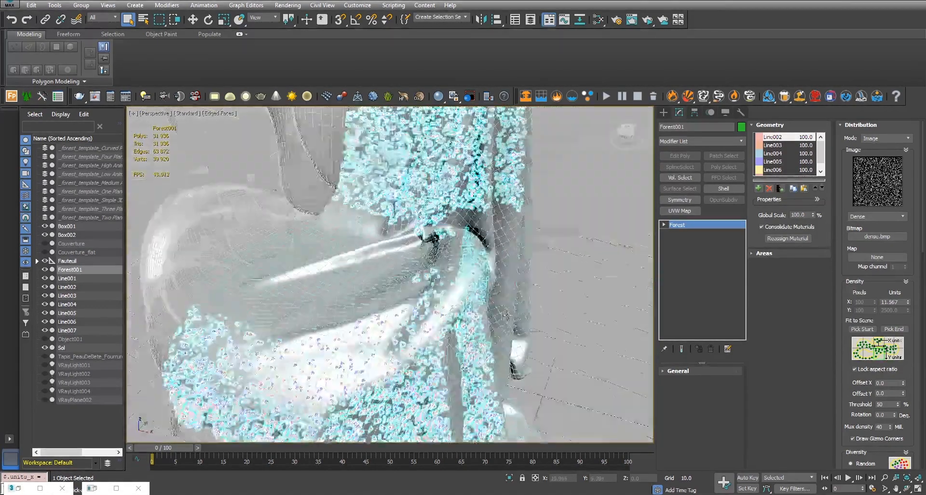
middle_click_drag(507, 315, 411, 318, "alt")
middle_click_drag(418, 265, 430, 324)
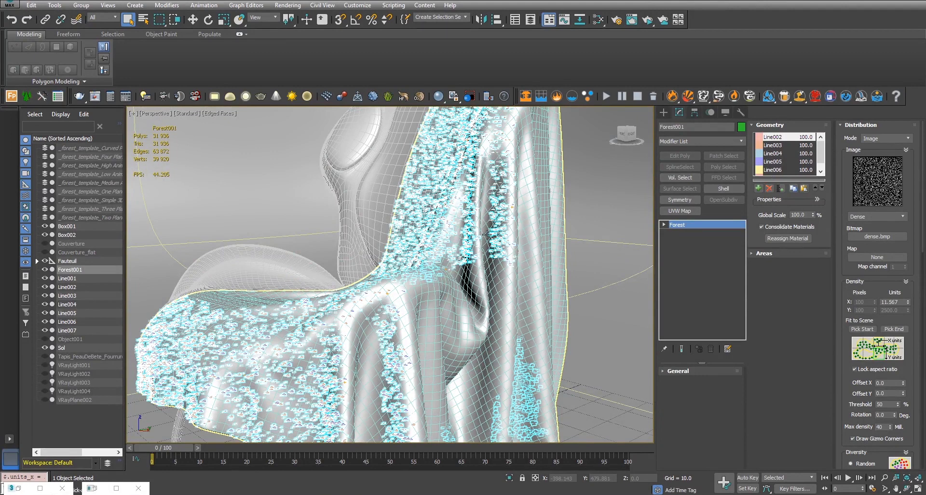
mouse_move(408, 329)
middle_mouse_down("alt")
mouse_move(523, 343)
mouse_move(526, 374)
mouse_move(387, 347)
mouse_move(399, 338)
middle_mouse_up("alt")
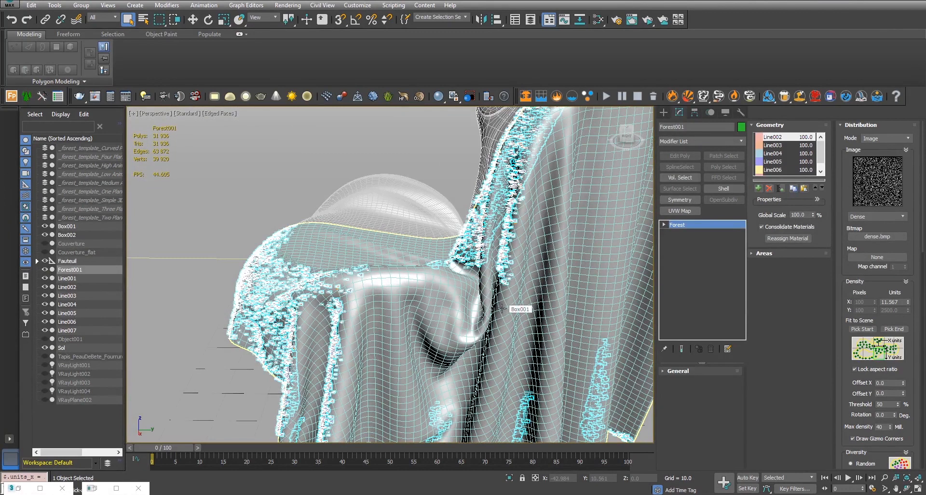
middle_click_drag(499, 307, 689, 311, "alt")
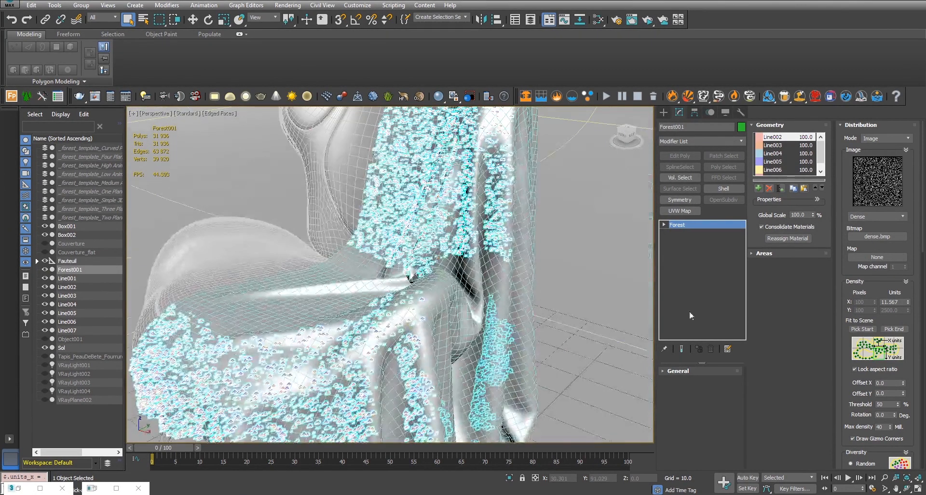
Switch the forest's surface mode to UV and set the surface direction to 1, practically Normal.
left_click(845, 125)
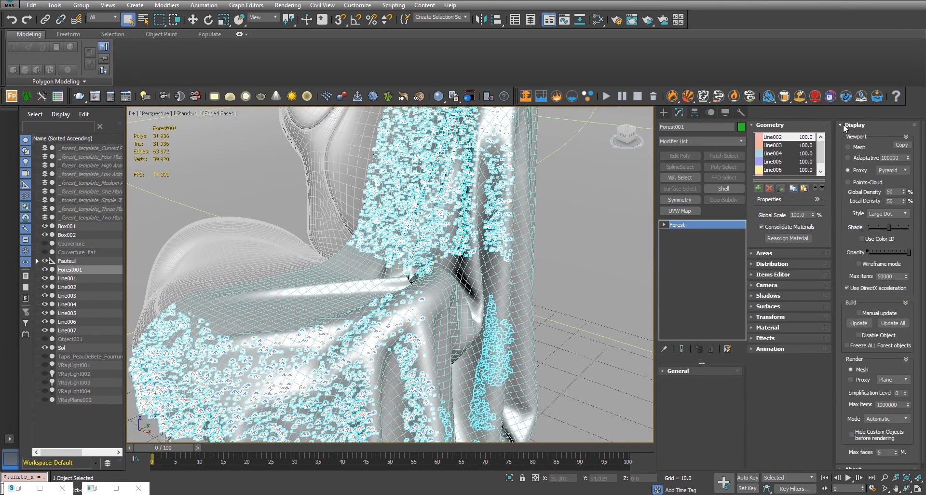
left_click(753, 307)
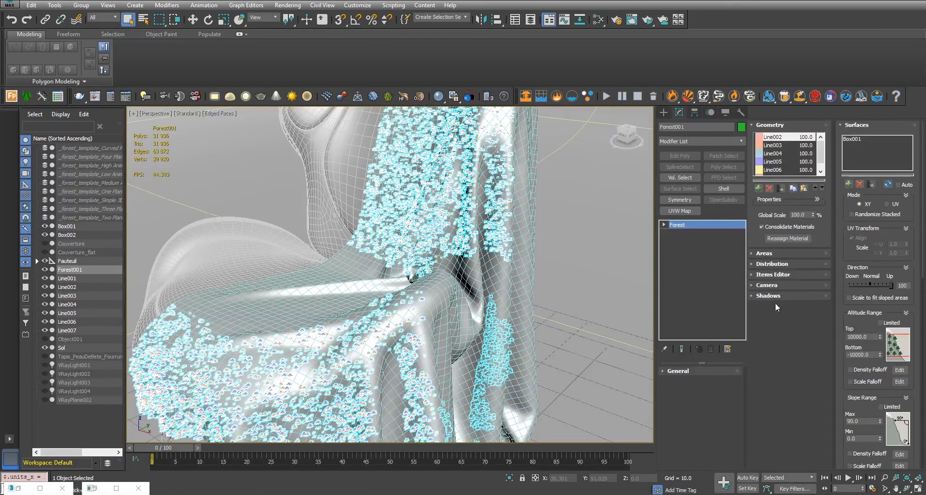
left_click(887, 204)
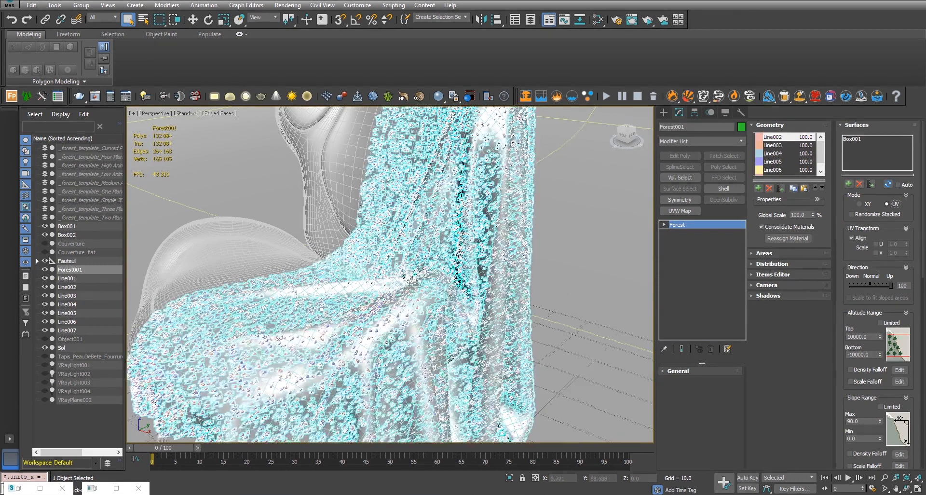
middle_click_drag(574, 324, 439, 307, "alt")
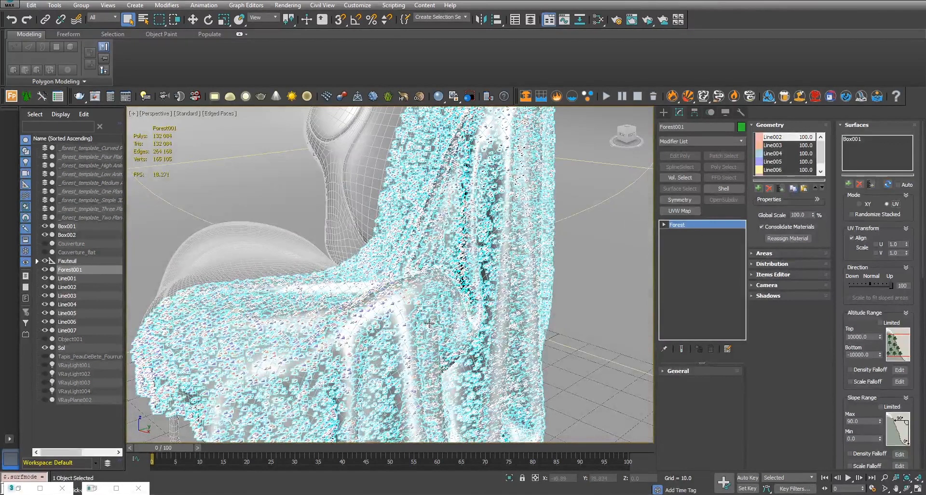
scroll(443, 314, "up", 5)
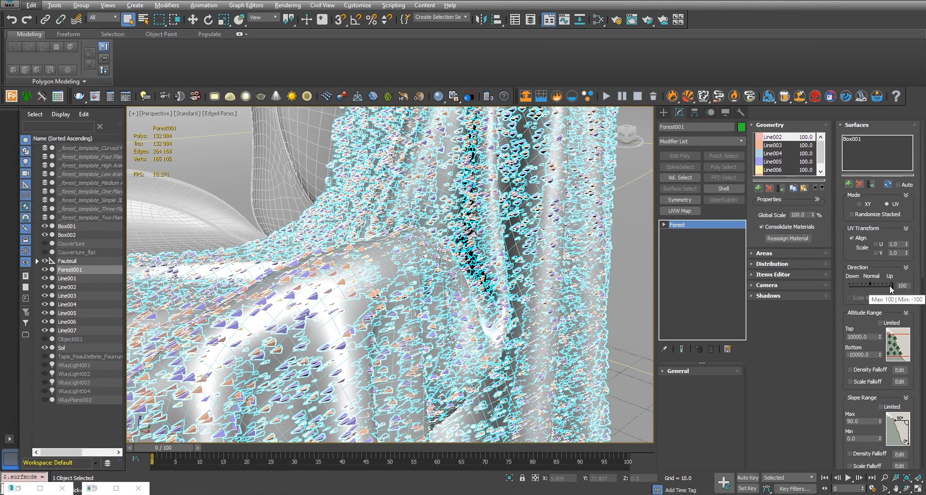
left_click_drag(889, 286, 871, 294)
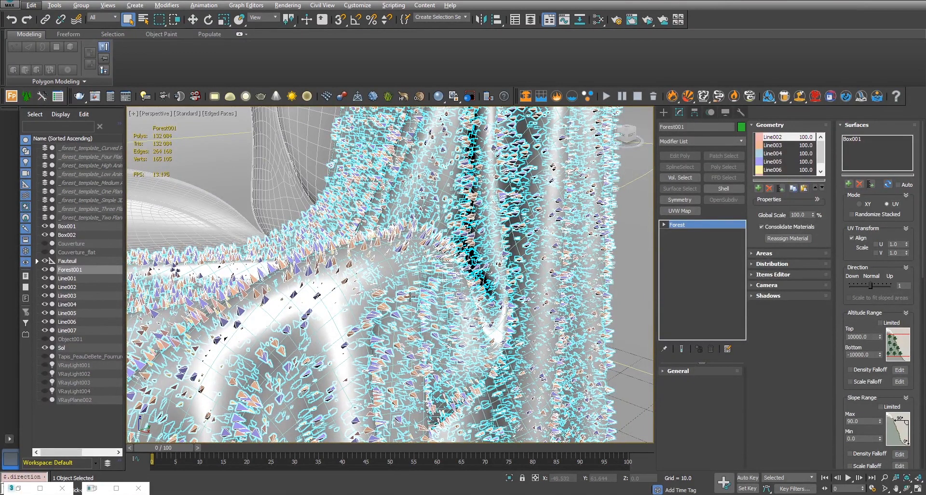
middle_click_drag(410, 297, 541, 269, "alt")
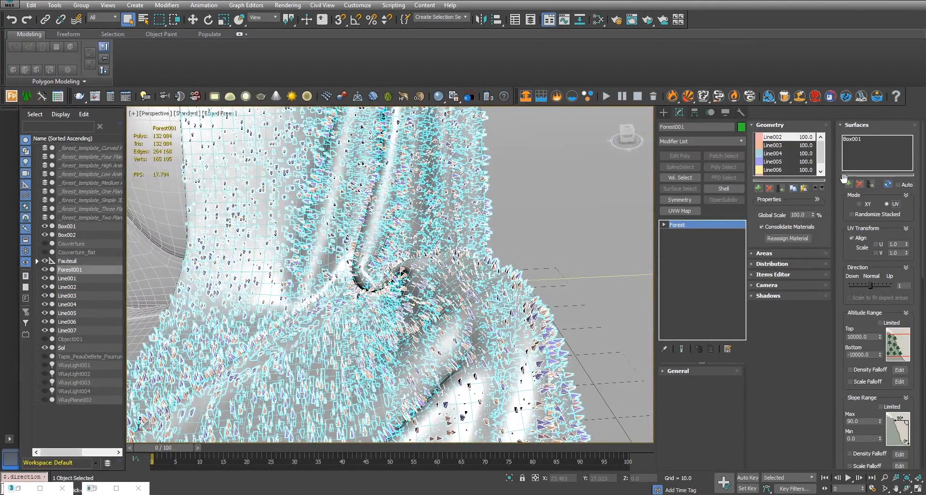
Enable random translation for the scattered strands in the forest's transform settings.
left_click(844, 126)
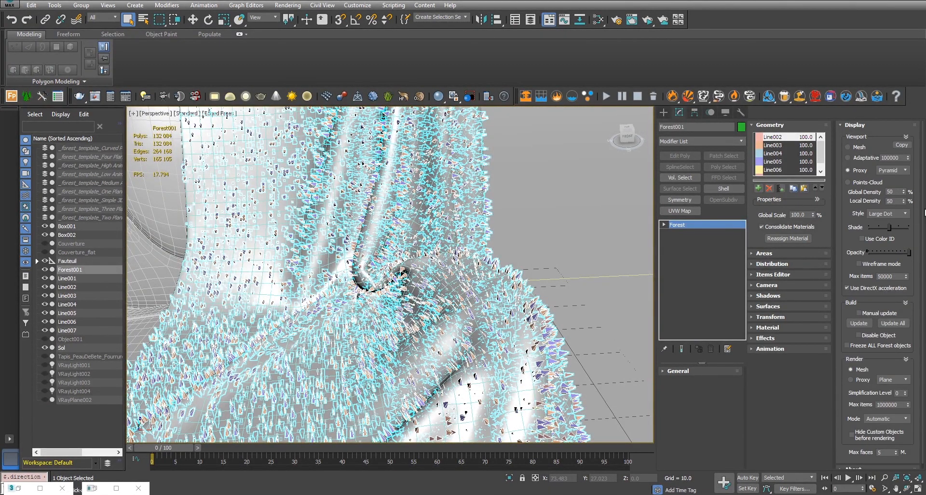
left_click(781, 317)
middle_click_drag(472, 294, 496, 282, "alt")
scroll(449, 277, "up", 1)
scroll(450, 278, "up", 1)
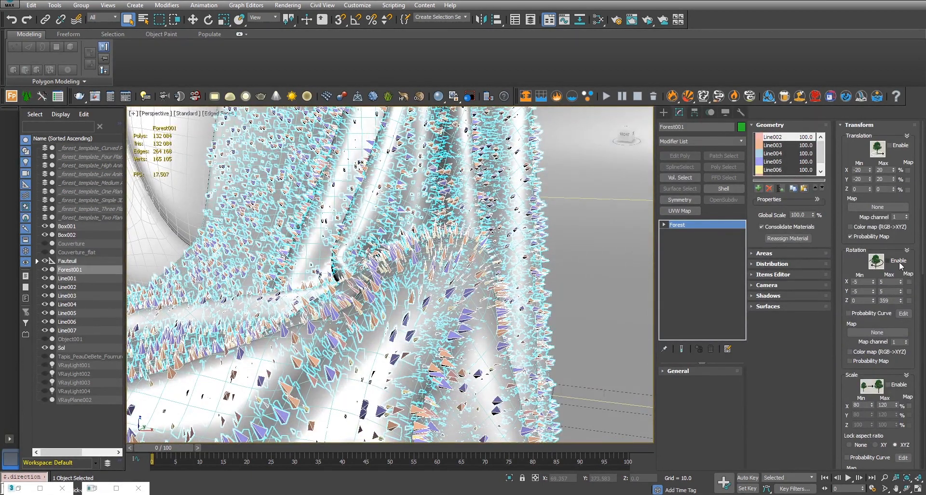
left_click(889, 146)
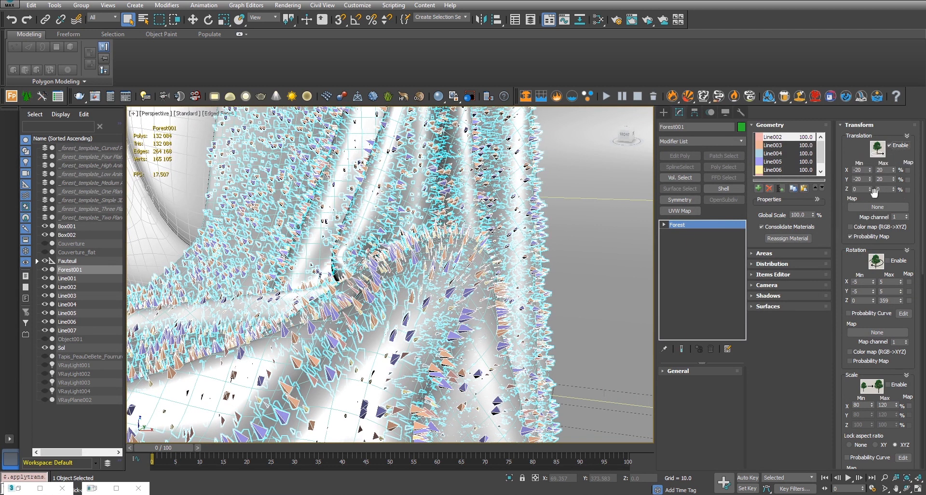
Enable random rotation for the strands with X and Y ranges from -50 to 50.
left_click(888, 262)
left_click(860, 281)
type("0")
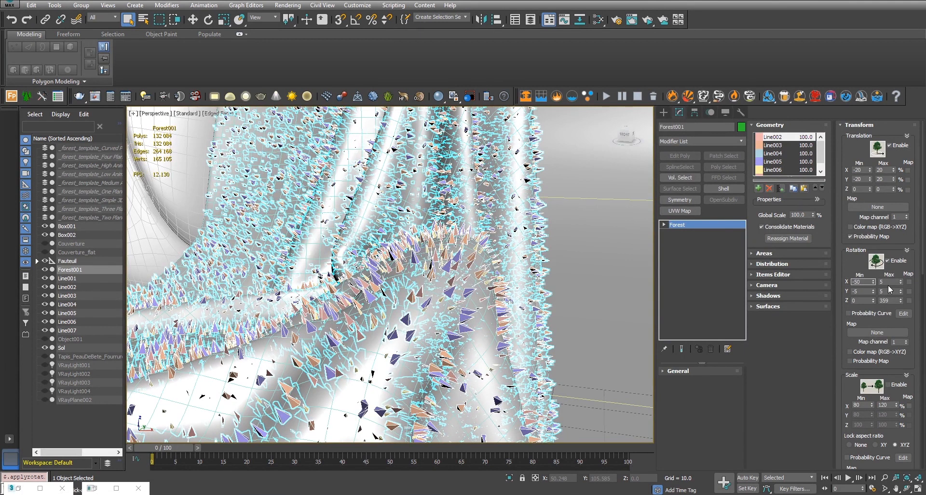
left_click(885, 281)
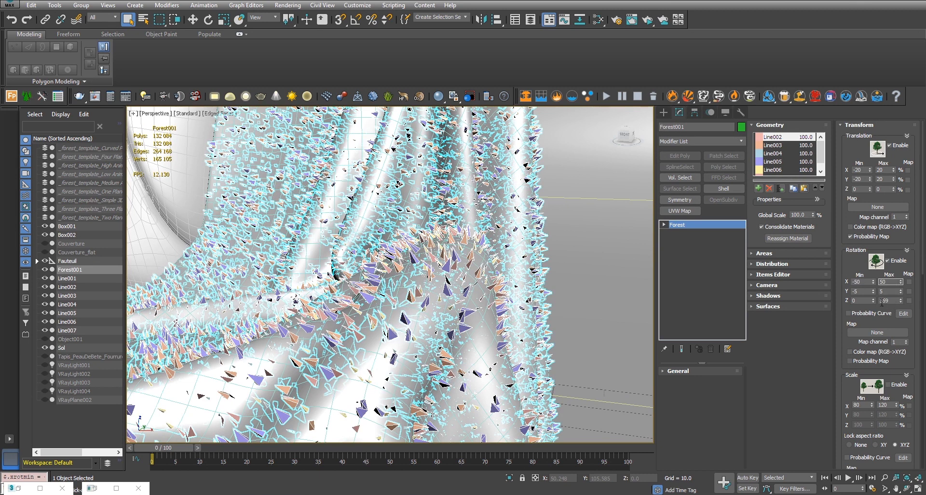
key("Tab")
type("0")
key("Tab")
type("0")
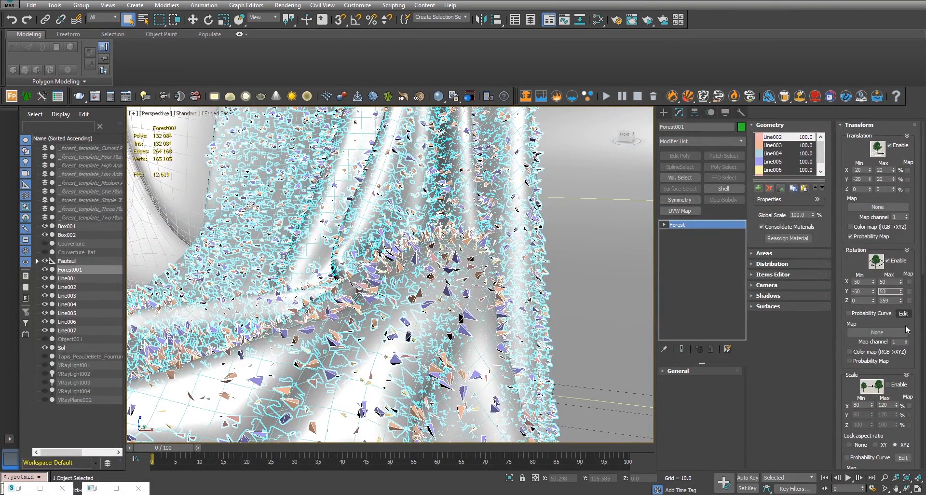
Enable random scaling of the strands with a 50% minimum, and reduce the forest's global scale to 62%.
left_click(888, 384)
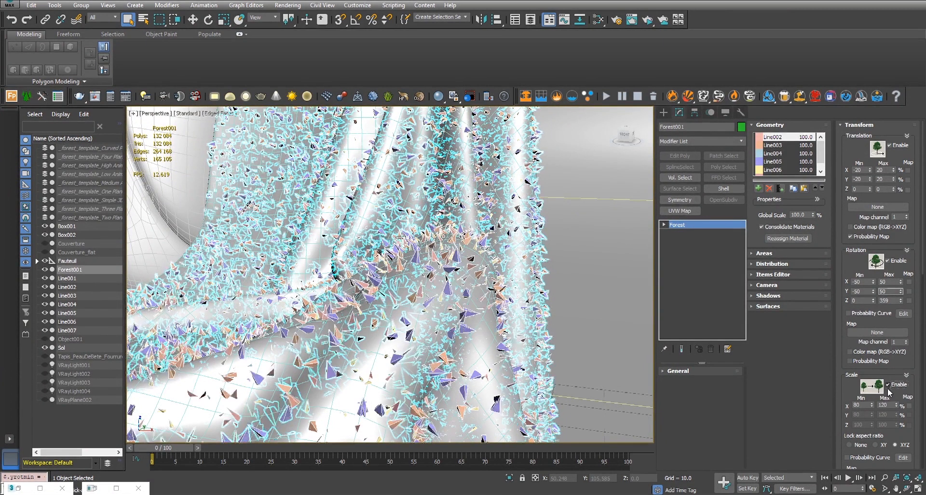
double_click(864, 405)
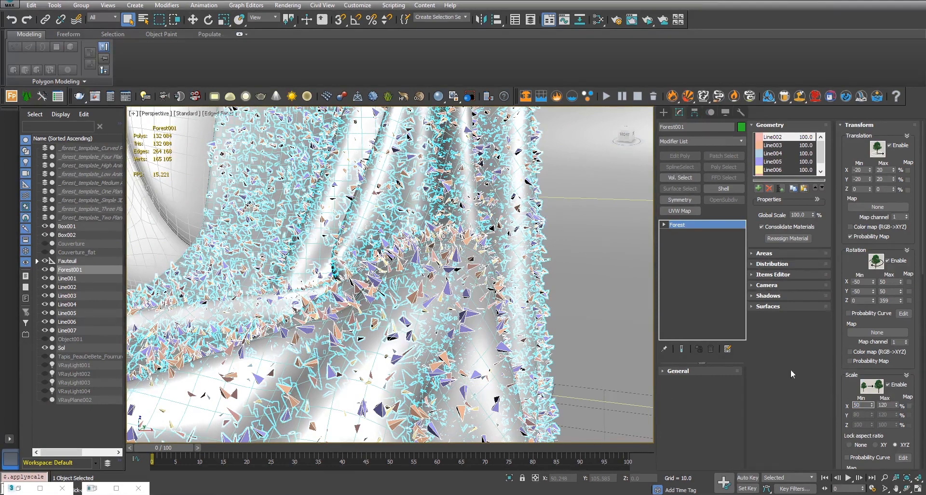
scroll(556, 358, "down", 6)
mouse_move(556, 358)
middle_mouse_down("alt")
mouse_move(534, 369)
mouse_move(555, 356)
middle_mouse_up("alt")
scroll(533, 369, "up", 5)
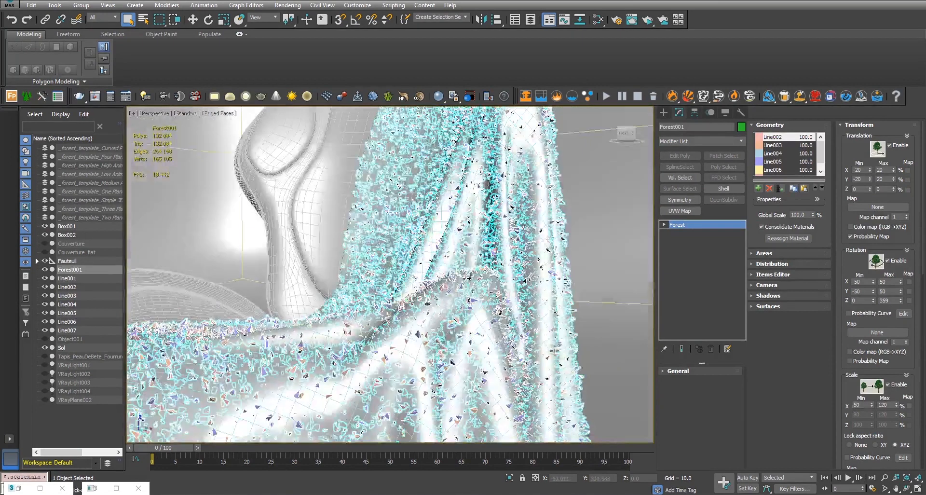
scroll(555, 357, "up", 4)
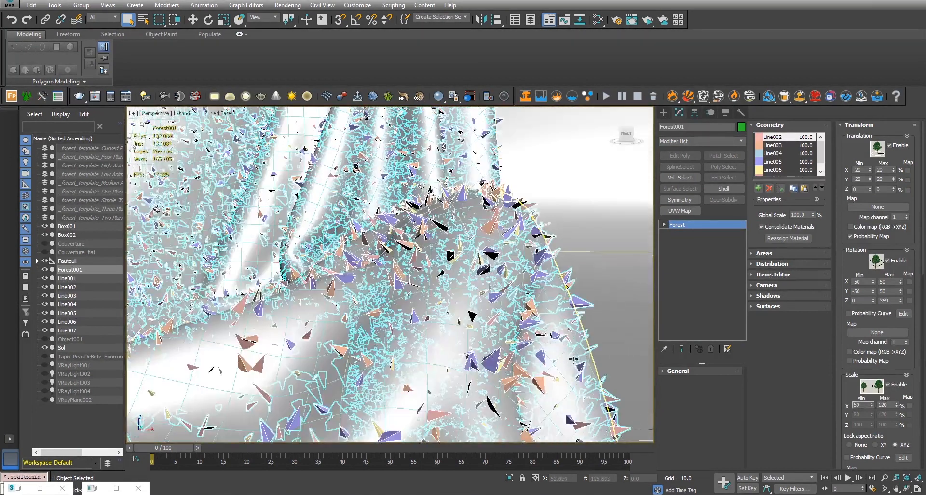
middle_click_drag(570, 337, 515, 371)
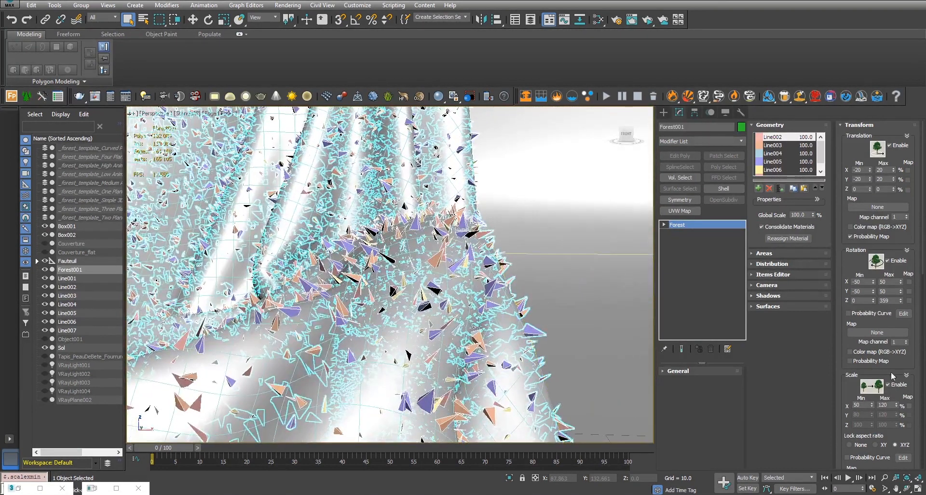
left_click_drag(923, 254, 917, 331)
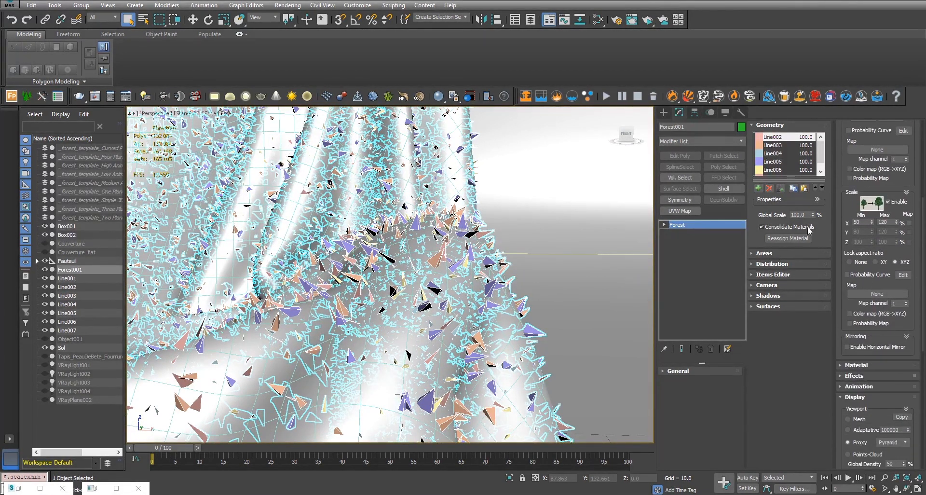
left_click_drag(814, 216, 815, 234)
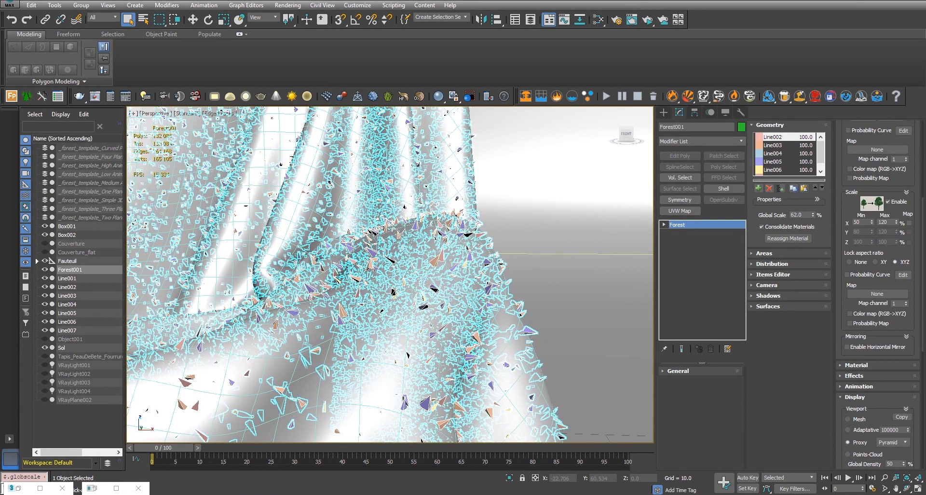
Reopen the material editor and create a new VRayMtl material below the existing knitted fabric nodes.
left_click(40, 489)
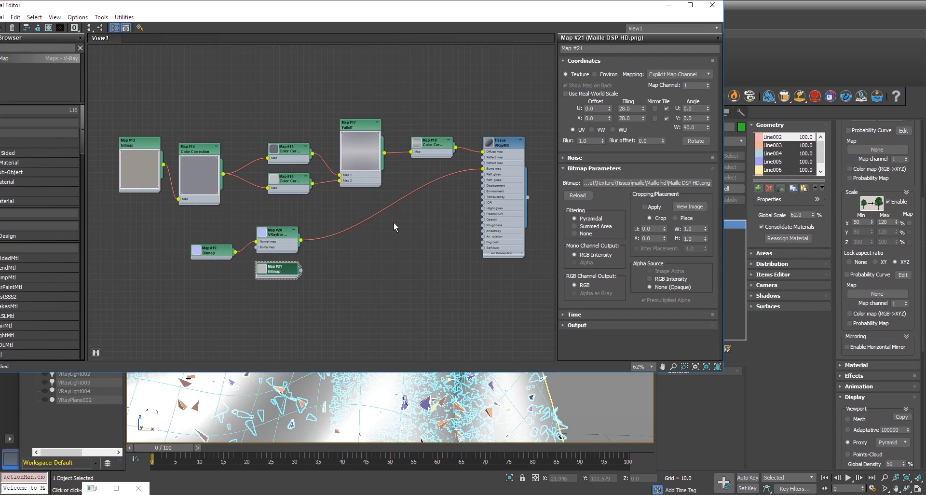
scroll(406, 244, "down", 3)
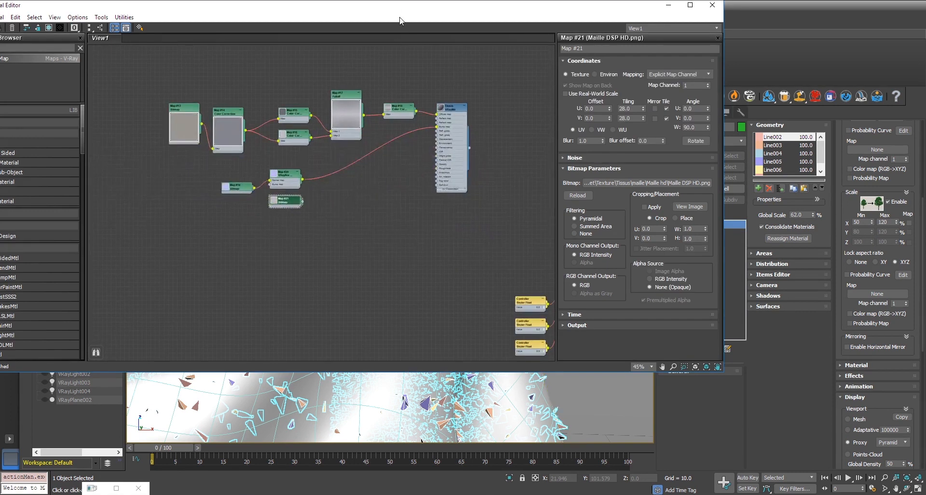
left_click_drag(404, 7, 610, 45)
right_click(482, 296)
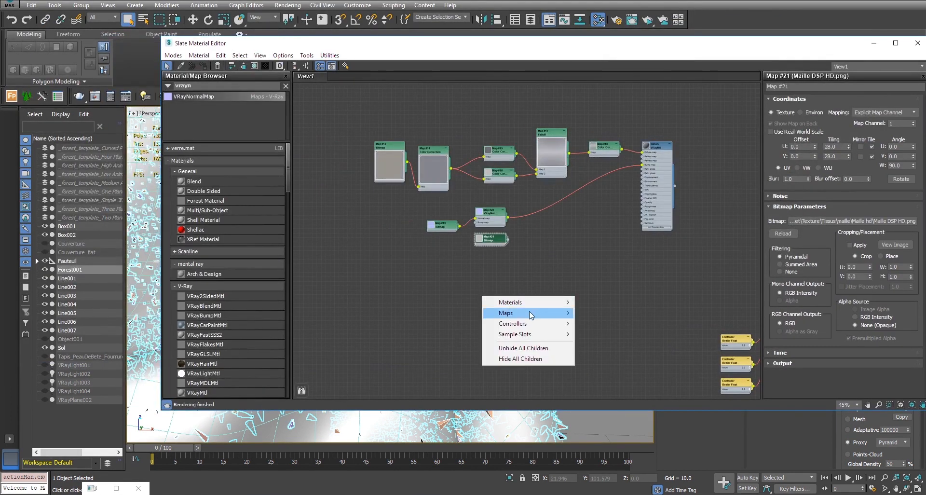
mouse_move(533, 305)
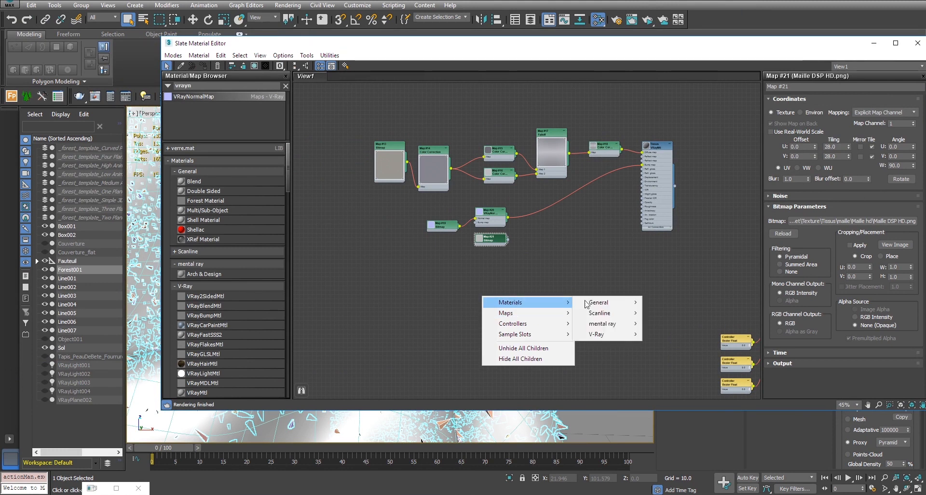
mouse_move(602, 337)
left_click(678, 257)
left_click_drag(476, 291, 507, 283)
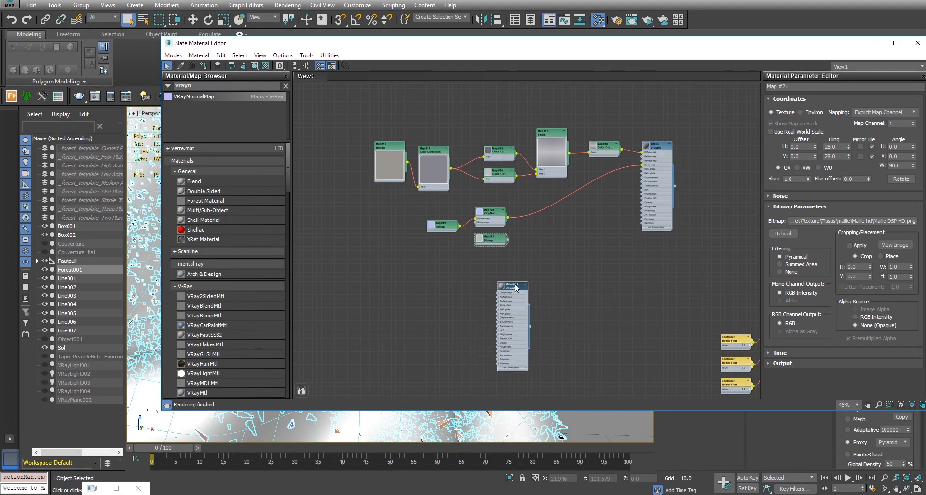
Set the new VRayMtl's reflection color to white and its reflection glossiness to 0.17.
double_click(516, 288)
left_click(827, 140)
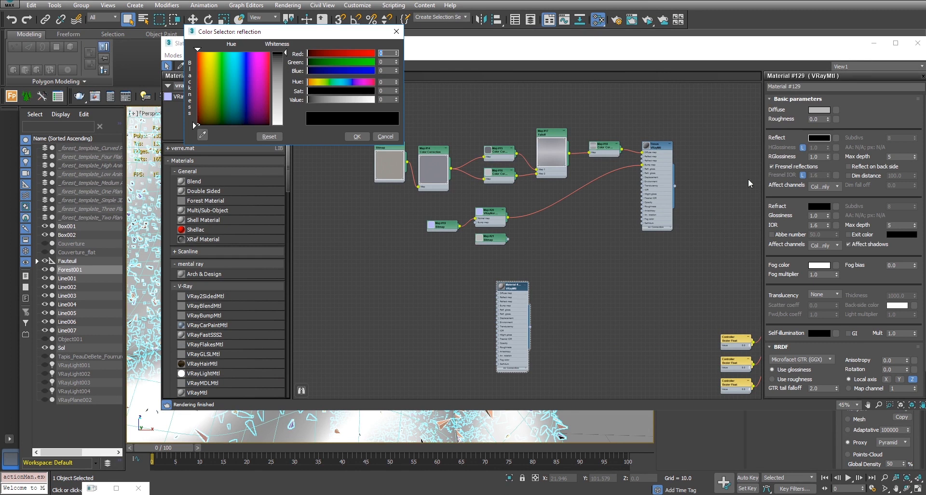
left_click_drag(276, 77, 279, 127)
left_click(357, 137)
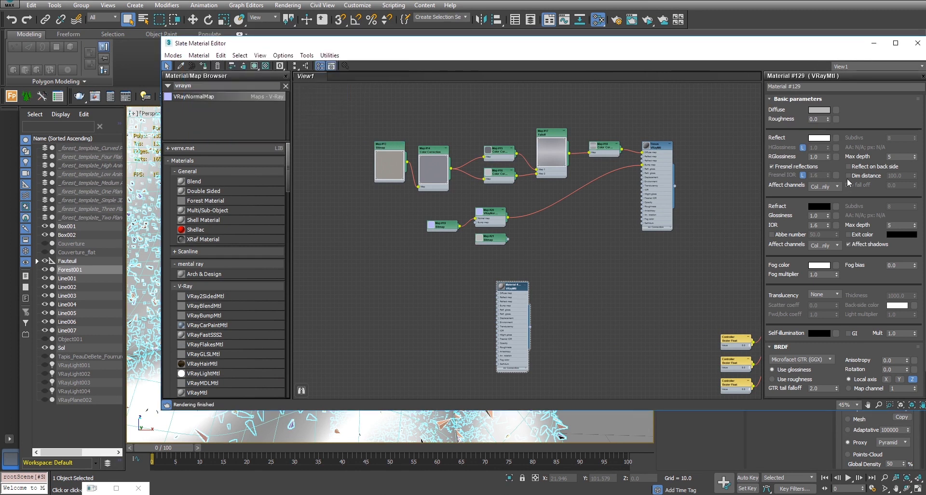
left_click_drag(828, 159, 832, 187)
left_click_drag(827, 159, 830, 168)
Set the new material's diffuse color to a light grey with a value of 201.
left_click_drag(757, 42, 651, 29)
left_click(714, 96)
left_click_drag(285, 90, 286, 112)
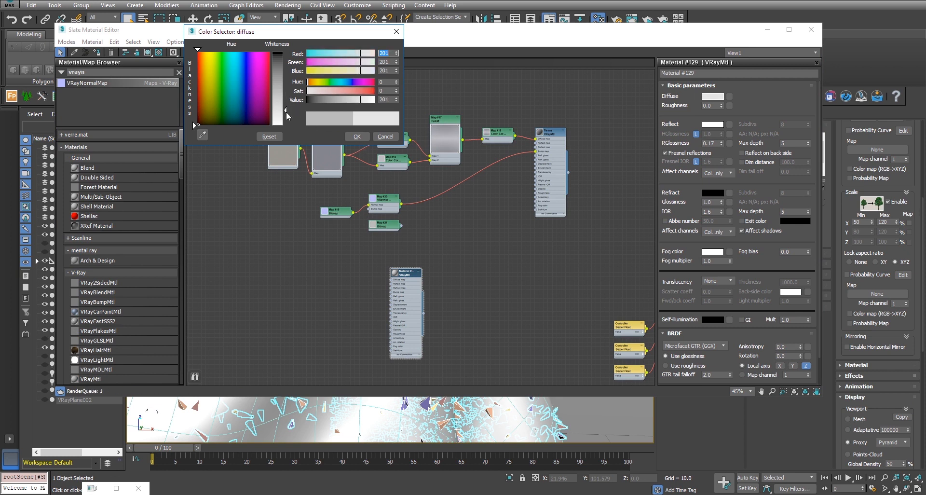
left_click(357, 137)
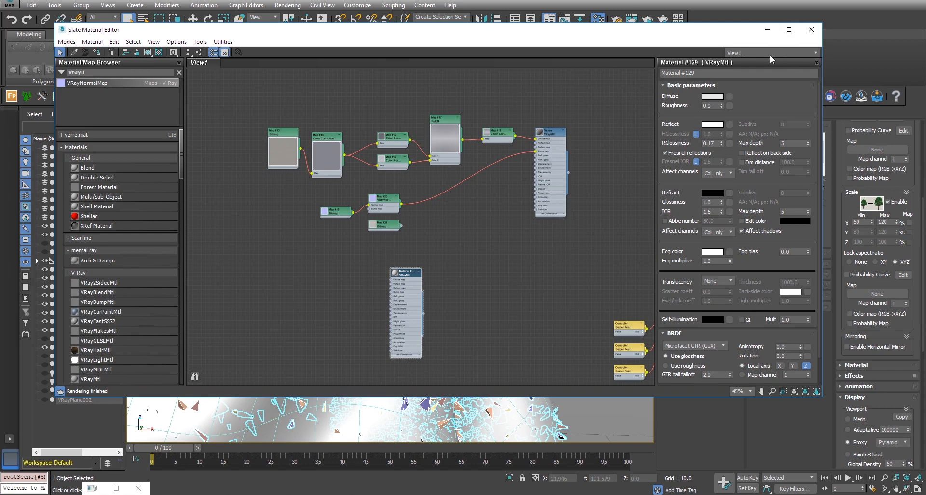
Put the material editor away and render the perspective view of the blanket in the V-Ray frame buffer.
left_click(768, 31)
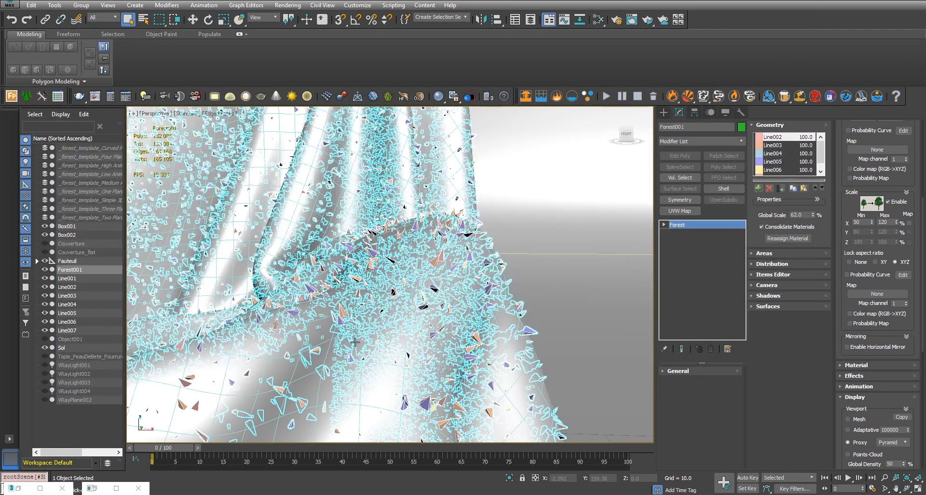
key("shift+q")
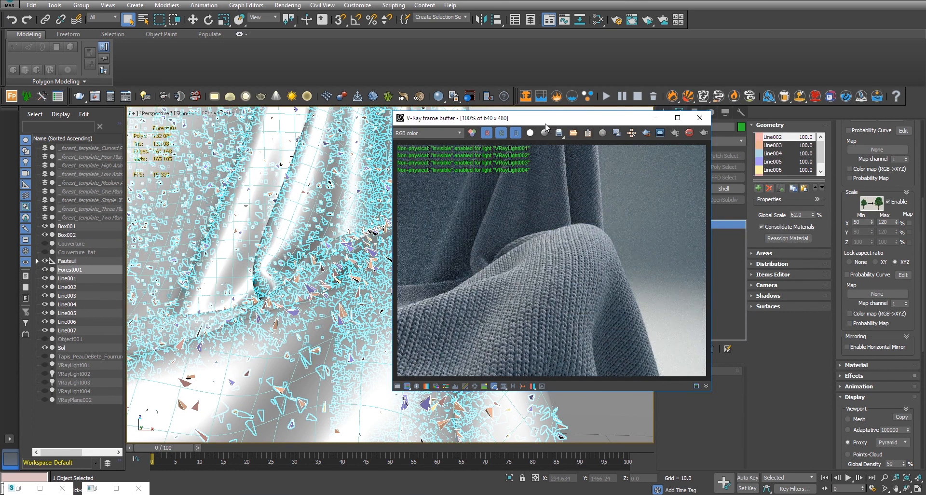
left_click_drag(539, 127, 679, 89)
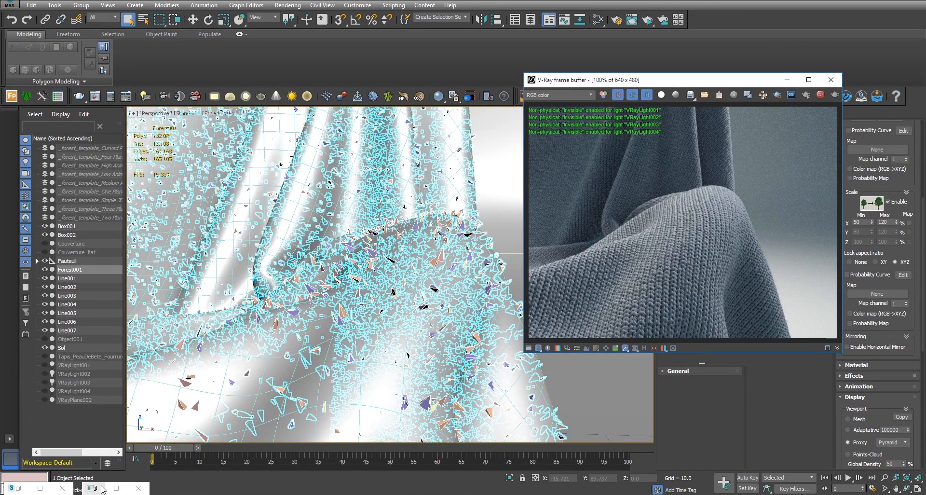
Select the fibre strands Line001 to Line007 and assign the new VRayMtl material to them.
left_click(71, 272)
left_click(67, 330)
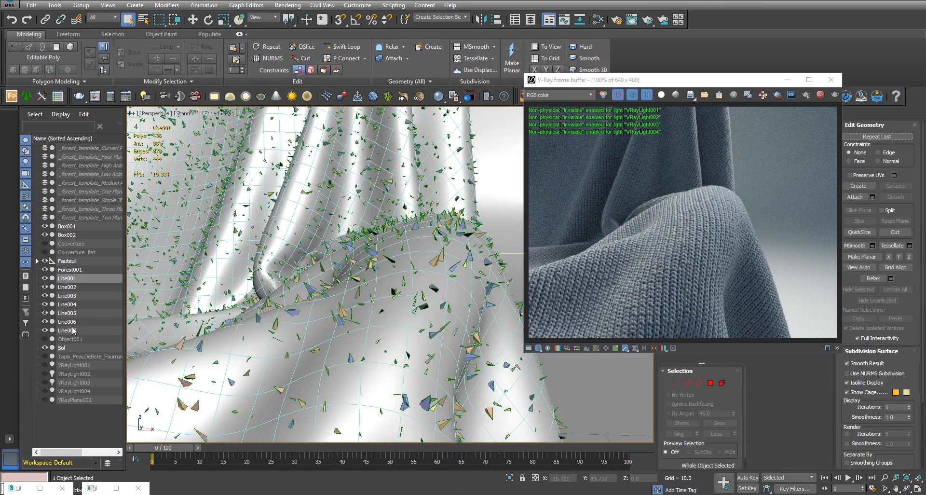
left_click(68, 278, "shift")
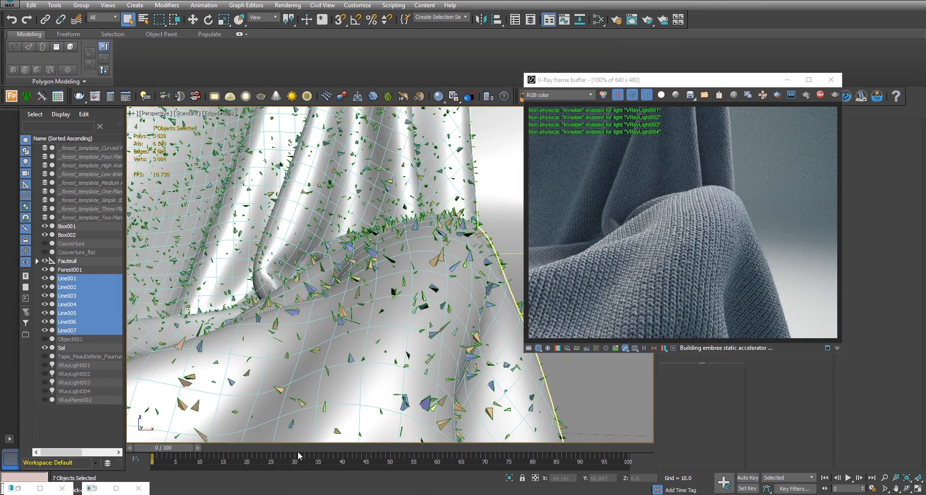
key("m")
right_click(407, 277)
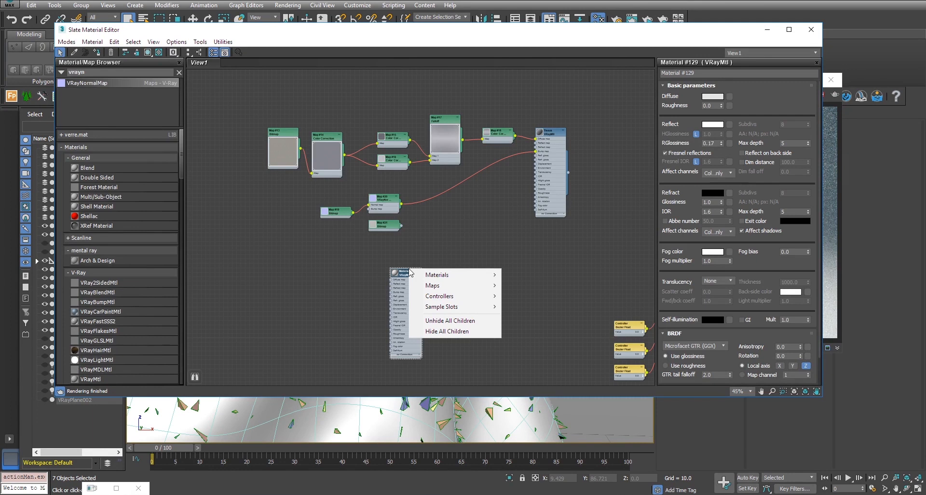
mouse_move(437, 275)
mouse_move(557, 278)
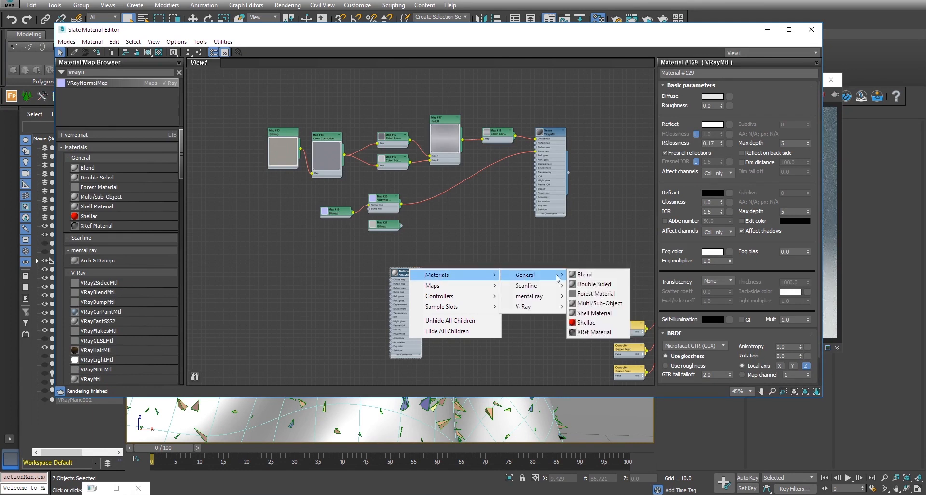
right_click(406, 274)
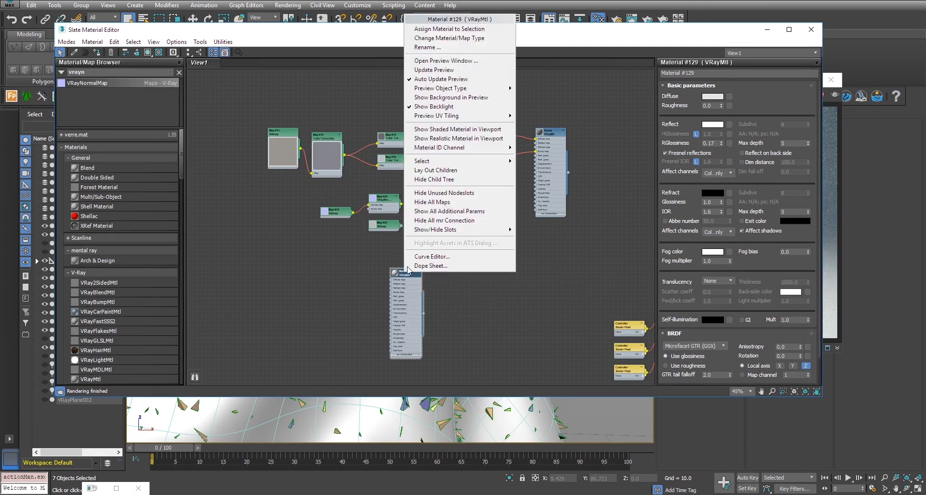
left_click(464, 29)
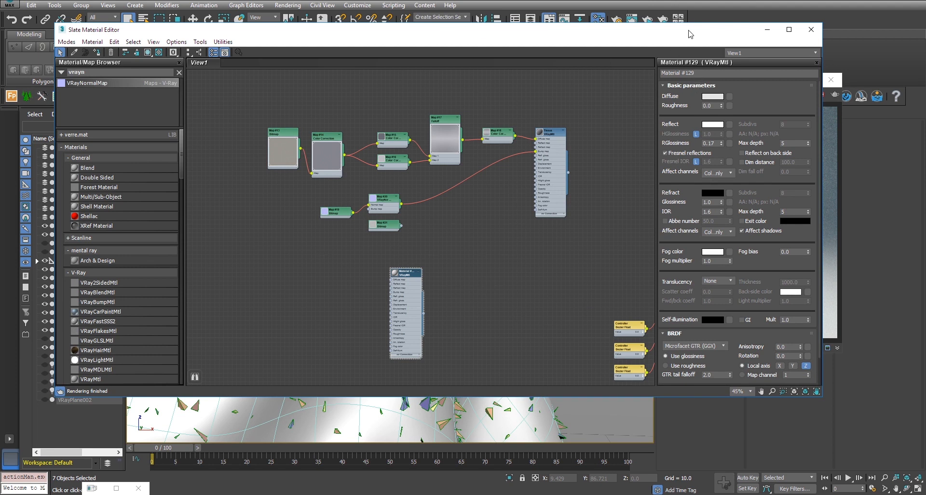
Rename the strands' new material as Fibres.
double_click(698, 76)
left_click_drag(690, 34, 557, 26)
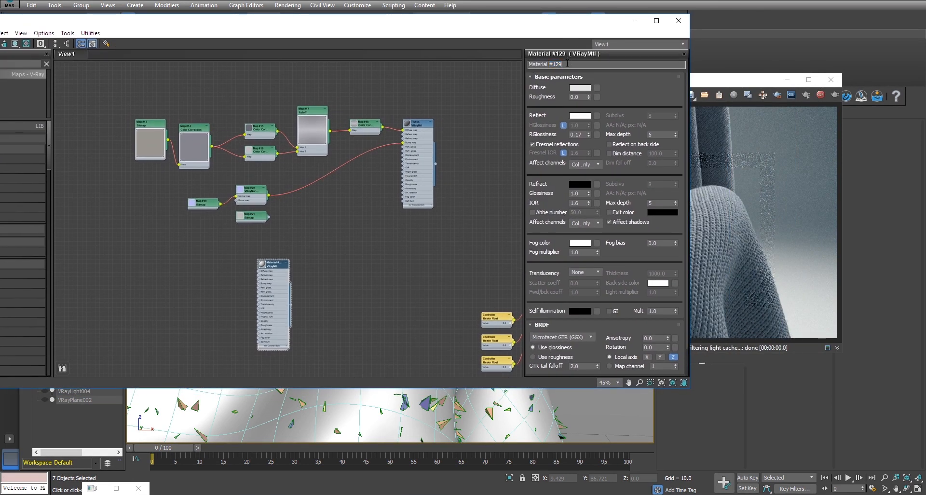
left_click_drag(569, 64, 493, 61)
type("Fibre")
key("Return")
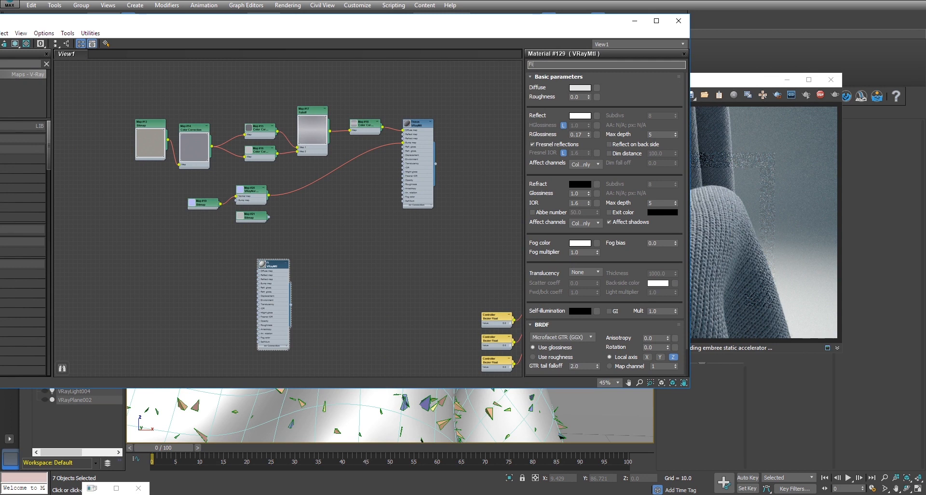
type("s")
key("Return")
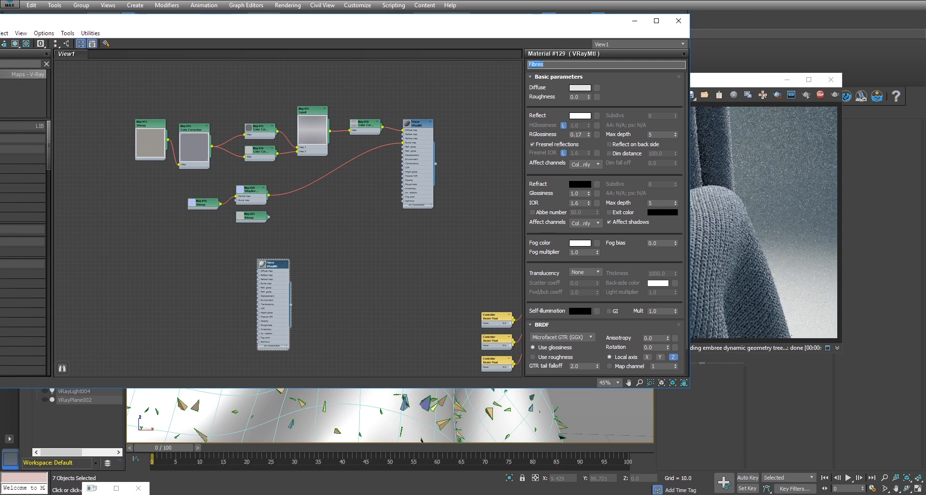
Return to Forest001 with the render in view and set its global scale to 120%.
left_click(715, 81)
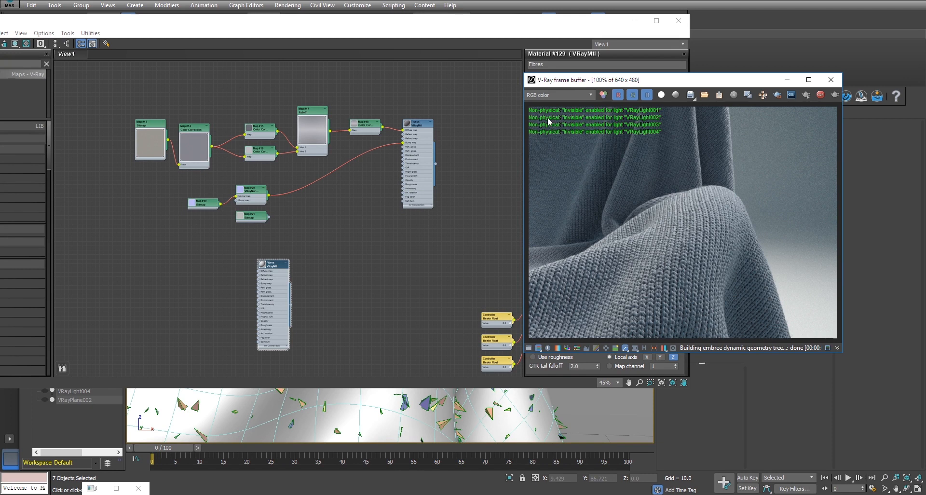
left_click(634, 25)
left_click_drag(731, 82, 518, 49)
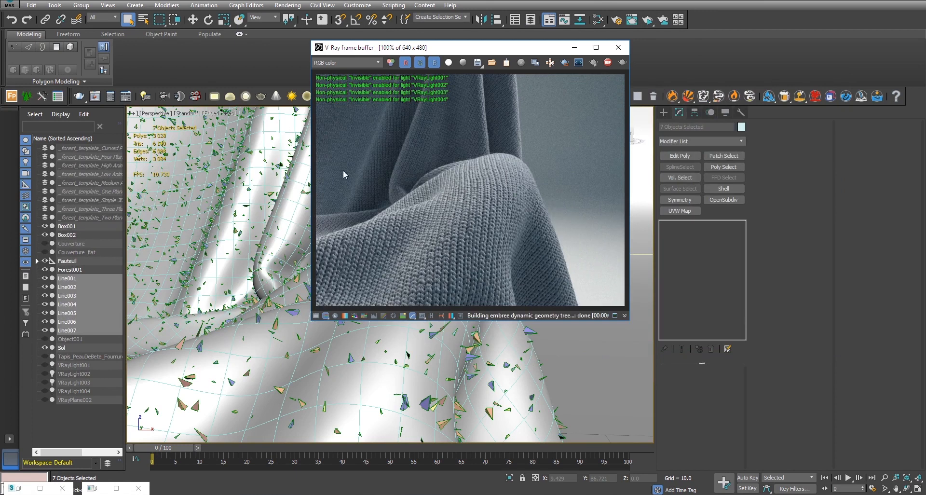
left_click(70, 269)
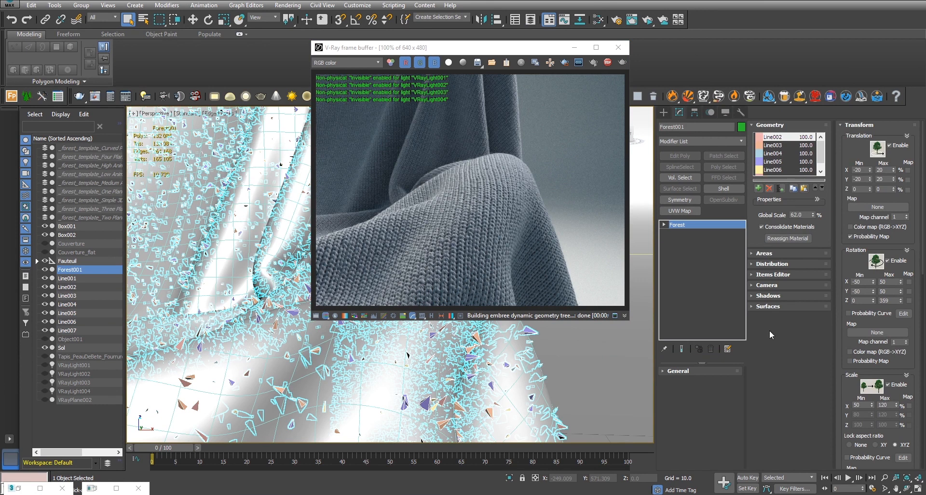
double_click(801, 215)
type("120")
key("Return")
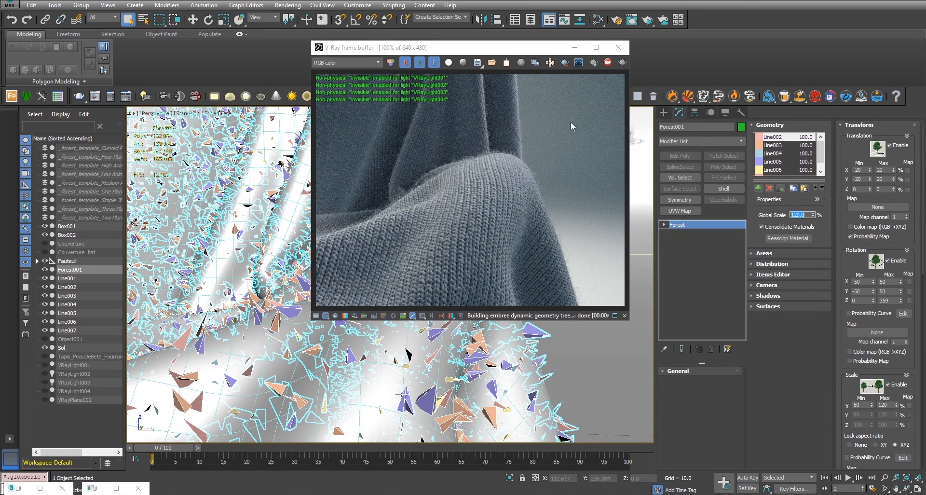
Examine the scattered fibres in the interactive render from other angles around the blanket's folds.
left_click_drag(510, 47, 574, 73)
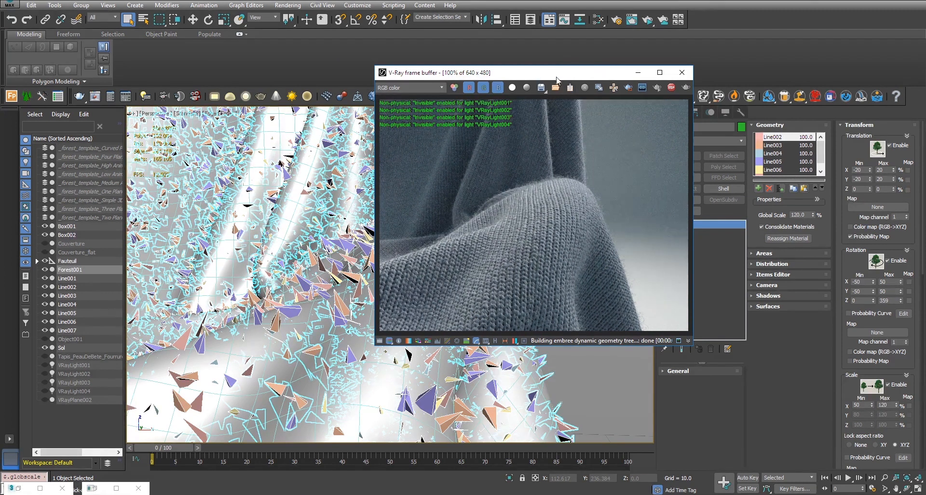
left_click_drag(558, 72, 733, 73)
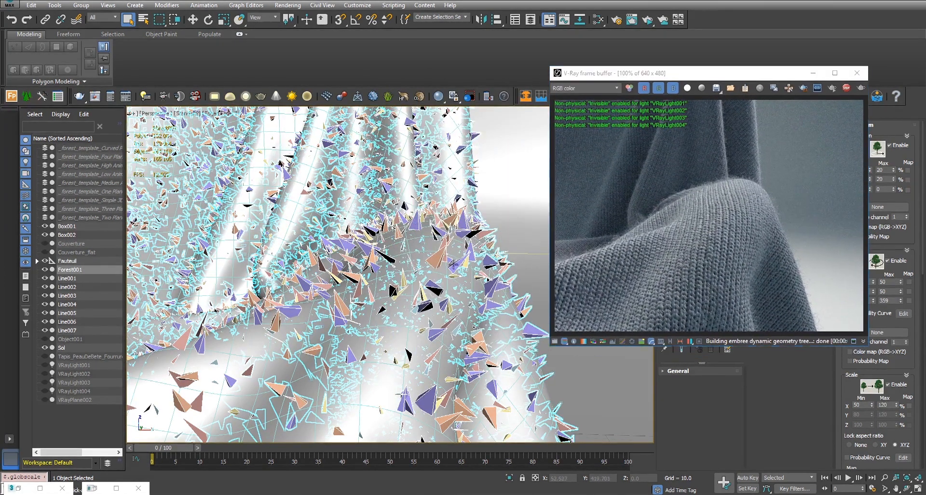
middle_click_drag(463, 260, 446, 263, "alt")
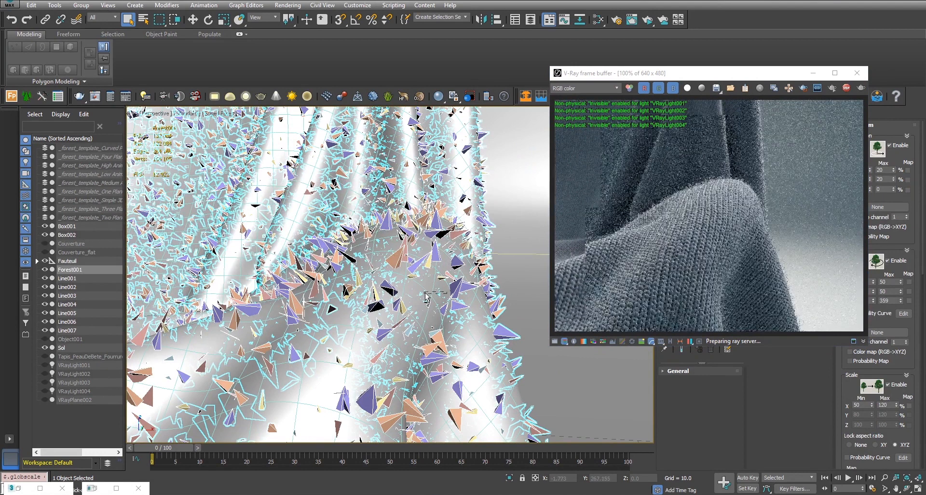
left_click(429, 293, "alt")
middle_click_drag(442, 293, 429, 294, "alt")
middle_click_drag(360, 266, 437, 288, "alt")
middle_click_drag(478, 314, 411, 293, "alt")
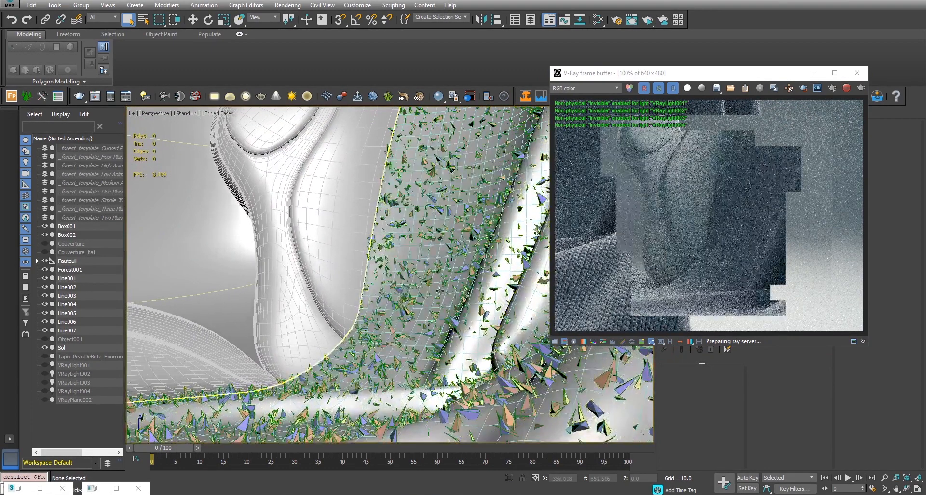
middle_click_drag(451, 285, 314, 244, "alt")
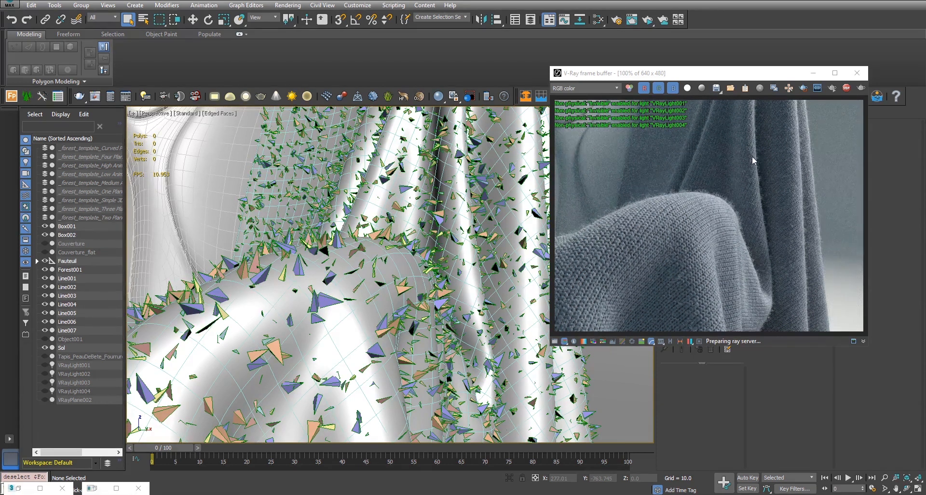
left_click_drag(767, 73, 524, 70)
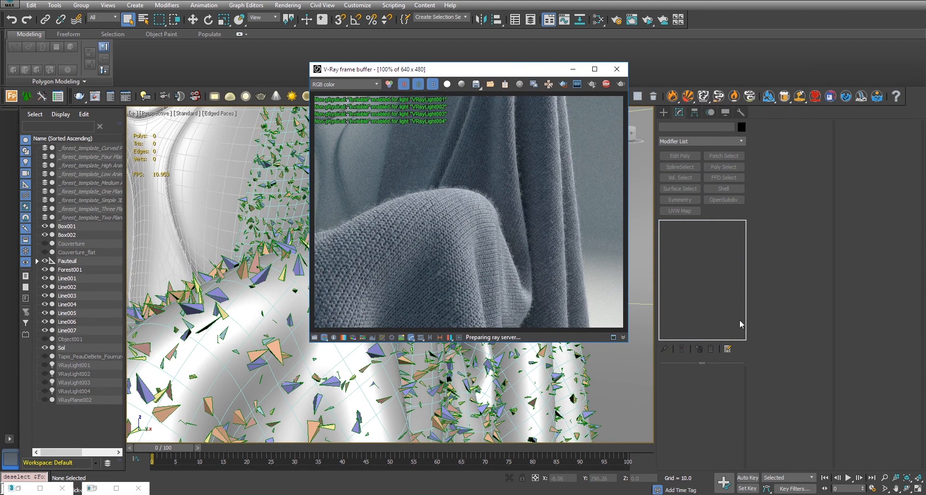
Set the minimum random scale of Forest001's strands to 25%.
left_click(68, 270)
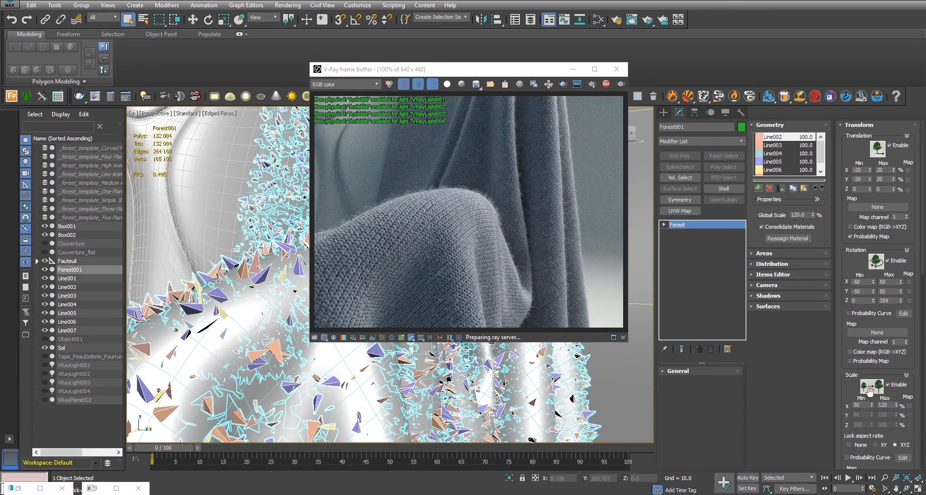
double_click(865, 405)
type("25")
key("Return")
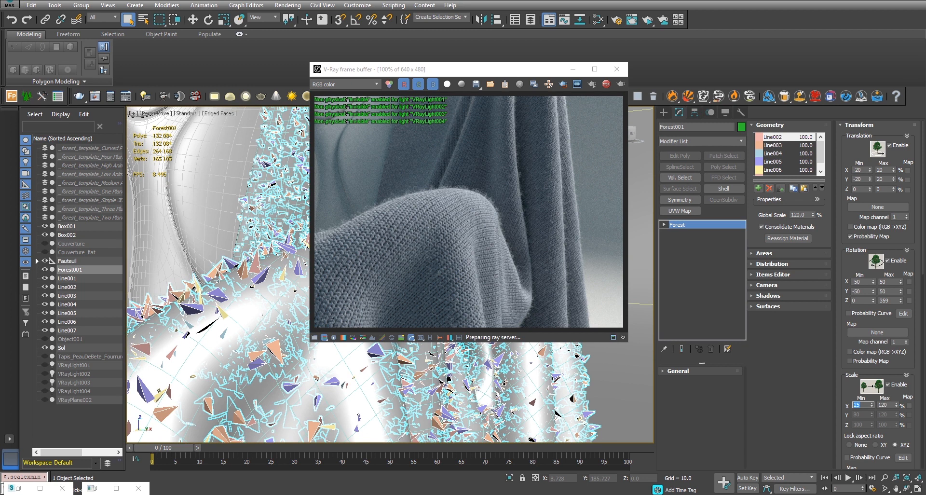